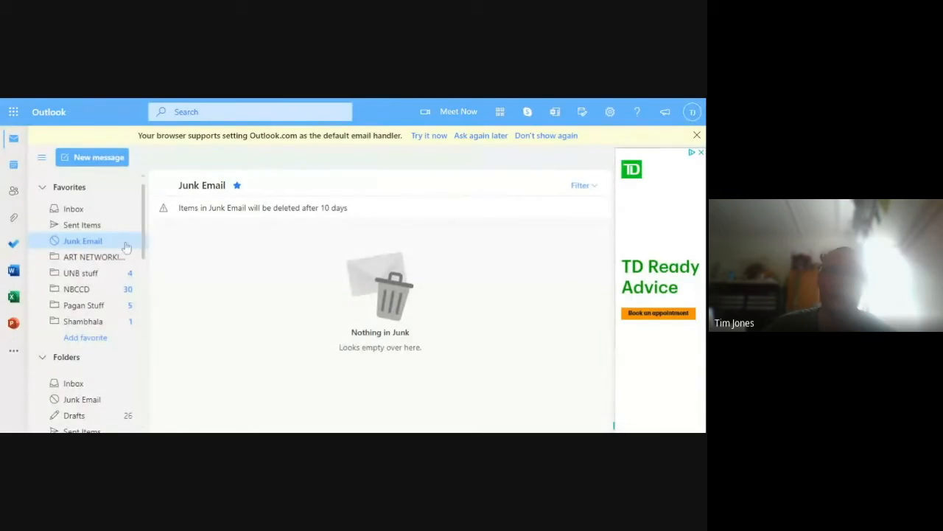
Switch to Excel and create a new blank workbook
left_click(13, 297)
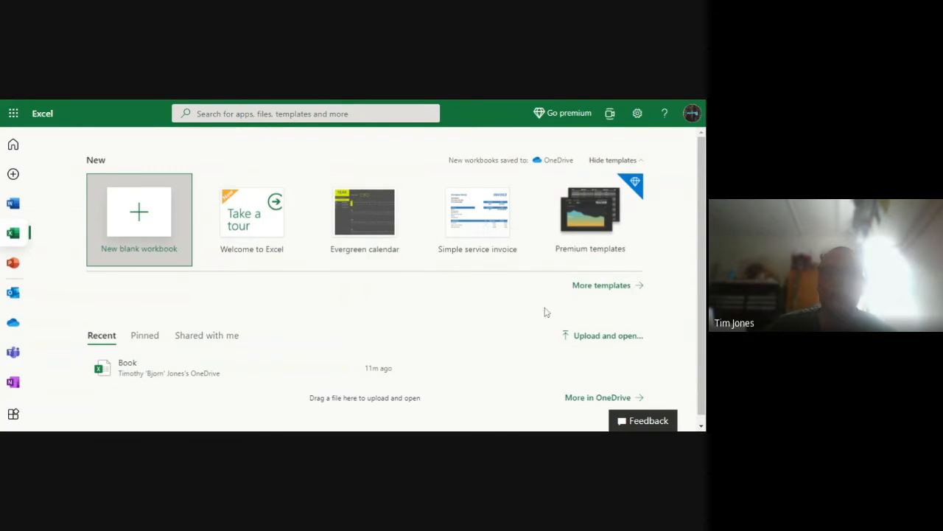
left_click(136, 249)
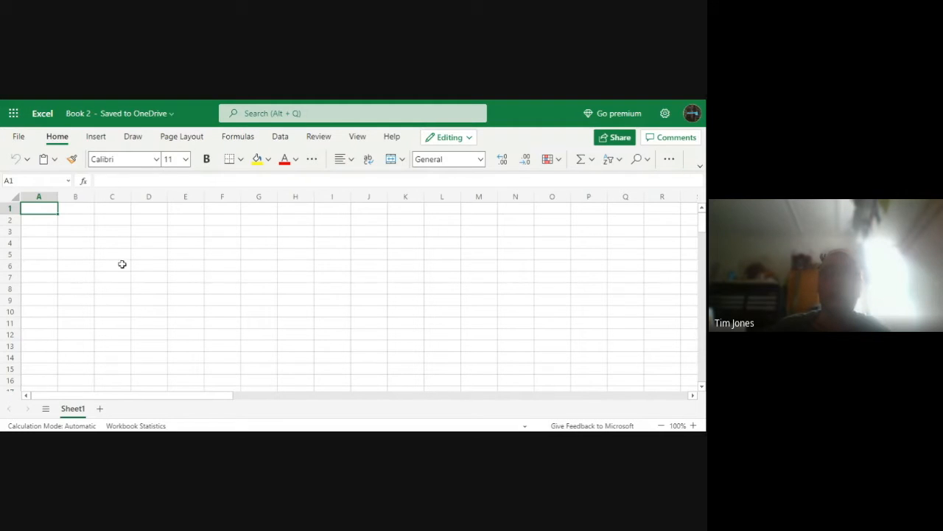
left_click(41, 255)
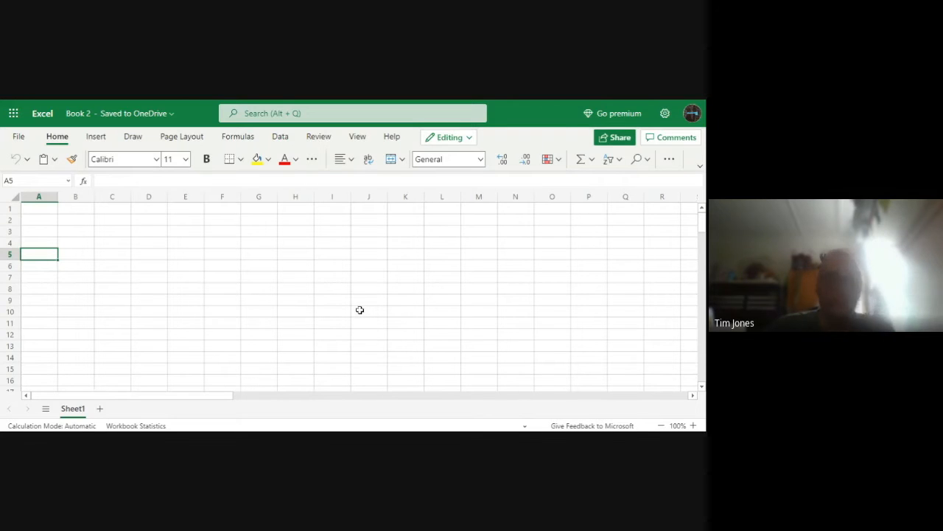
left_click_drag(41, 197, 442, 204)
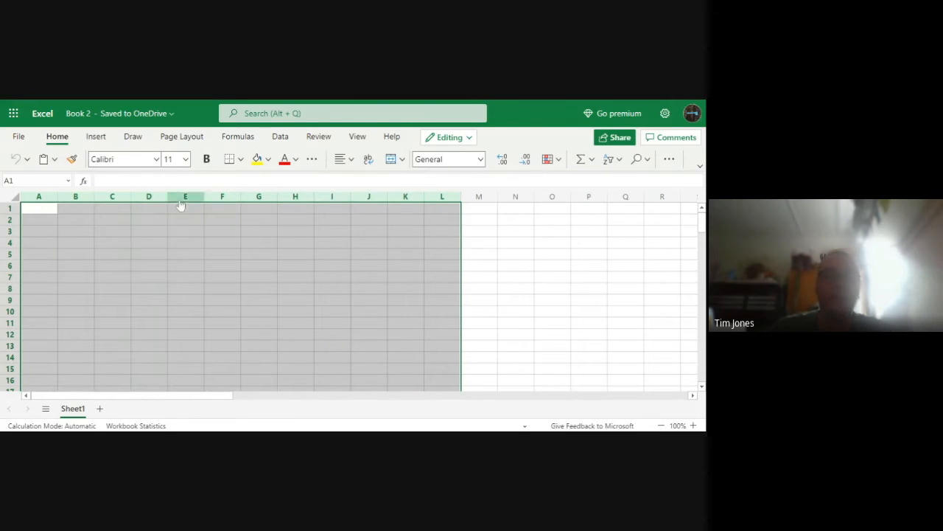
left_click(559, 233)
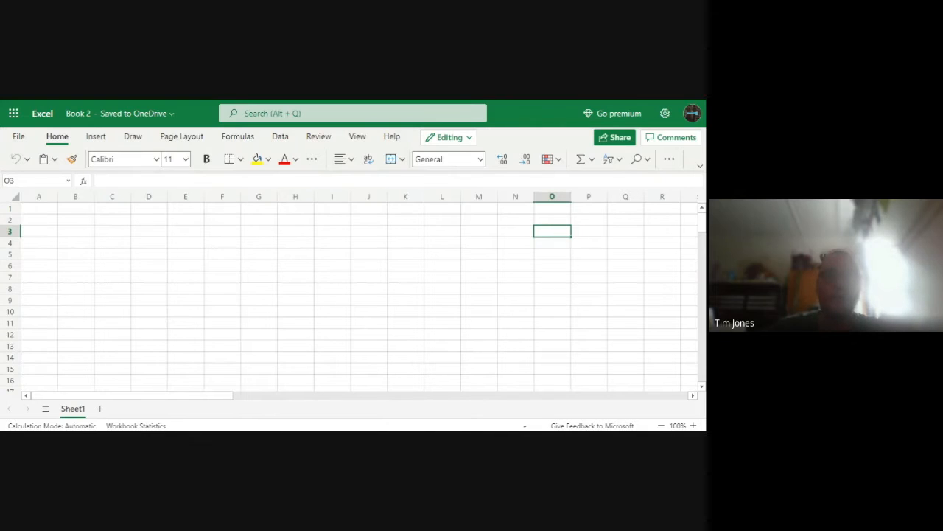
left_click_drag(11, 210, 3, 378)
left_click(107, 381)
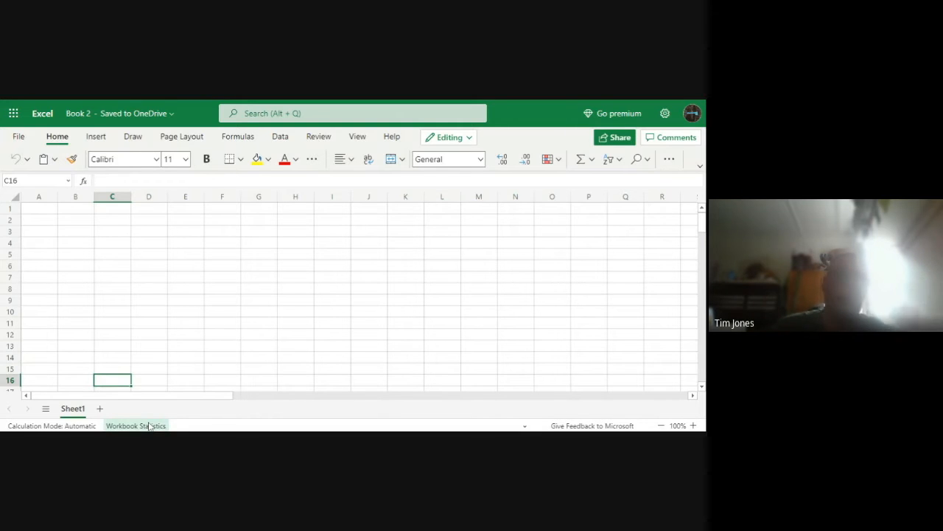
Add three new worksheets to the workbook and return to Sheet1
left_click(98, 409)
left_click(136, 411)
left_click(170, 410)
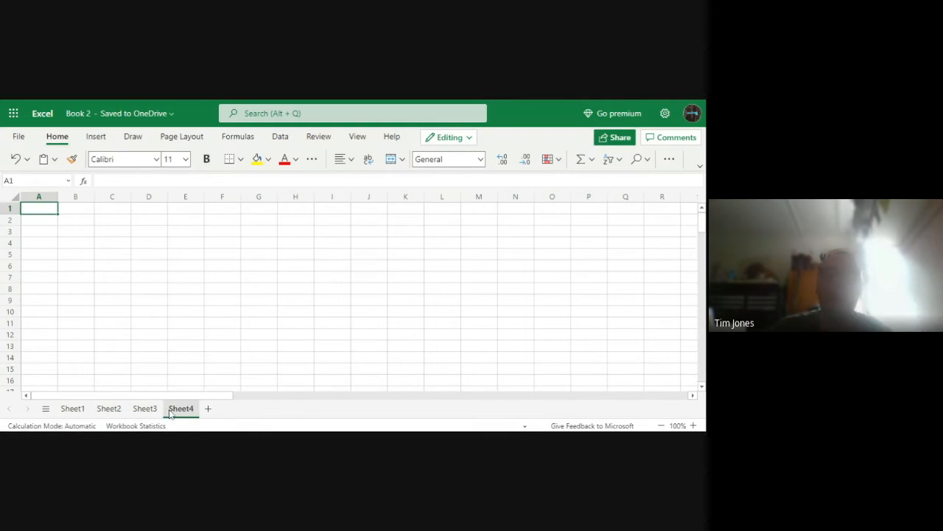
left_click(70, 409)
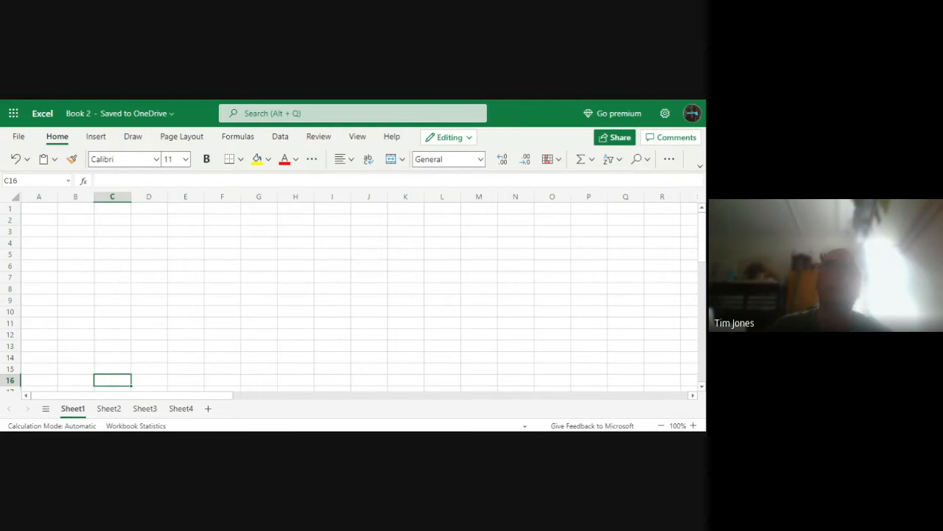
left_click(109, 410)
left_click(72, 408)
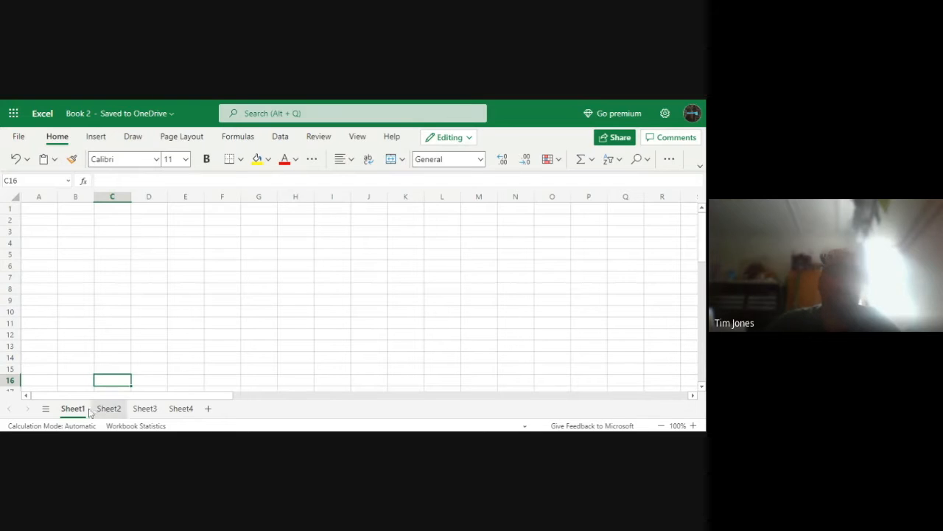
left_click(127, 221)
scroll(112, 253, "down", 3)
scroll(112, 252, "up", 3)
left_click(113, 252)
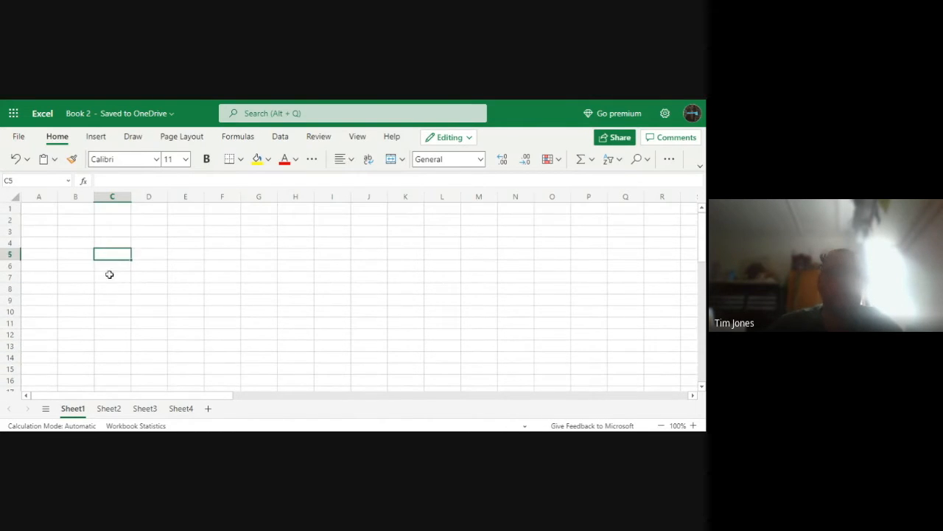
left_click(62, 221)
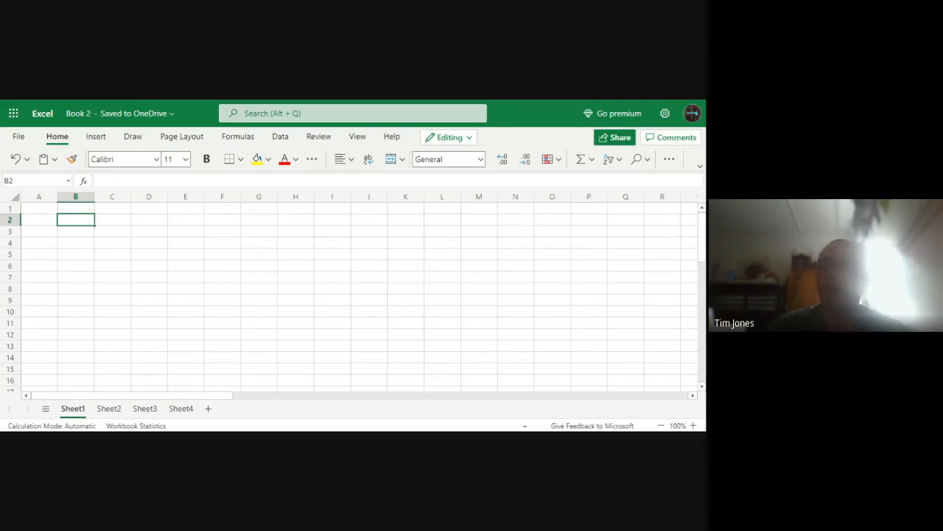
left_click(83, 263)
left_click(62, 219)
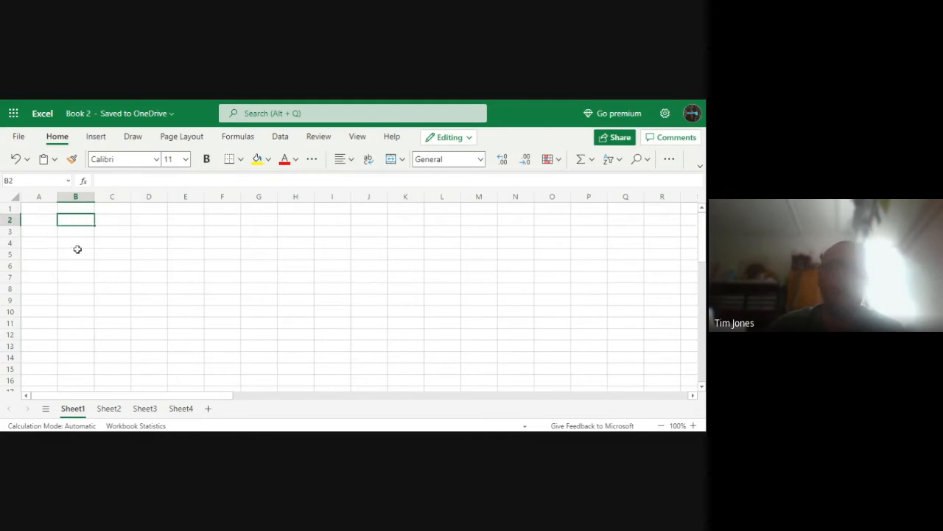
left_click(73, 237)
Enter the headings Class 1 in B2, Class 2 in E2 and Class 3 in H2
left_click(67, 217)
type("Cla")
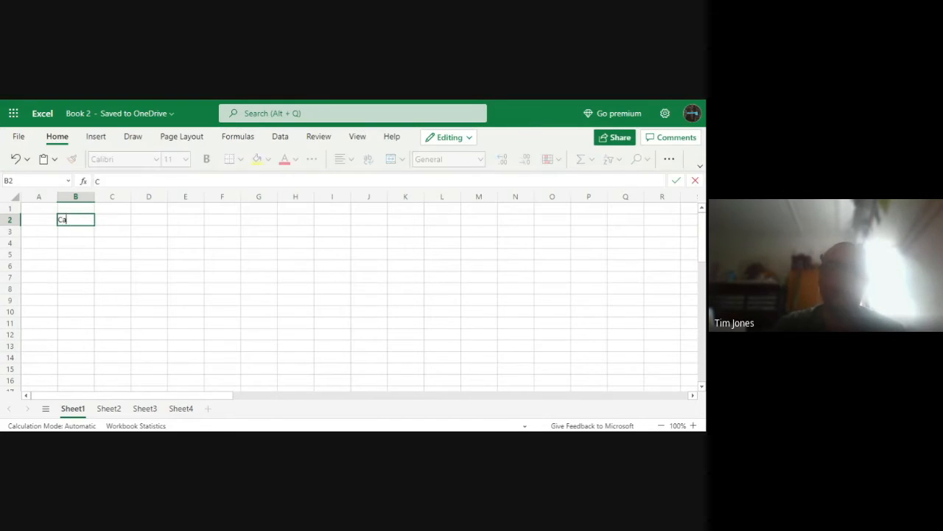
type("ss 1")
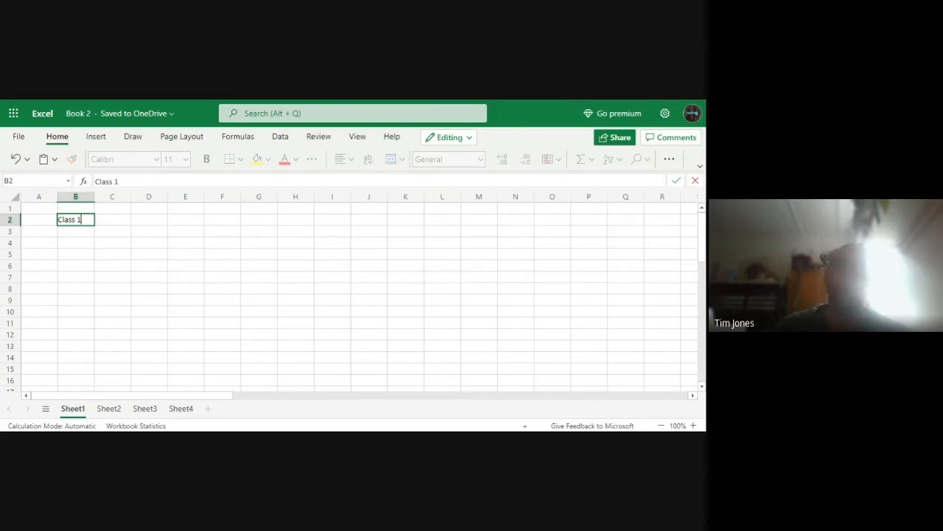
left_click(188, 225)
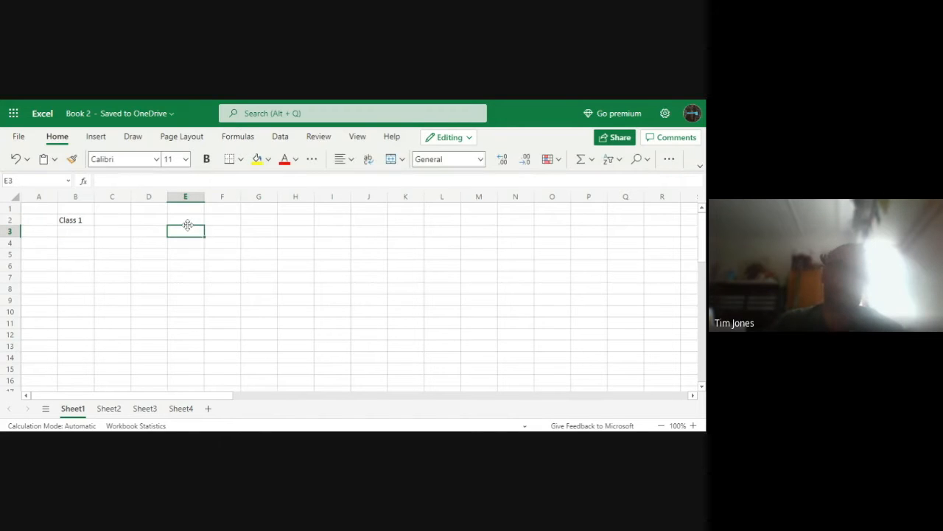
left_click(188, 219)
type("Class 2")
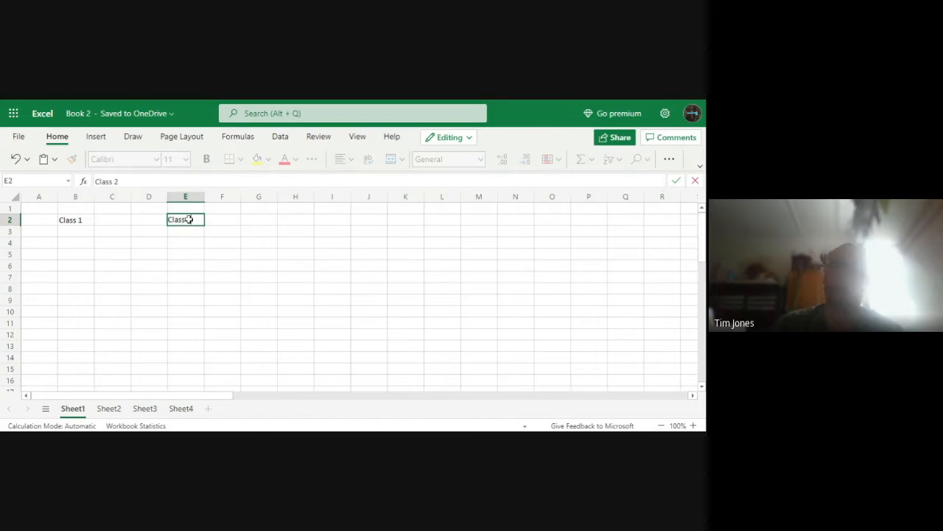
left_click(296, 219)
type("C")
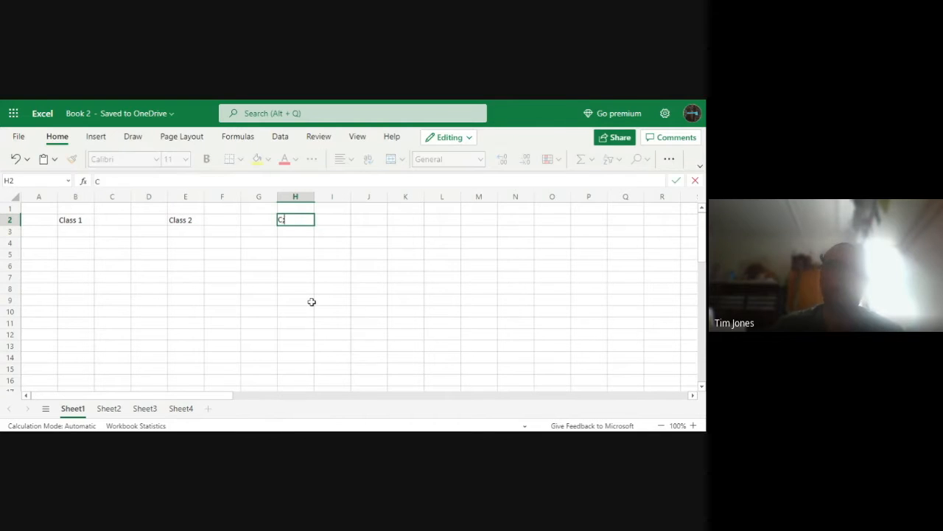
type("lass 3")
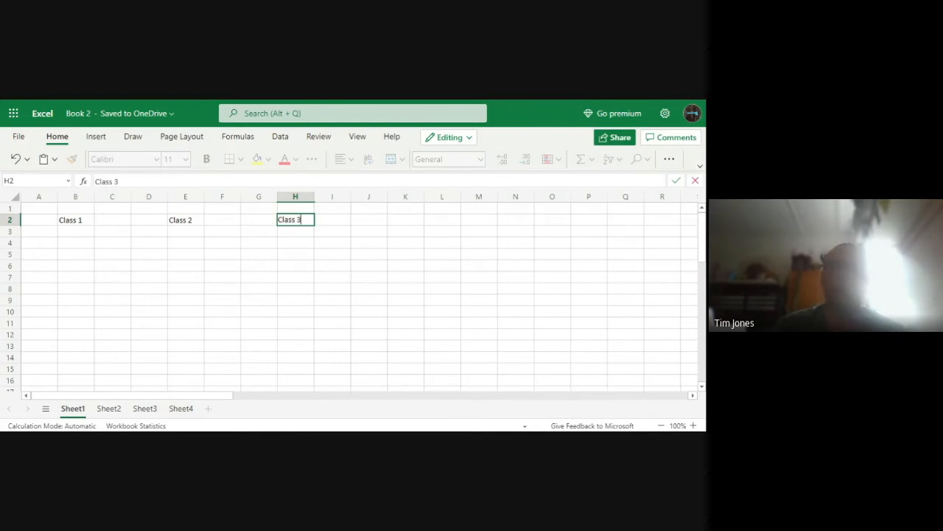
left_click(295, 300)
left_click(81, 230)
left_click(122, 309)
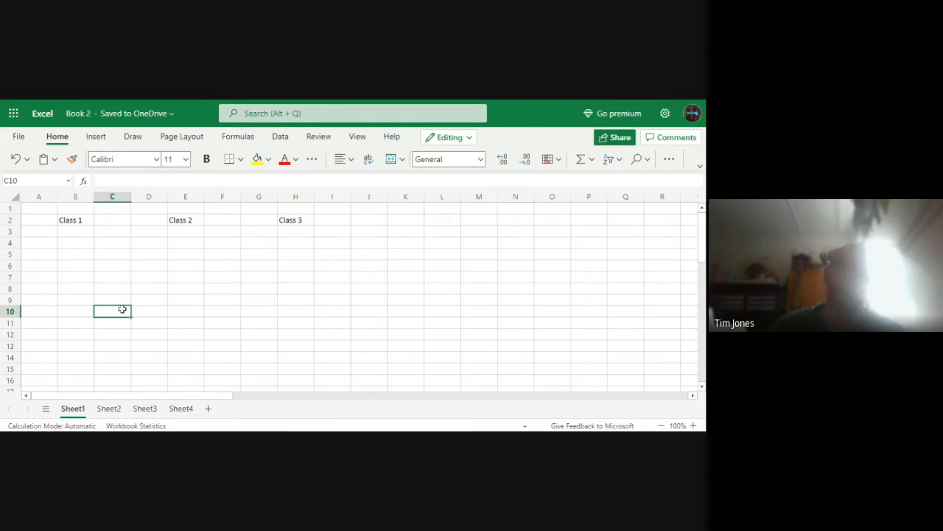
left_click_drag(69, 228, 87, 337)
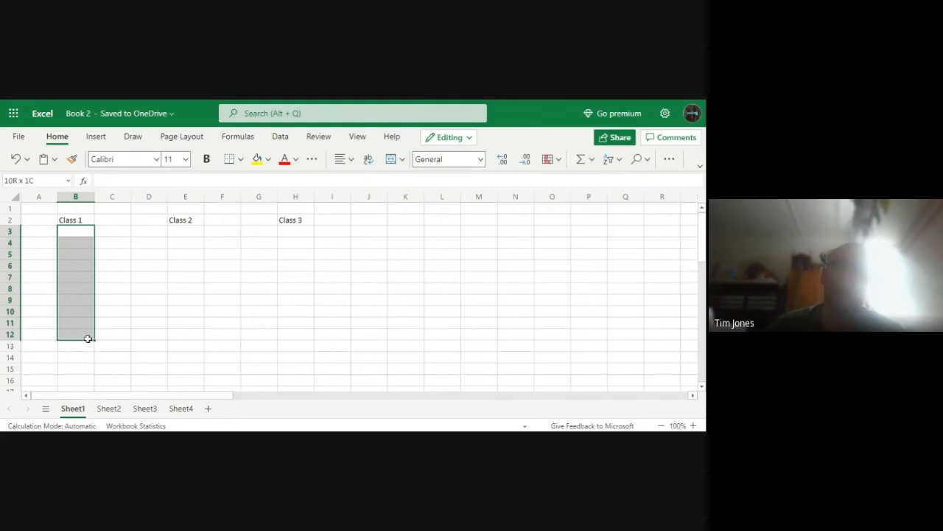
left_click_drag(87, 338, 87, 337)
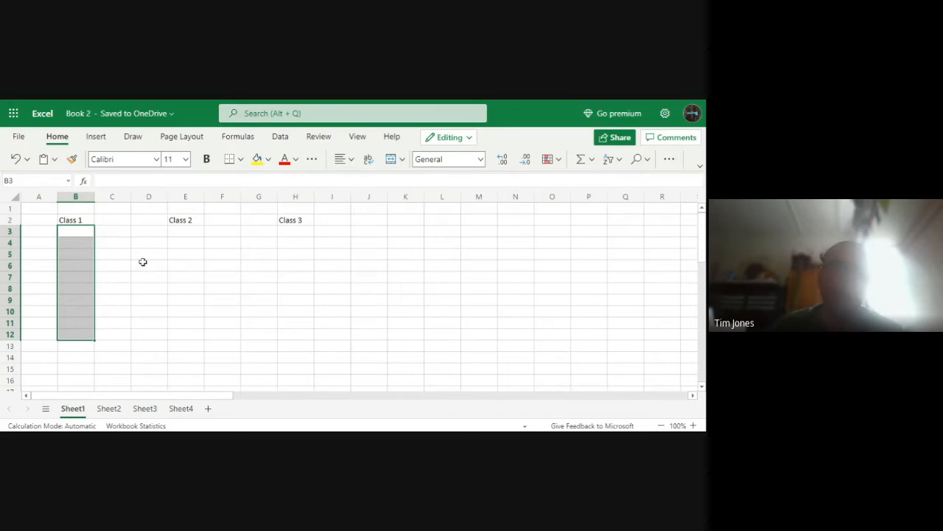
left_click(212, 299)
left_click_drag(53, 251, 488, 253)
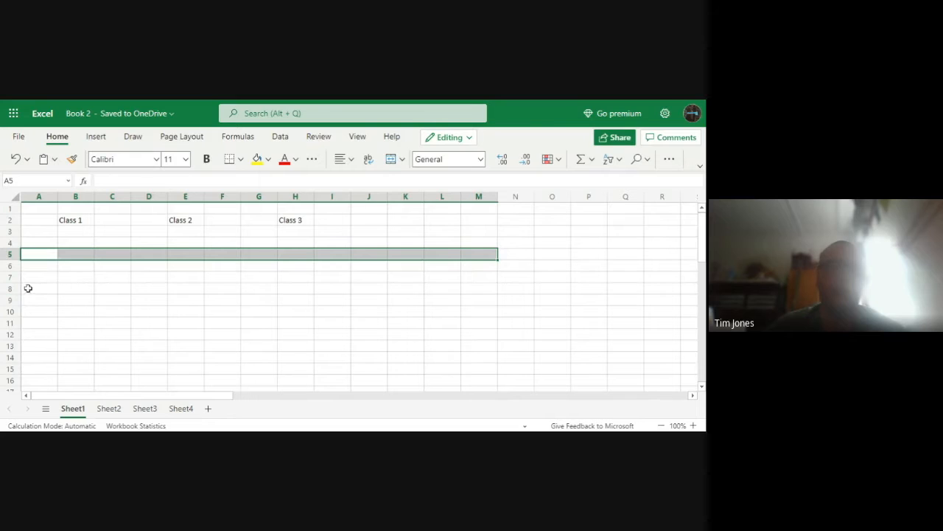
left_click(103, 272)
left_click_drag(76, 231, 85, 320)
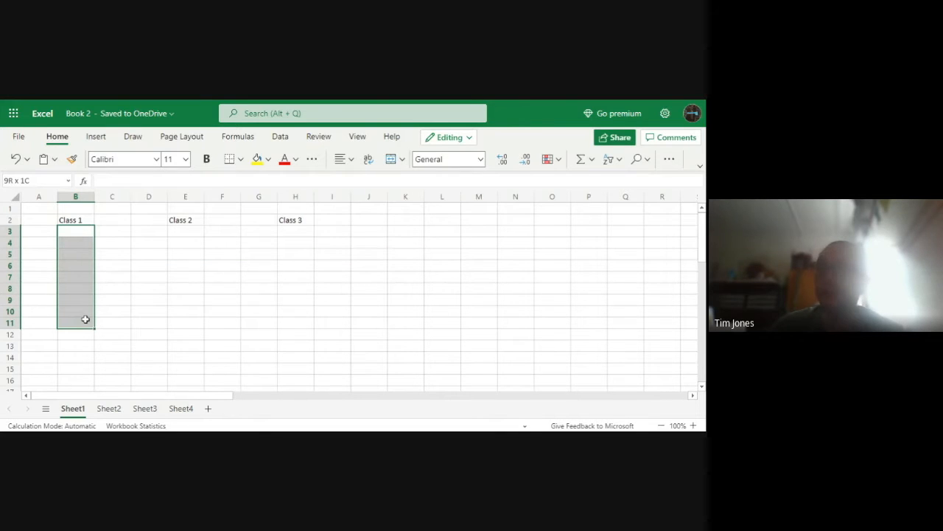
left_click(128, 357)
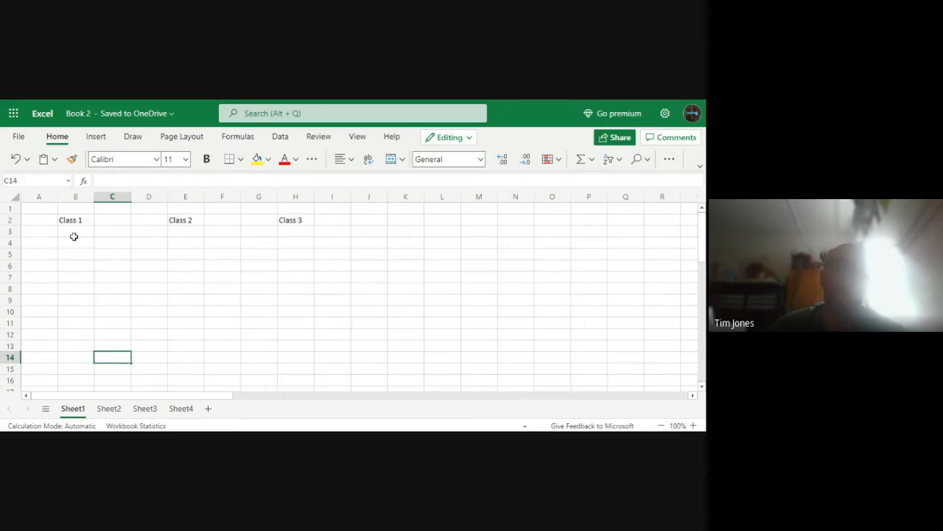
Enter a $ heading beside each class heading, in cells C2, F2 and I2
left_click(97, 219)
type("$")
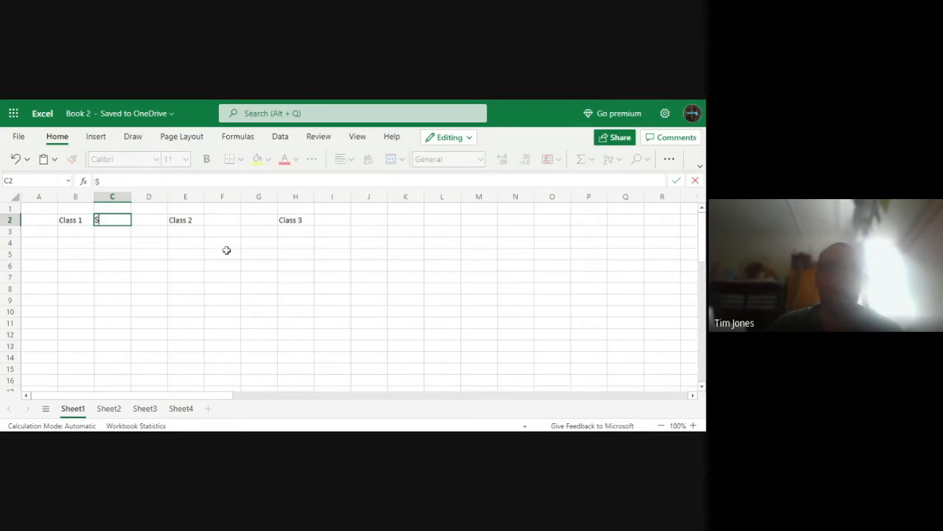
left_click(224, 219)
type("$")
left_click(330, 223)
type("$")
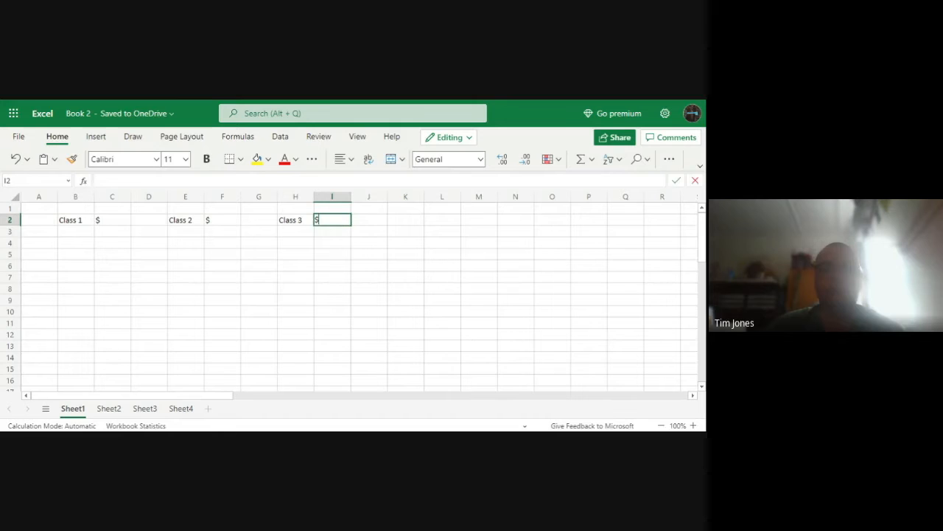
left_click(267, 266)
Enter the sample text "notes" in B4 and "monies" in C4 below the first class's headings
left_click_drag(74, 219, 74, 364)
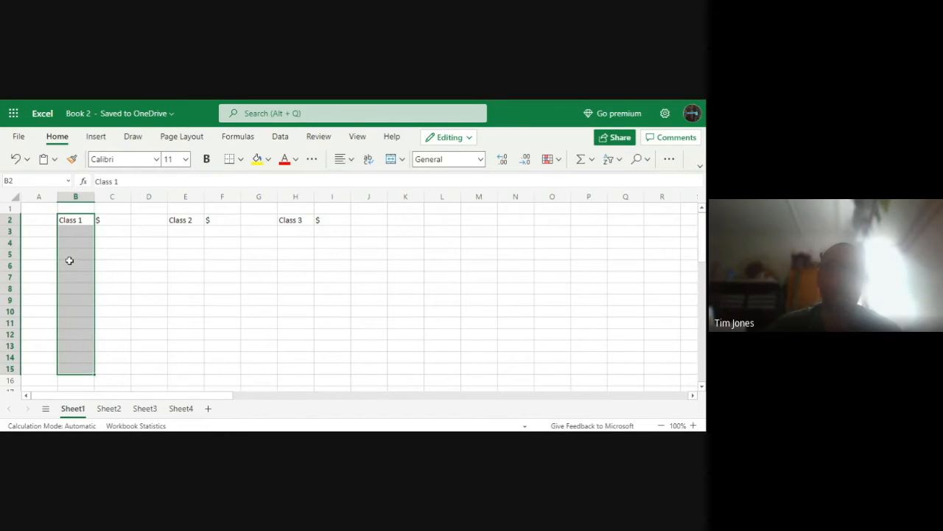
left_click(102, 232)
left_click(85, 241)
type("notes")
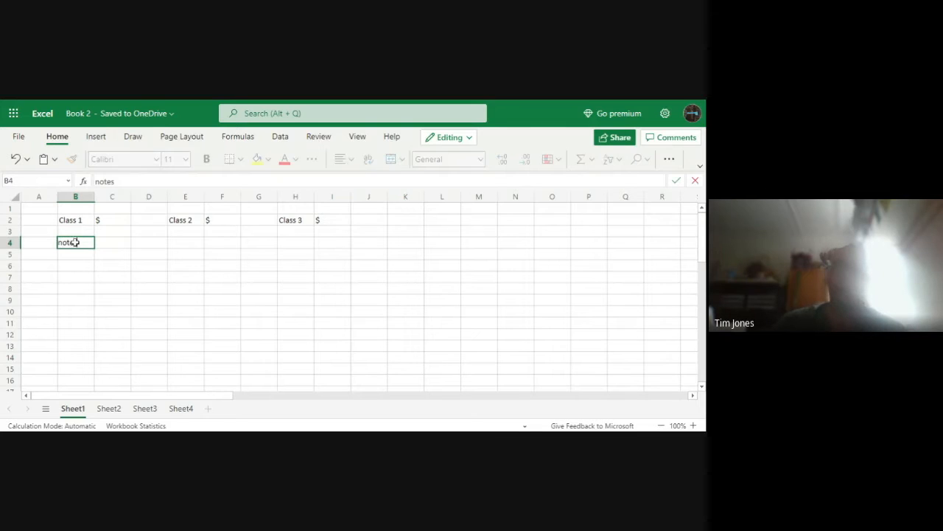
key("Tab")
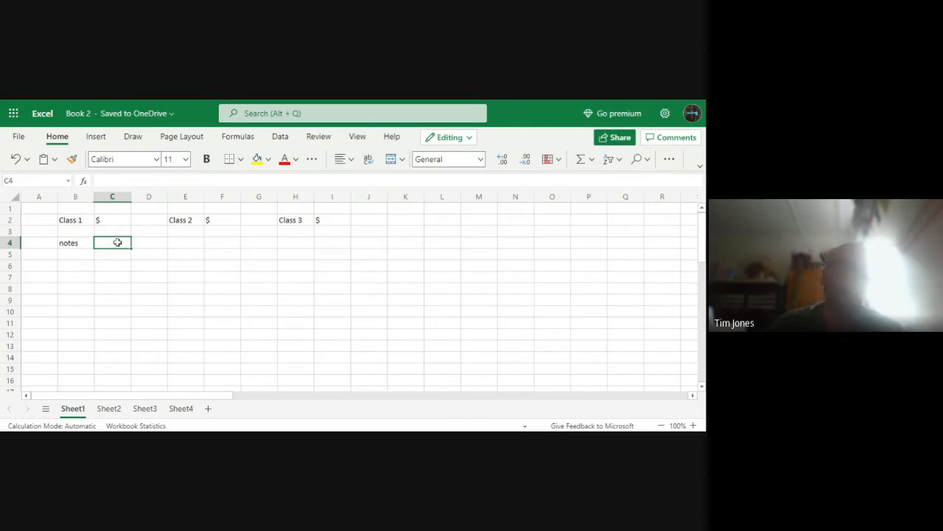
type("monies")
key("Return")
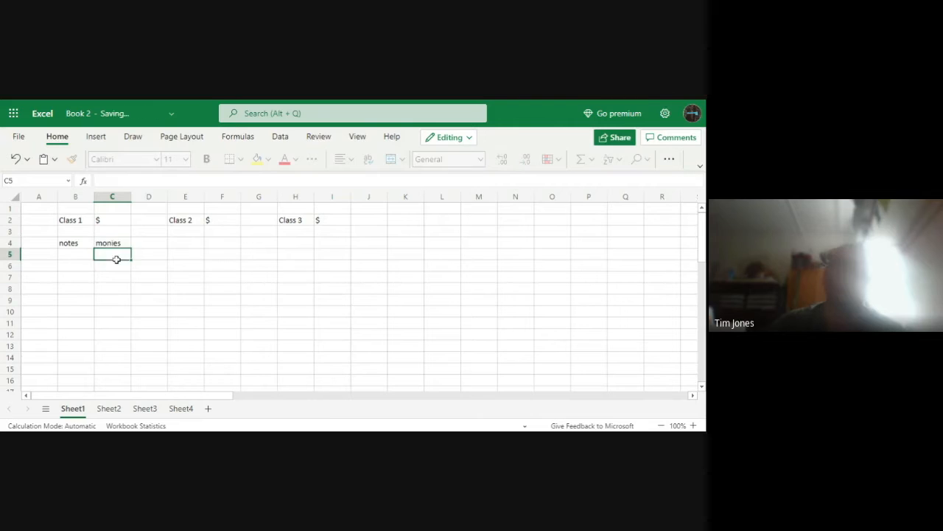
left_click(109, 220)
left_click_drag(109, 219, 125, 370)
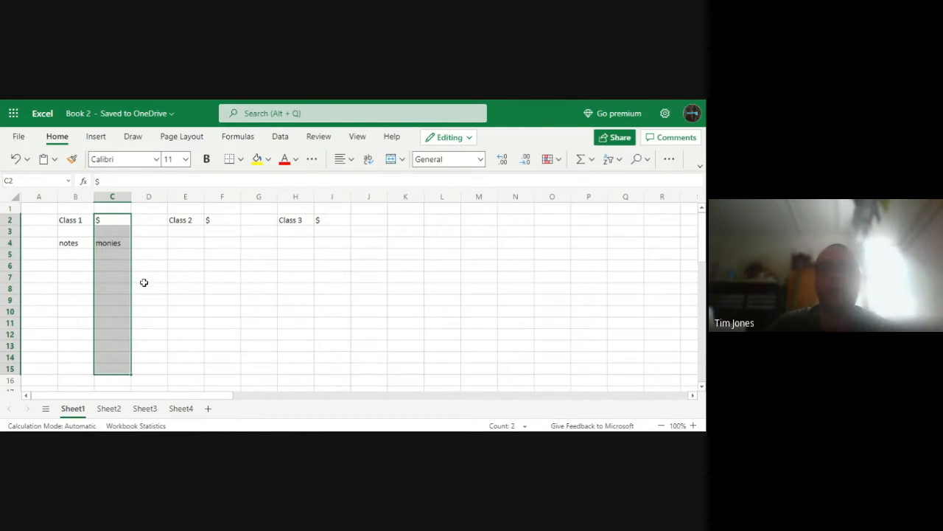
left_click(144, 280)
left_click(90, 255)
Clear the "notes" text from cell B4
left_click(85, 243)
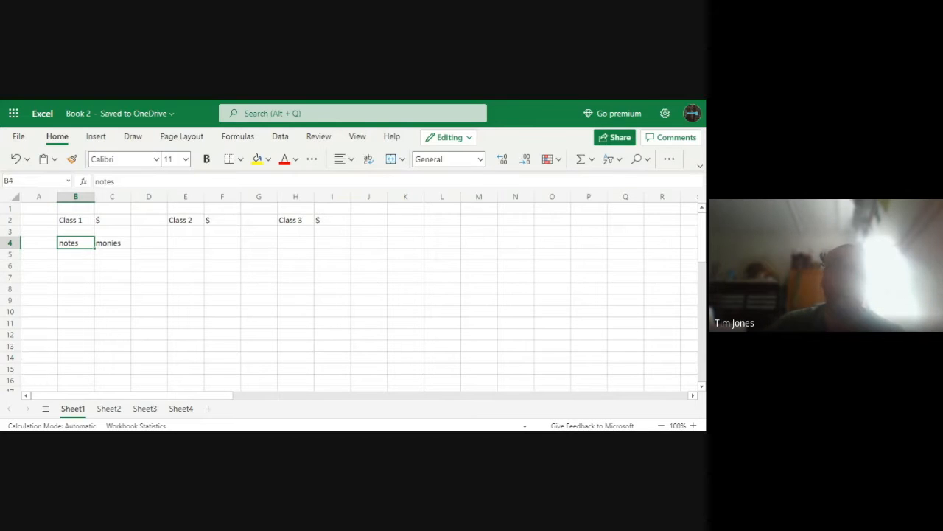
key("Delete")
left_click(75, 263)
Fill the Class 1 column range B2:B15 with a light grey theme colour
left_click_drag(78, 219, 86, 373)
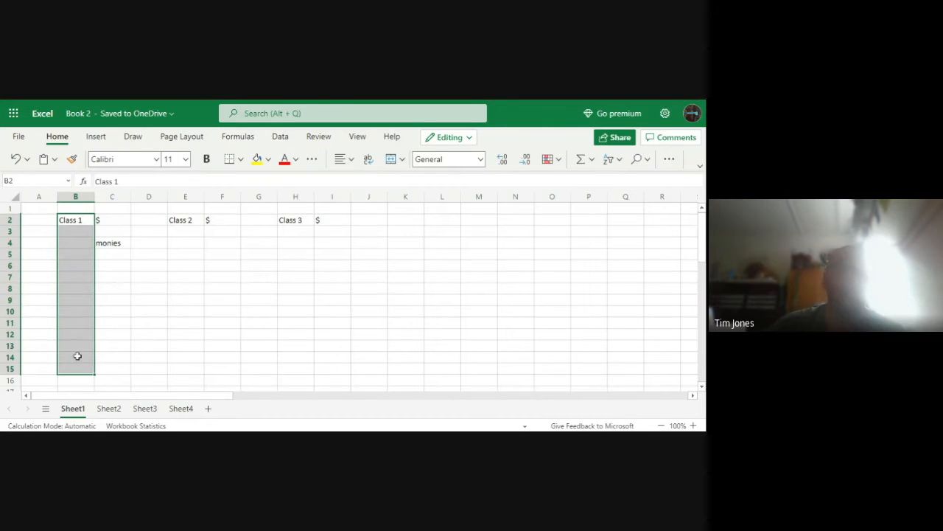
left_click(269, 160)
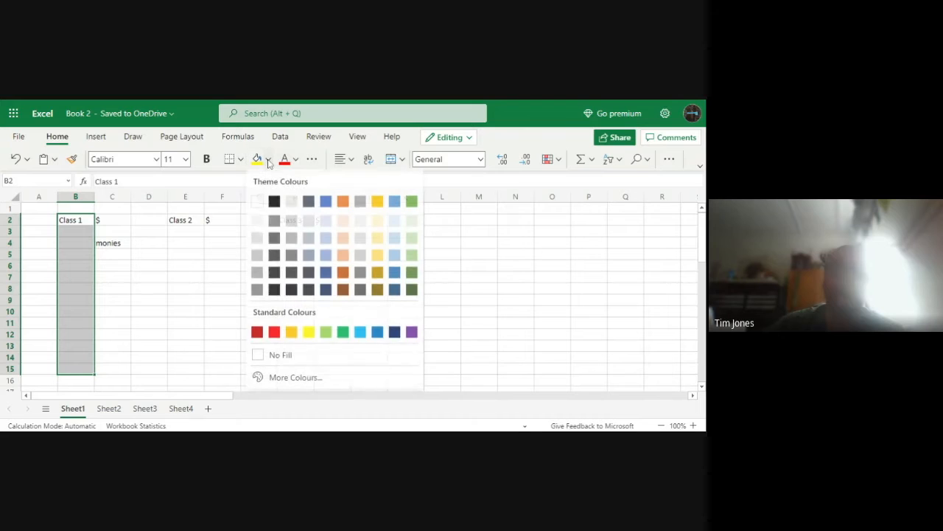
left_click(257, 246)
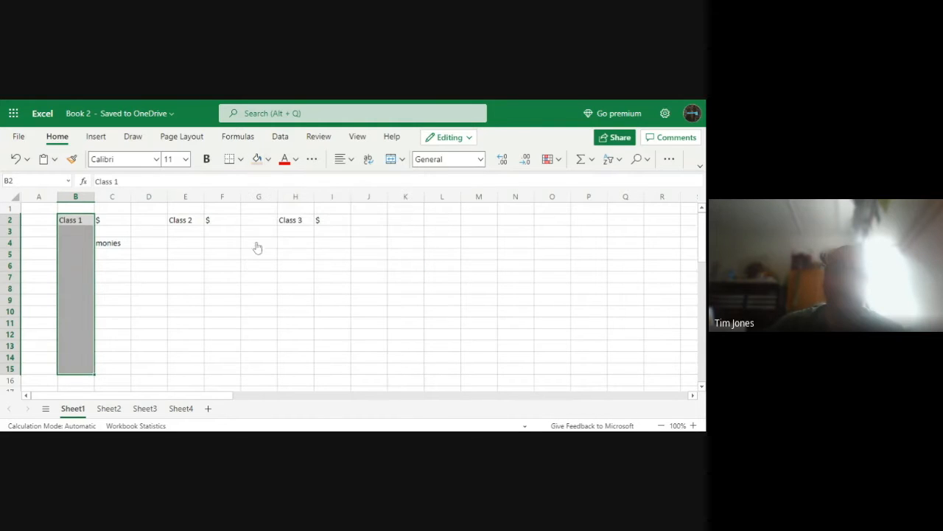
Clear the "monies" text from cell C4
left_click(195, 303)
left_click(122, 248)
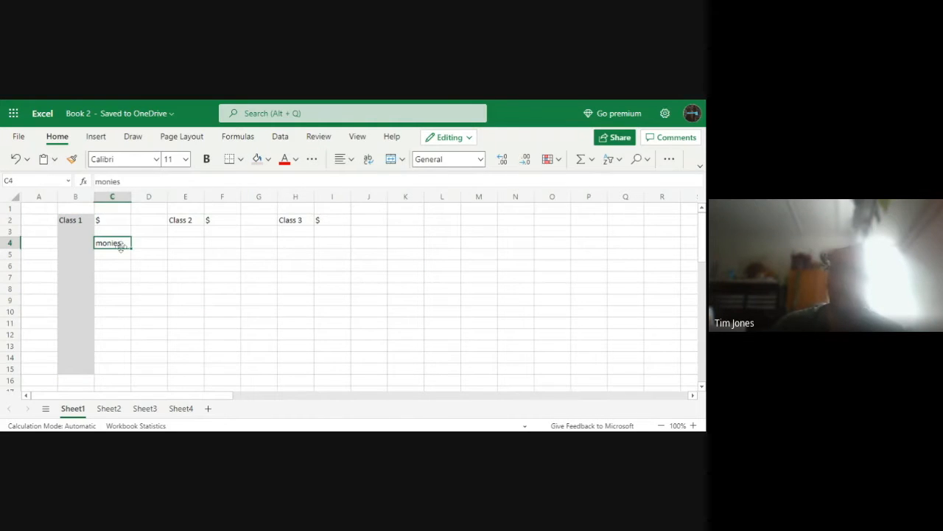
key("Delete")
left_click(124, 311)
left_click_drag(113, 222, 116, 370)
left_click(207, 308)
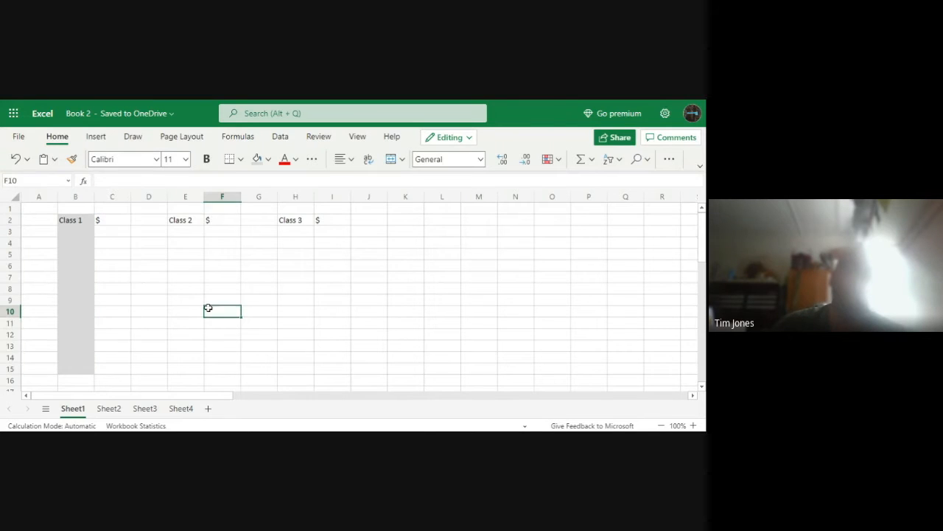
left_click(76, 232)
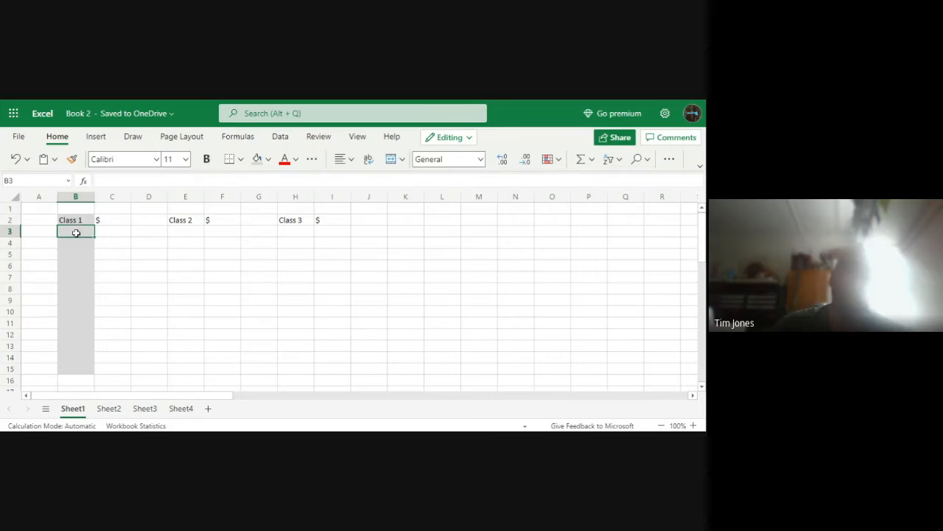
left_click(77, 242)
left_click(120, 229)
left_click(118, 251)
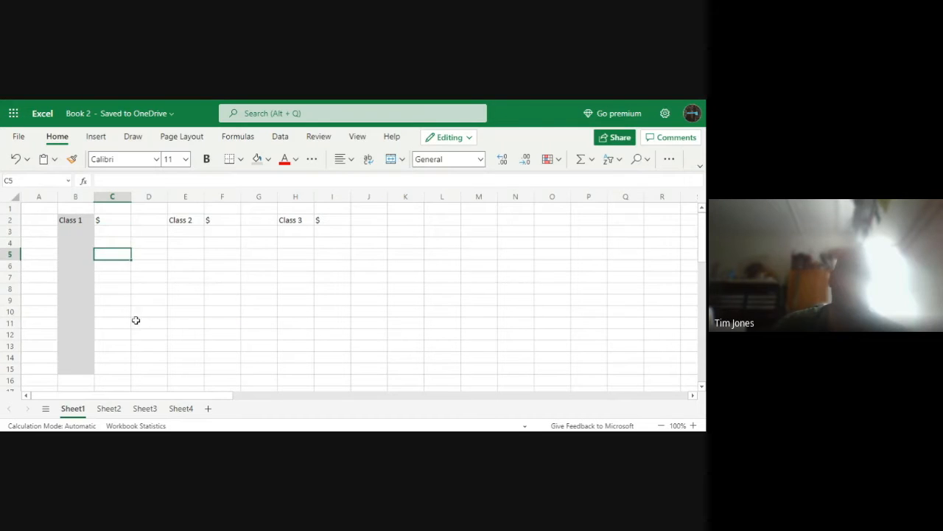
left_click(123, 269)
Undo the grey fill of the Class 1 column and clear the "monies" text from cell C4
left_click(209, 322)
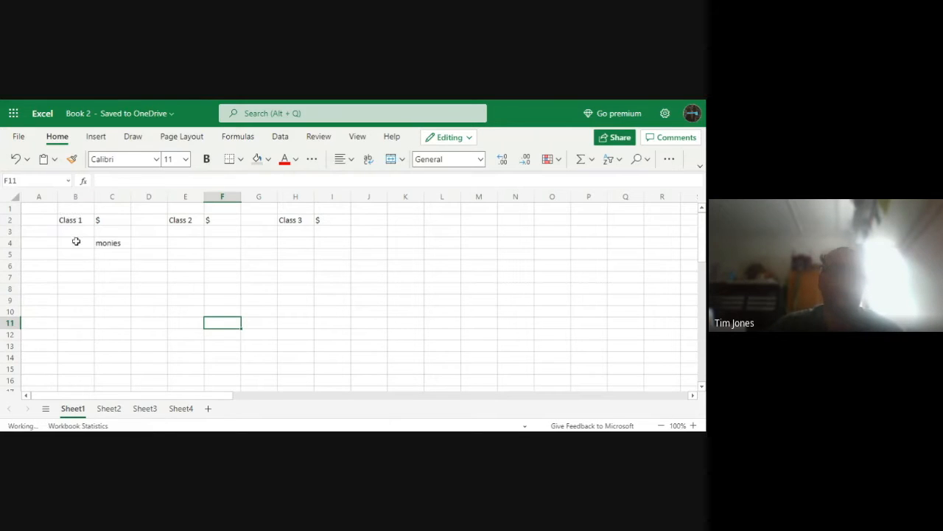
left_click(107, 290)
key("BackSpace")
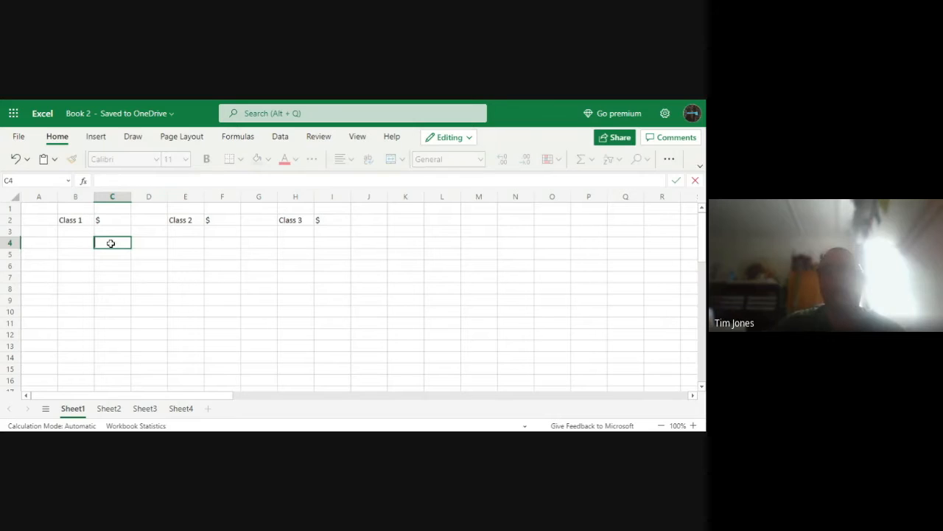
left_click(111, 343)
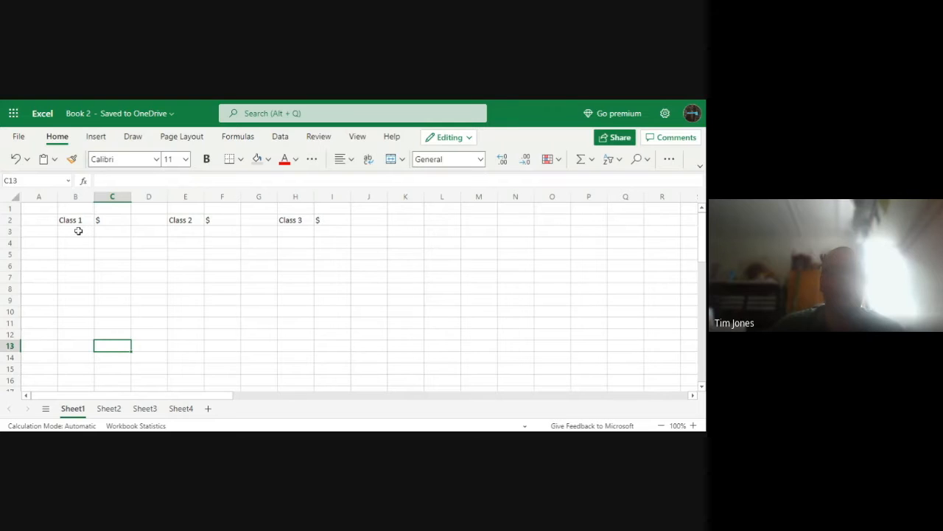
left_click(79, 246)
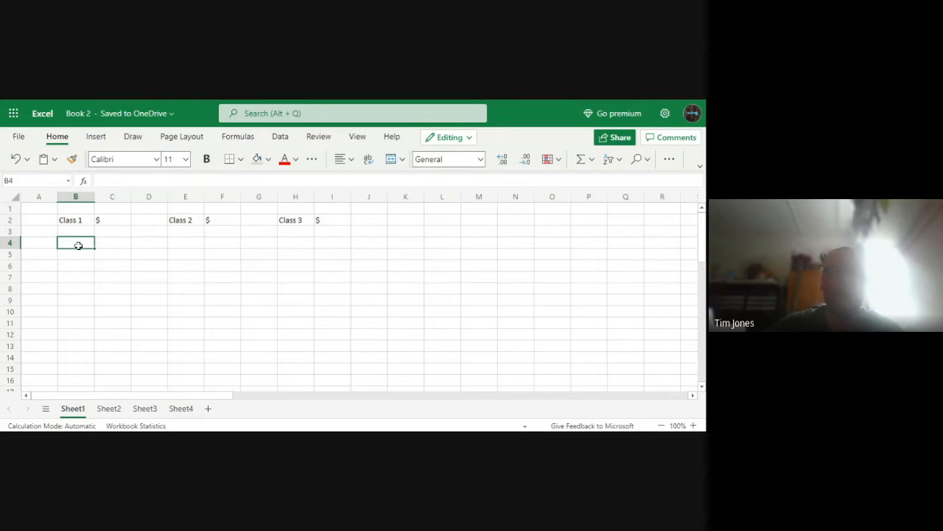
left_click(115, 264)
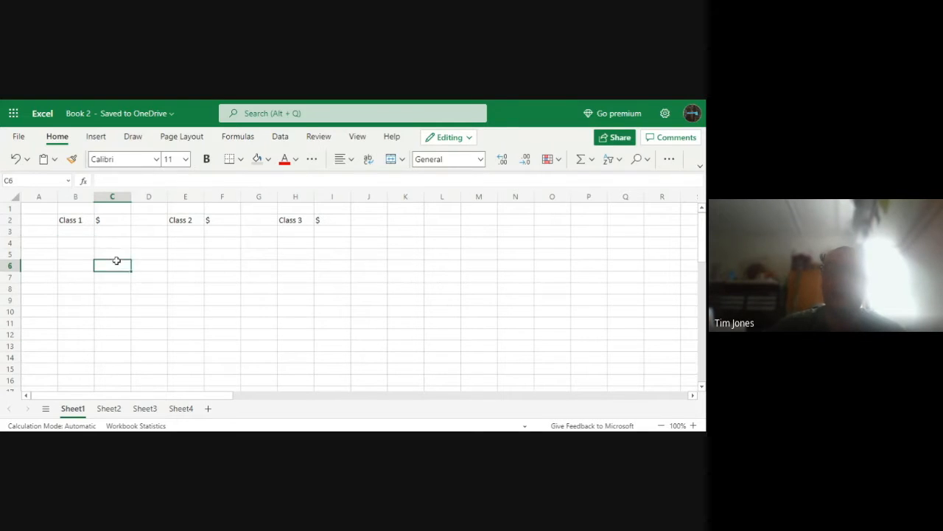
left_click(73, 233)
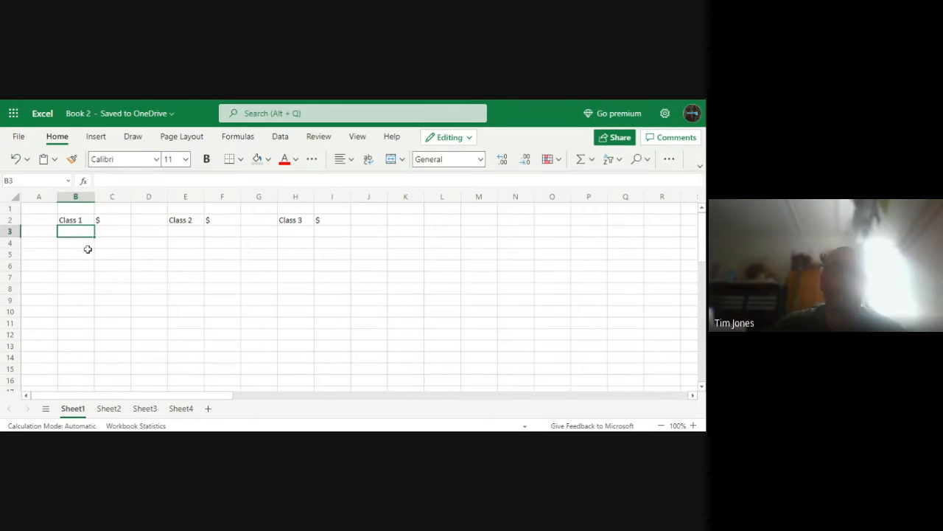
left_click(87, 245, "ctrl")
left_click(85, 255, "ctrl")
left_click(85, 275, "ctrl")
left_click(130, 302, "ctrl")
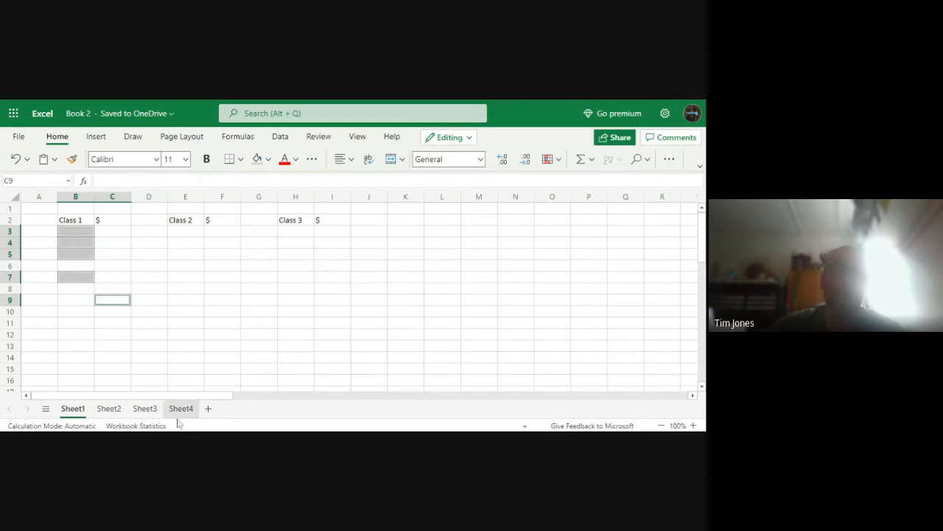
left_click(182, 321)
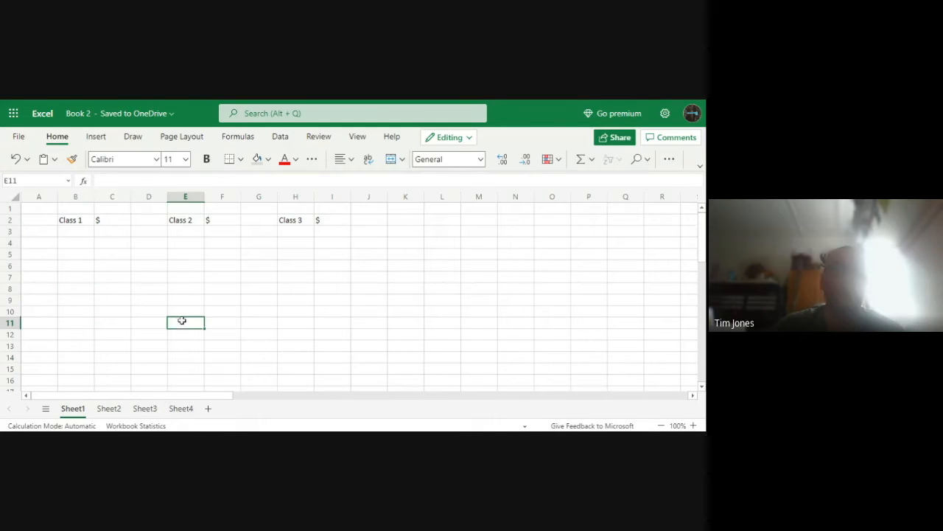
Fill the range B3:B14 below the Class 1 heading with light grey, dismissing the feedback request
left_click(79, 232)
left_click_drag(80, 232, 82, 356)
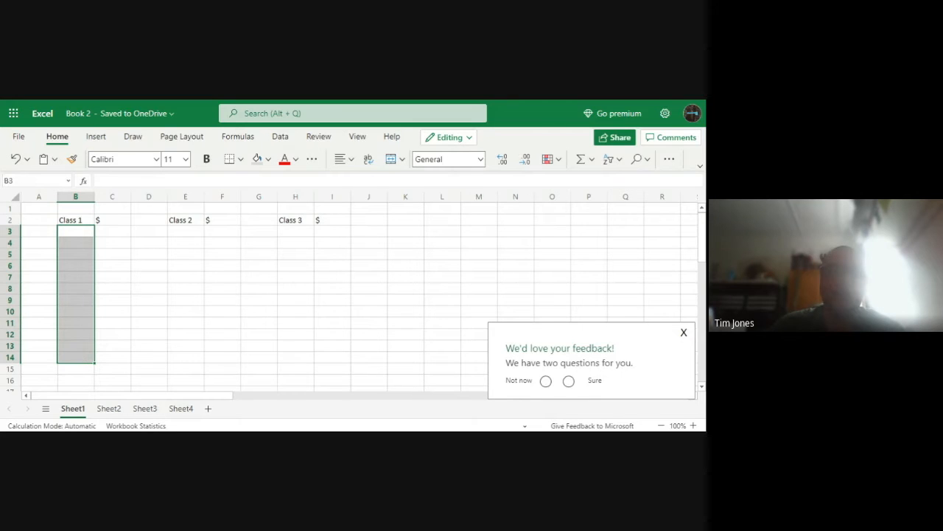
left_click(683, 332)
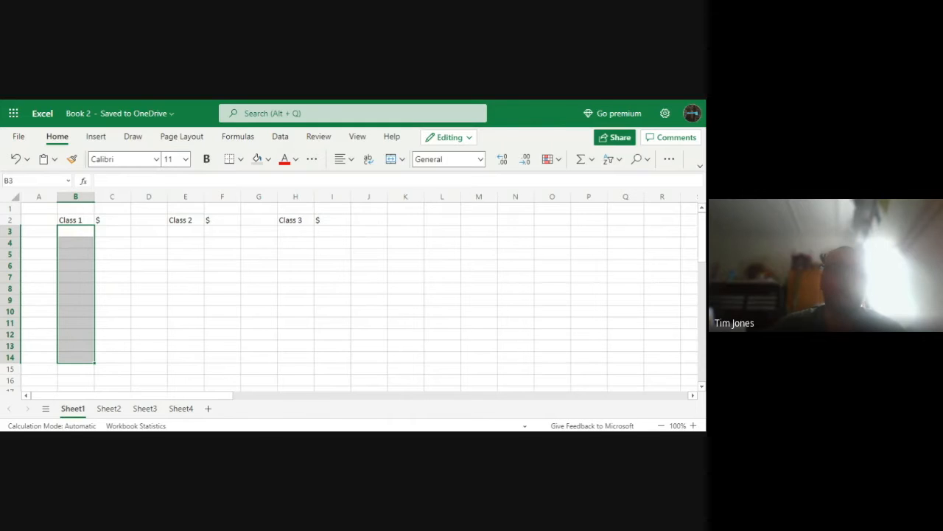
left_click(257, 159)
left_click(193, 275)
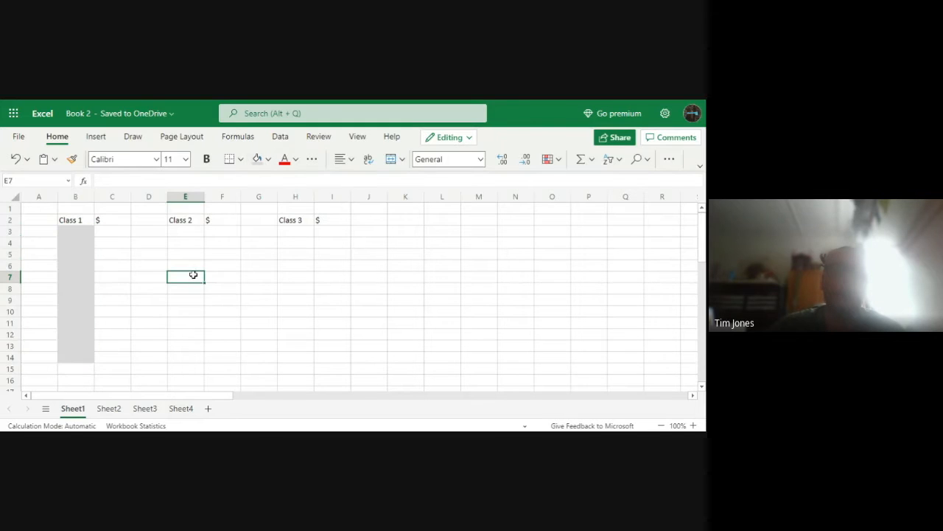
Fill the ranges E3:E14 and H3:H14 below the Class 2 and Class 3 headings with the same light grey
left_click_drag(187, 232, 185, 359)
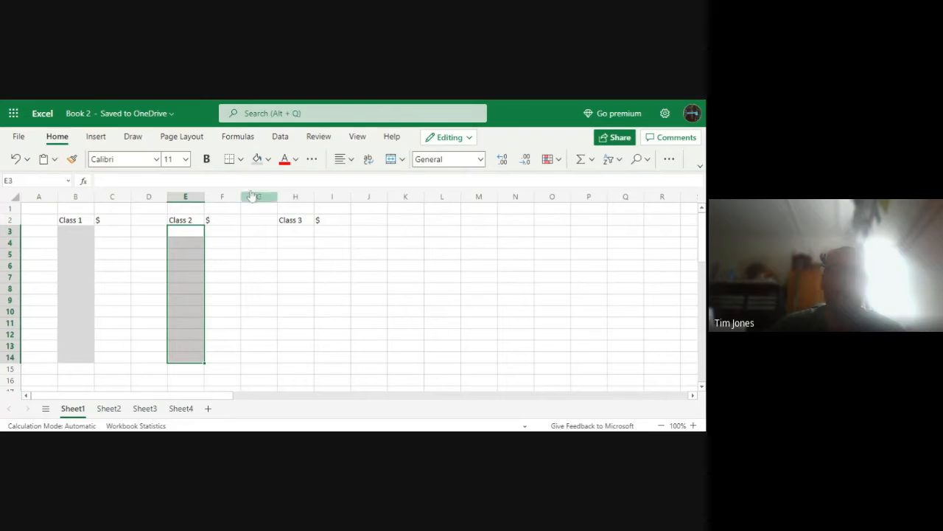
left_click(257, 159)
left_click(258, 286)
left_click_drag(301, 234, 297, 358)
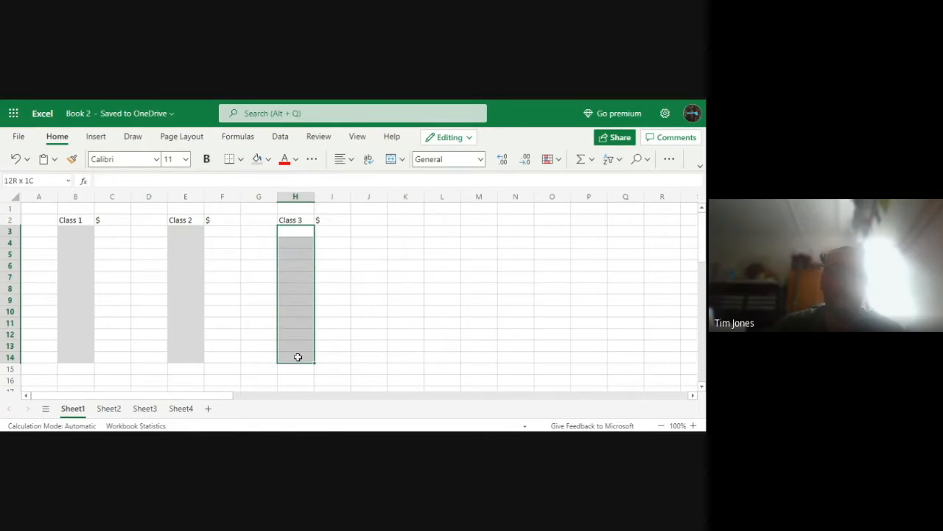
left_click(257, 159)
left_click(259, 265)
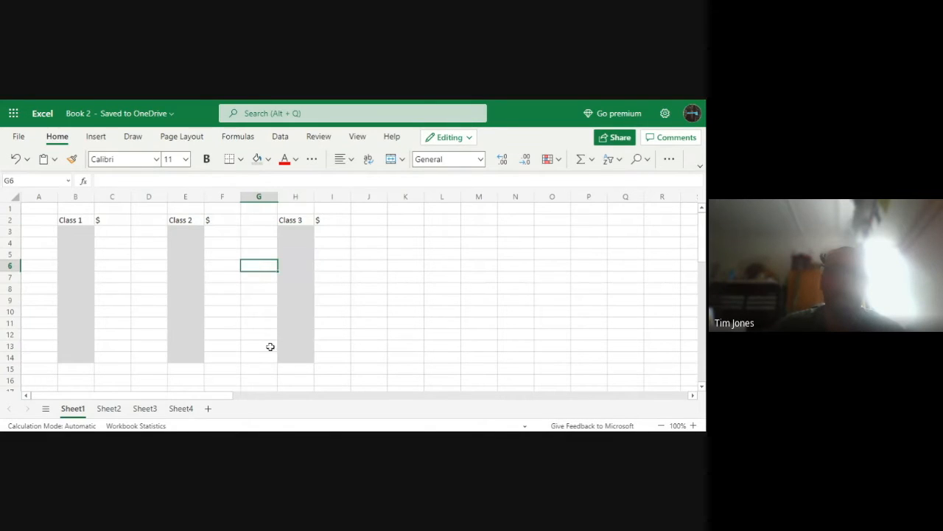
Undo the grey fills below the three class headings
left_click(210, 337)
key("ctrl+z")
key("ctrl+z")
key("ctrl+z")
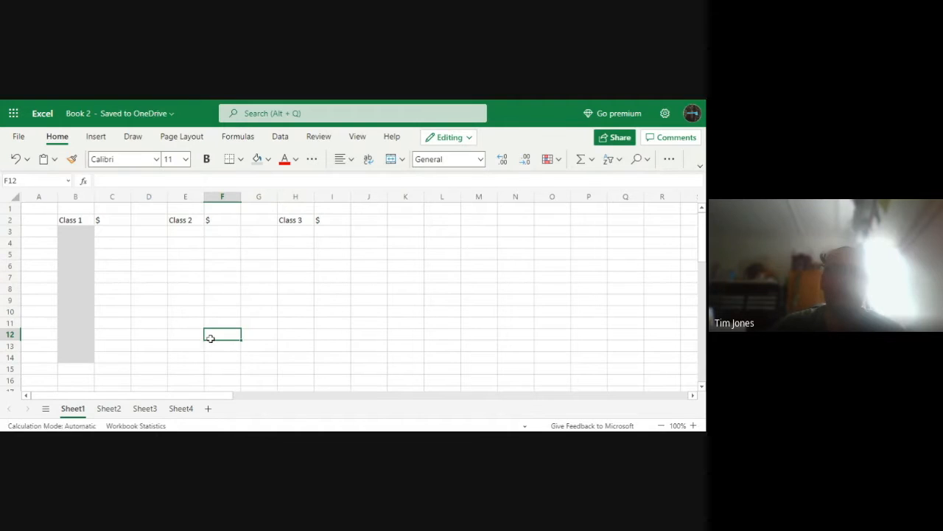
Select the ranges B3:B13, E3:E13 and H3:H13 together and fill them with light grey
left_click(155, 267)
left_click_drag(87, 231, 82, 347)
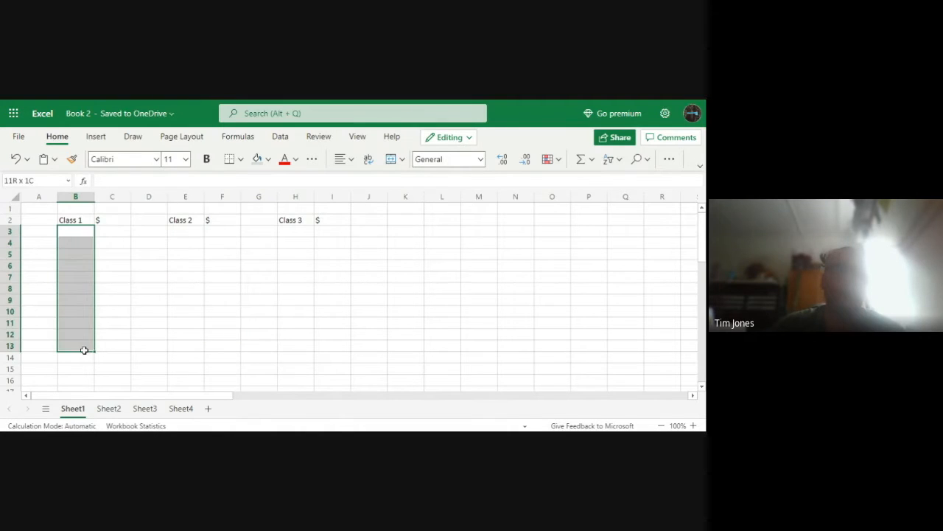
left_click_drag(179, 230, 193, 348)
left_click_drag(302, 231, 299, 346)
left_click(255, 159)
left_click(249, 263)
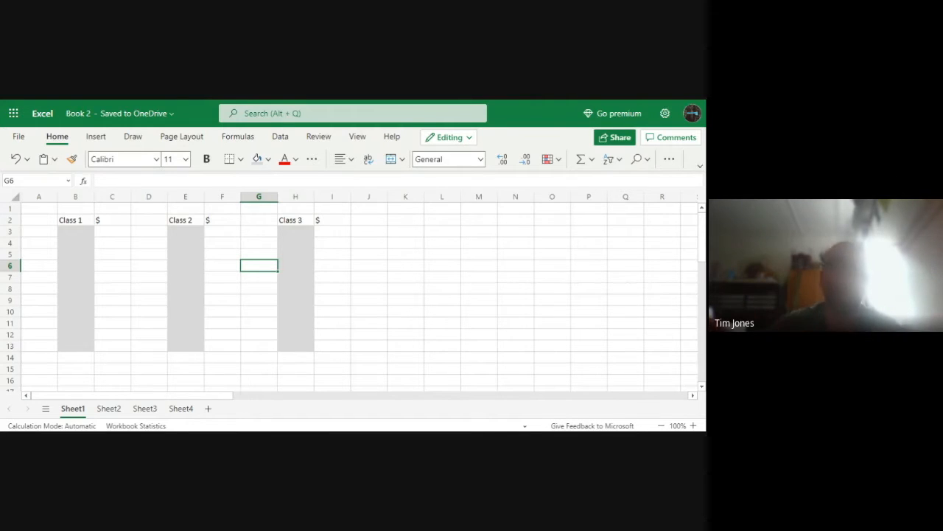
Enter the numbers 1 to 5 in cells B4 to B8 of the Class 1 column
left_click(136, 256)
left_click(78, 242)
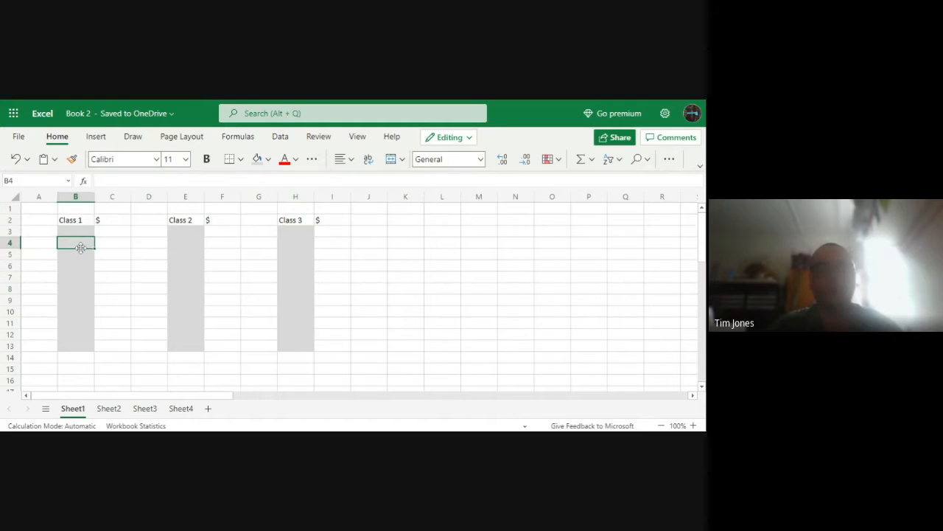
type("1")
key("Return")
type("2")
key("Return")
type("3")
key("Return")
type("4")
left_click_drag(81, 300, 79, 316)
left_click(78, 288)
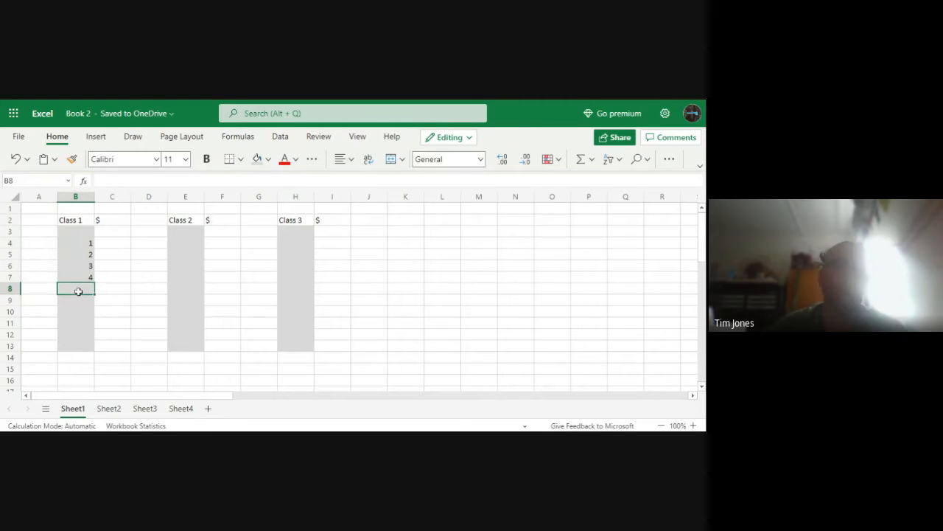
type("5")
left_click(83, 311)
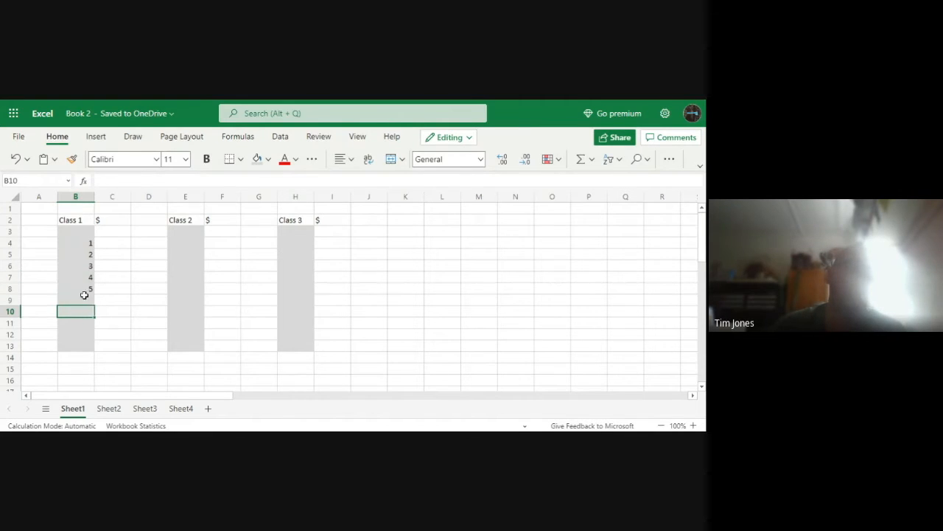
Enter the label TOTAL in cell B13, the last shaded cell of the Class 1 column
left_click(88, 346)
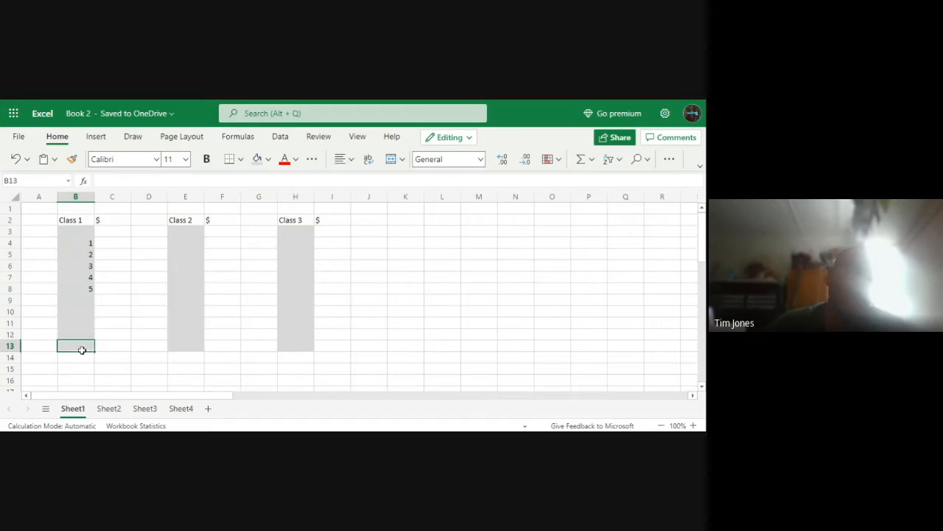
type("TOTAL")
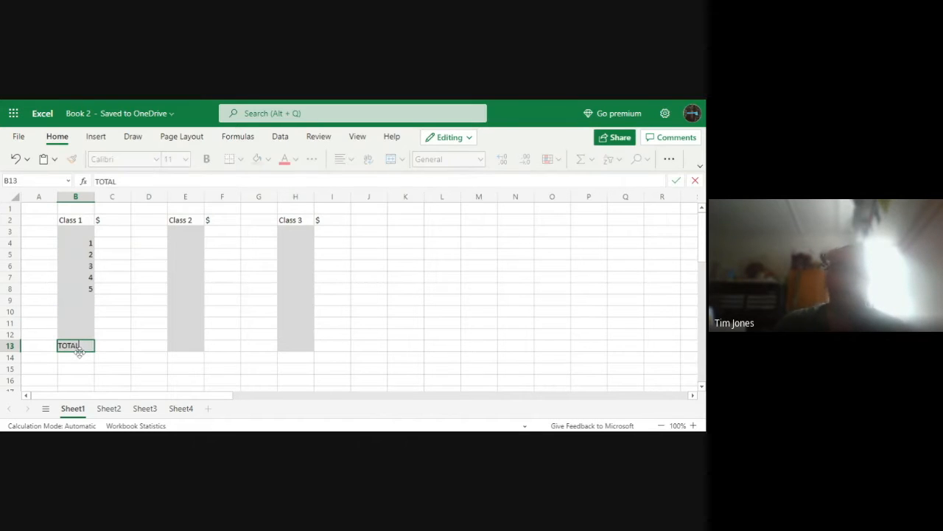
left_click(113, 344)
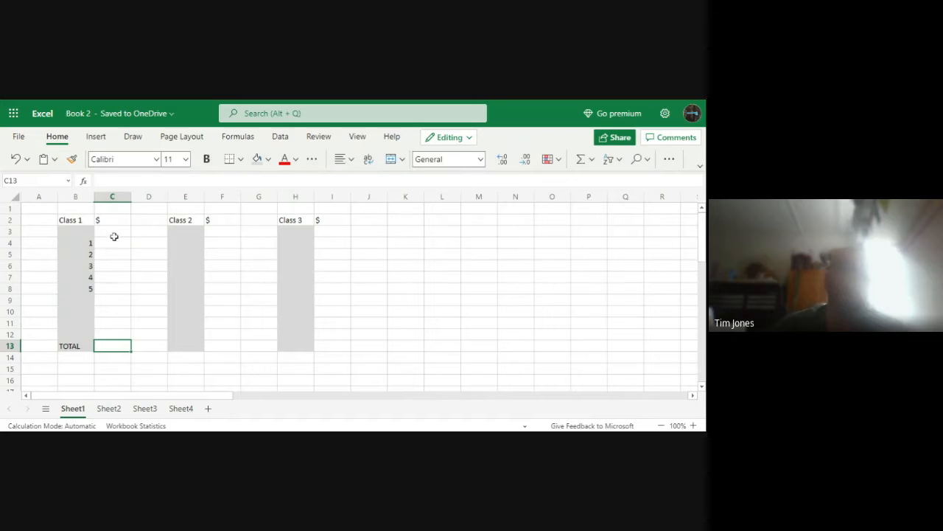
left_click_drag(117, 225, 124, 346)
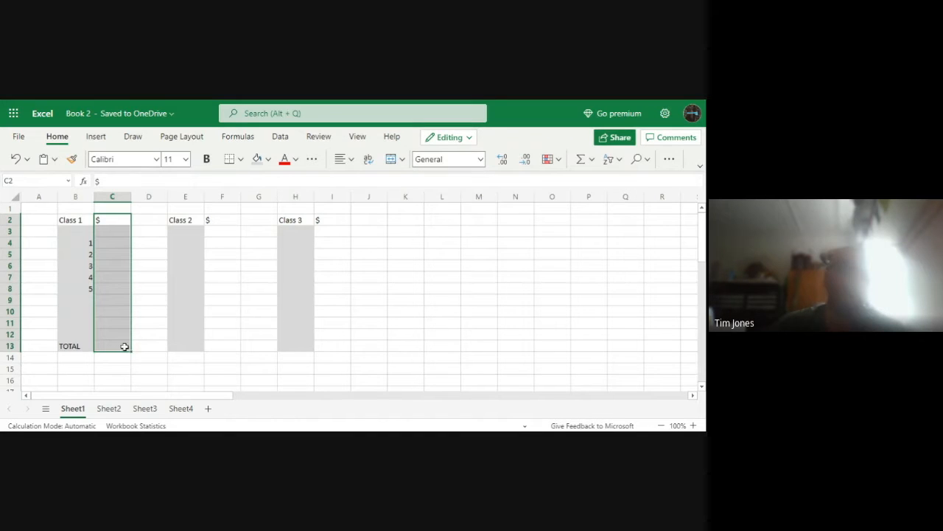
left_click(143, 326)
Enter the amounts 12.34, 23.54, 12.09, 9.09 and 356.98 in cells C4 to C8 beside the Class 1 numbers
left_click(107, 243)
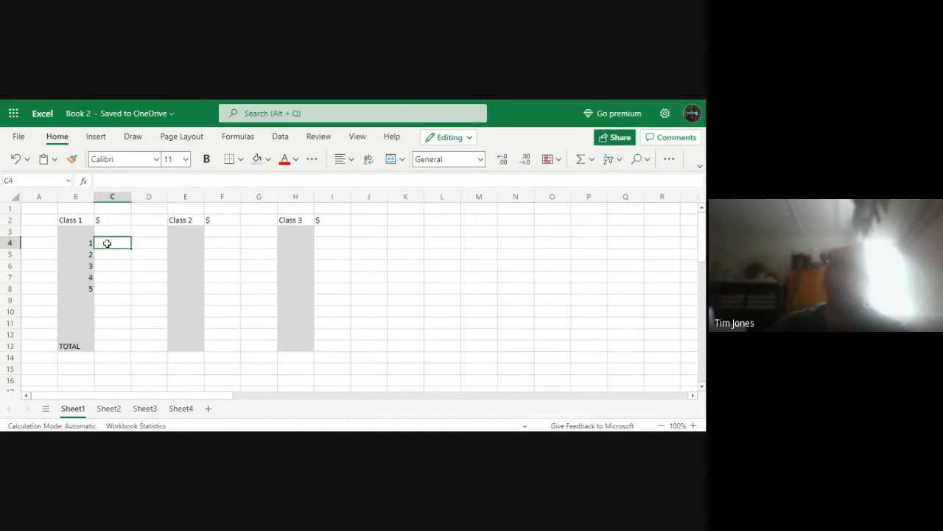
type("12.34")
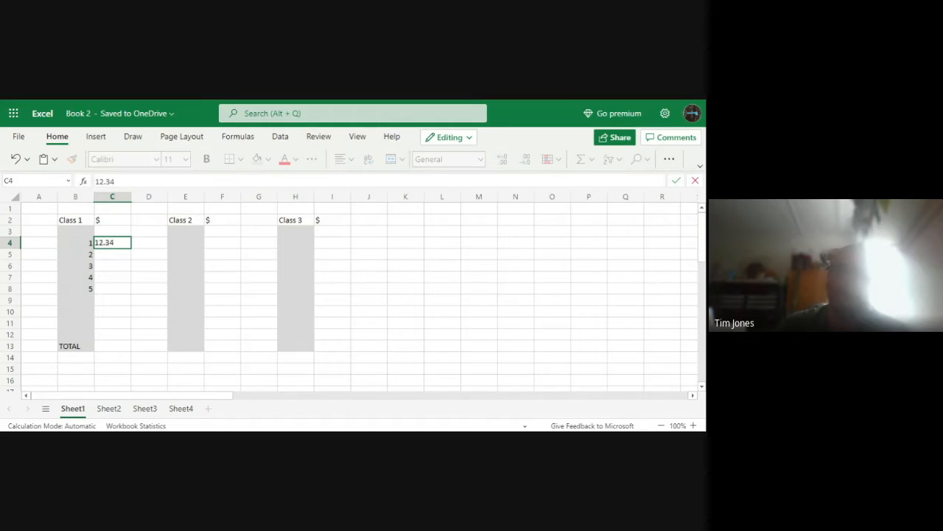
key("Return")
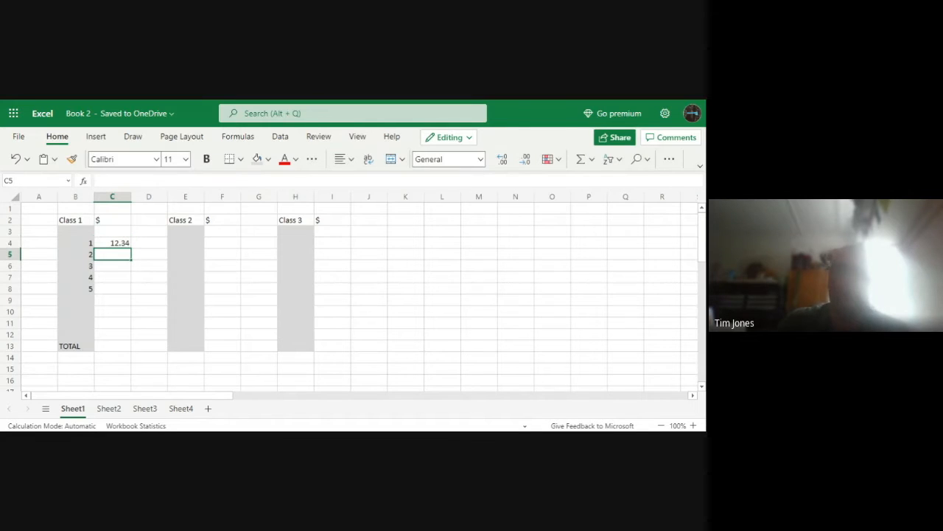
type("23.54")
key("Return")
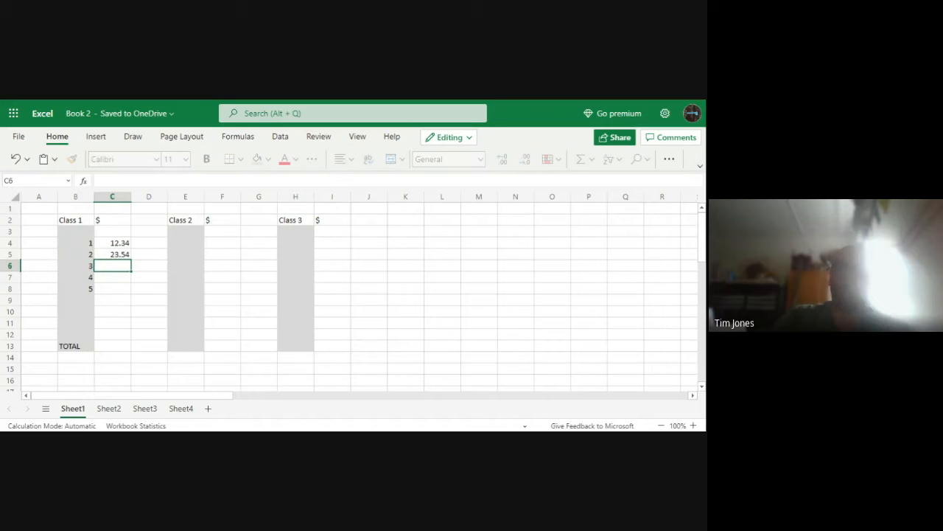
type("12.09")
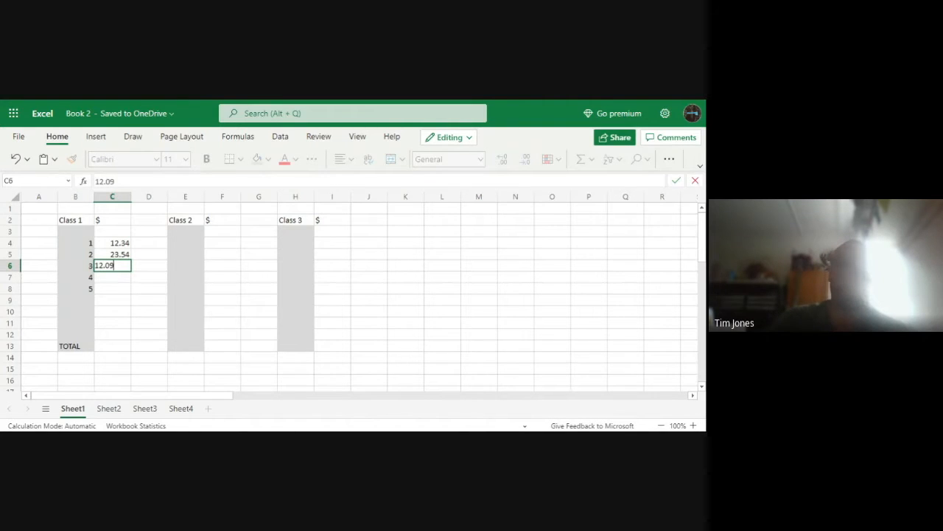
key("Return")
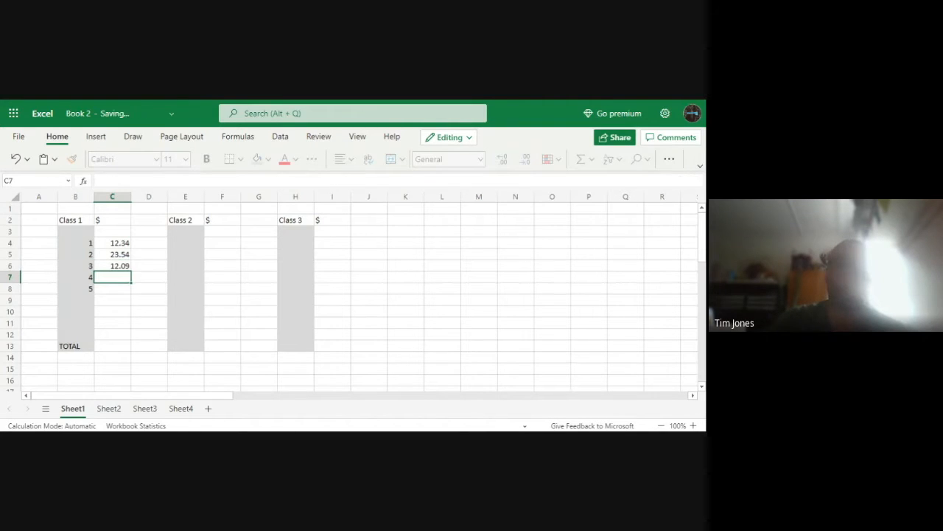
type("9.09")
key("Return")
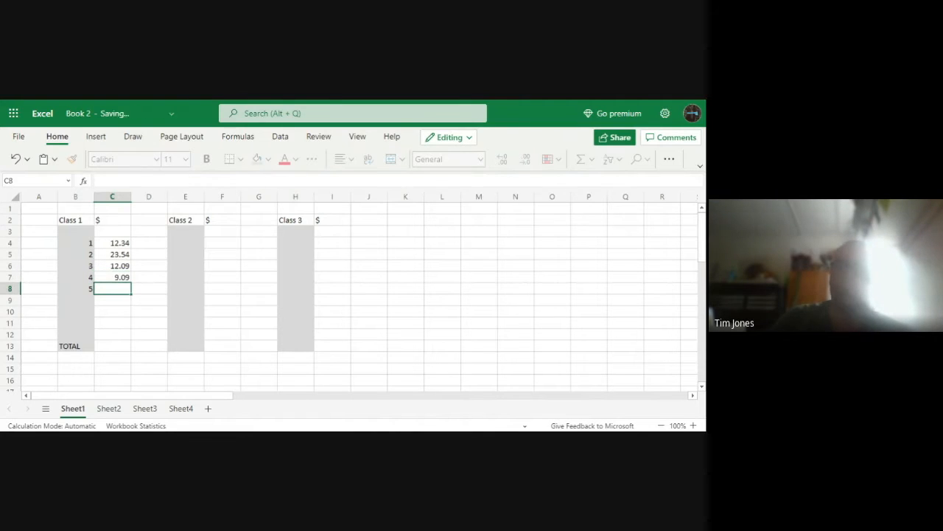
type("356")
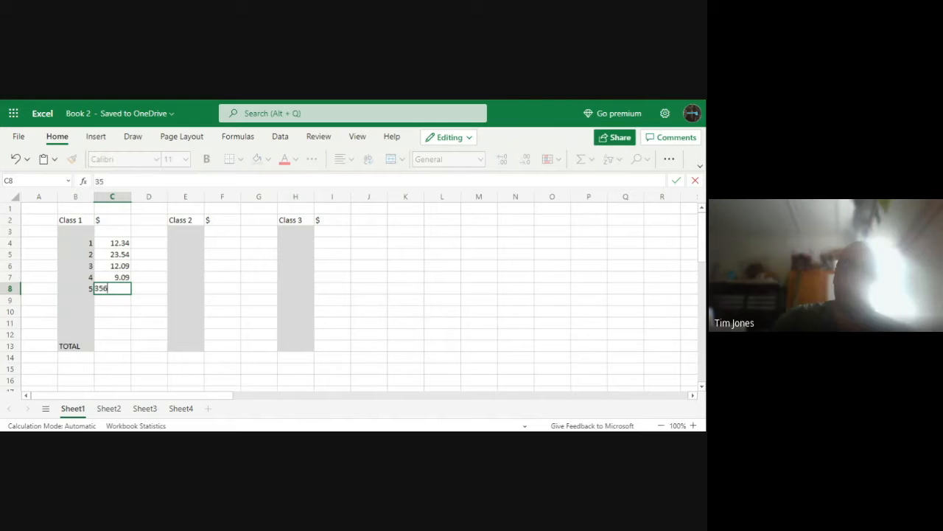
type(".98")
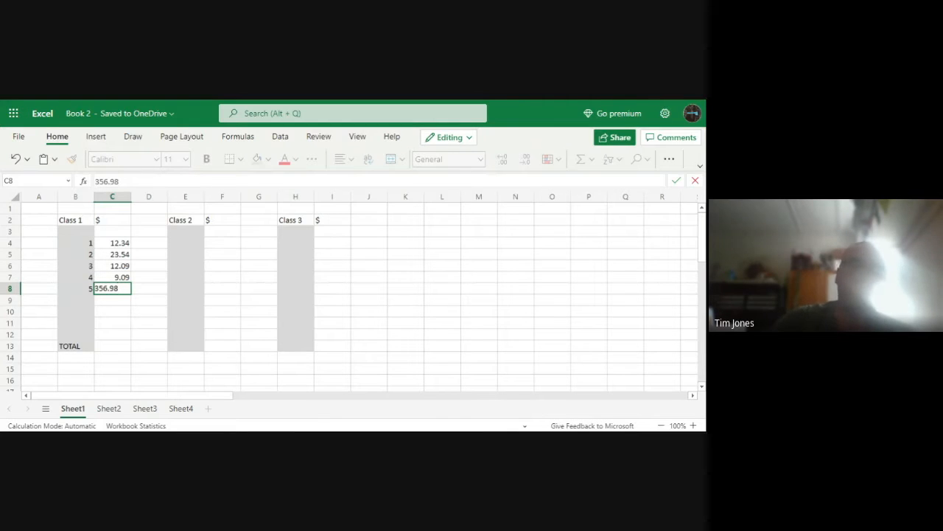
left_click(129, 333)
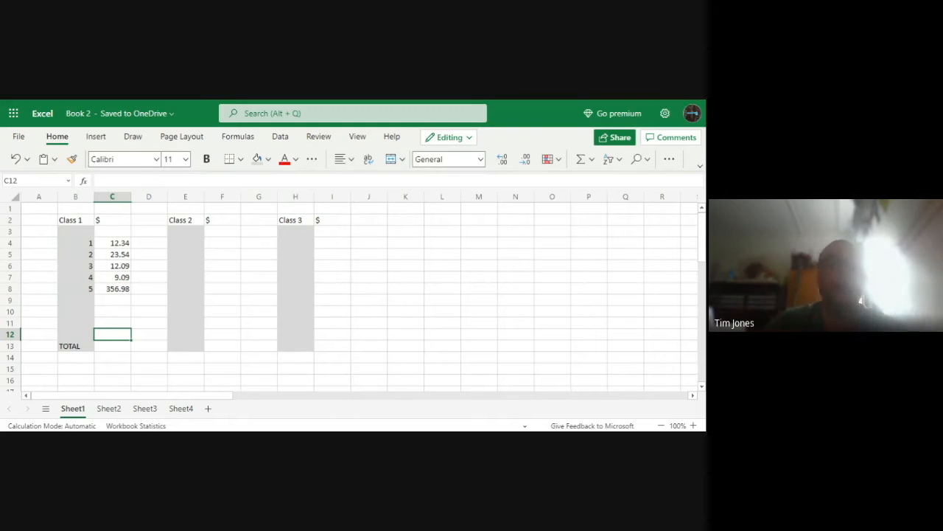
left_click(118, 344)
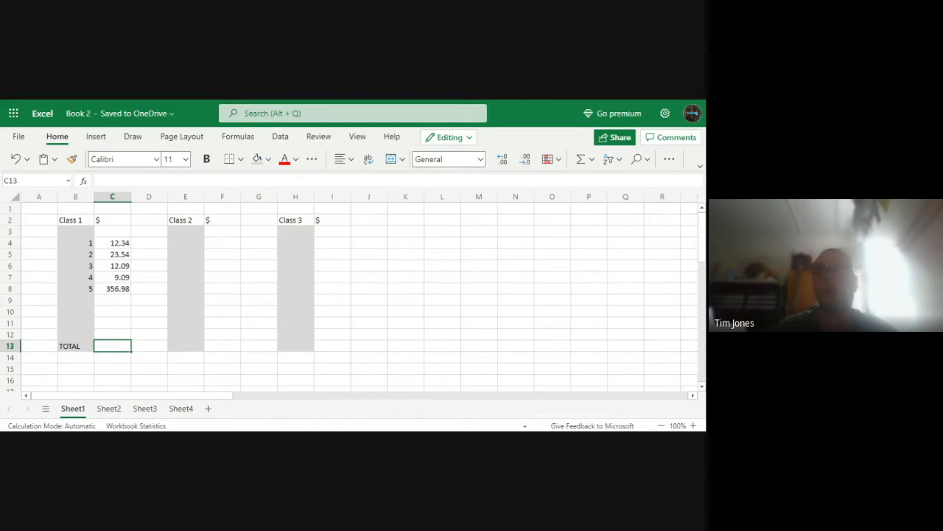
left_click(116, 300)
left_click(116, 314)
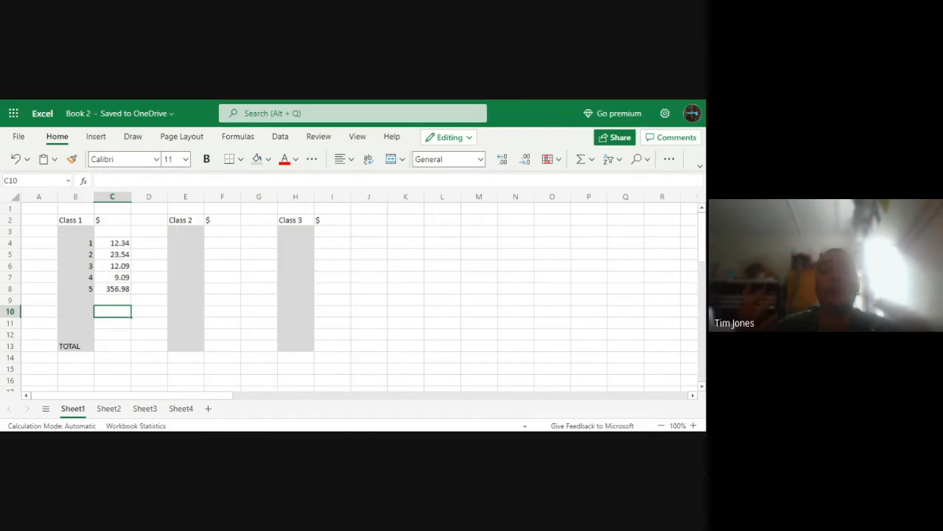
left_click(118, 340)
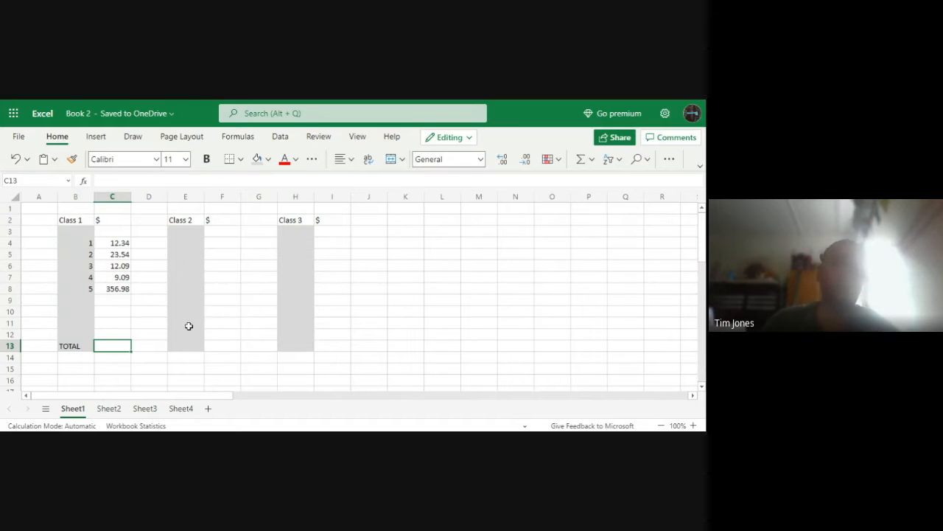
left_click(125, 299)
left_click(117, 244)
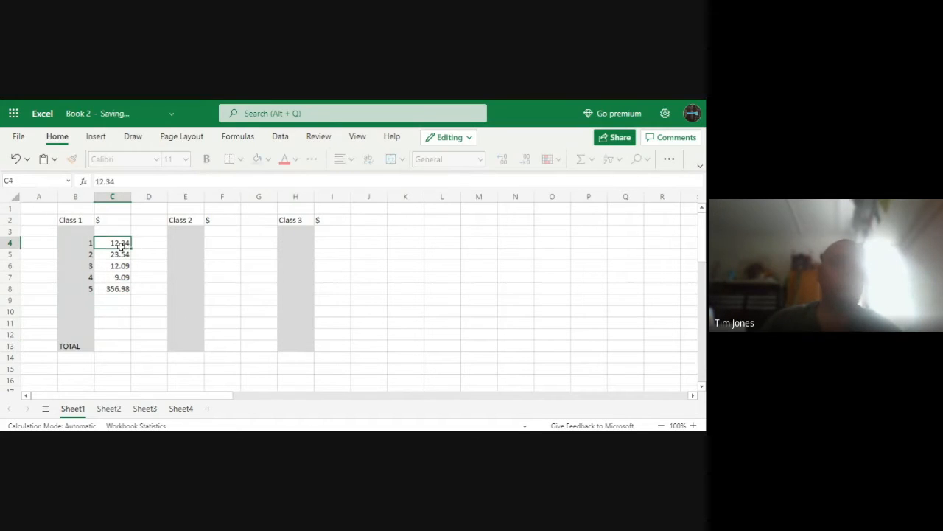
left_click(122, 256)
left_click(122, 277)
left_click(122, 289)
Total the Class 1 amounts in cell C13 with the AutoSum Sum function over C4:C12
left_click(117, 346)
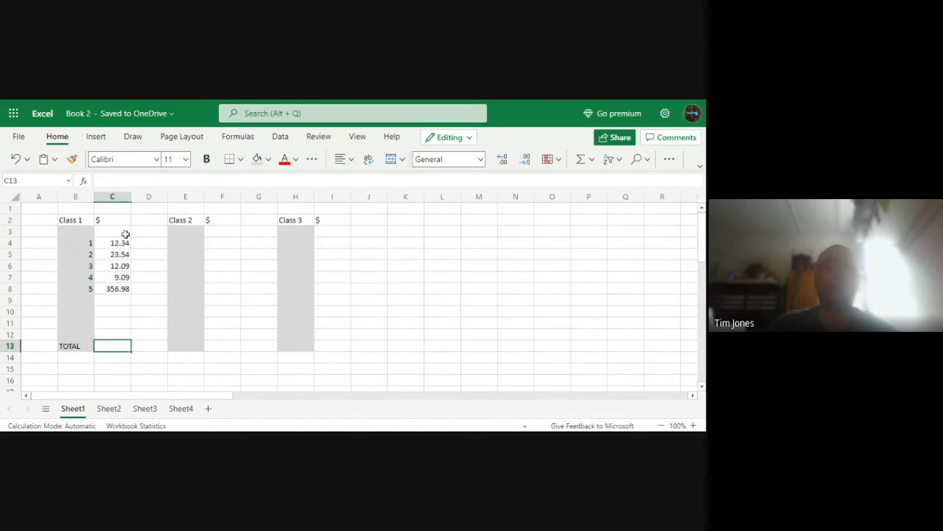
left_click(238, 136)
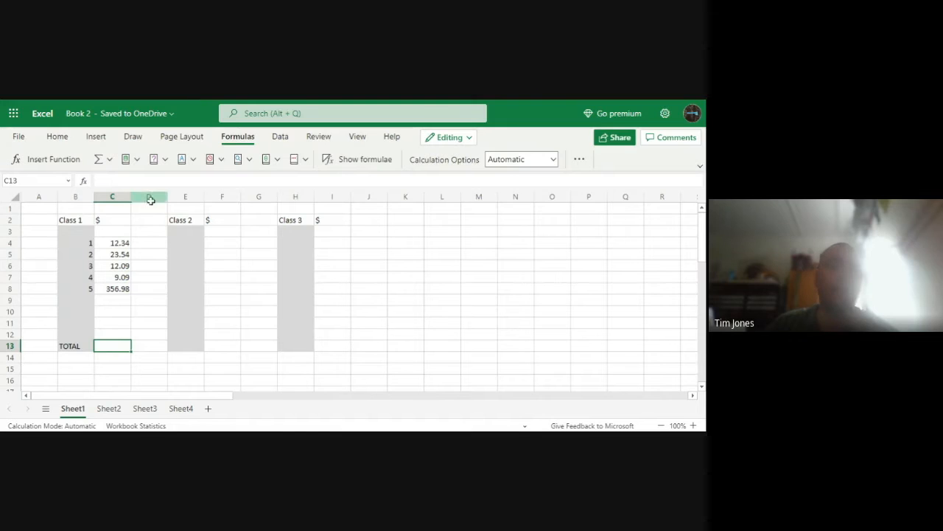
left_click(109, 159)
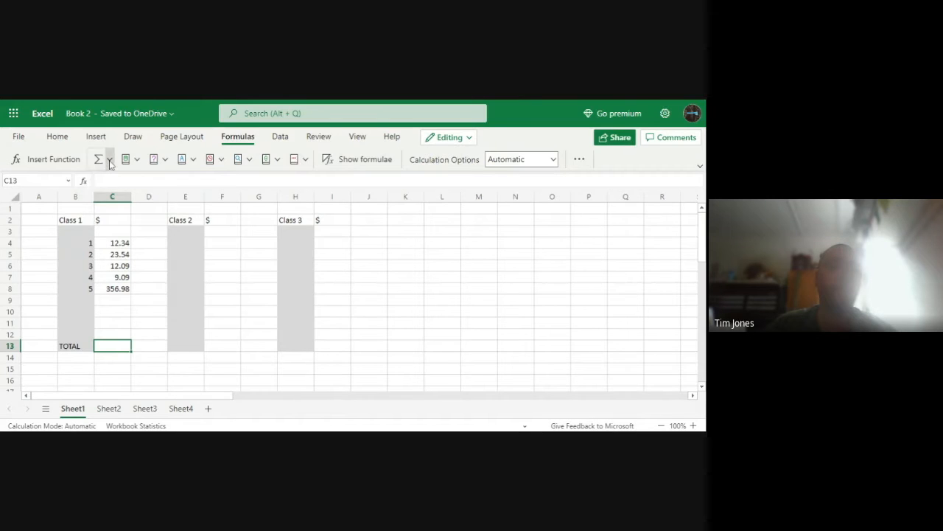
left_click(110, 160)
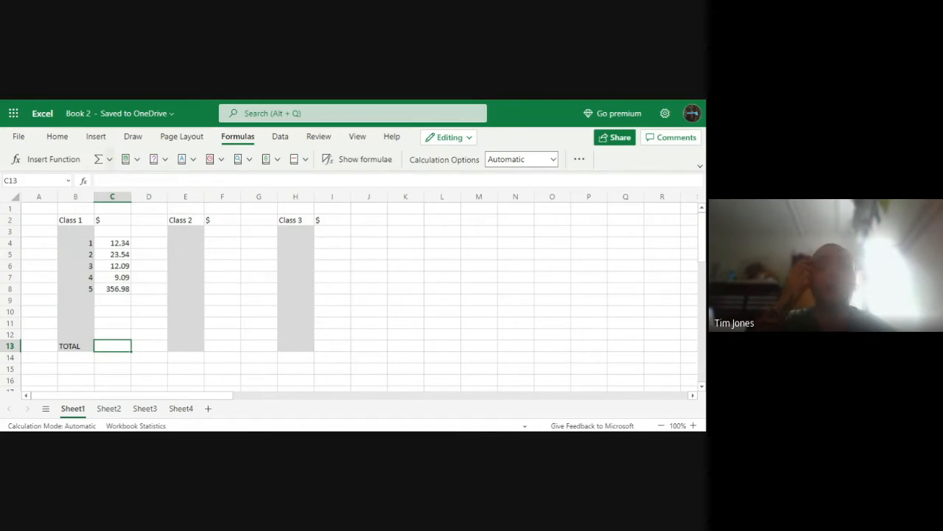
left_click(109, 160)
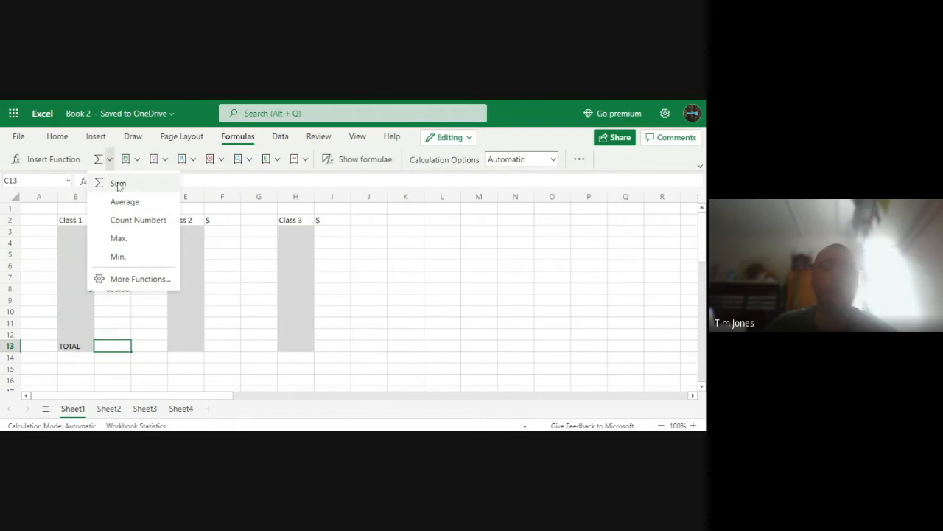
left_click(110, 343)
left_click_drag(115, 239, 123, 333)
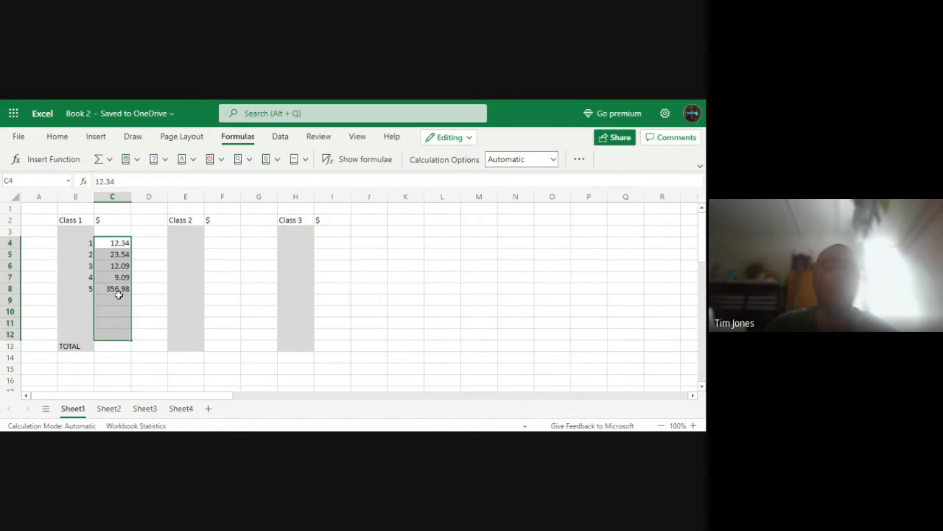
left_click(126, 348)
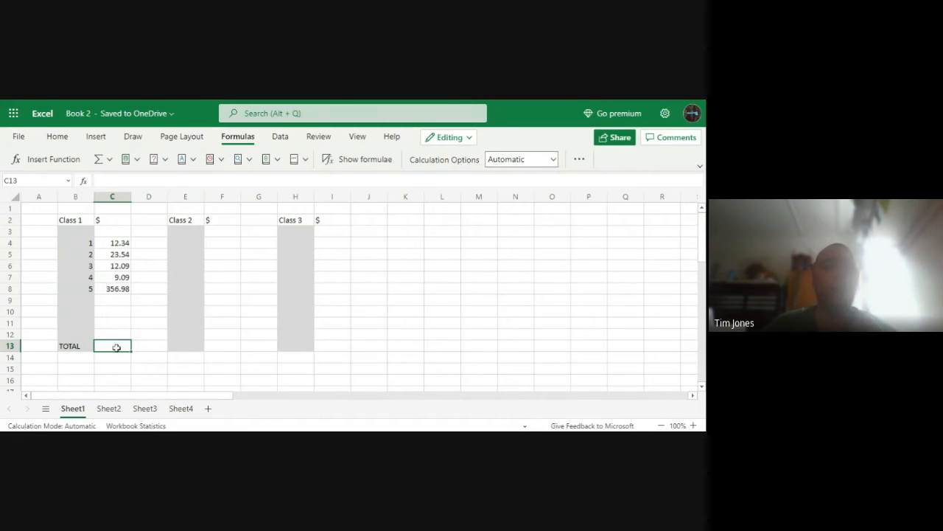
left_click(110, 160)
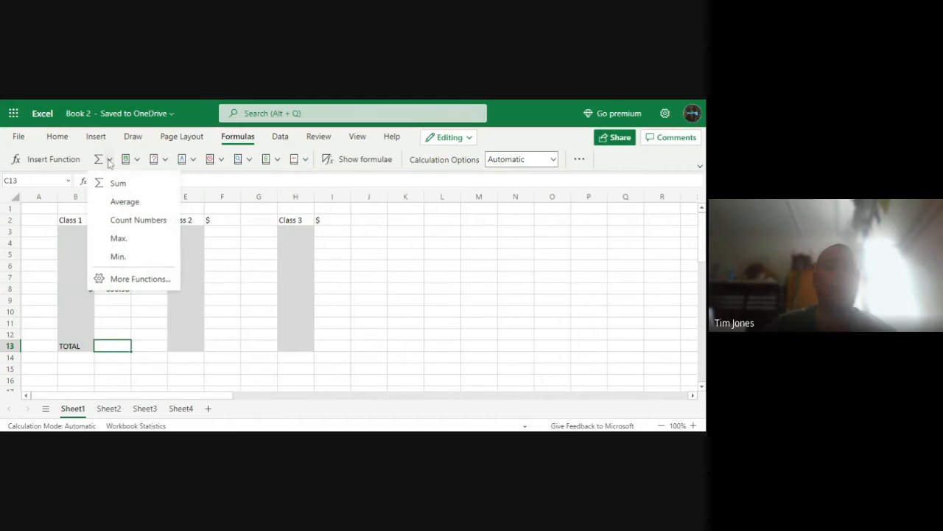
left_click(120, 182)
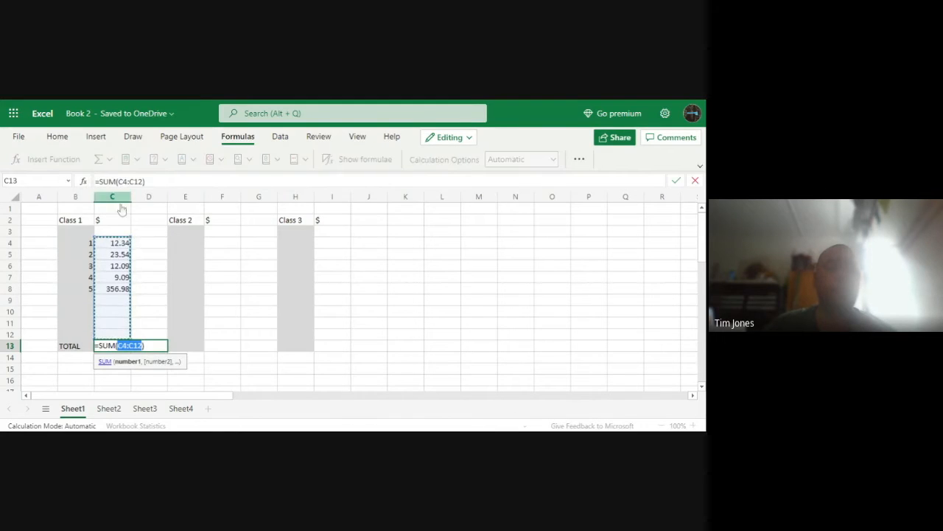
scroll(162, 274, "down", 1)
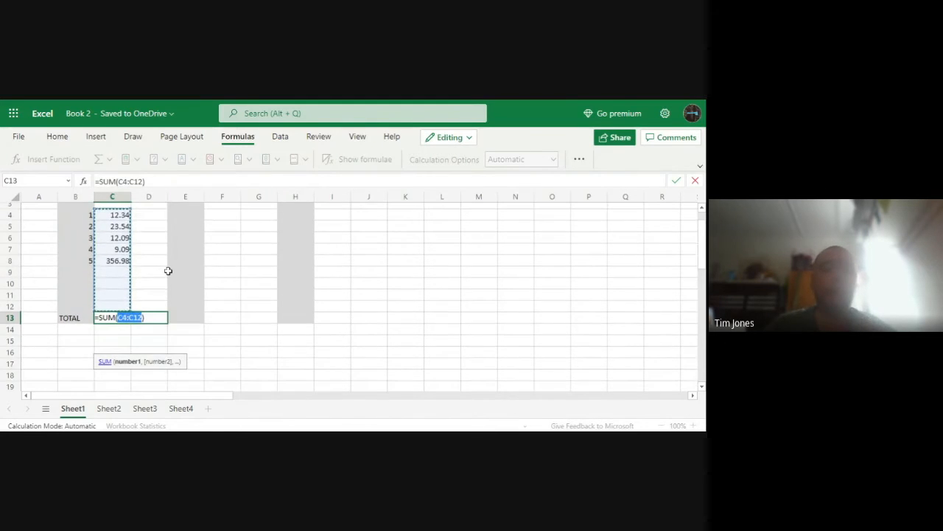
scroll(165, 271, "up", 1)
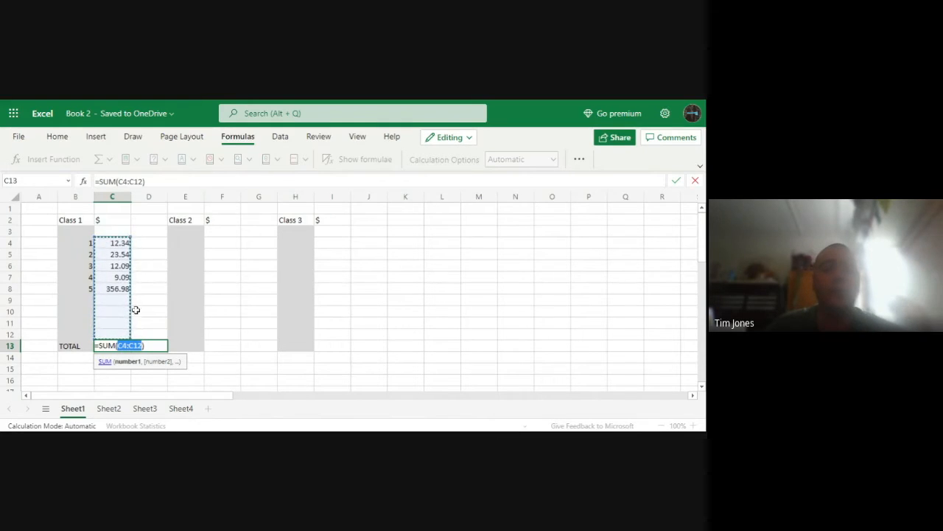
scroll(141, 306, "down", 1)
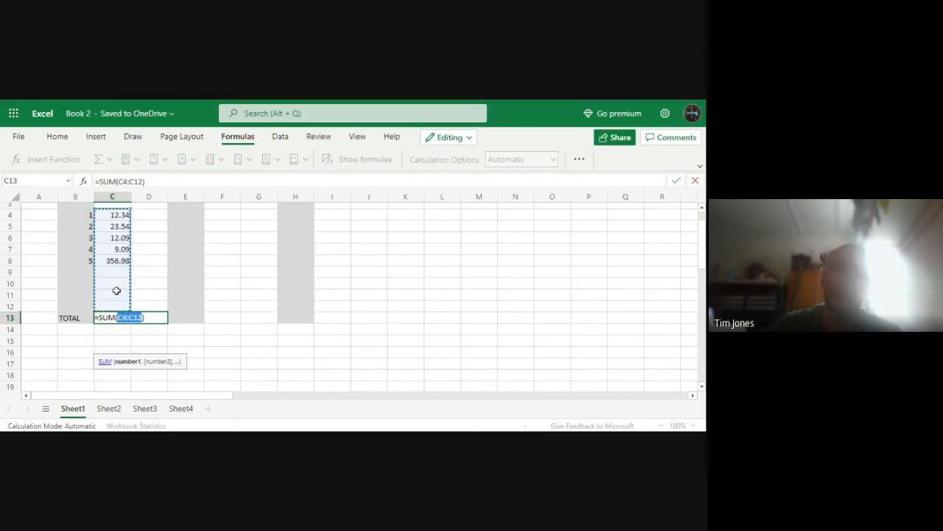
key("Return")
scroll(125, 377, "up", 1)
scroll(125, 377, "up", 1)
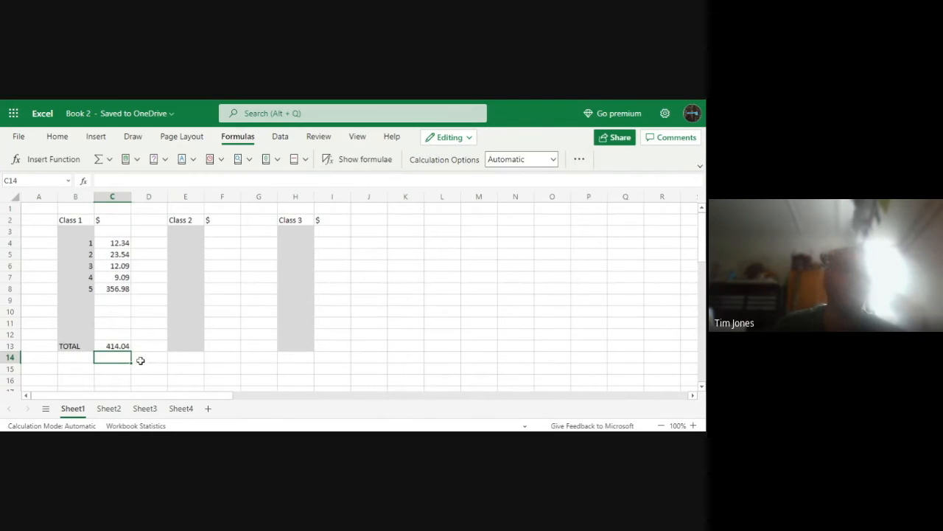
key("Up")
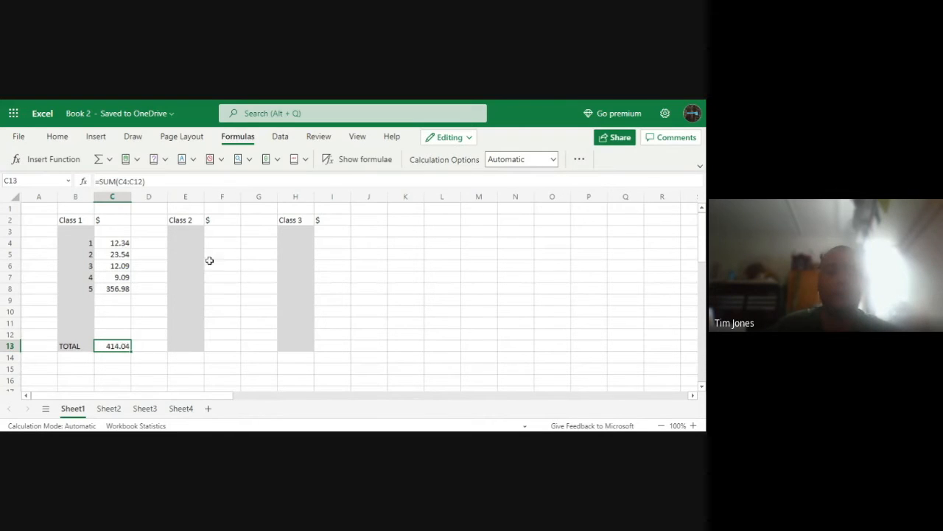
Enter the numbers 1 to 5 in cells E4 to E8 of the Class 2 column
left_click(193, 243)
type("1")
key("Return")
type("2")
key("Return")
type("3")
key("Return")
type("4")
key("Return")
type("5")
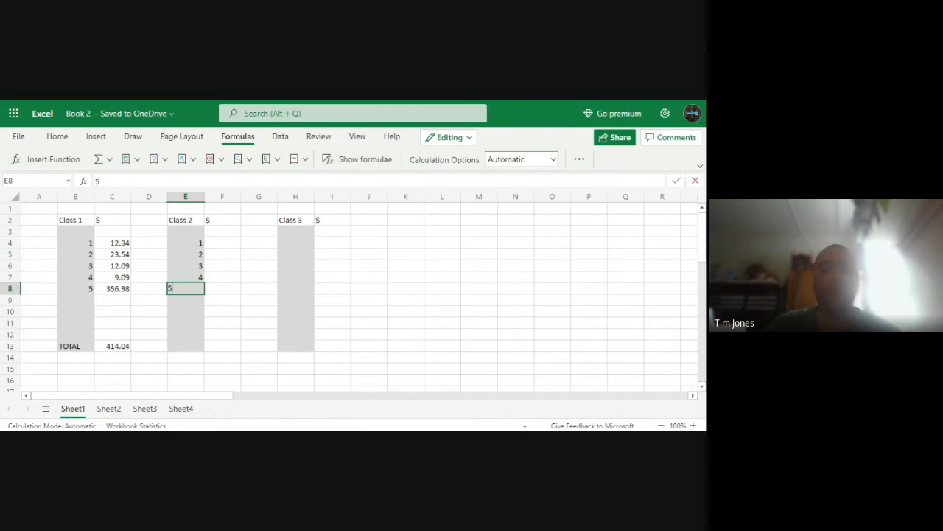
left_click(233, 252)
Enter the amounts 56, 34, 123 and 9000 in cells F4 to F7 beside the Class 2 numbers
left_click(227, 234)
left_click(226, 243)
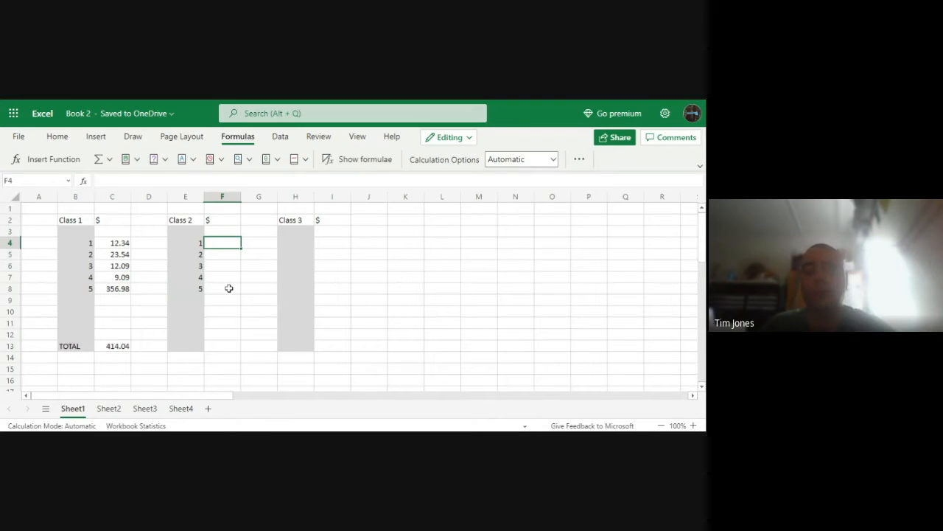
type("56")
key("Return")
type("34")
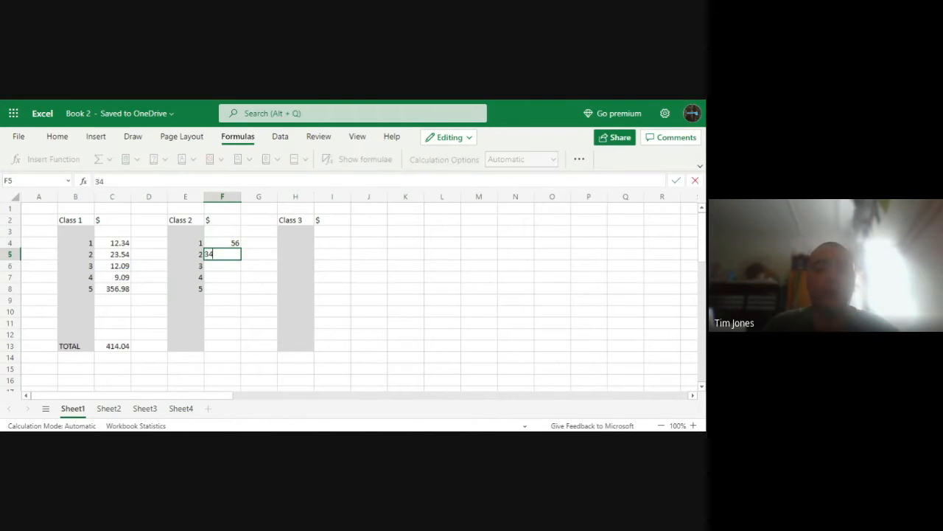
key("Return")
type("123")
key("Return")
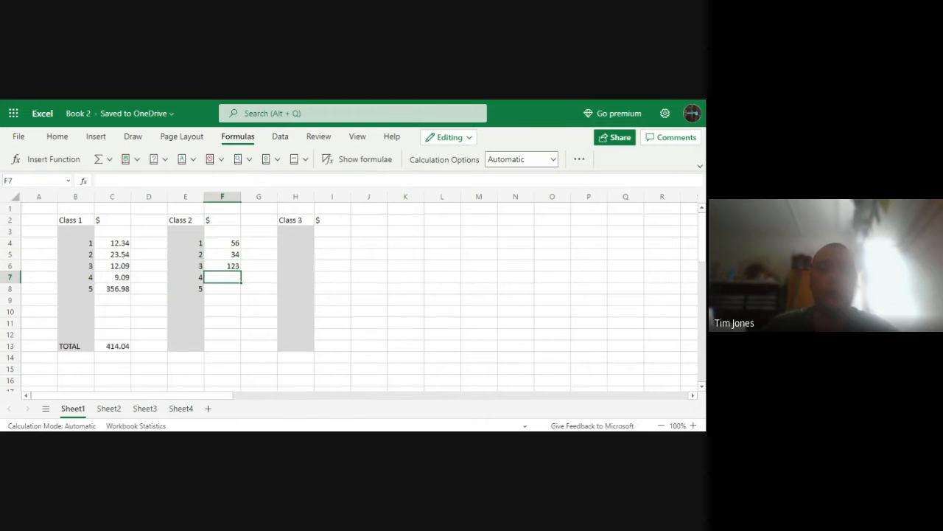
type("9000")
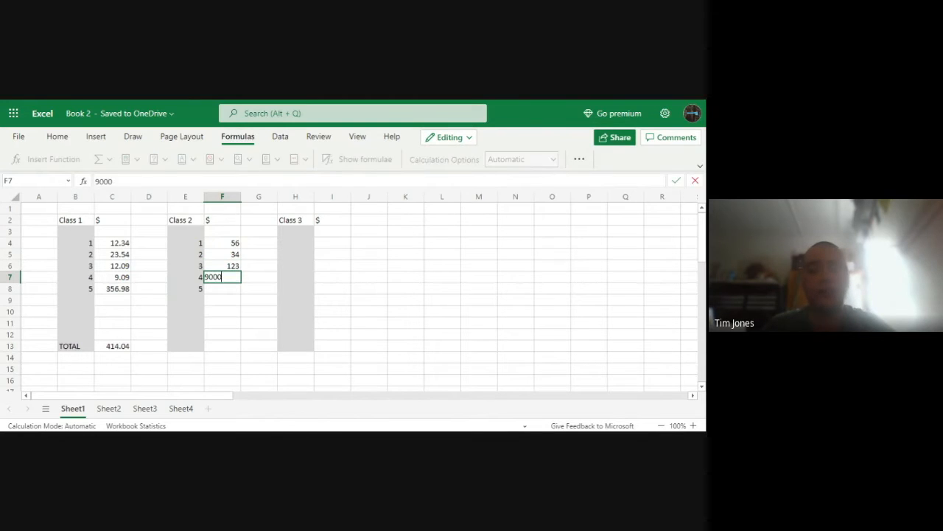
key("Return")
Change the Class 2 amount in cell F7 to 9001
key("Up")
type("9")
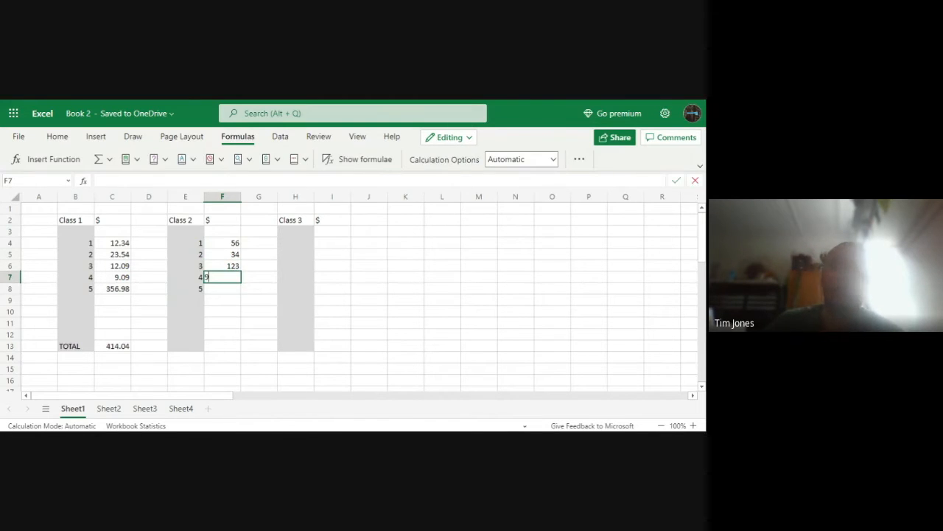
type("001")
left_click(223, 336)
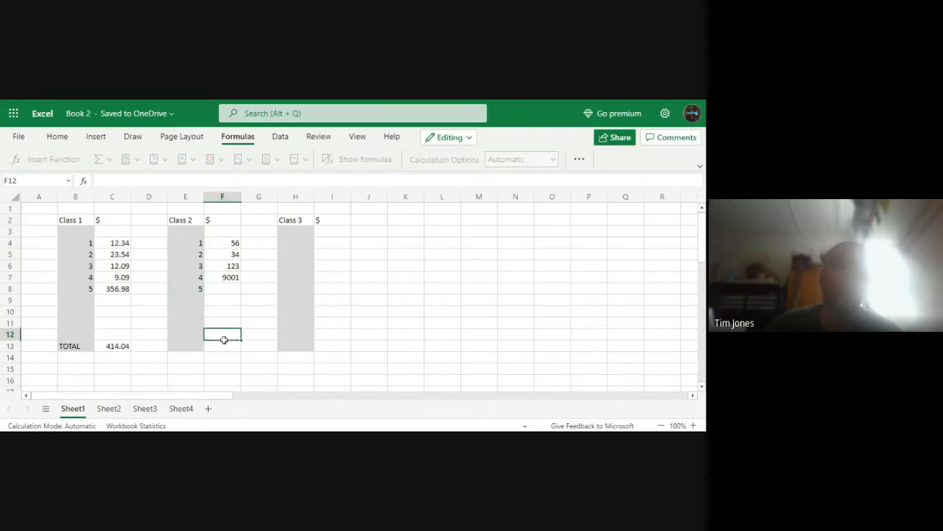
Enter the amount 132 in cell F8 and the label TOTAL in cell E13 for Class 2
left_click(227, 289)
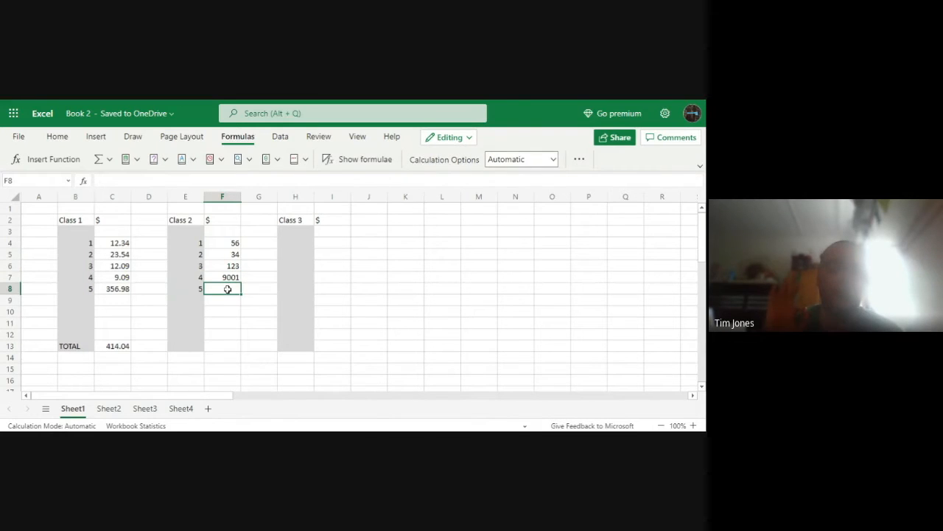
type("132")
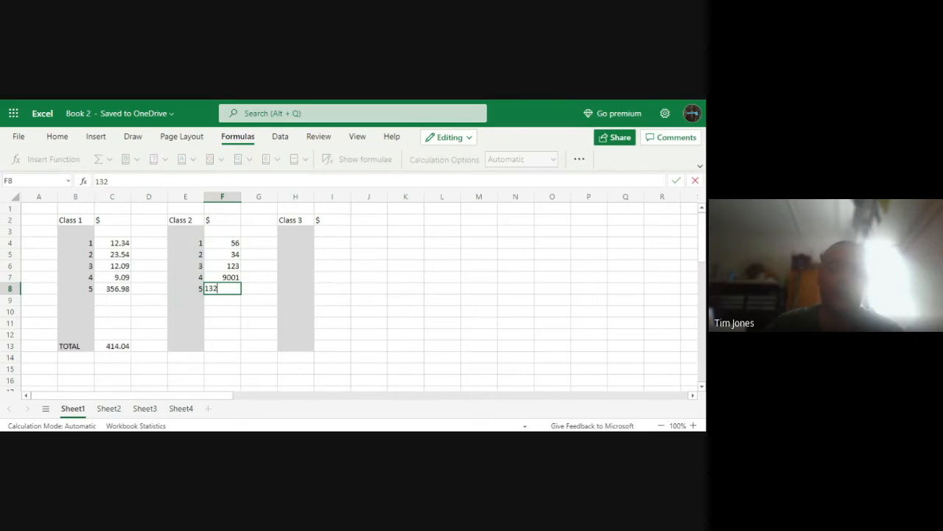
left_click(230, 333)
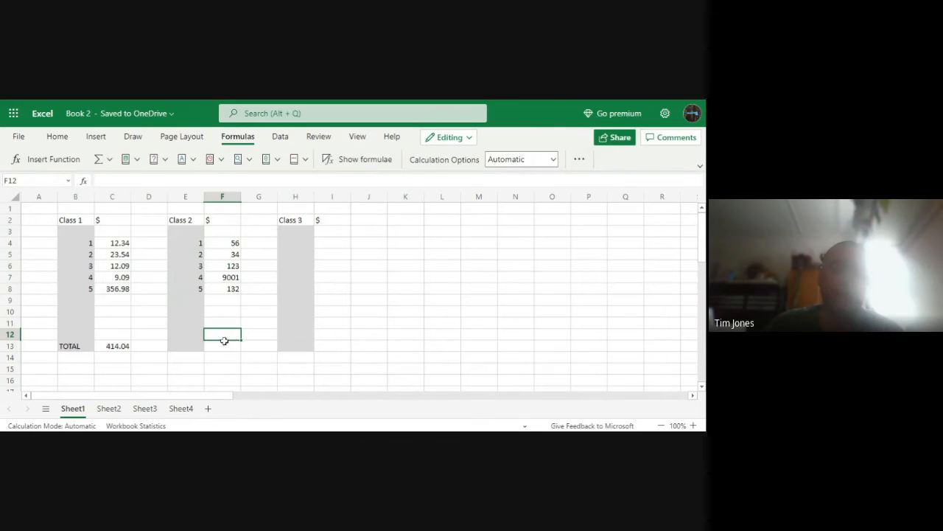
double_click(200, 346)
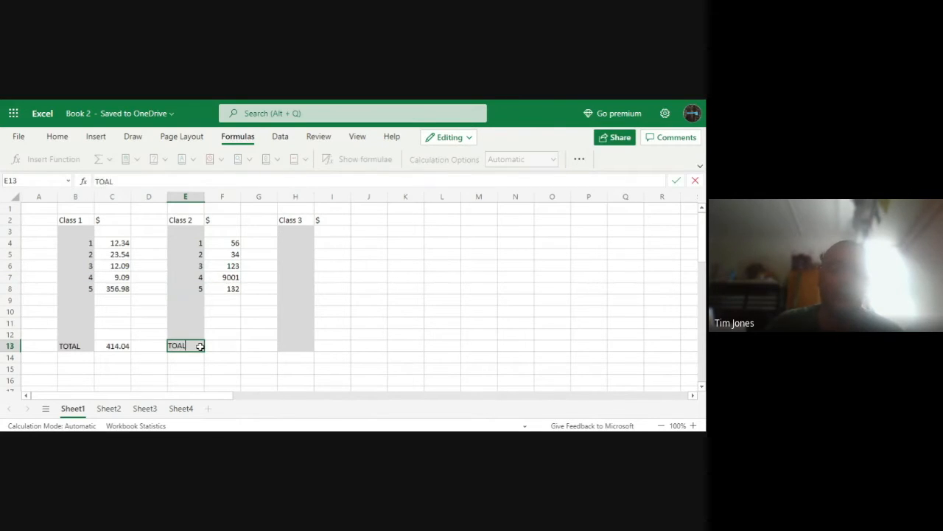
type("TOTAL")
Total the Class 2 amounts in cell F13 with the AutoSum Sum function, adjusting the range to F3:F12
left_click(232, 347)
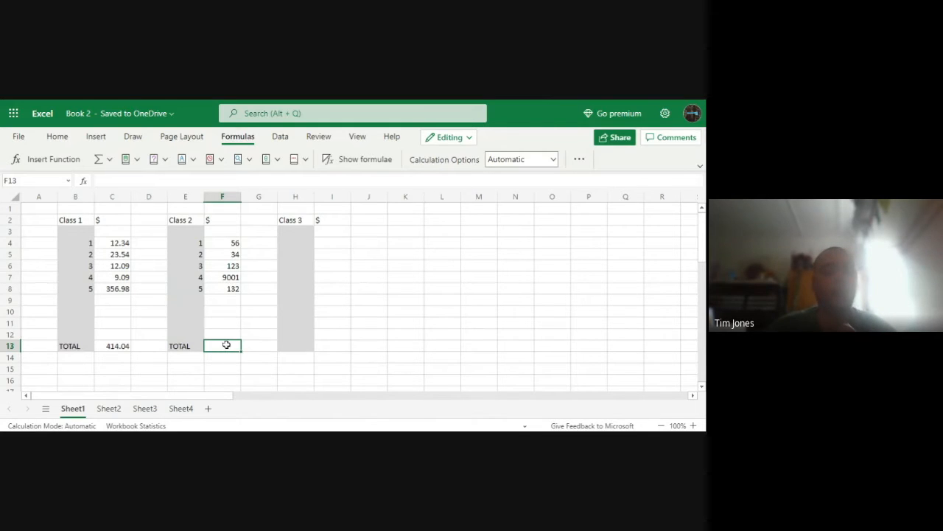
left_click(109, 160)
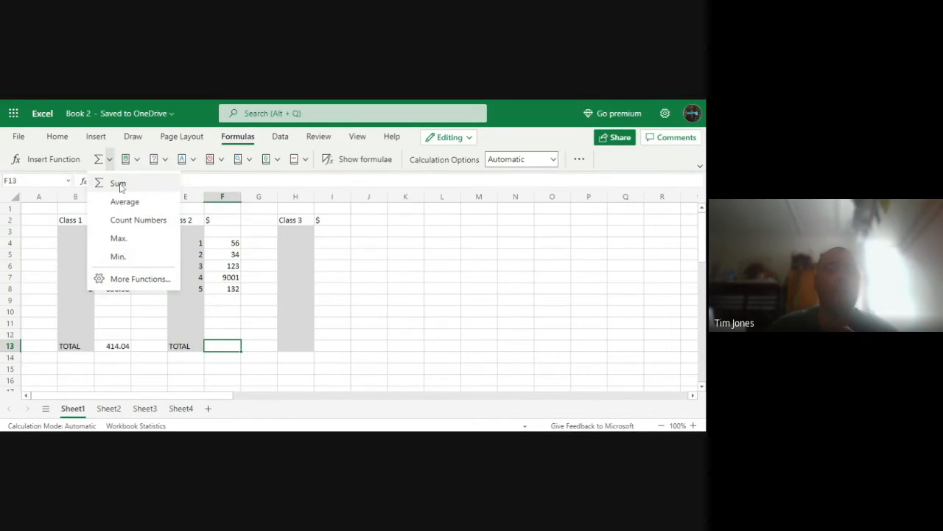
left_click(118, 185)
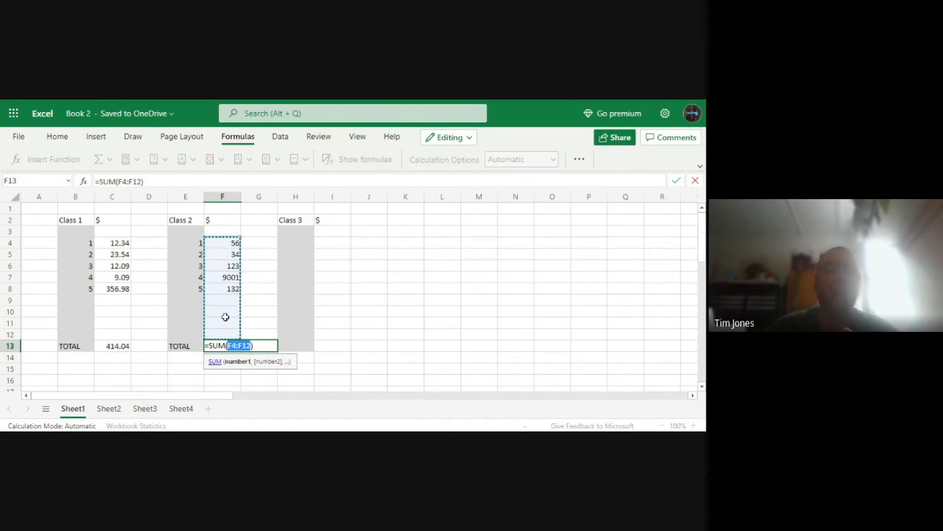
mouse_move(226, 335)
left_mouse_down()
mouse_move(234, 293)
mouse_move(235, 335)
left_mouse_up()
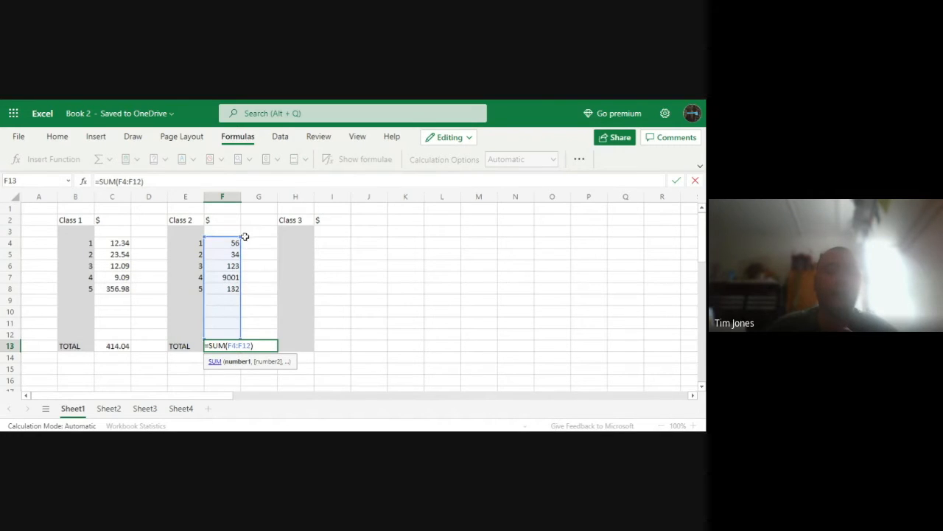
left_click_drag(241, 237, 317, 219)
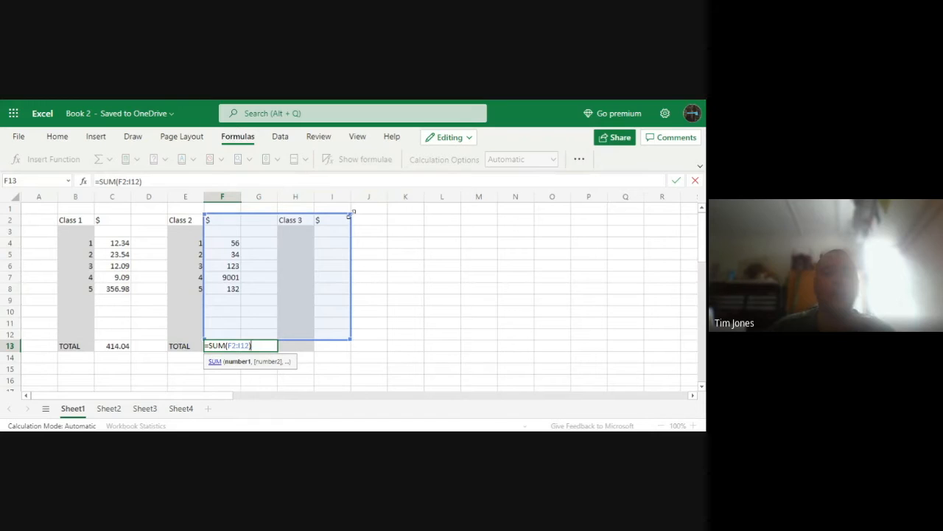
left_click_drag(350, 216, 225, 237)
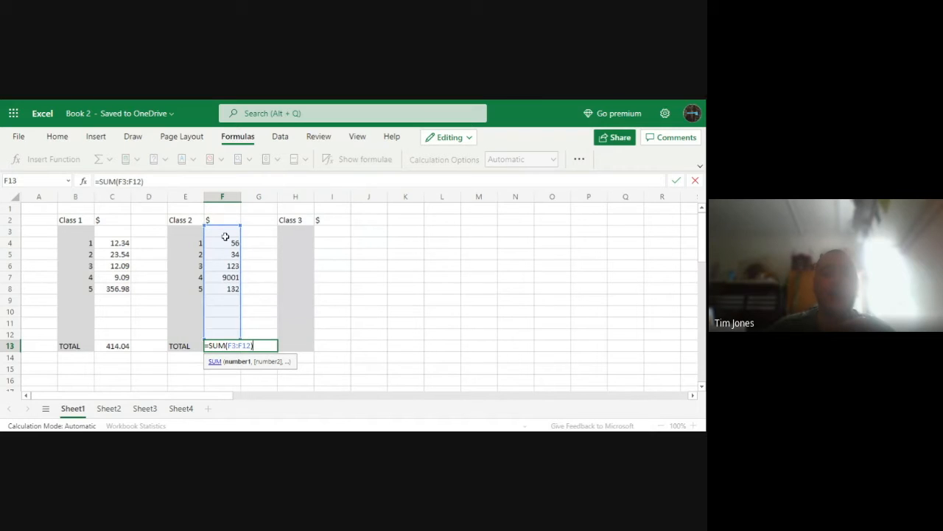
mouse_move(240, 338)
left_mouse_down()
mouse_move(238, 301)
mouse_move(240, 338)
left_mouse_up()
key("Return")
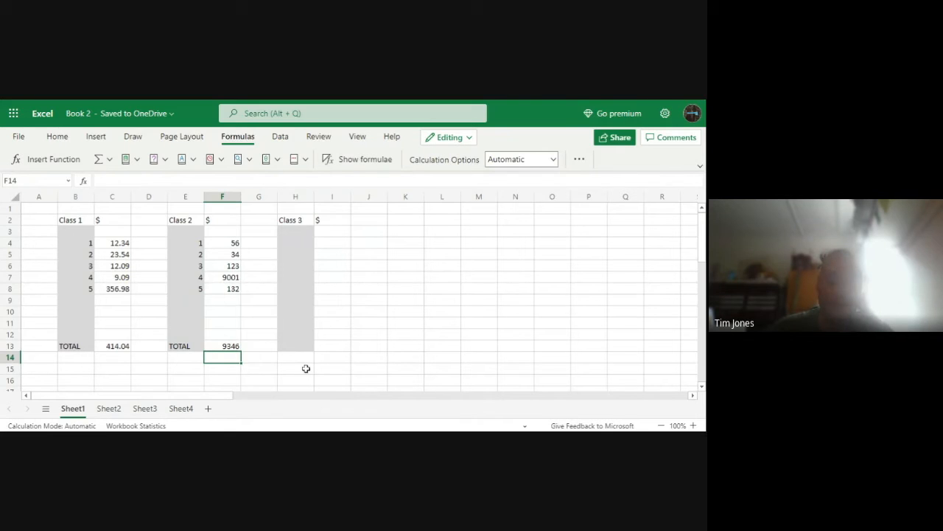
Enter the numbers 1 to 5 in cells H4 to H8 of the Class 3 column
left_click(302, 244)
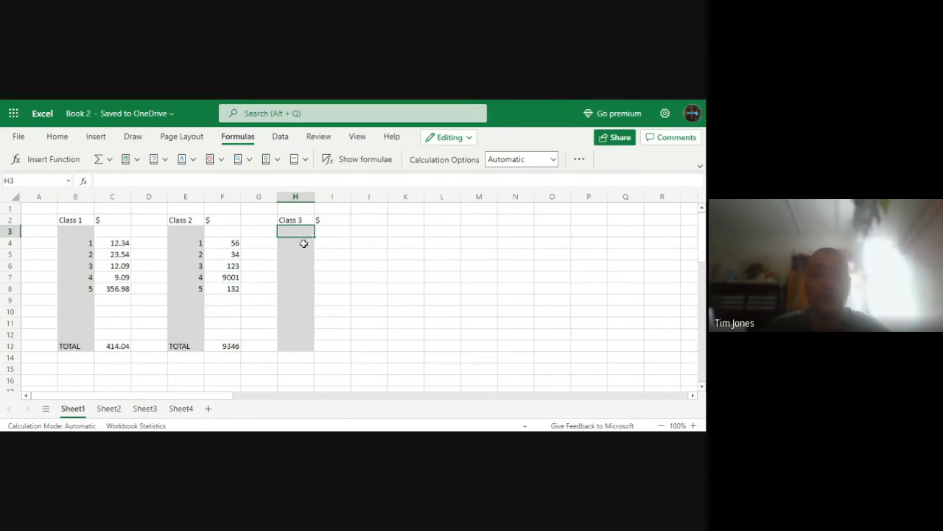
type("1")
key("Return")
type("2")
key("Return")
type("3")
key("Return")
type("4")
key("Return")
type("5")
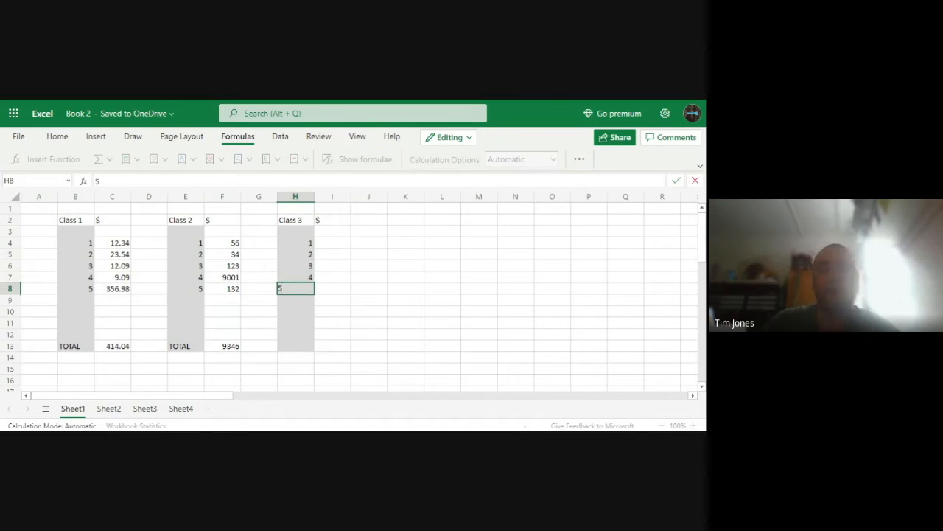
Enter the amounts 45, 1, 2, 3 and 4 in cells I4 to I8 beside the Class 3 numbers
left_click(321, 242)
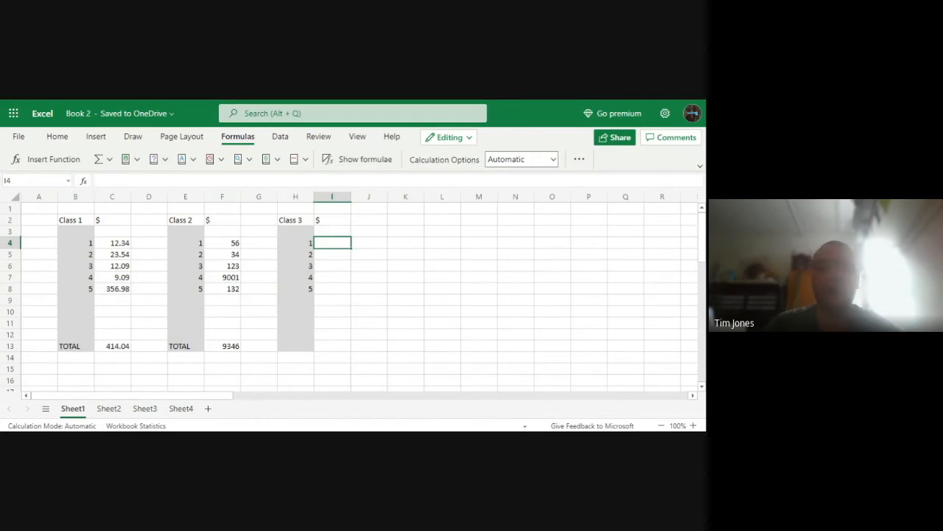
type("45")
key("Return")
type("1")
key("Return")
type("2")
key("Return")
type("3")
key("Return")
type("4")
left_click(333, 314)
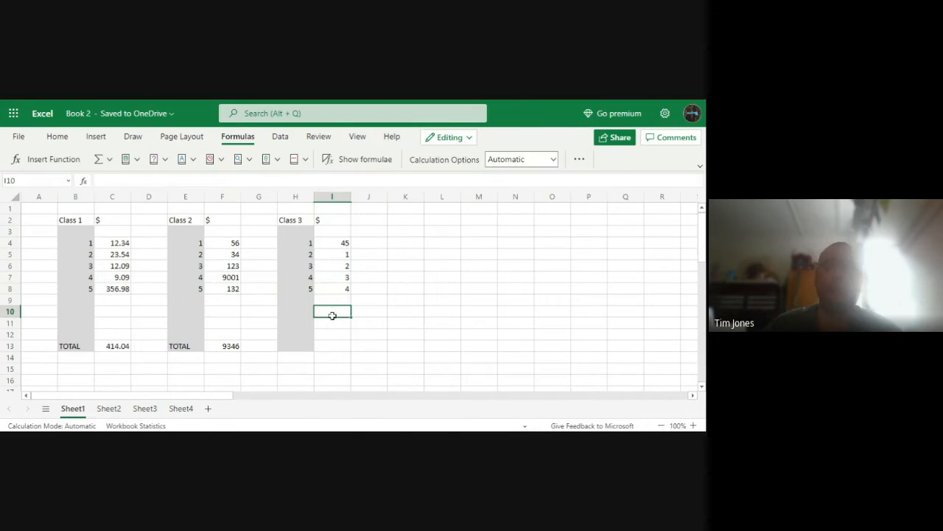
Enter the label TOTAL in cell H13 at the end of the Class 3 column
left_click(304, 345)
type("TOTAL")
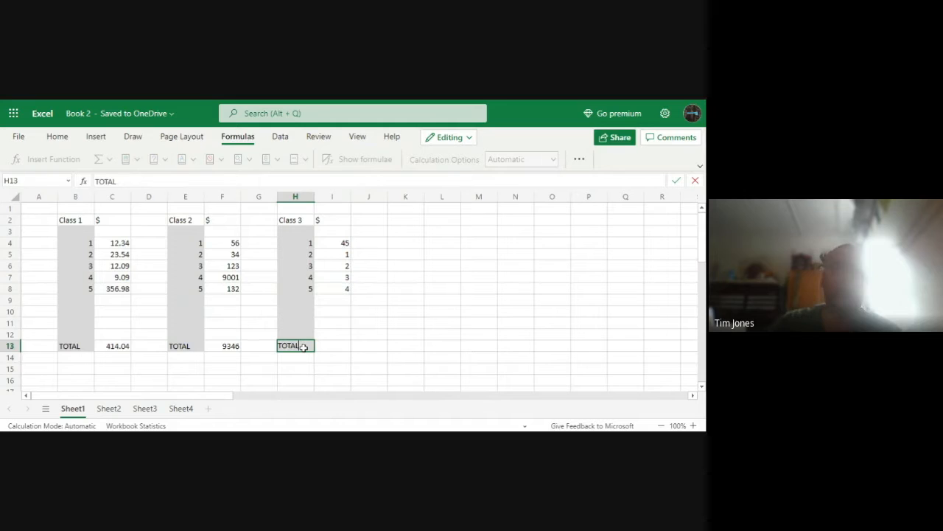
left_click(342, 345)
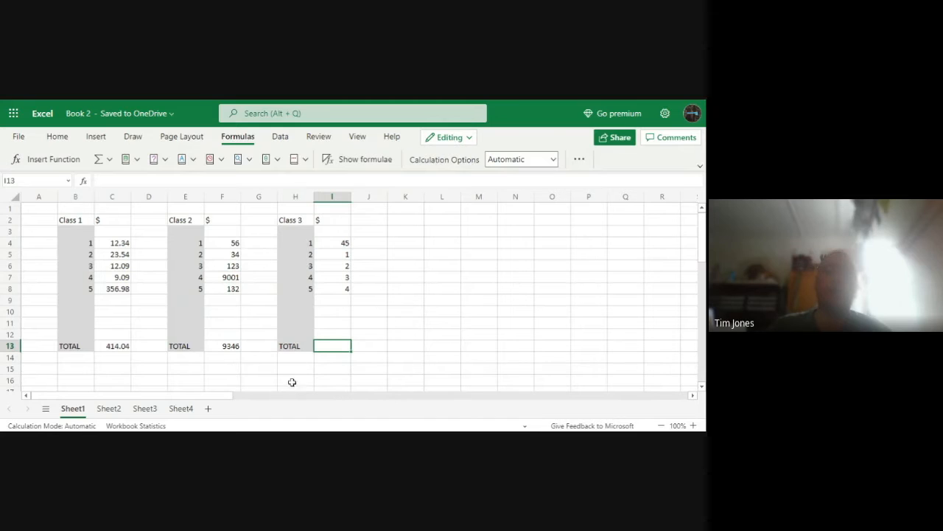
left_click(109, 159)
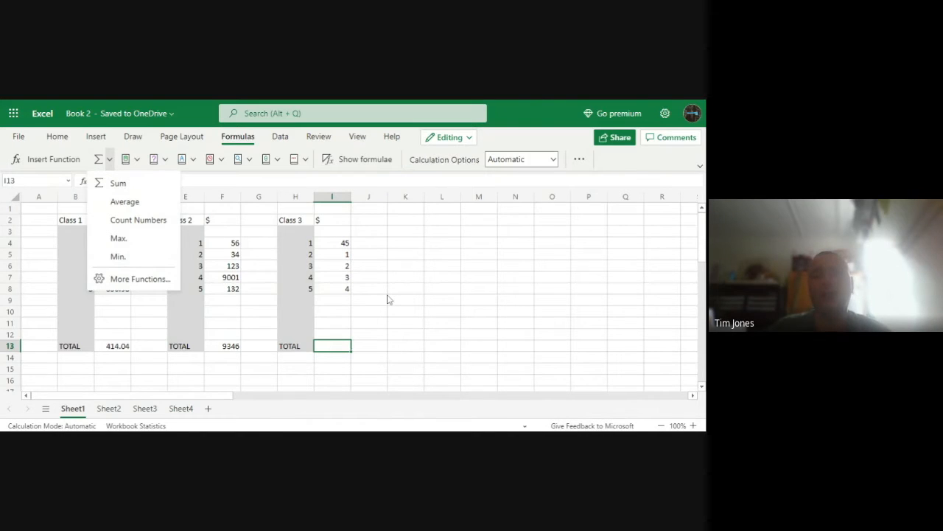
left_click(381, 341)
left_click(389, 338)
left_click(336, 347)
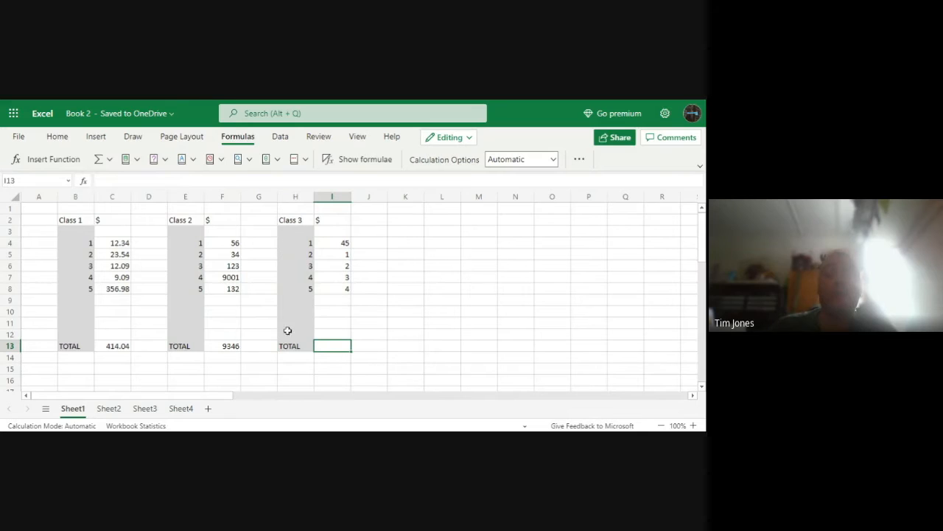
Examine the SUM formulas and their cell ranges behind the Class 2 total in F13 and the Class 1 total in C13
left_click(216, 343)
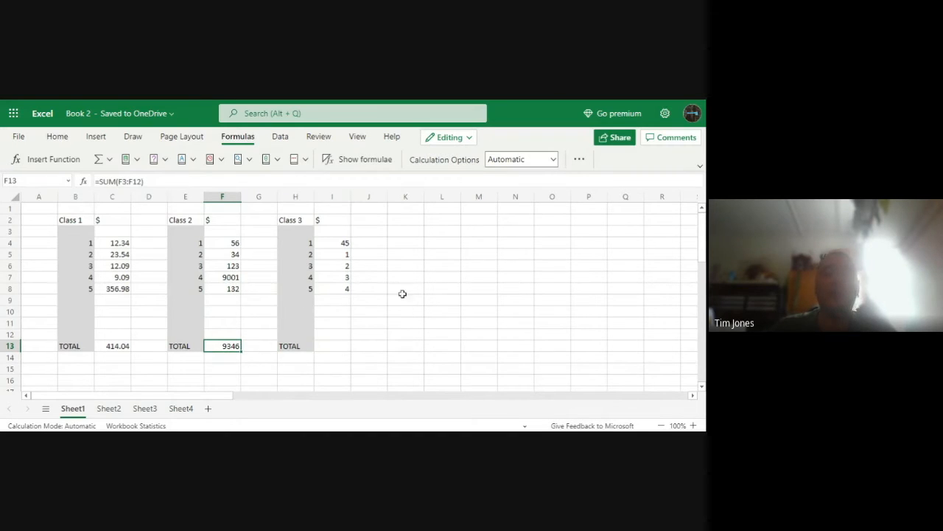
double_click(229, 345)
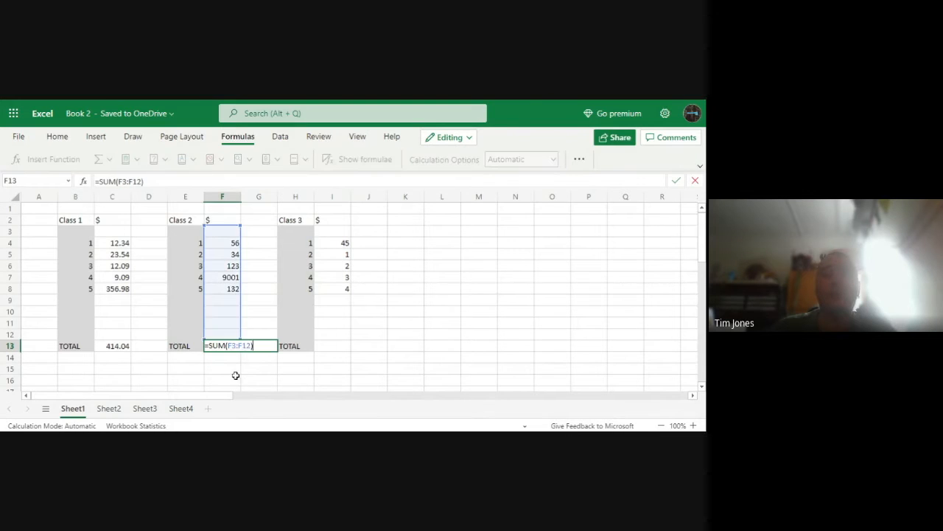
left_click(249, 324)
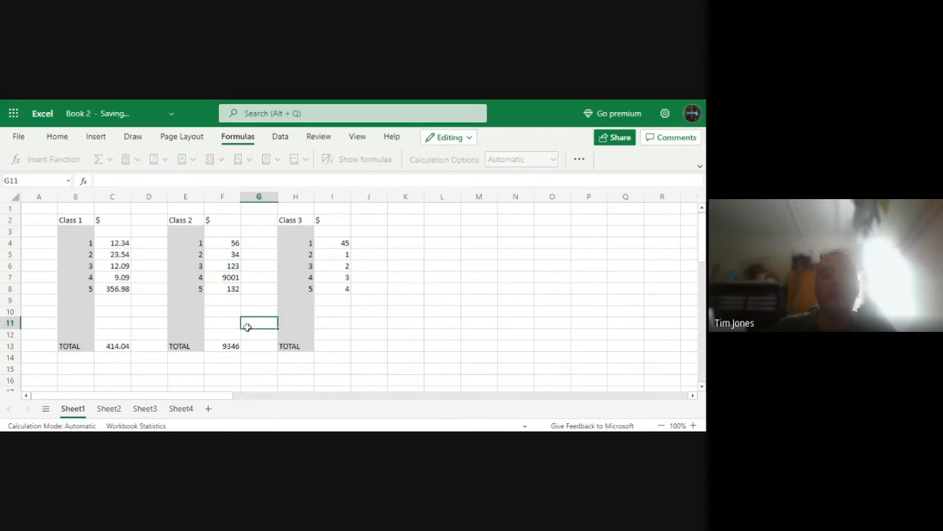
left_click(219, 346)
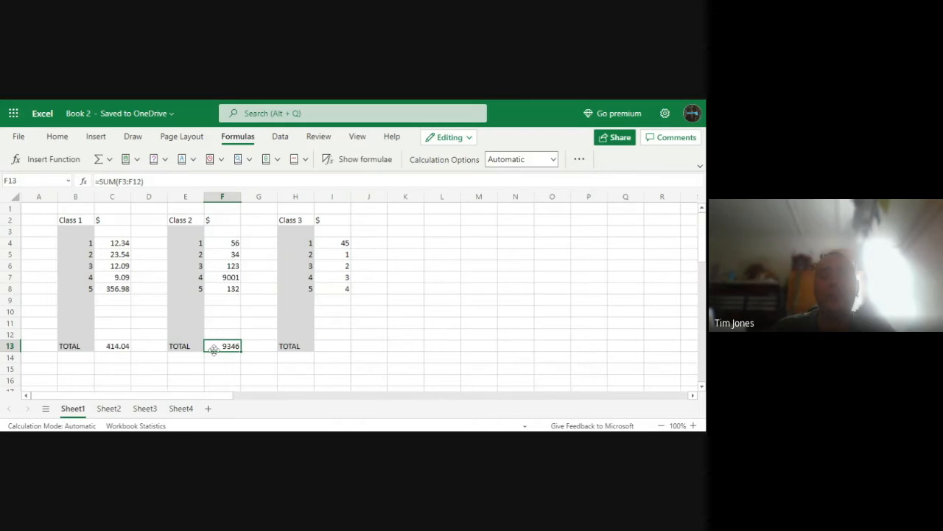
double_click(214, 345)
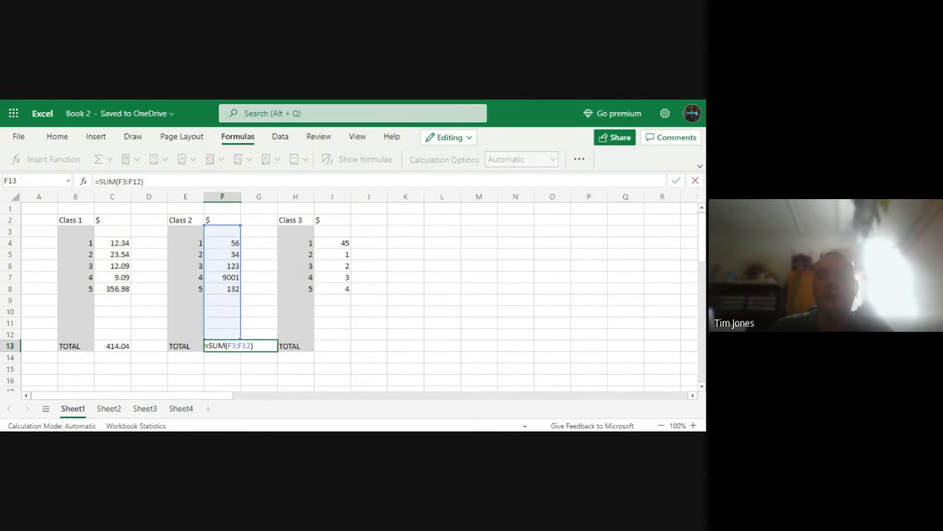
key("shift+Left")
key("shift+Left")
key("shift+Left")
key("shift+Left")
key("shift+Left")
key("shift+Left")
key("shift+Left")
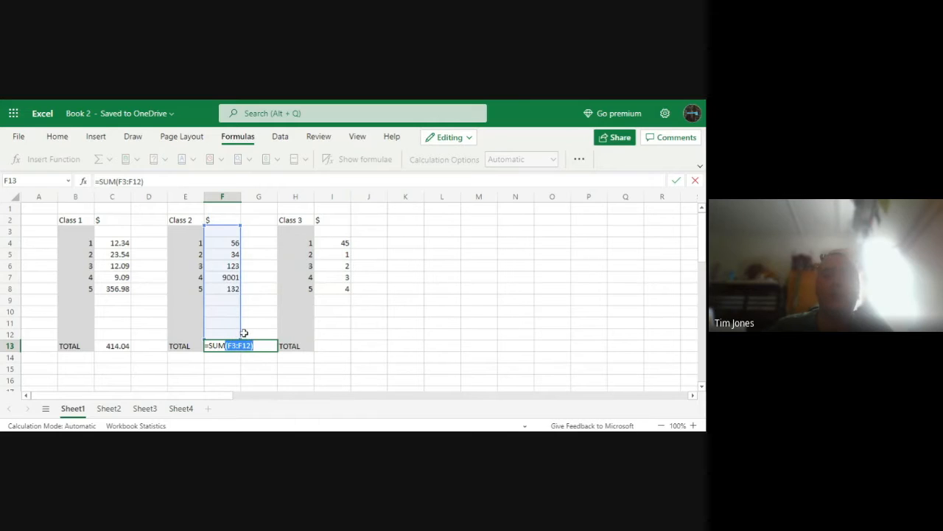
left_click(244, 360)
triple_click(226, 346)
left_click(215, 354)
double_click(122, 347)
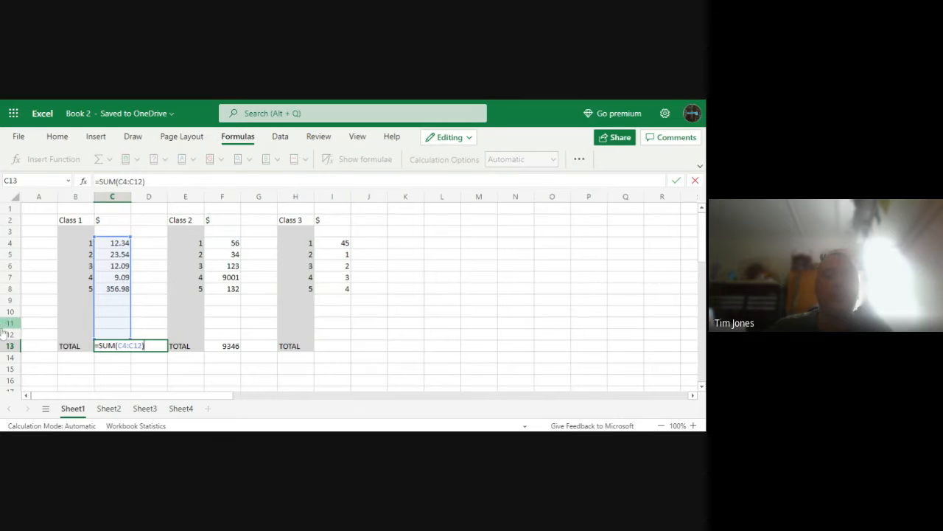
left_click(249, 348)
left_click(330, 351)
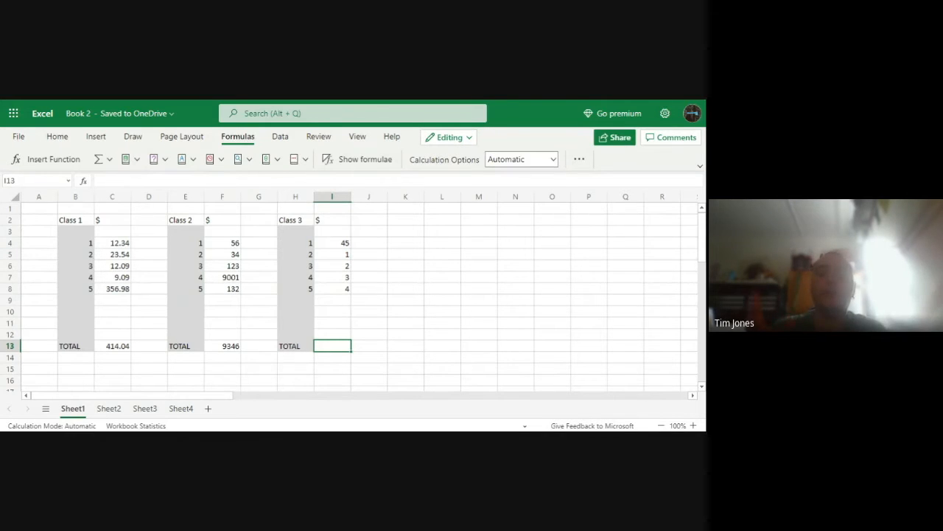
Begin a formula in empty cell M7 with only an equals sign, without any cell reference
left_click(465, 280)
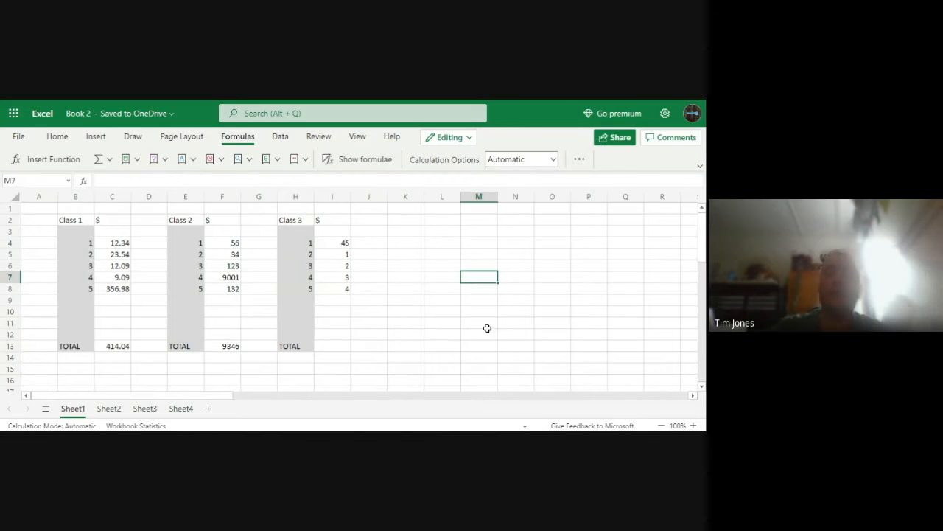
type("=")
left_click(487, 310)
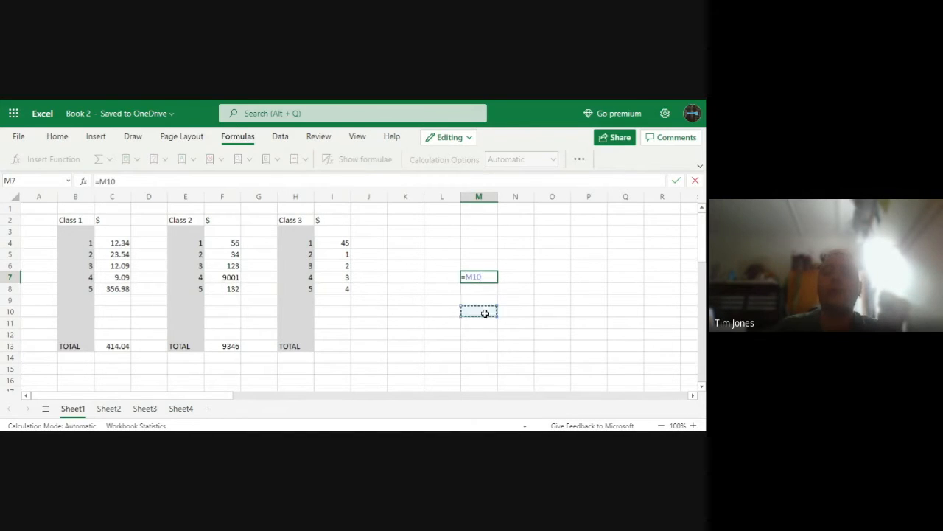
key("BackSpace")
key("BackSpace")
key("BackSpace")
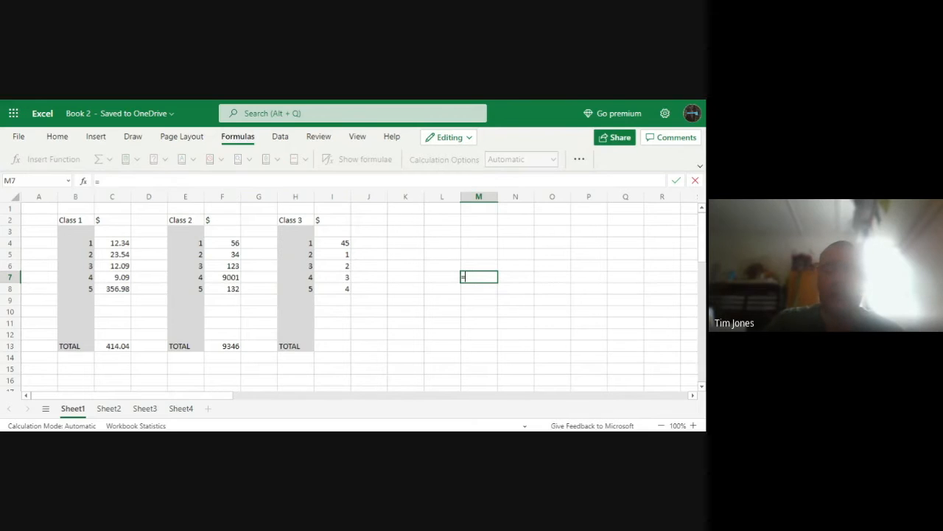
Browse the suggested functions beginning with S for the formula in M7
type("s")
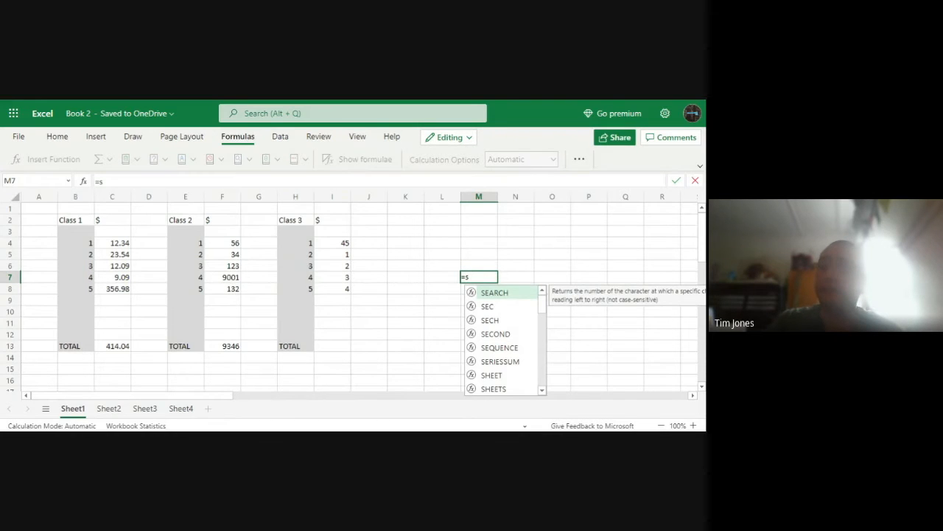
type("u")
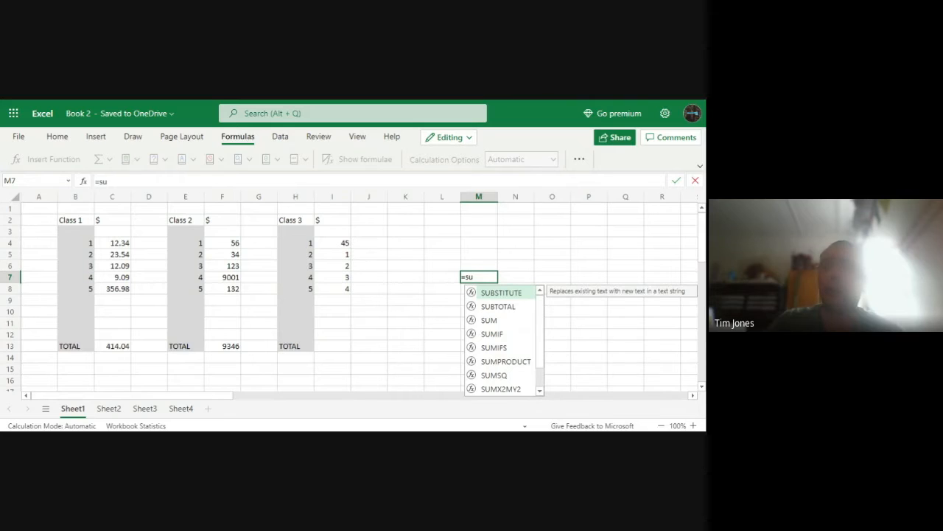
key("BackSpace")
key("BackSpace")
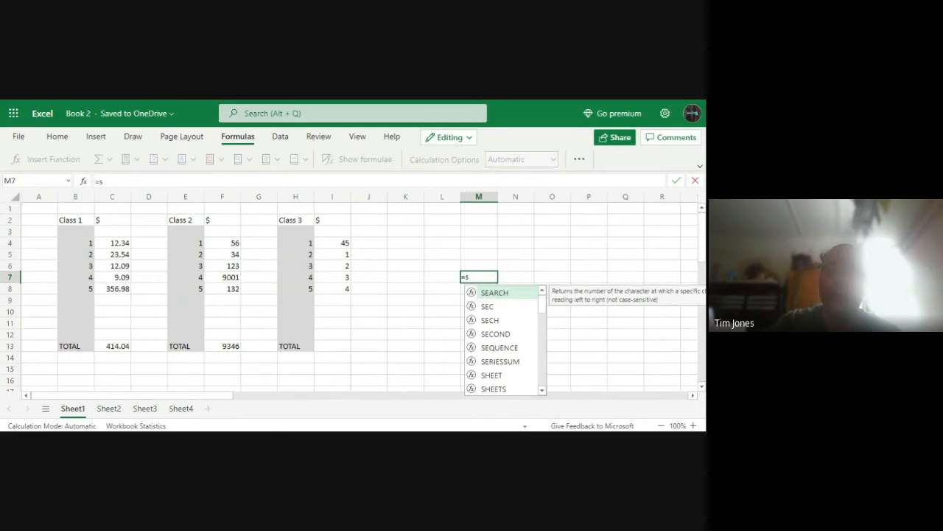
scroll(521, 350, "down", 3)
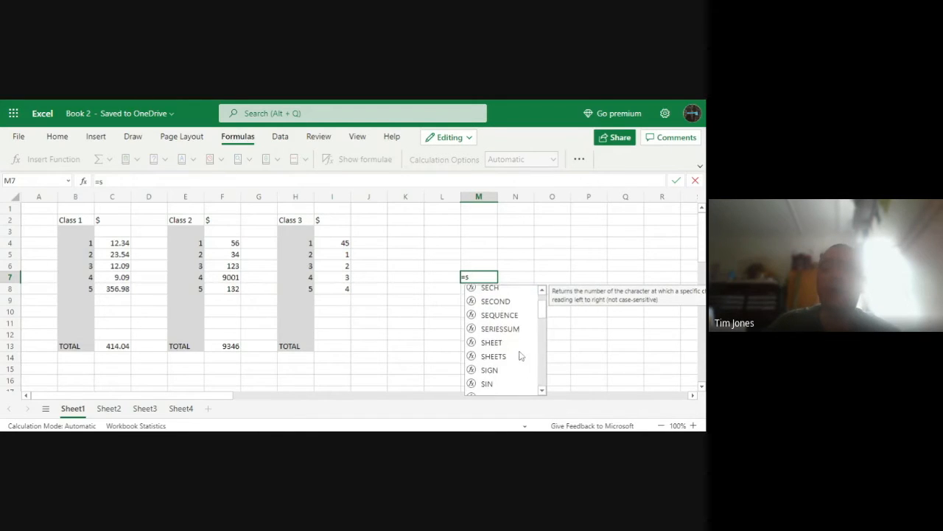
scroll(521, 350, "down", 3)
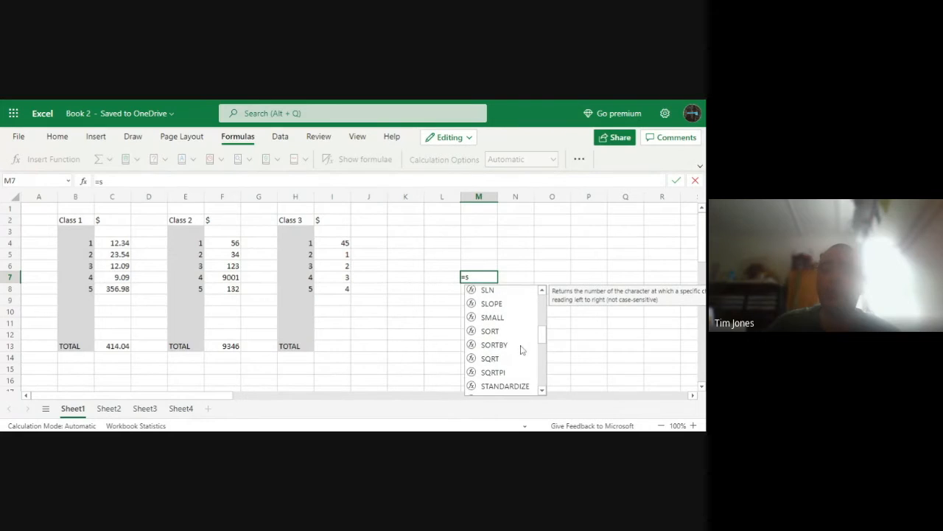
scroll(521, 349, "up", 6)
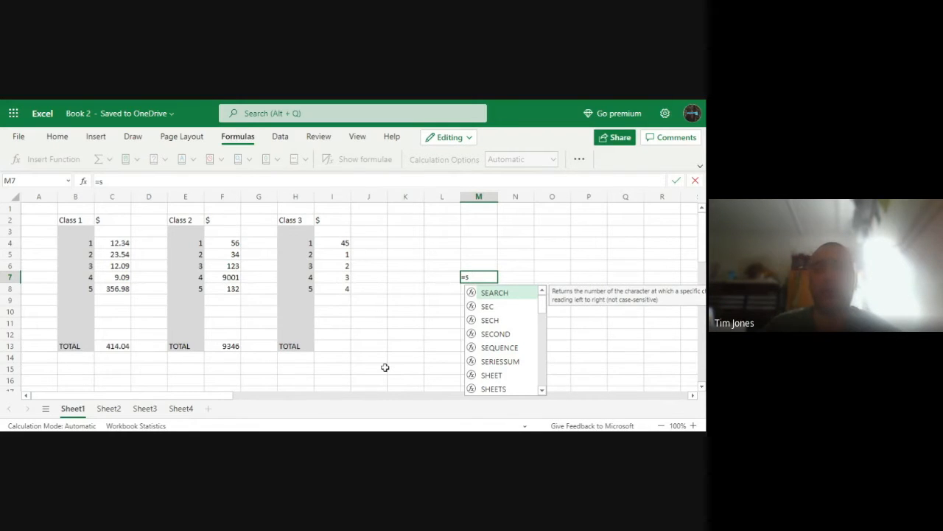
Narrow the suggestions to functions beginning with SUM and insert the SUM function into the M7 formula
type("u")
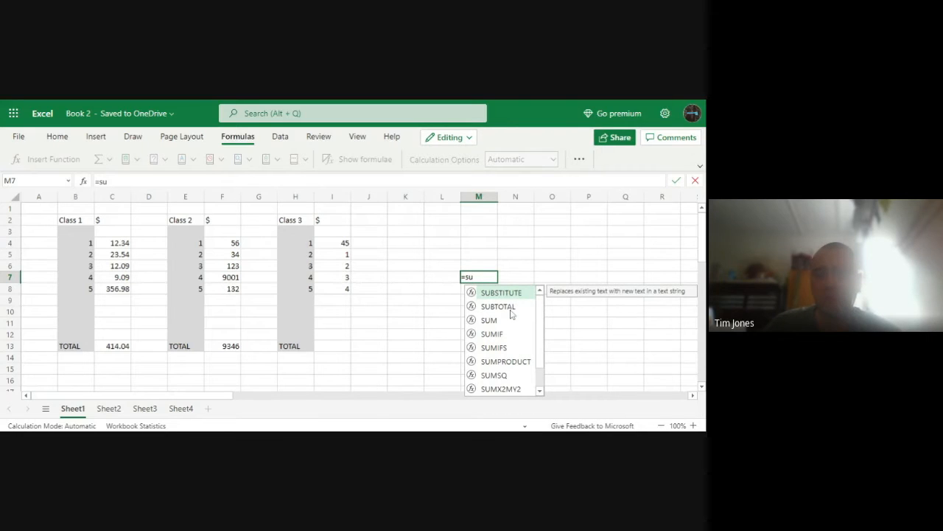
scroll(511, 314, "down", 1)
scroll(508, 323, "up", 1)
type("m")
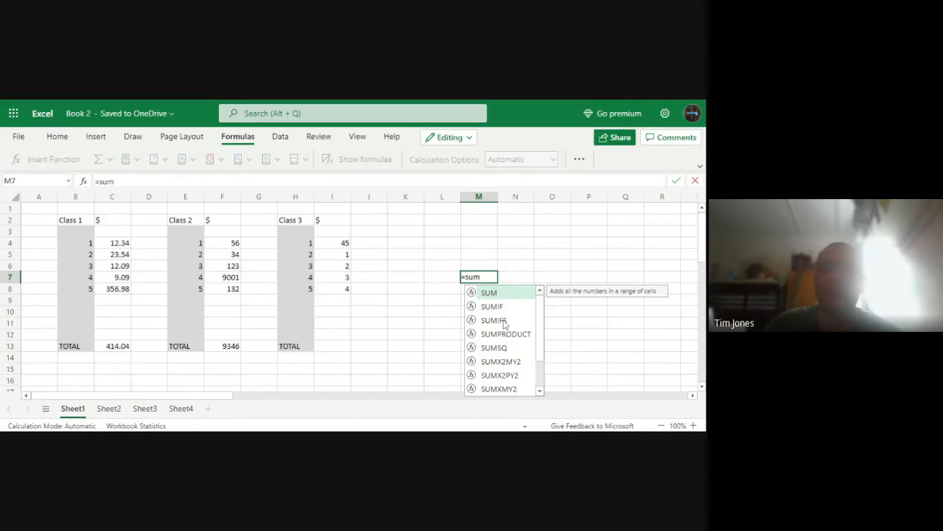
scroll(495, 351, "down", 3)
scroll(495, 350, "up", 3)
left_click(489, 293)
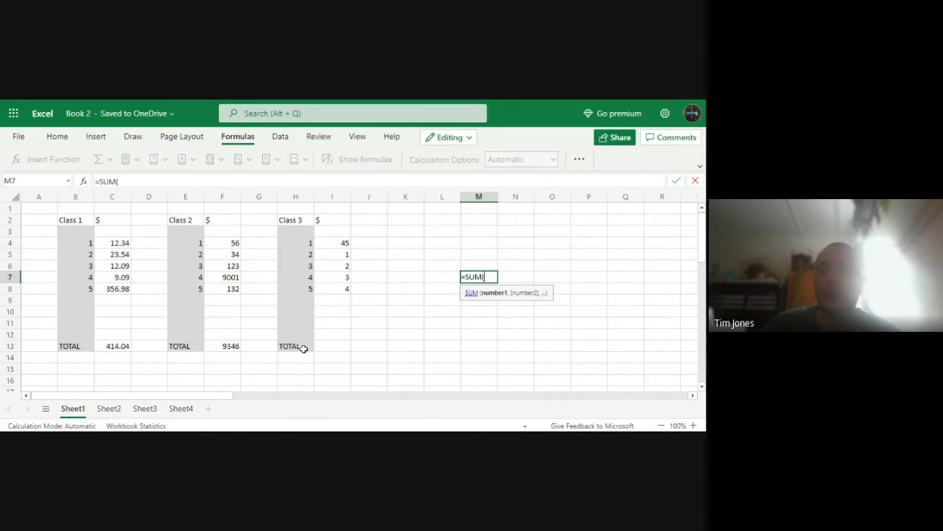
left_click(227, 347)
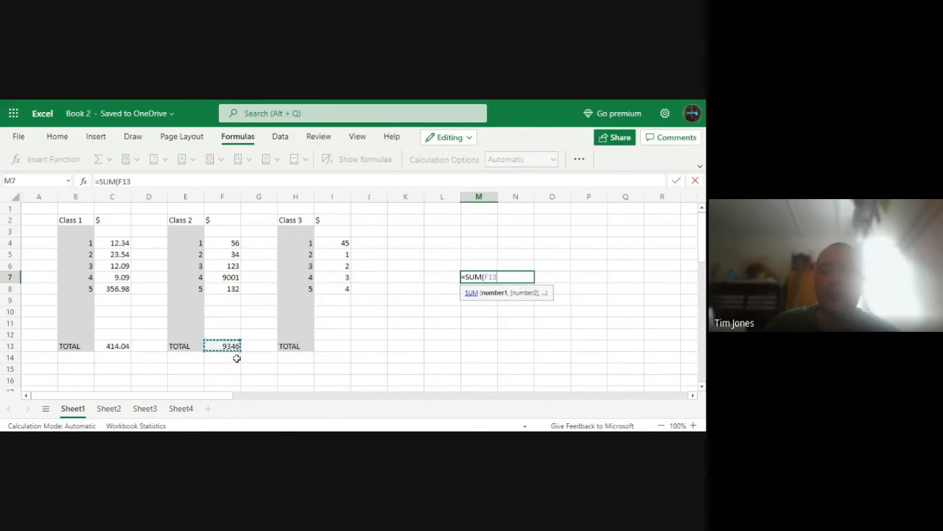
key("BackSpace")
key("BackSpace")
key("BackSpace")
key("BackSpace")
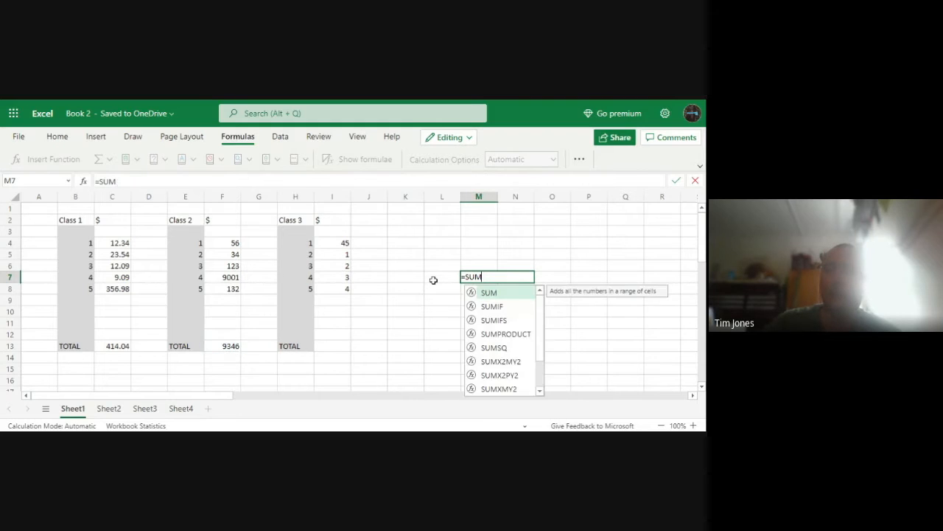
left_click(444, 339)
Examine the function name and cell range in the Class 2 total's formula in F13, keeping the formula as it is
left_click(236, 350)
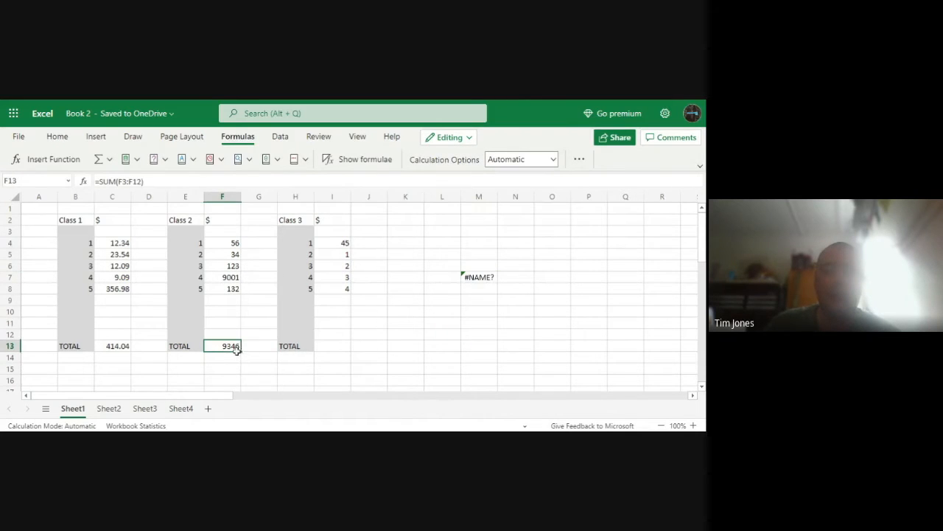
double_click(236, 351)
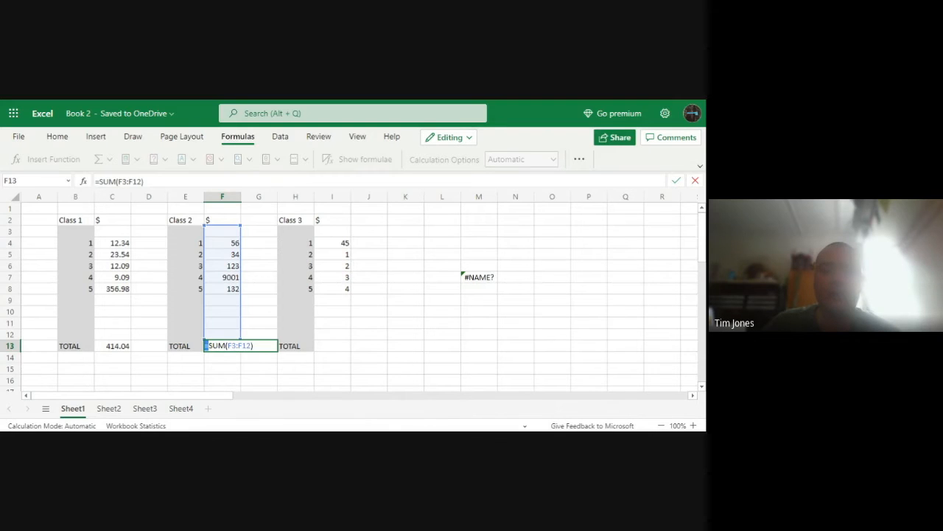
left_click_drag(208, 346, 226, 346)
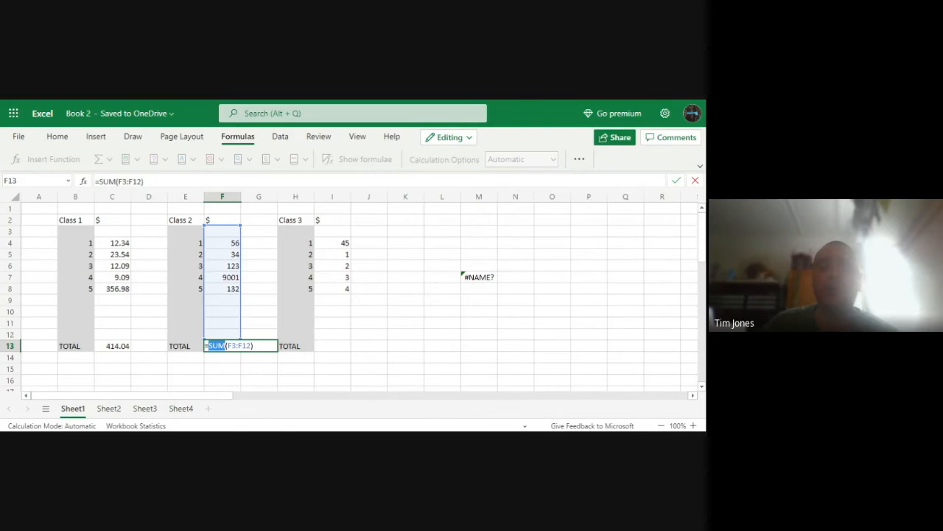
left_click(404, 322)
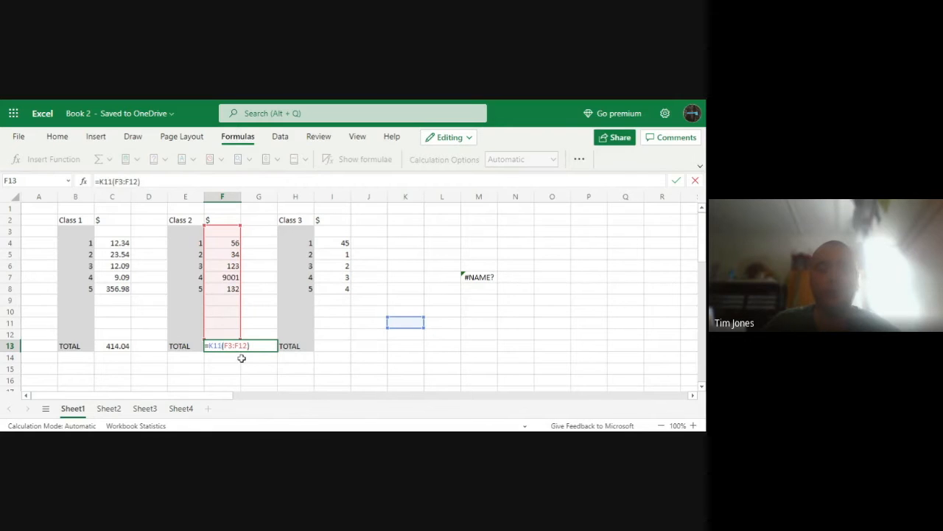
key("ctrl+z")
key("Return")
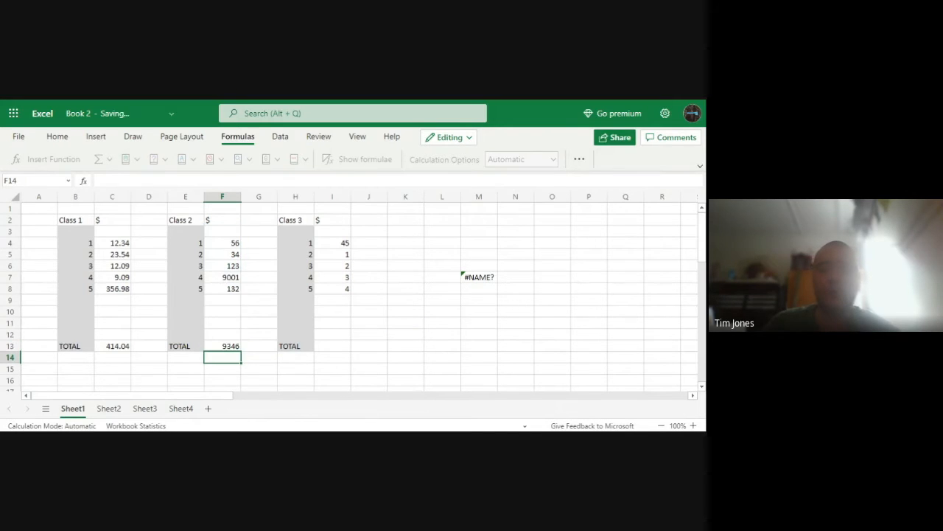
Complete the formula in M7 as =SUM(I4, I5, I6, I7, I8) to add the individual Class 3 amounts
double_click(483, 276)
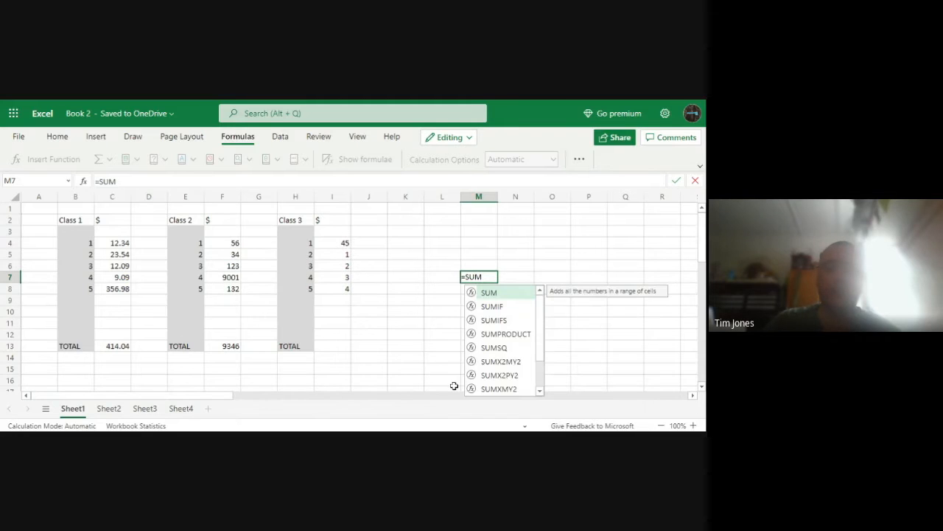
double_click(506, 294)
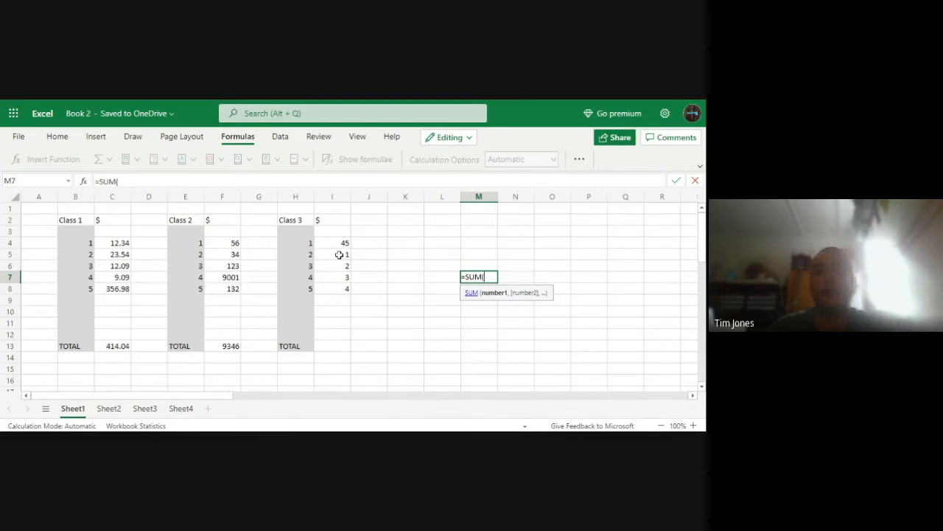
type("I")
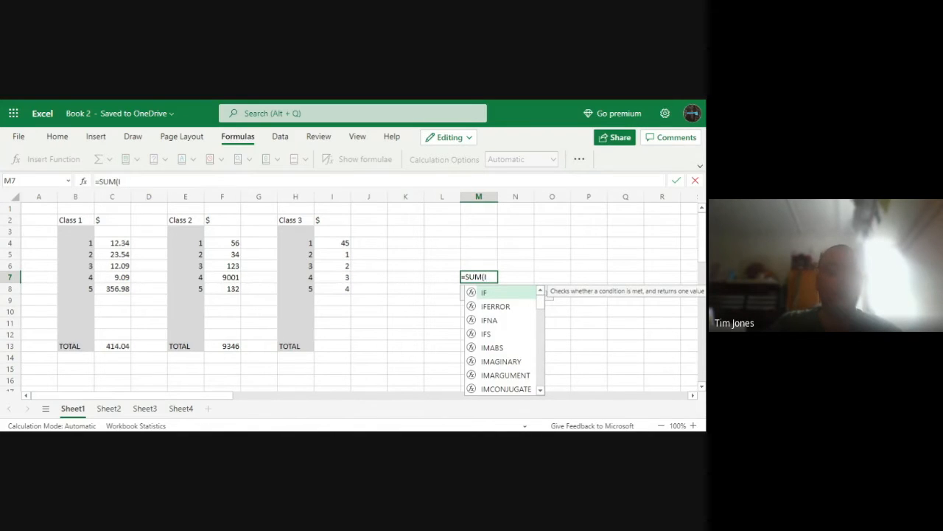
type("5")
key("BackSpace")
type("4, I5, I6, I7, I8")
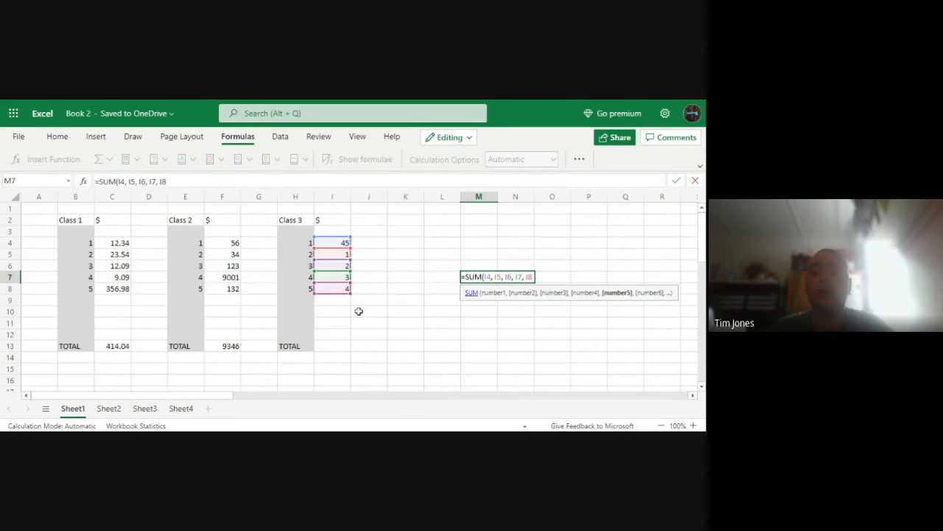
type(")")
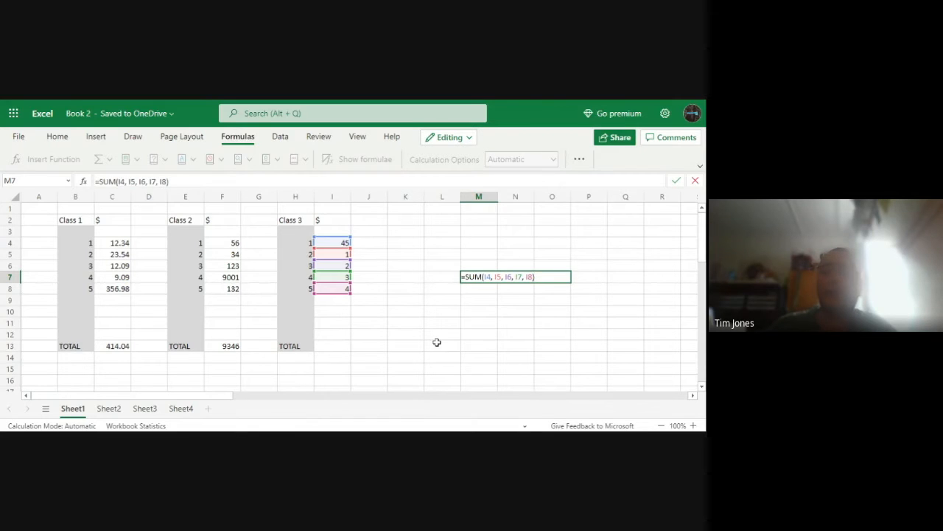
key("Return")
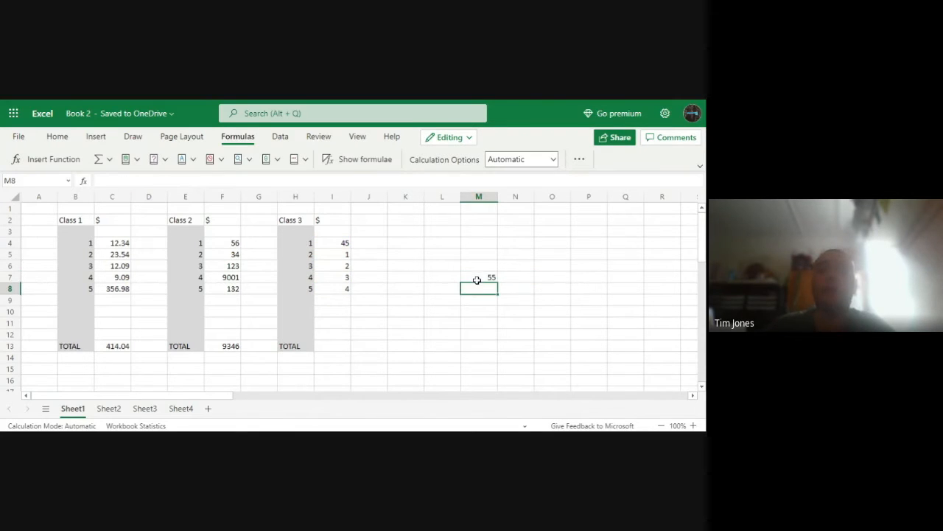
left_click(476, 276)
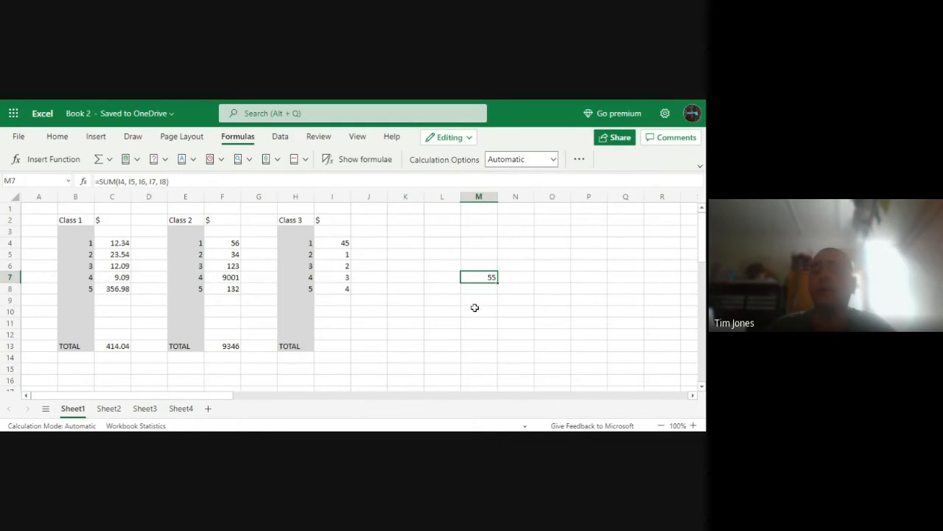
Start a formula in M10 and insert the SUM function from the suggested functions
left_click(473, 308)
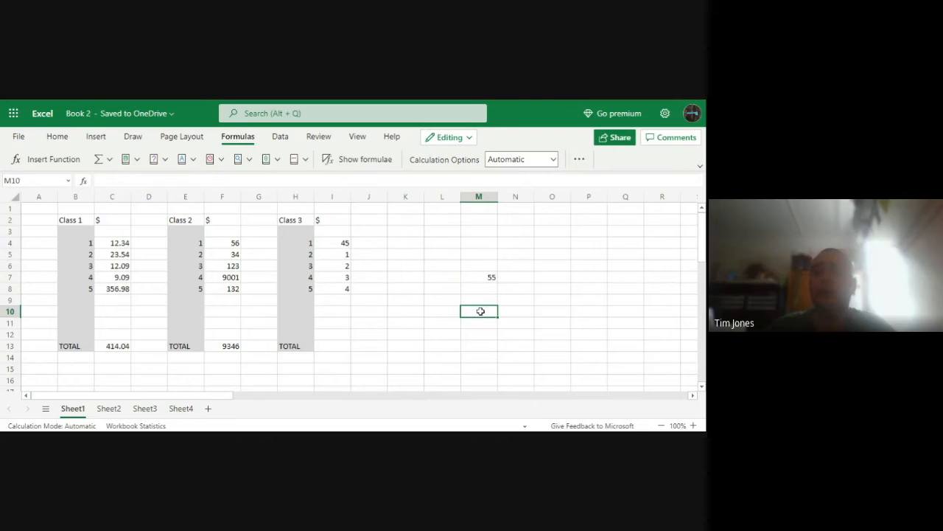
double_click(473, 311)
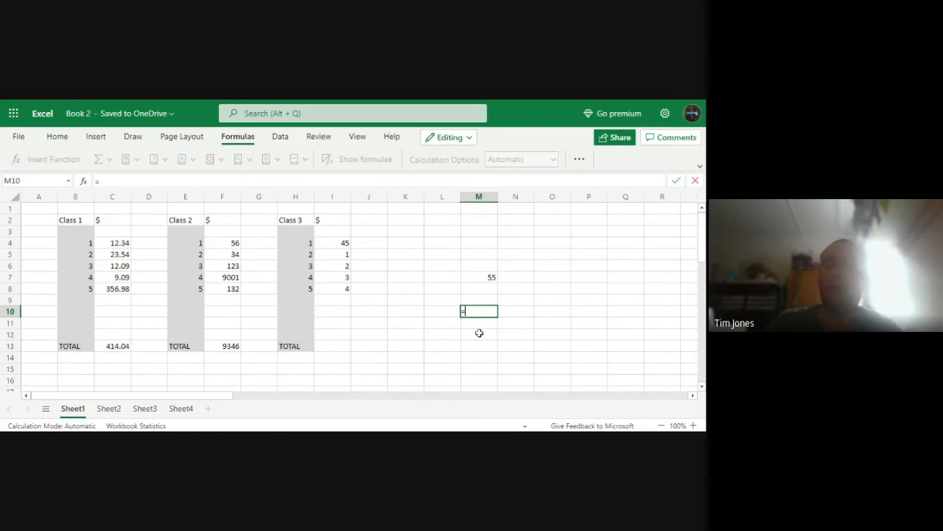
type("=su")
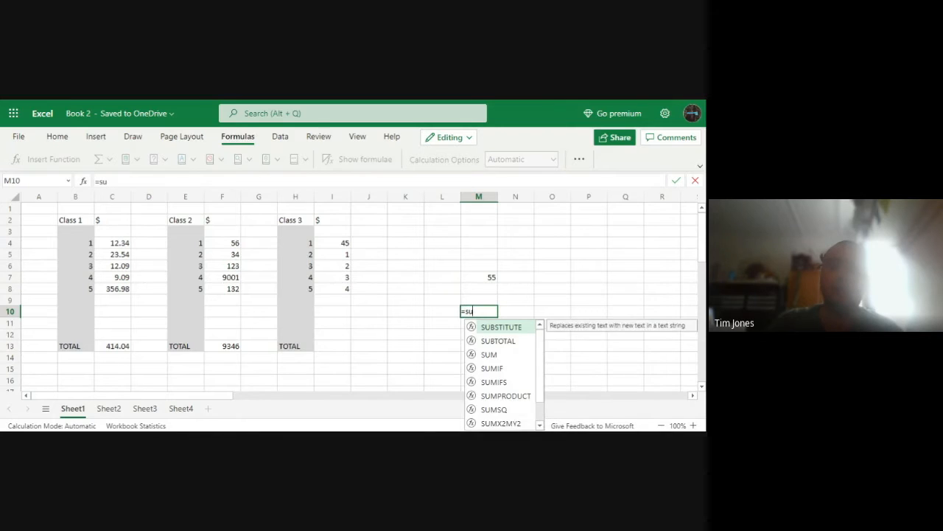
type("m")
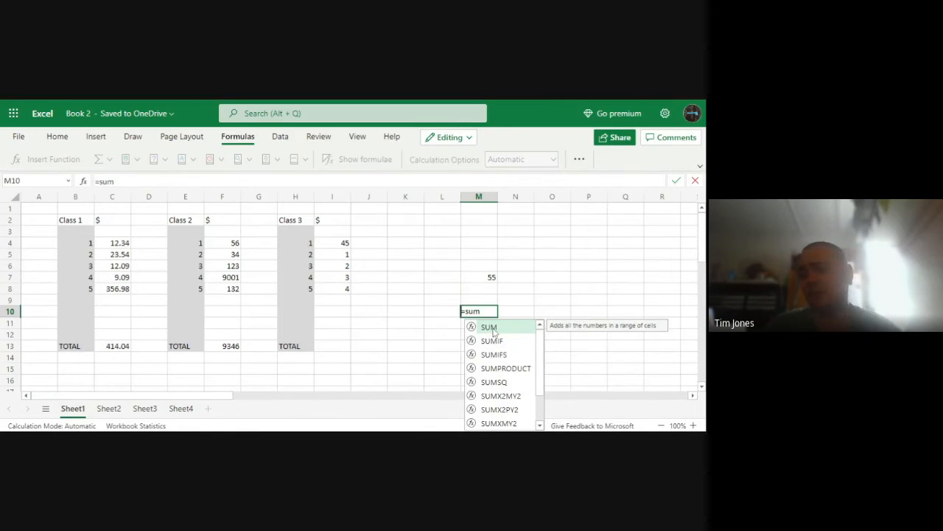
left_click(494, 330)
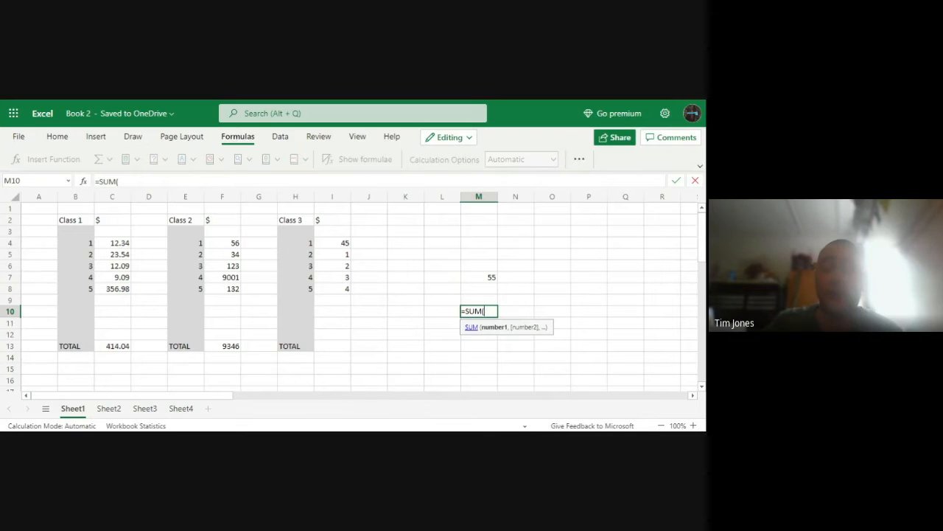
Complete the formula in M10 as =SUM(I4:I8) to add the Class 3 amounts as a range
type("I")
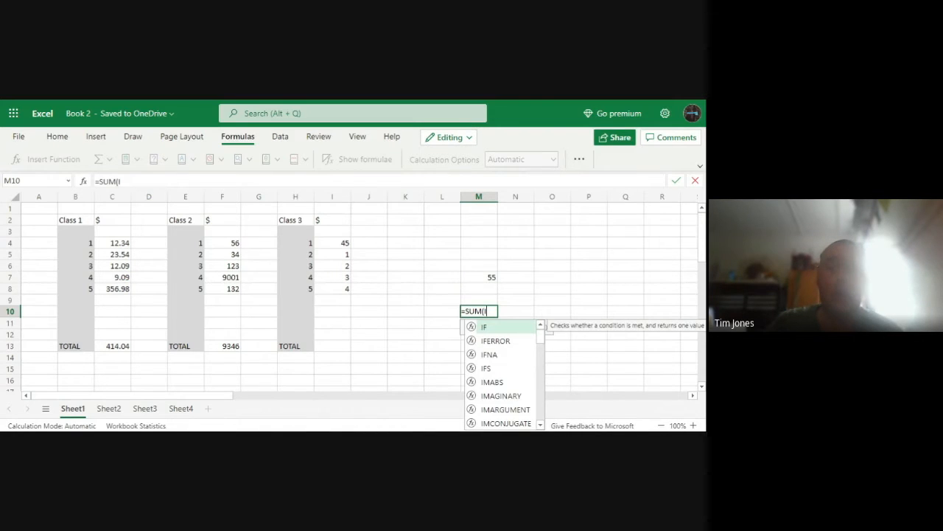
type("4:")
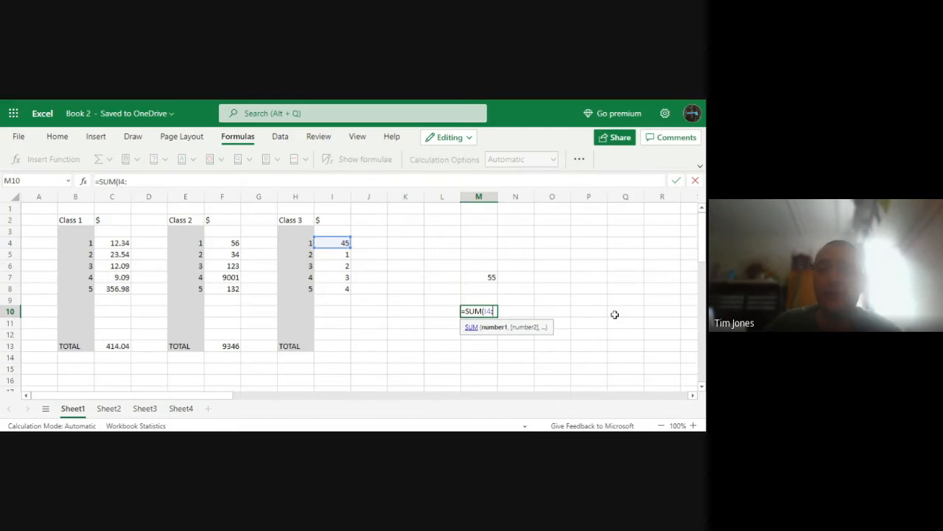
type("I")
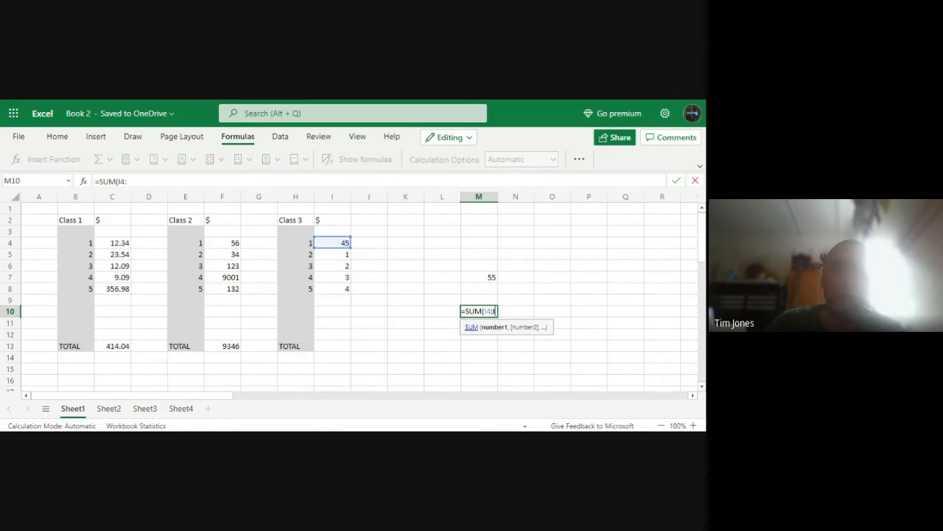
type("7")
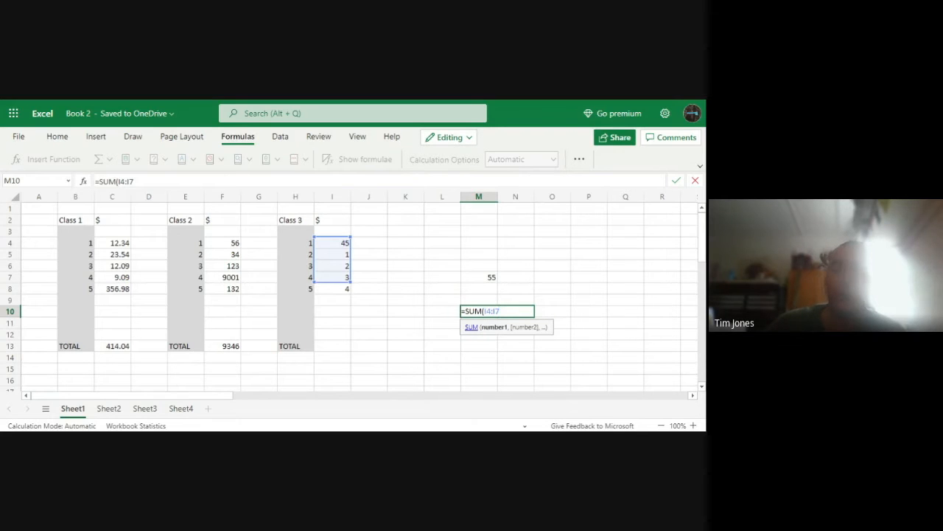
key("BackSpace")
type("8")
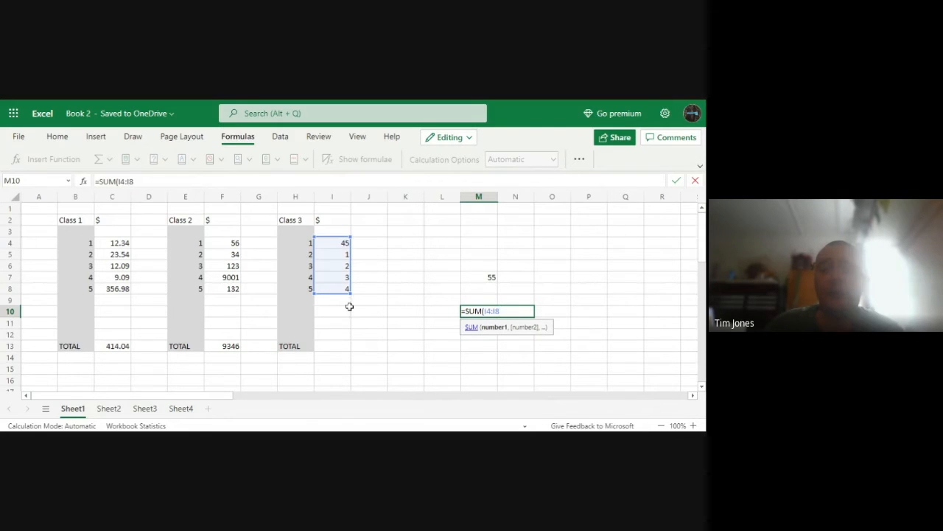
type(")")
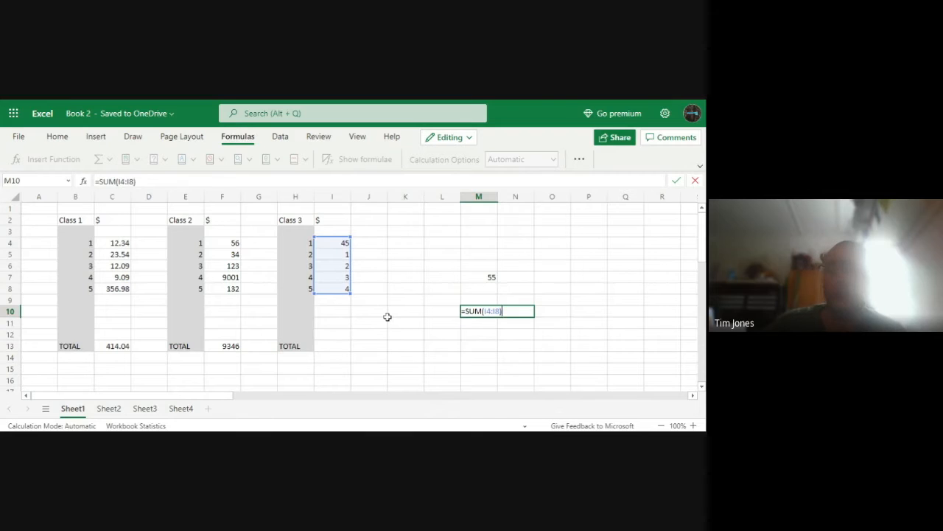
key("Return")
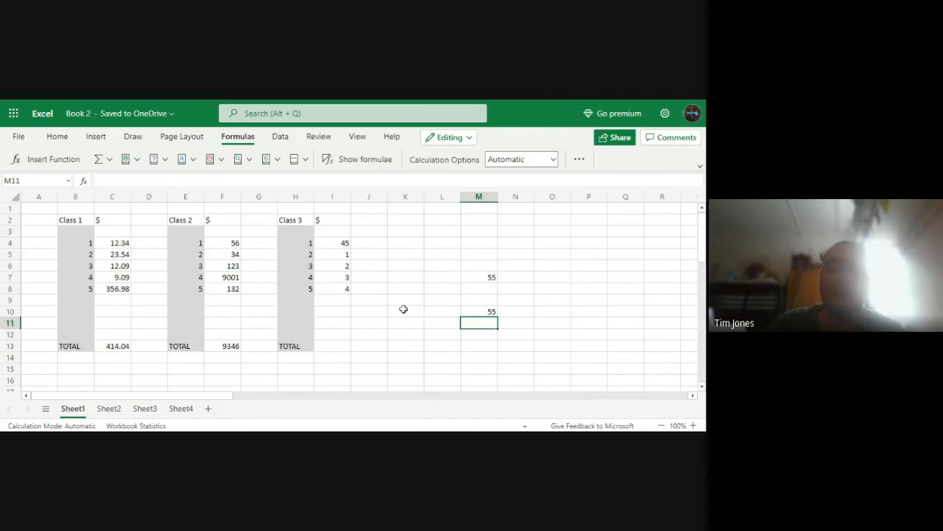
Enter a SUM formula in M13 by selecting the Class 3 amounts I4:I8 on the sheet as its range
left_click(476, 348)
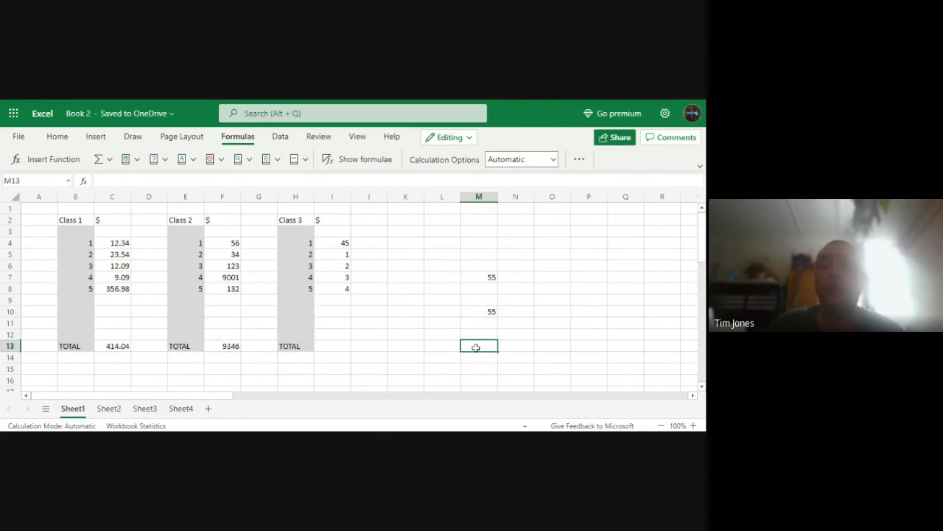
double_click(476, 347)
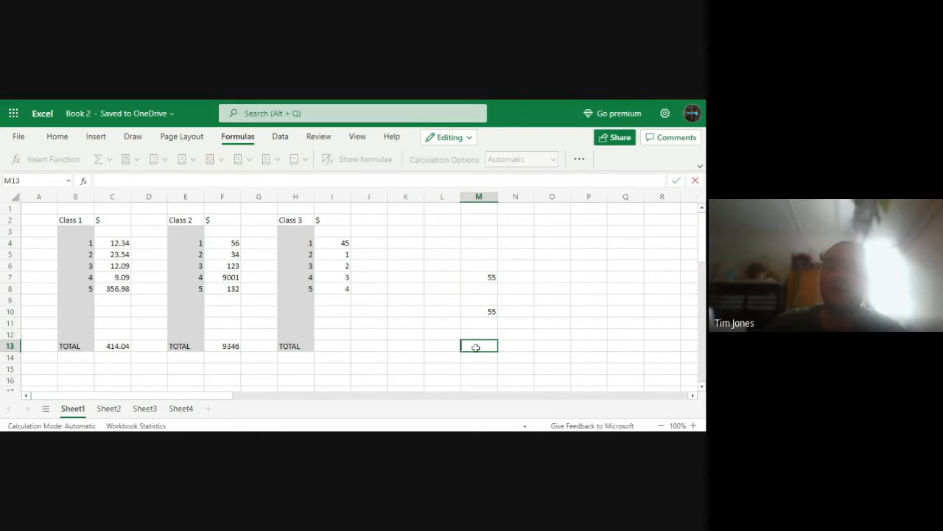
type("=Sum")
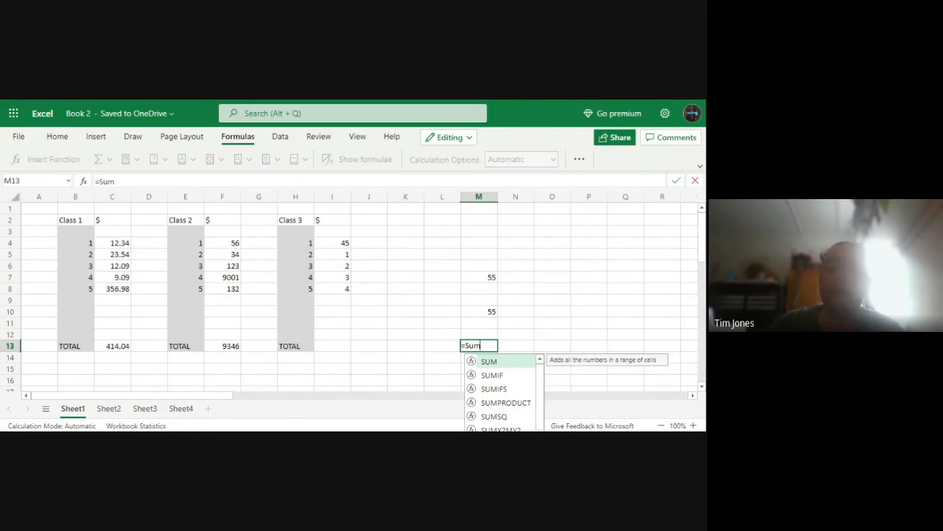
double_click(492, 361)
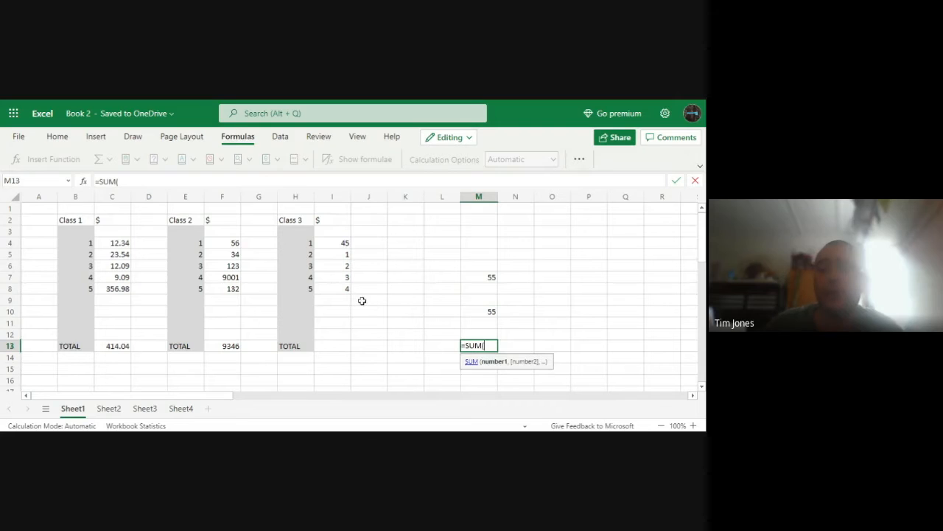
left_click_drag(330, 244, 342, 288)
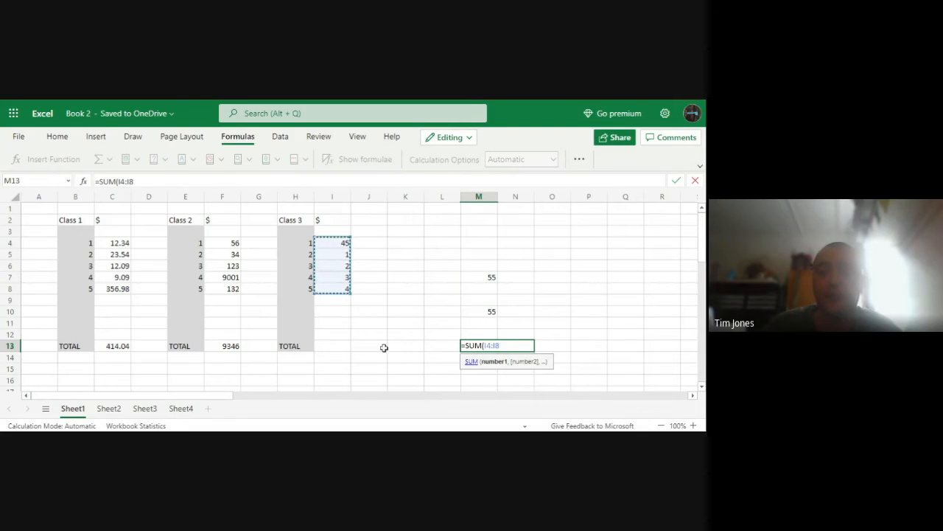
key("Return")
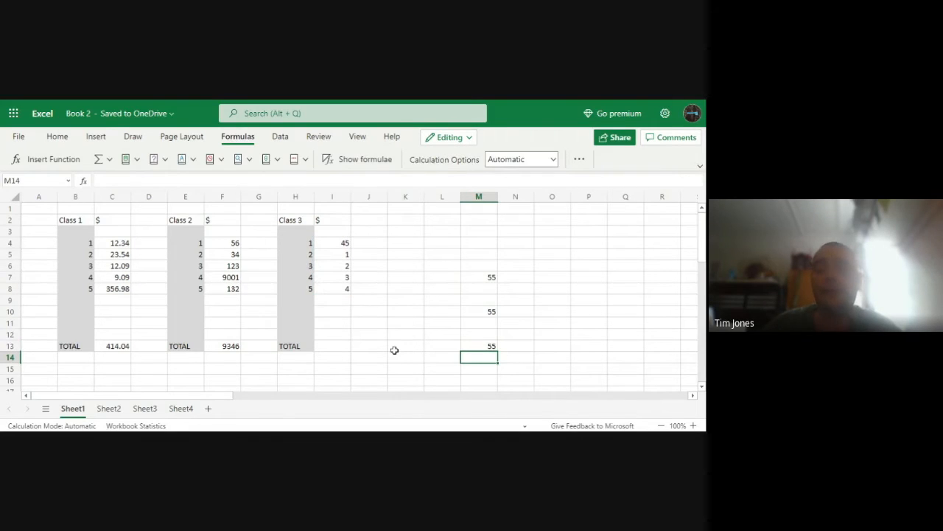
Enter the Class 3 total in I13 with a SUM formula covering the range I4:I12, including the empty rows
left_click(331, 343)
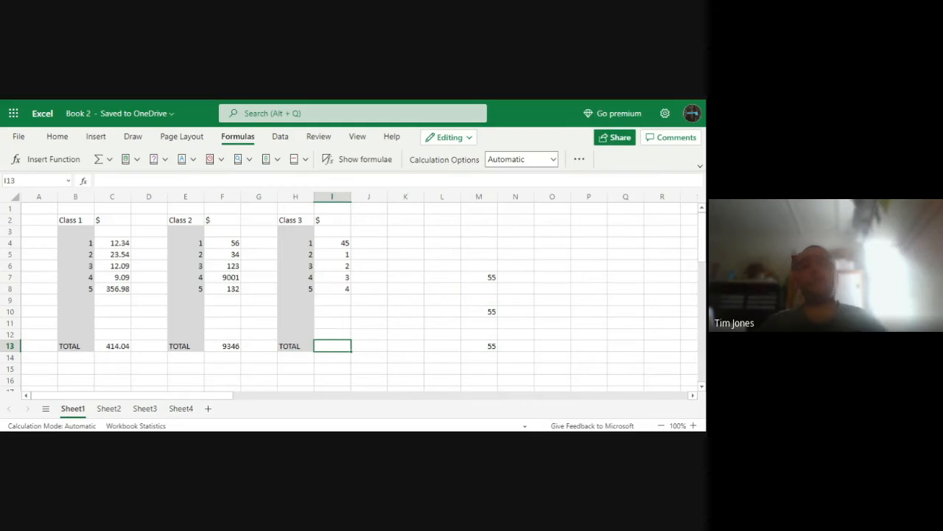
type("=")
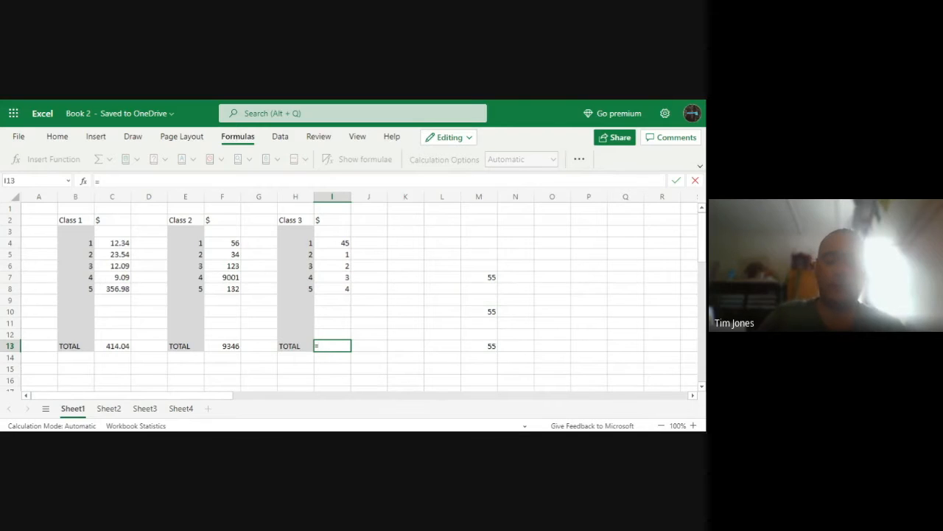
type("Su")
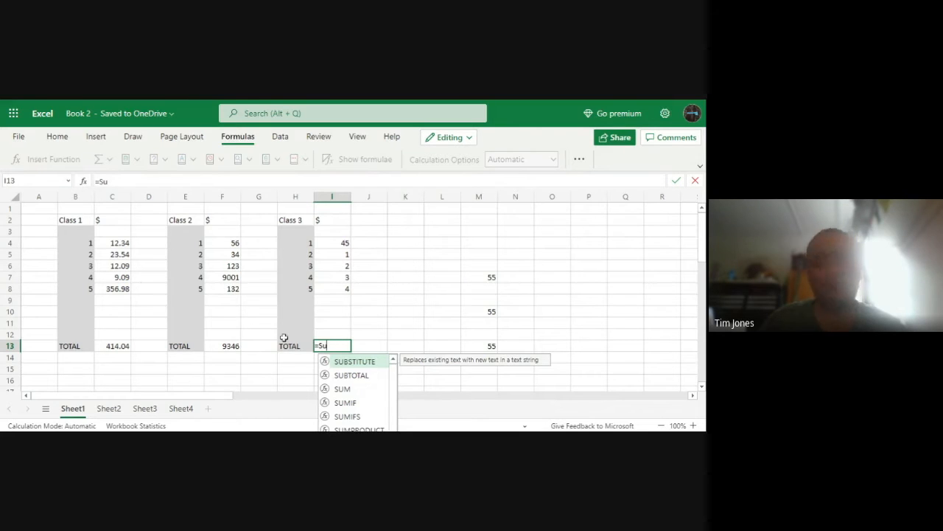
key("BackSpace")
type("UM")
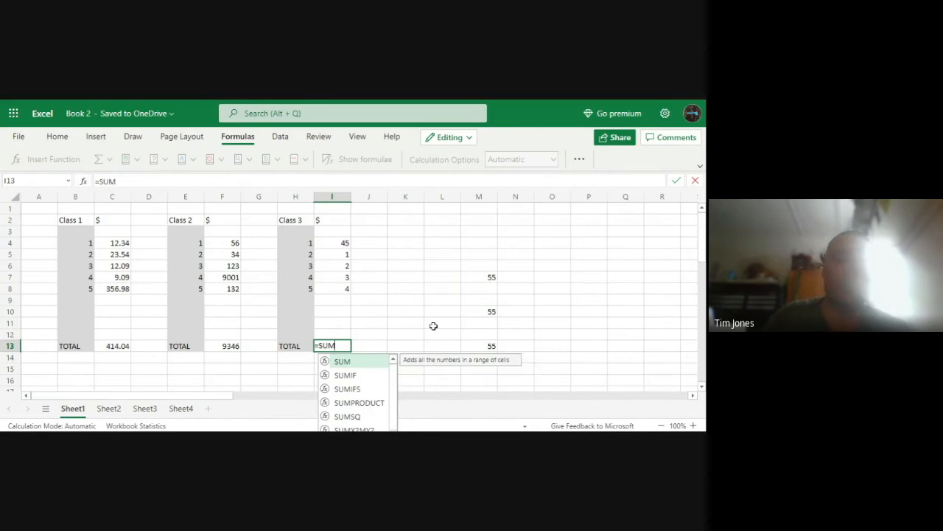
double_click(357, 362)
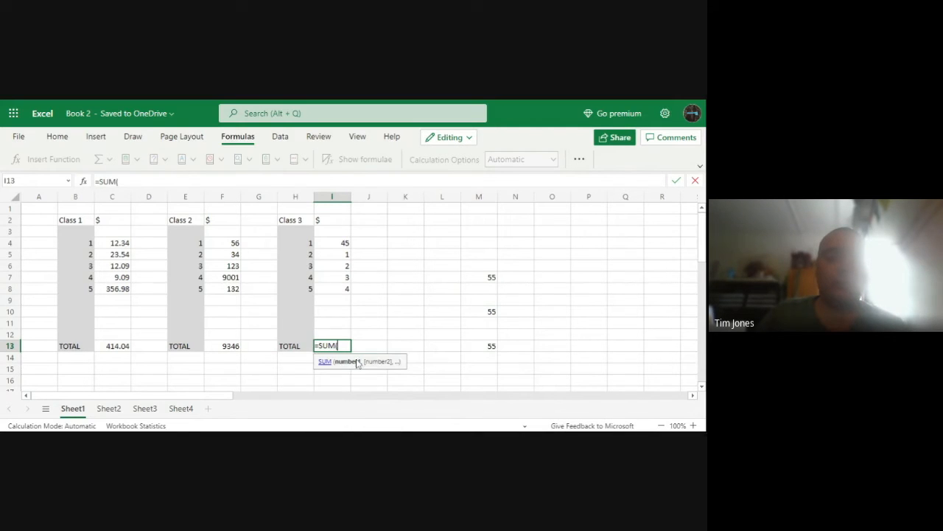
left_click_drag(343, 243, 343, 333)
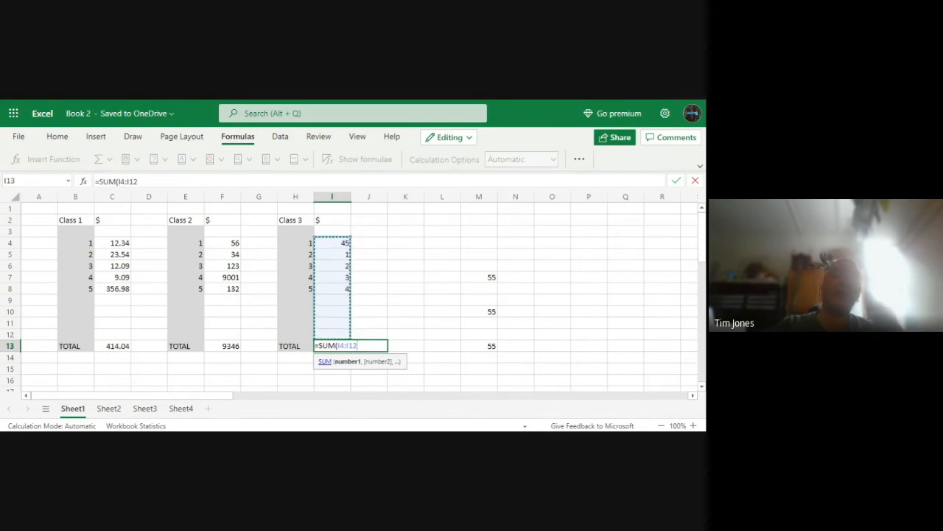
key("Return")
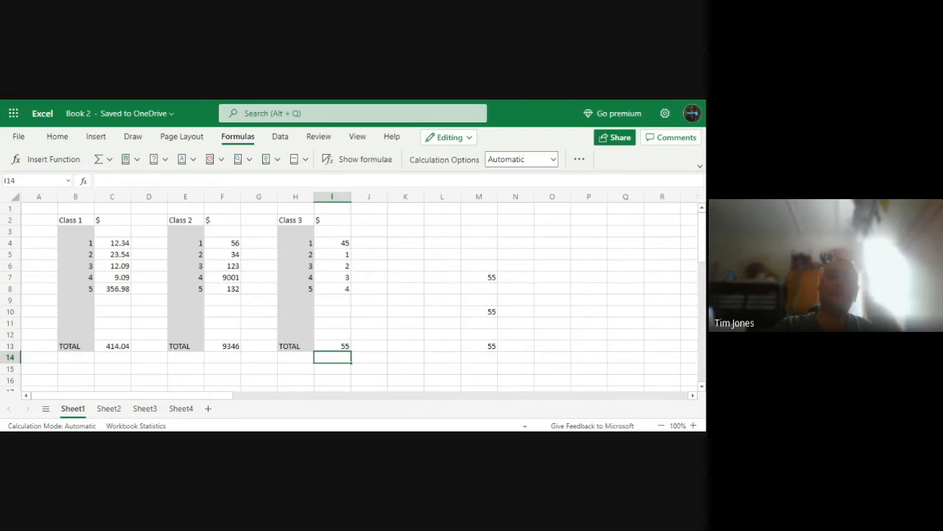
Clear the practice SUM formulas from M7, M10 and M13
left_click(359, 346)
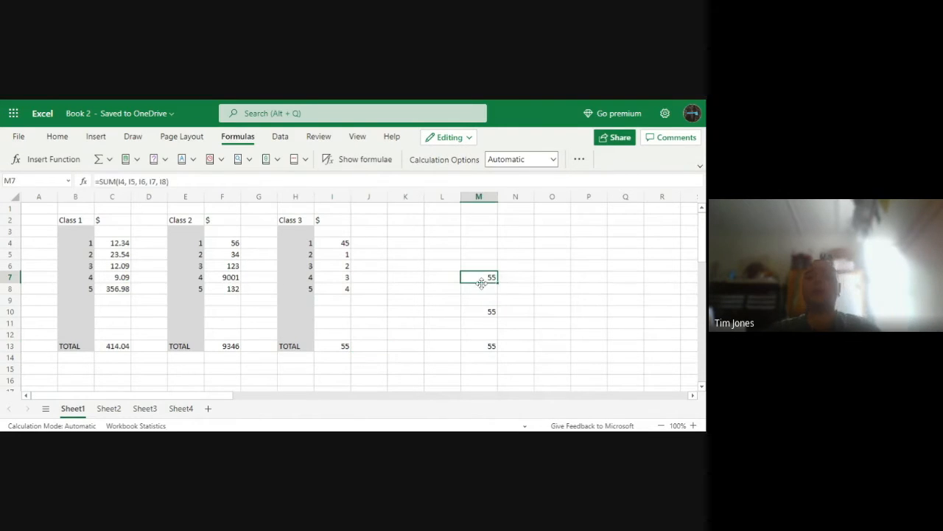
key("BackSpace")
left_click(486, 311)
key("BackSpace")
left_click(488, 345)
key("BackSpace")
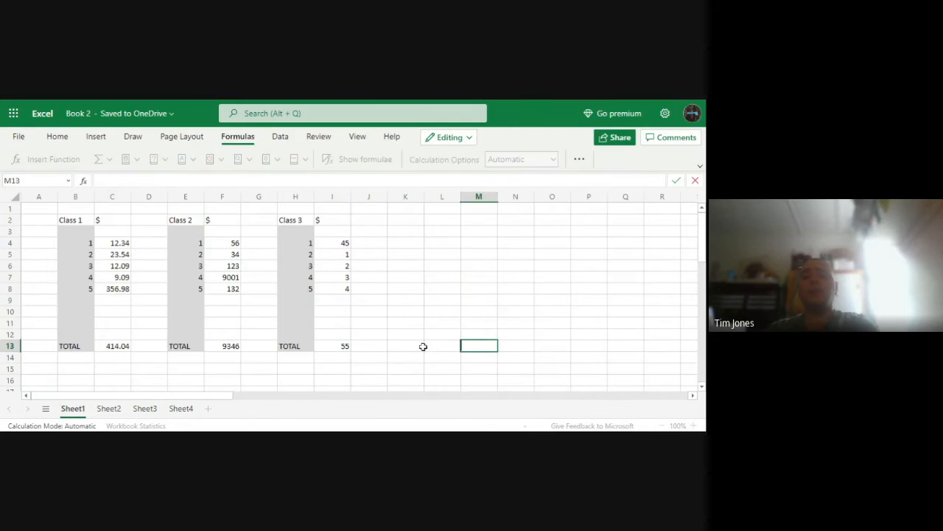
left_click(337, 300)
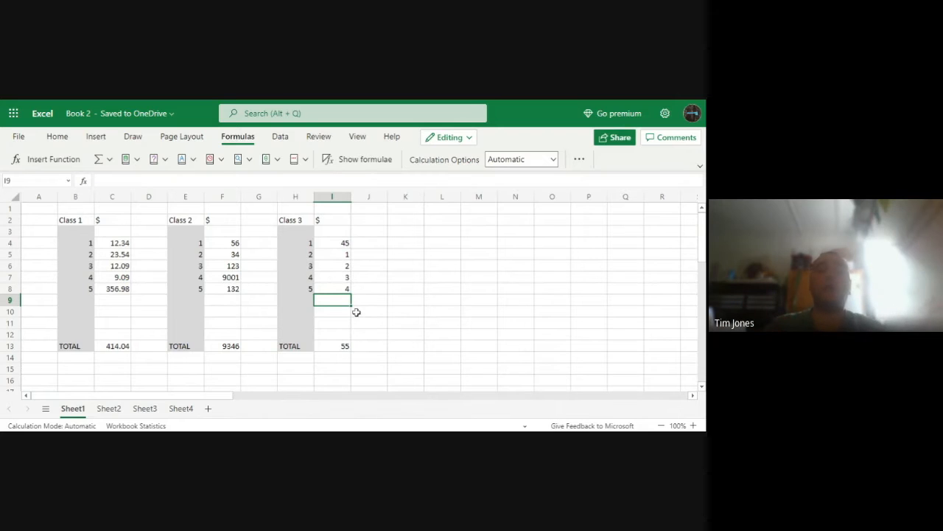
Add more Class 3 amounts, 1 in I9, 34 in I10 and 54 in I11, and check the total in I13
scroll(184, 317, "down", 2)
scroll(282, 346, "up", 1)
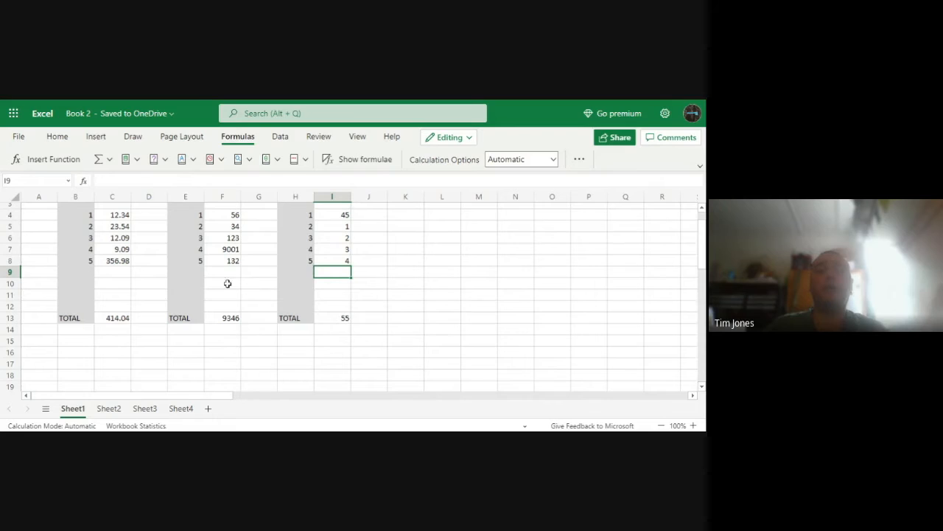
scroll(347, 316, "up", 1)
left_click_drag(341, 231, 336, 335)
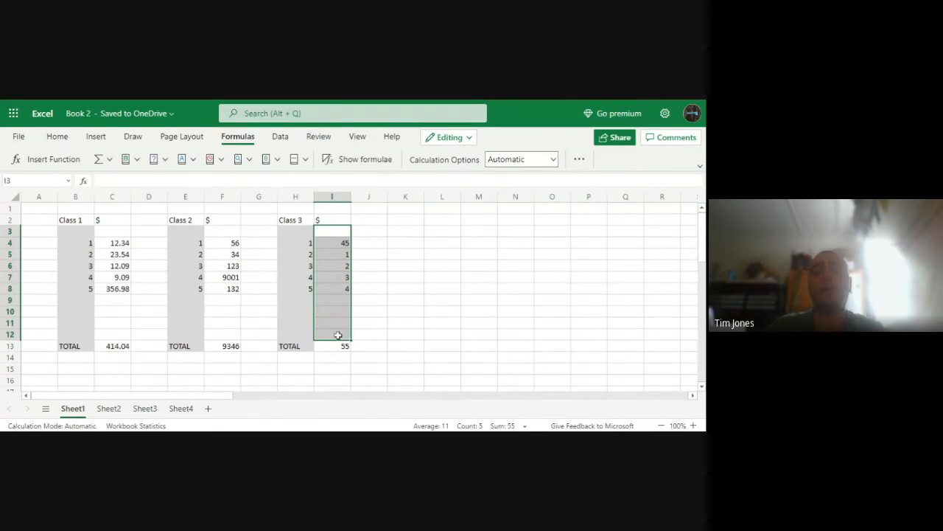
left_click(336, 333)
left_click(343, 308)
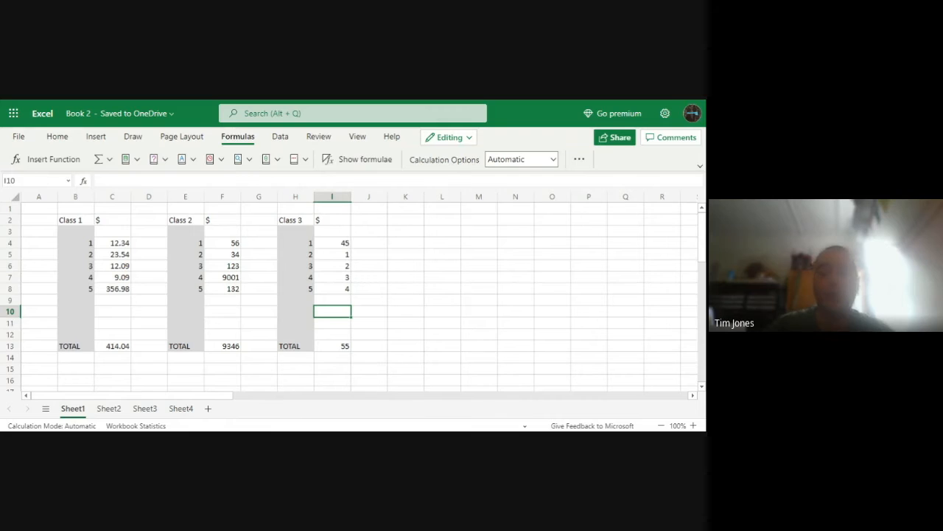
type("34")
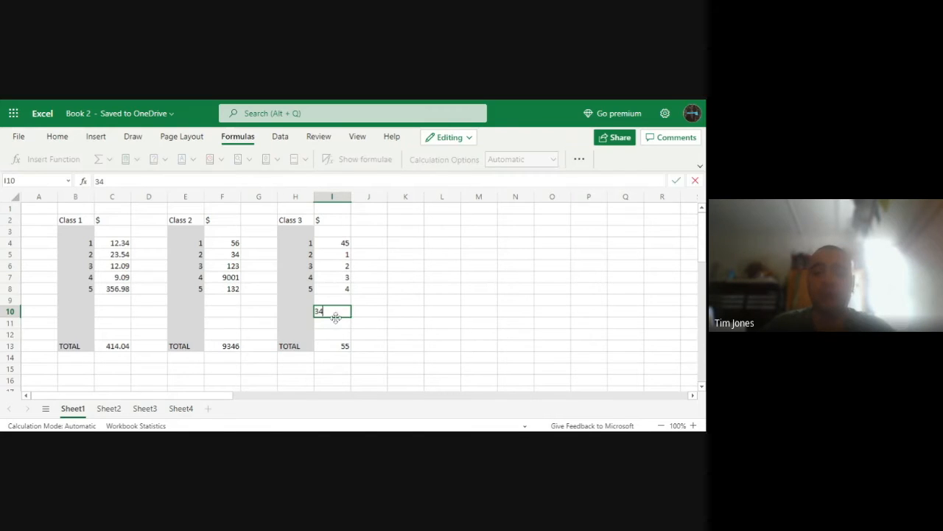
key("Return")
type("54")
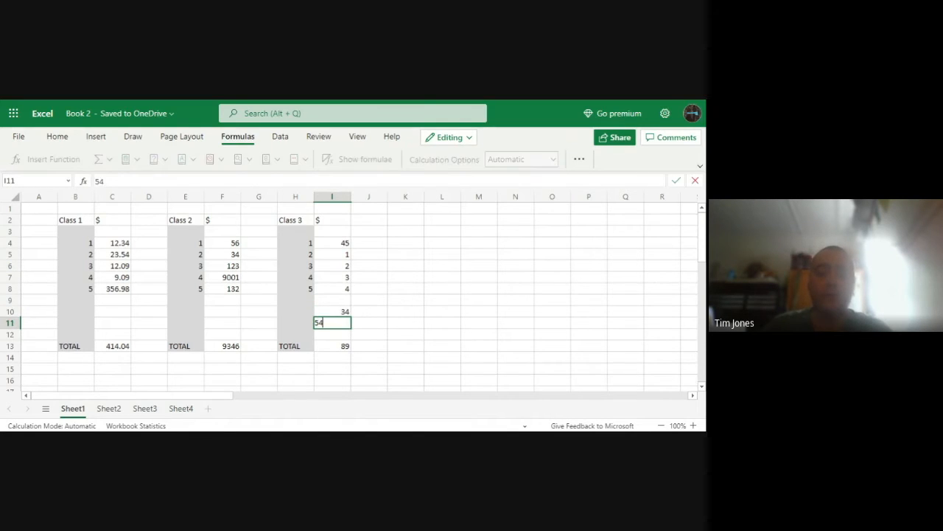
left_click(337, 299)
type("1")
left_click(342, 333)
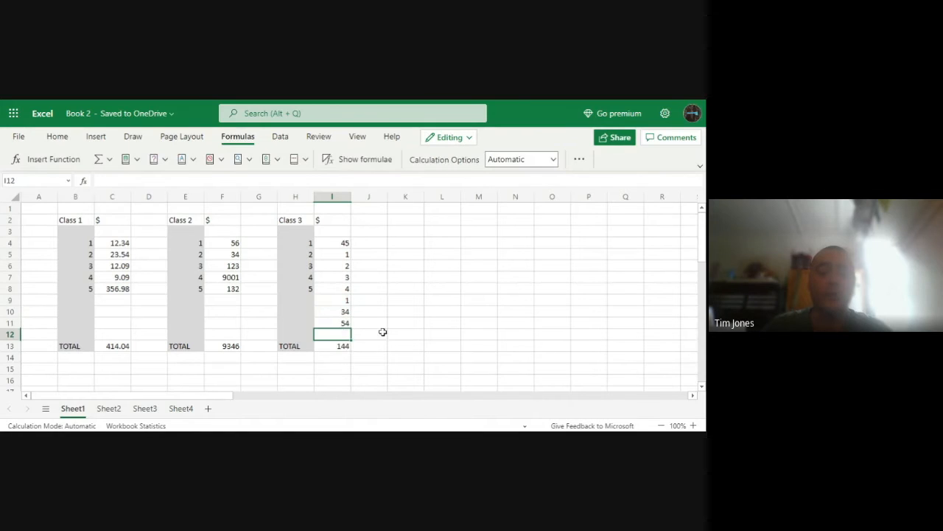
left_click(341, 346)
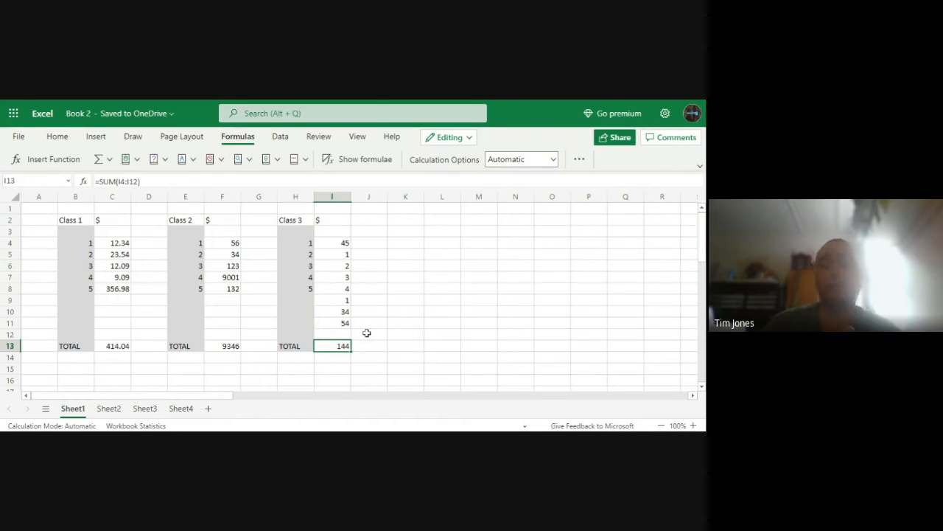
Enter the label TOTAL in cell M13
scroll(420, 331, "down", 1)
left_click(482, 318)
scroll(485, 339, "up", 1)
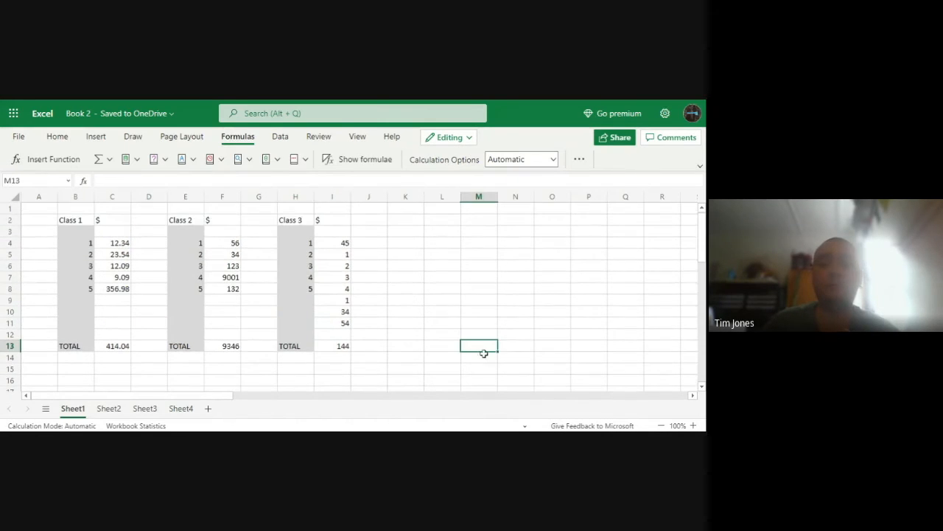
type("T")
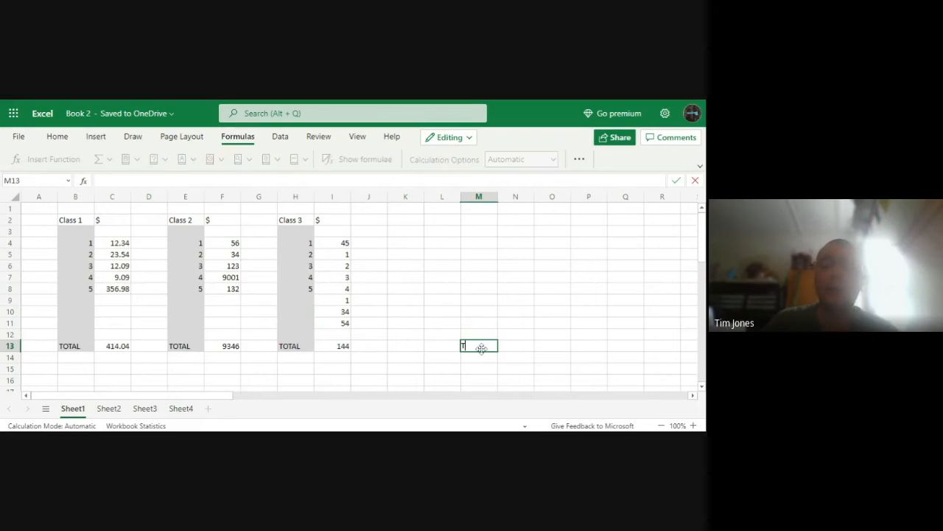
type("OTAL")
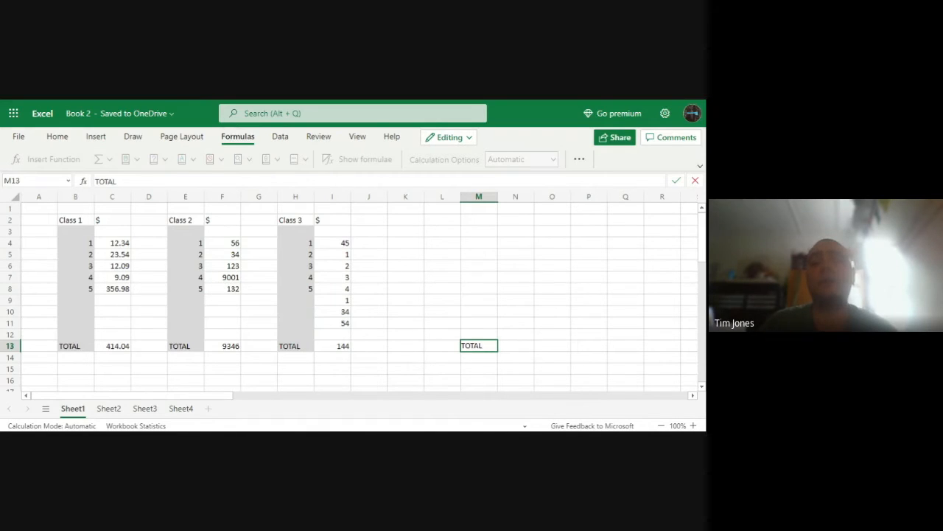
key("Left")
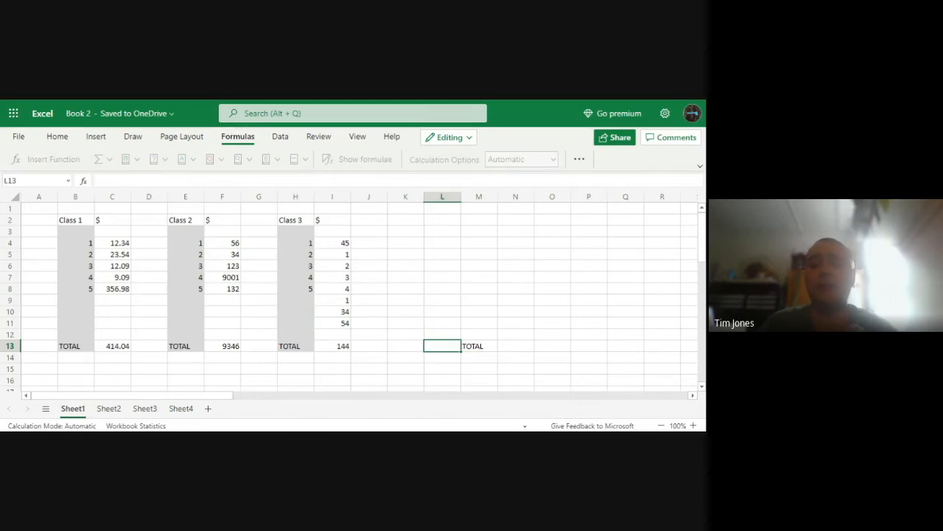
key("Left")
key("Right")
key("Right")
key("Right")
key("Left")
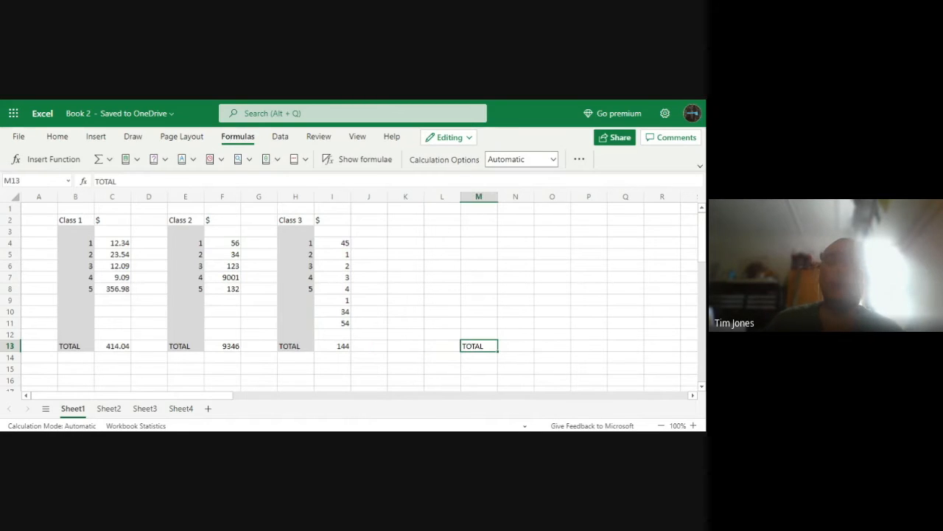
Replace the label in M13 with REAL TOTAL
double_click(479, 345)
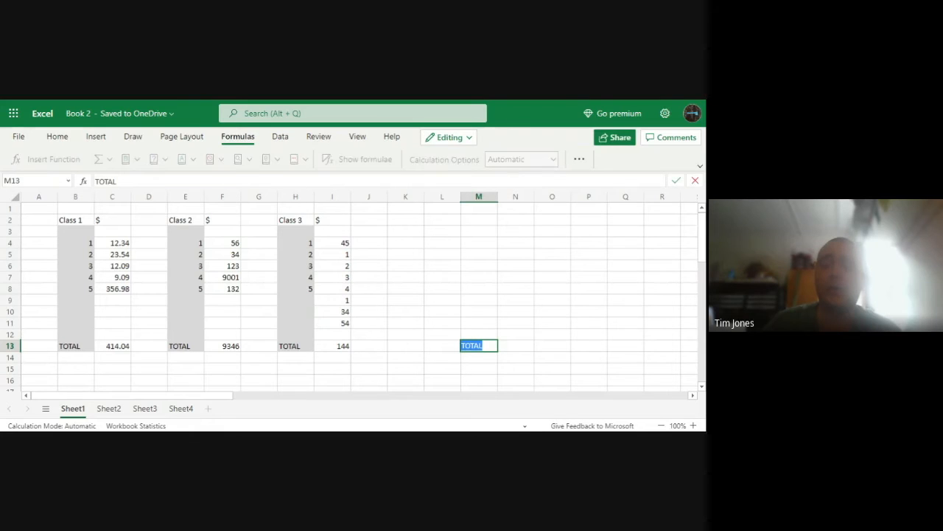
type("REAL TOTAL")
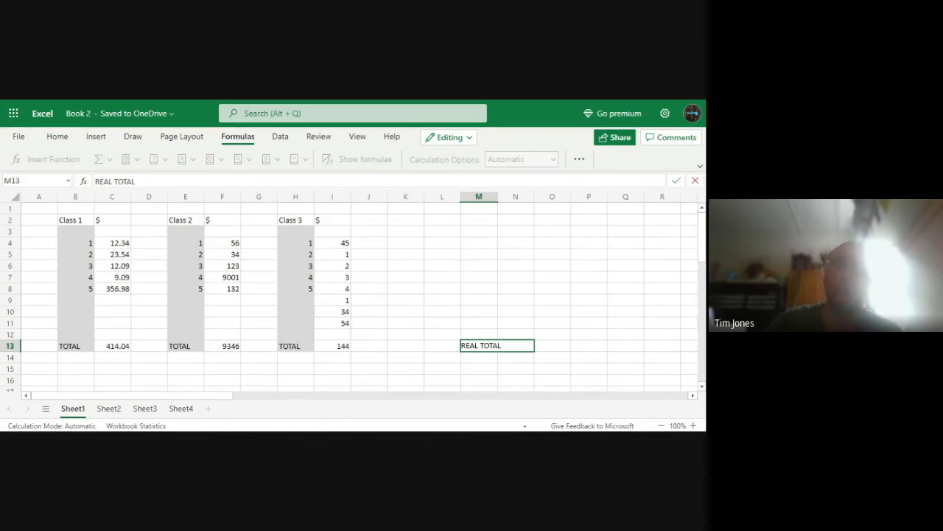
left_click(560, 344)
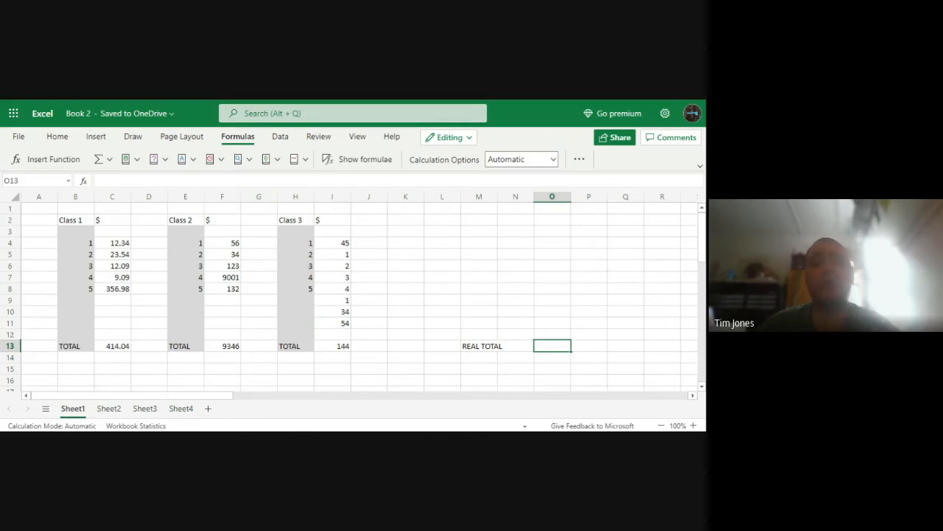
Start a SUM formula in O13 and try picking the class totals C13, F13 and I13 without separators
double_click(555, 345)
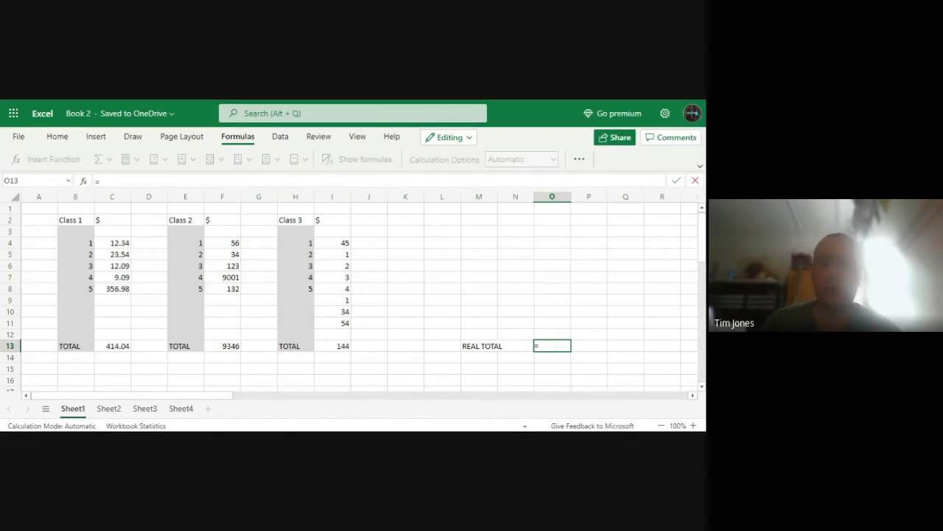
type("SUM")
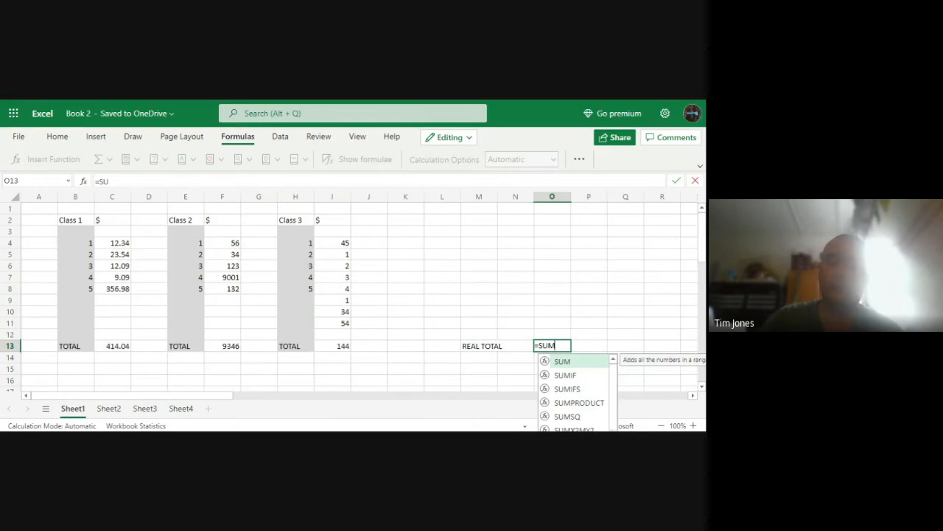
double_click(564, 361)
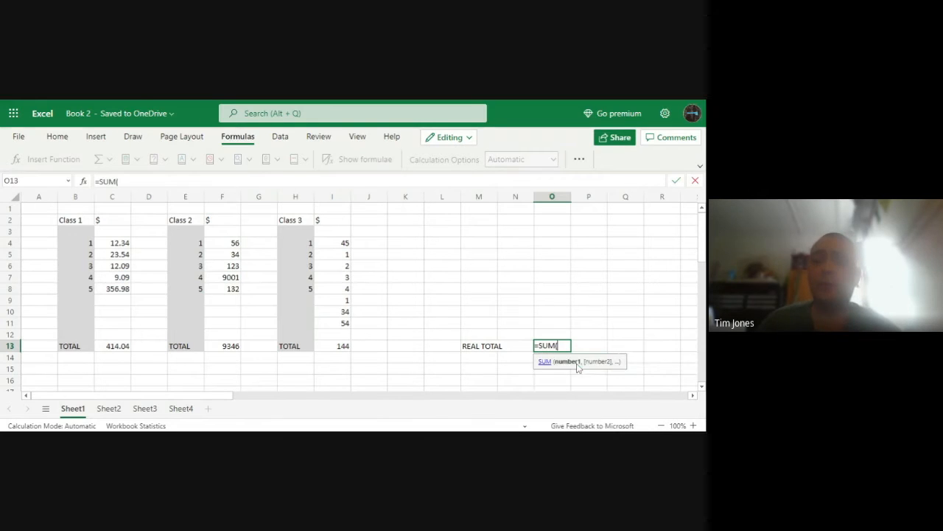
scroll(442, 317, "down", 1)
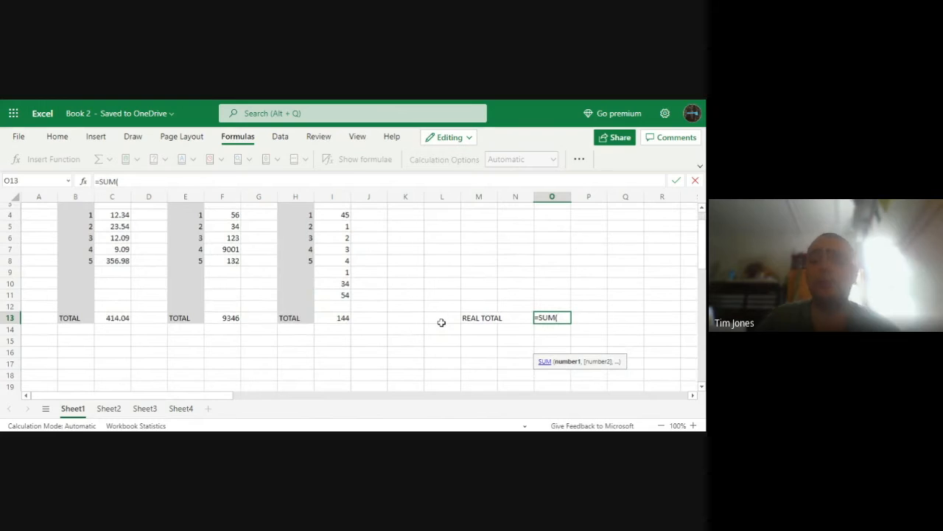
left_click(118, 317)
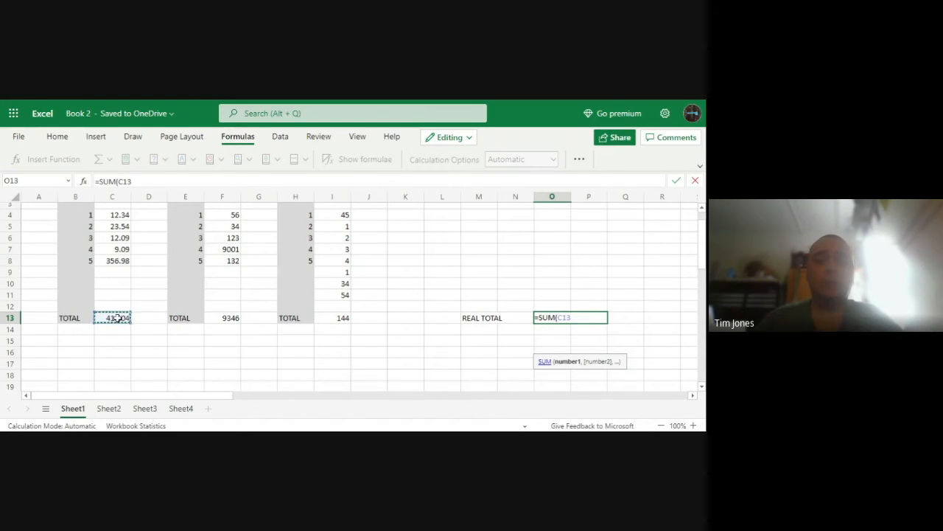
left_click(233, 319)
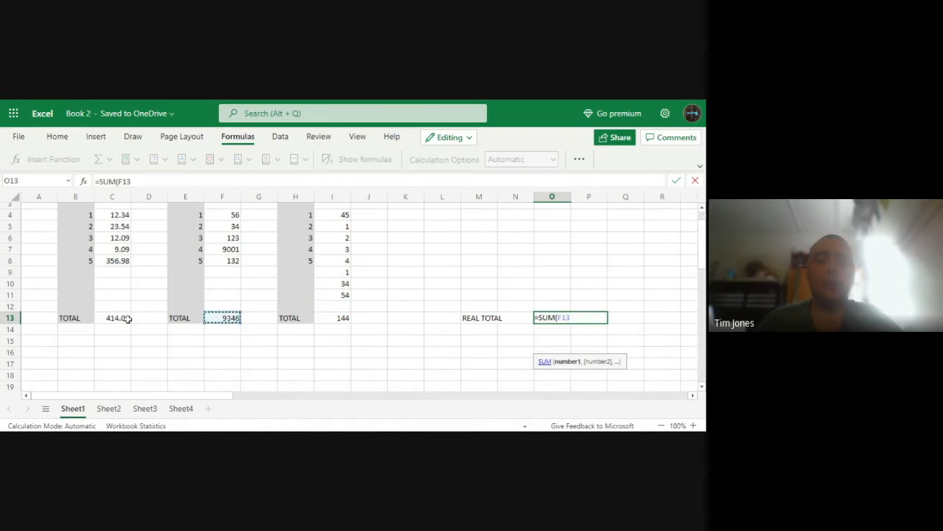
left_click(333, 317)
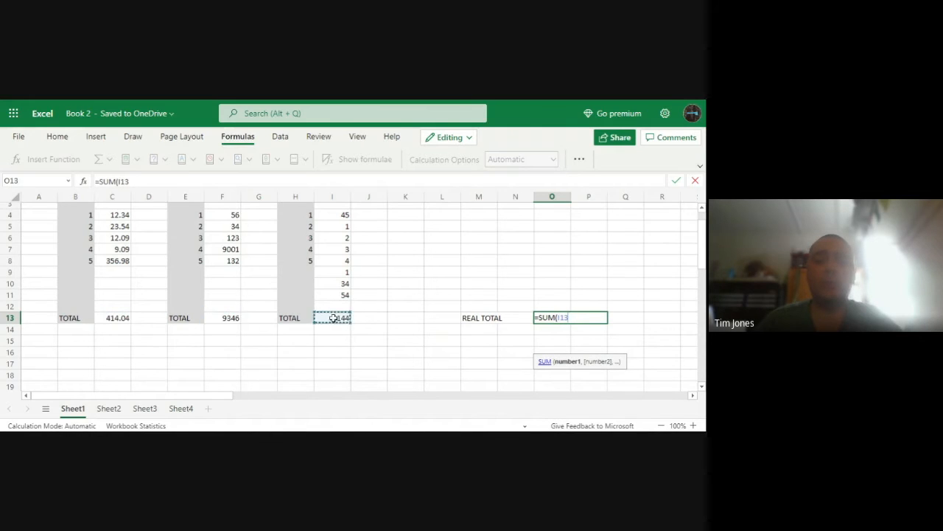
Complete the grand total in O13 as a SUM of the comma-separated class totals C13, F13 and I13
left_click(234, 318)
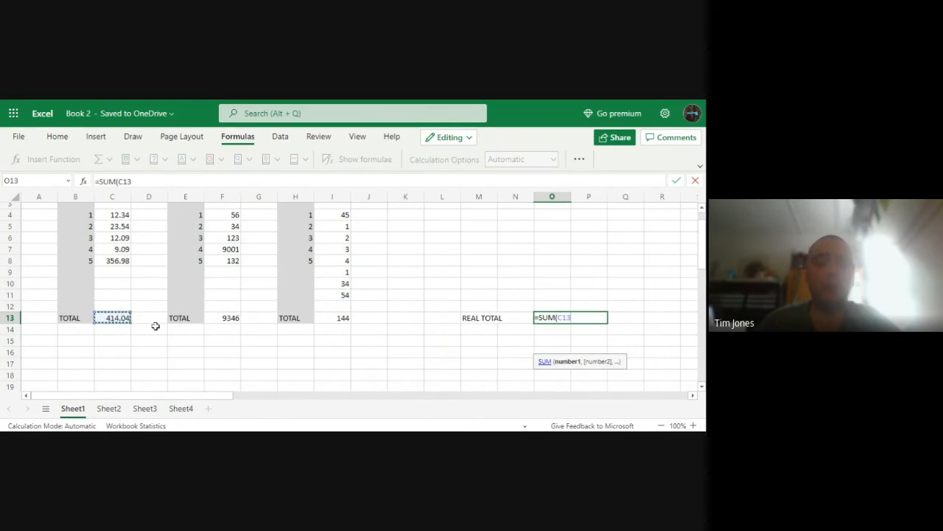
type(",")
left_click(220, 321)
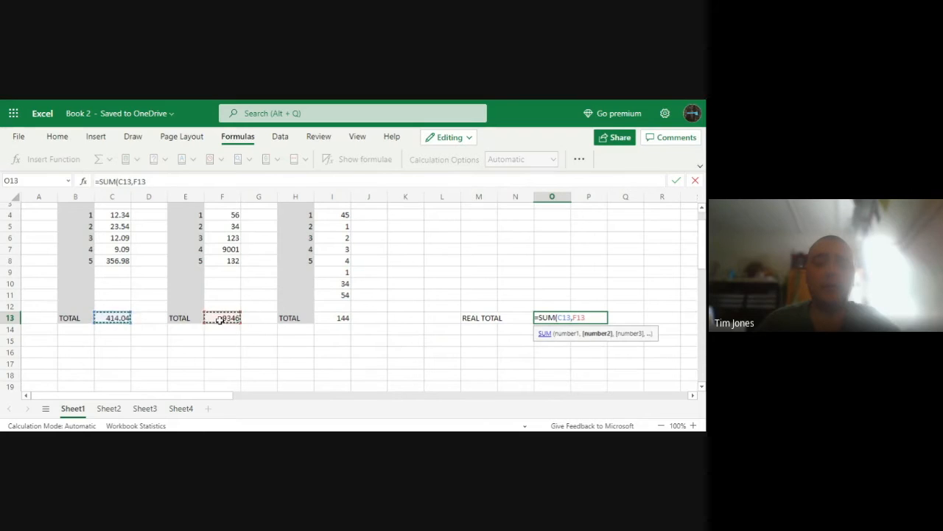
type(",")
left_click(327, 317)
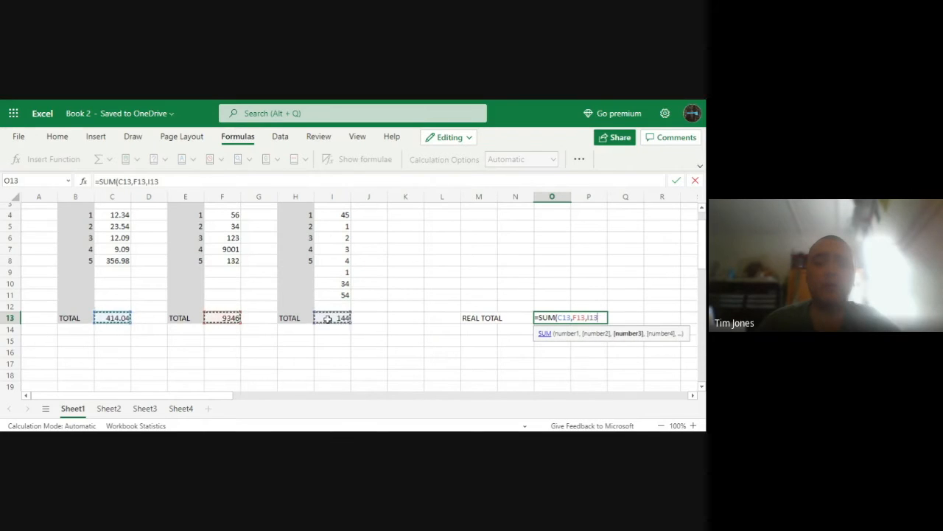
scroll(393, 381, "up", 1)
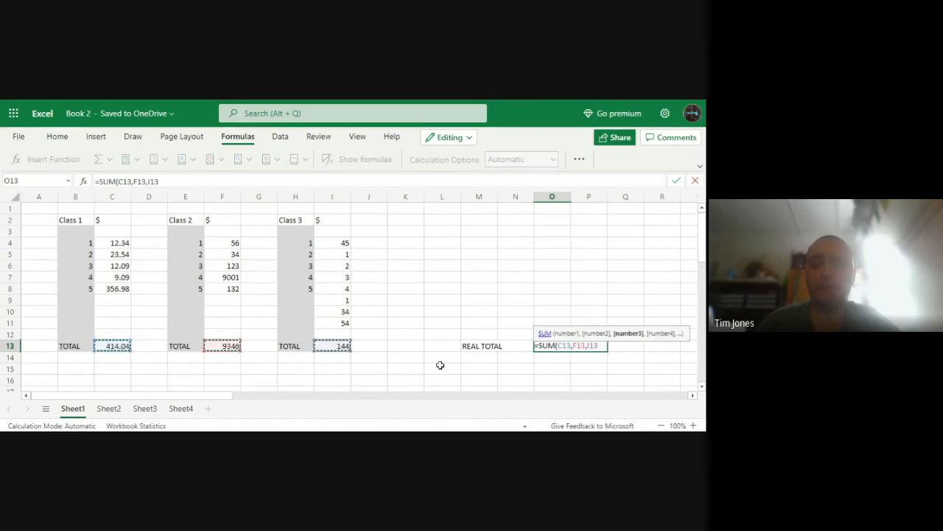
scroll(412, 321, "down", 1)
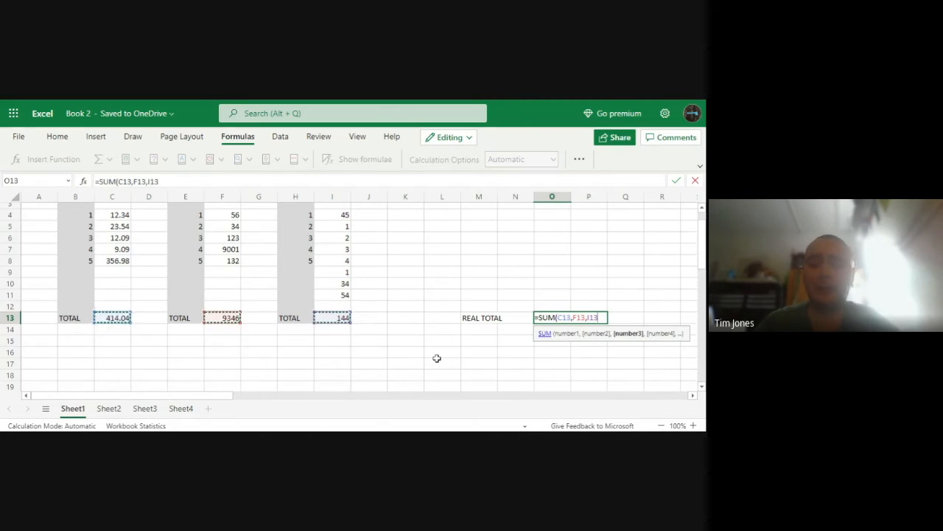
key("Return")
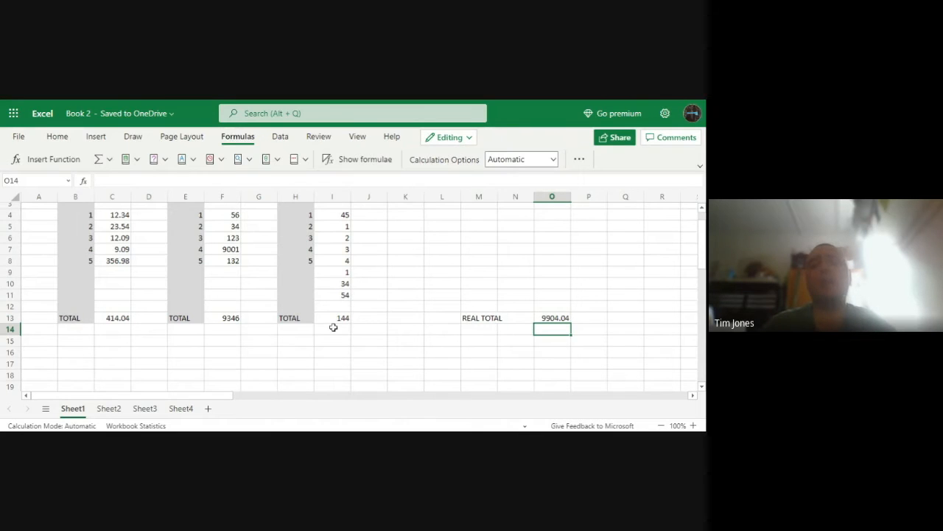
Add more Class 1 amounts: 12 in C9, 34 in C10 and 67 in C11
scroll(300, 328, "up", 1)
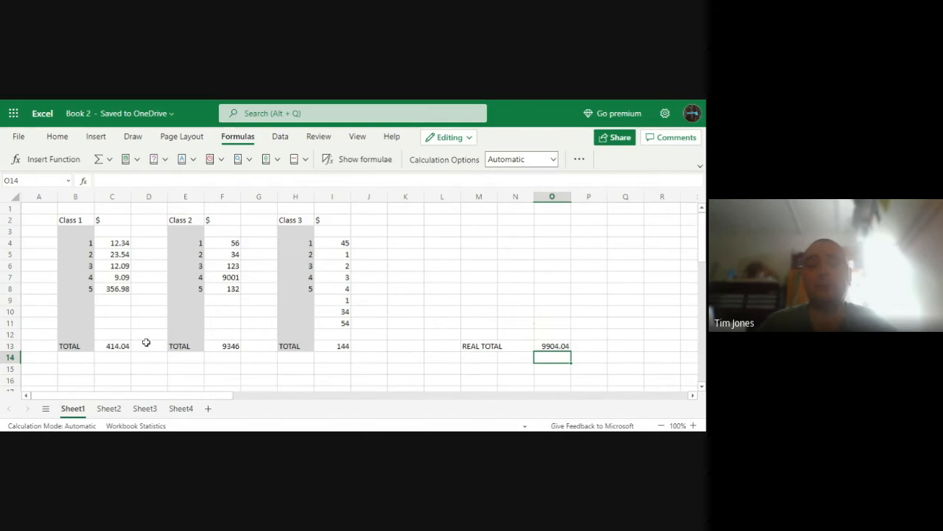
left_click(105, 301)
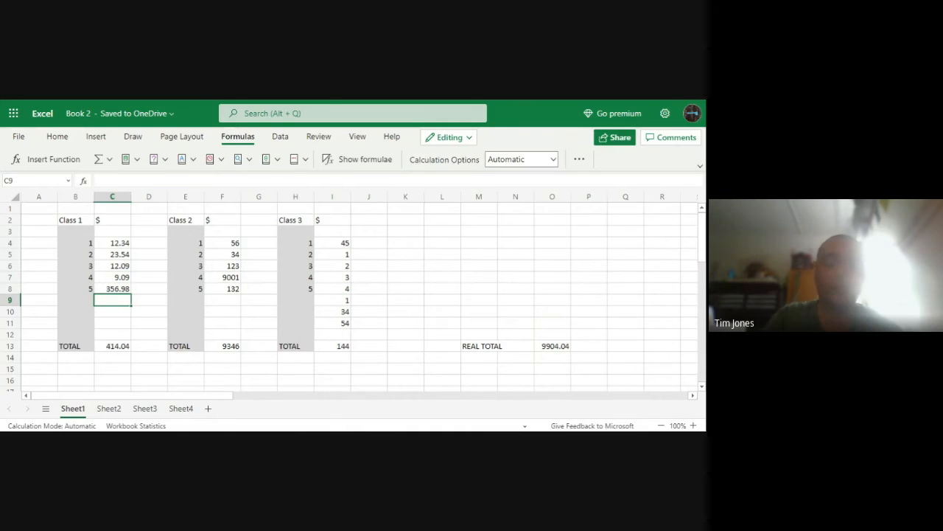
type("12")
key("Return")
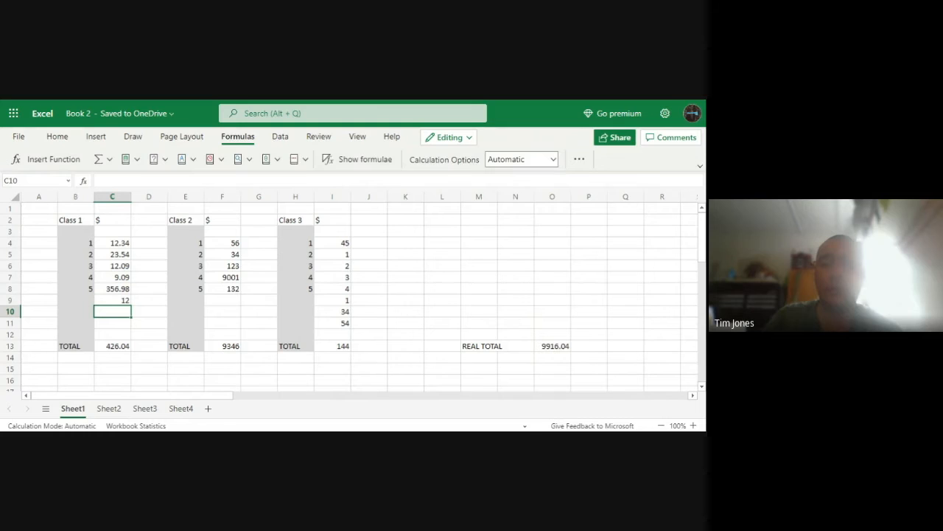
type("34")
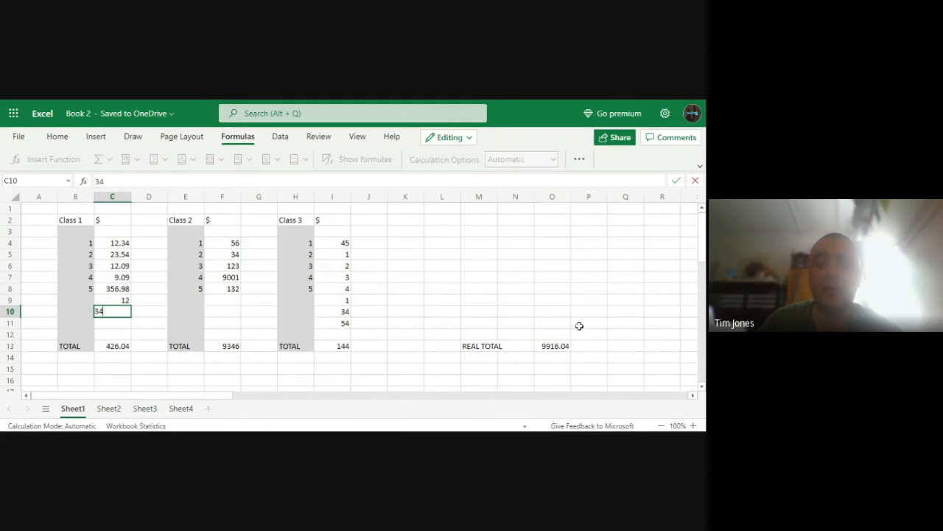
key("Return")
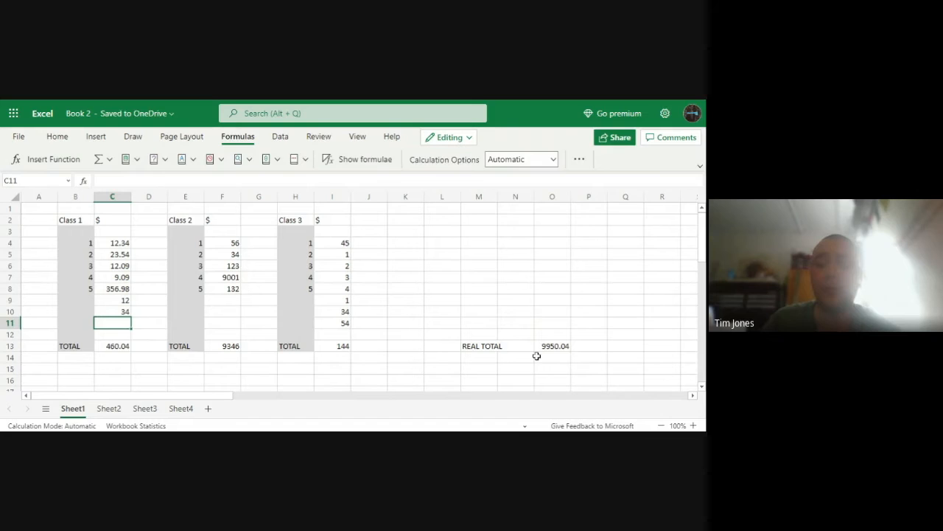
type("67")
key("Return")
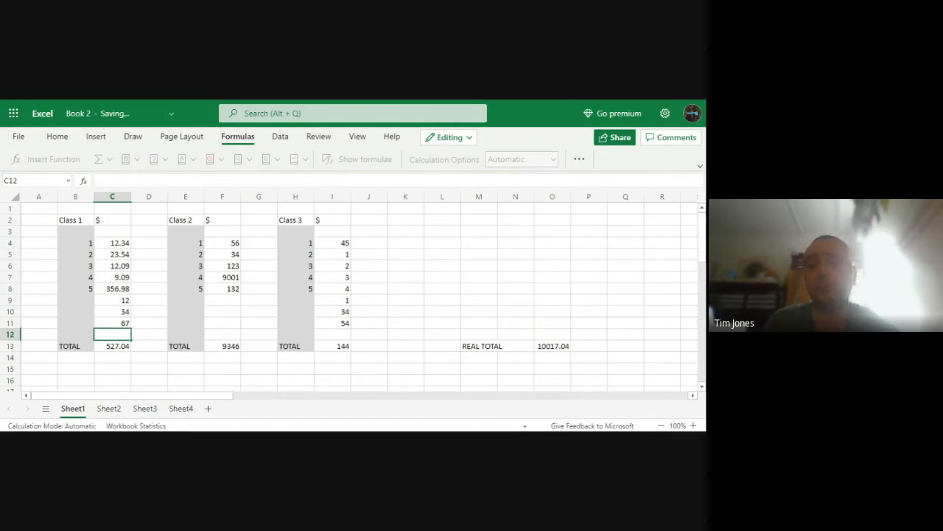
Clear the extra Class 1 amounts from C9:C11 and check the REAL TOTAL formula in O13
key("Up")
key("BackSpace")
key("Up")
key("BackSpace")
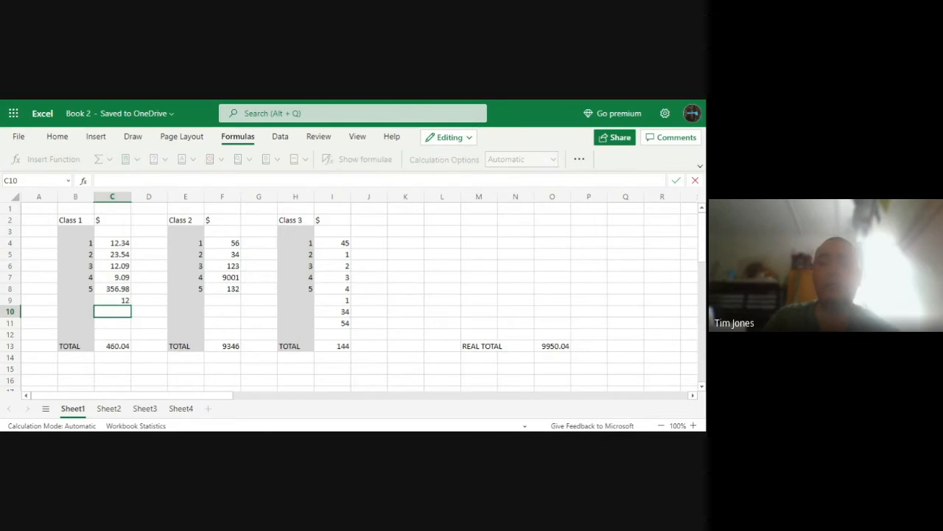
key("Up")
key("BackSpace")
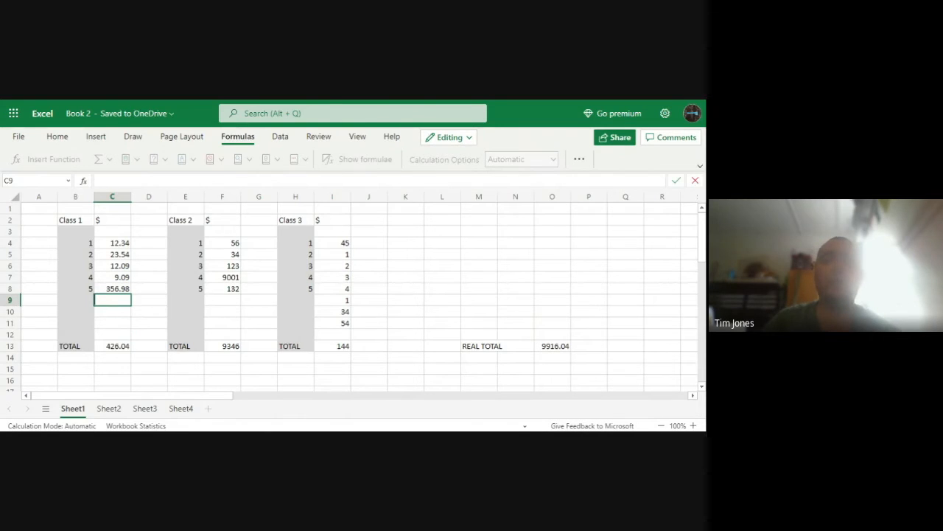
left_click(551, 346)
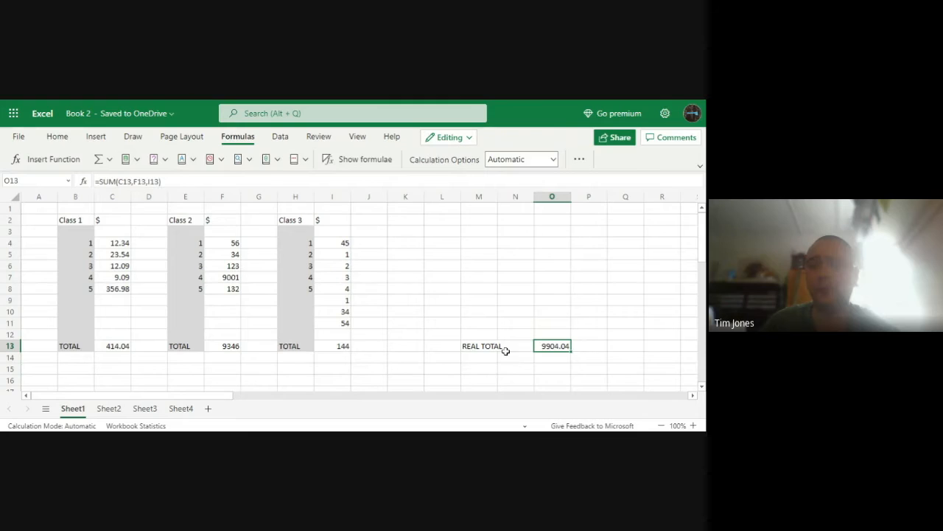
Delete the grand total formula from O13 and the REAL TOTAL label from M13
scroll(497, 353, "down", 2)
scroll(493, 346, "up", 2)
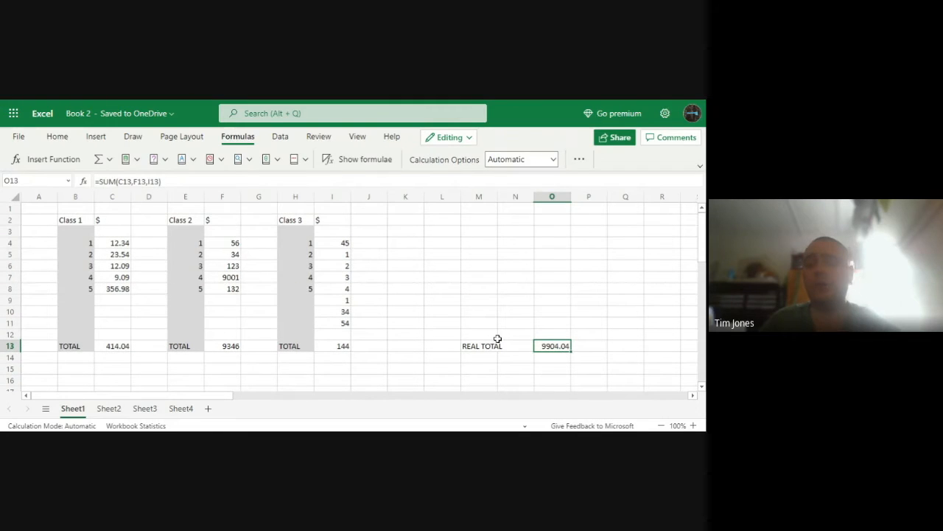
key("BackSpace")
left_click(490, 345)
key("Delete")
left_click(449, 370)
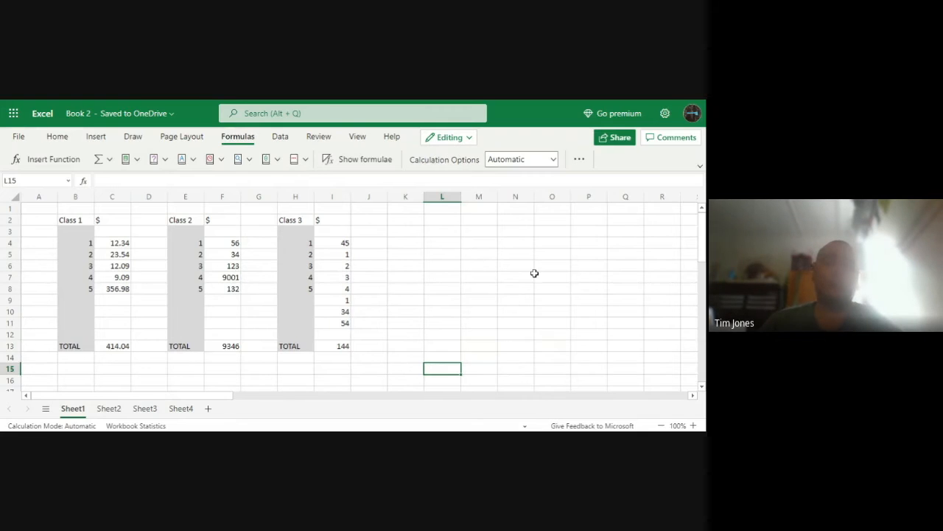
Insert an empty pie chart and move it beside the Class 3 data, over columns K to R
left_click(96, 138)
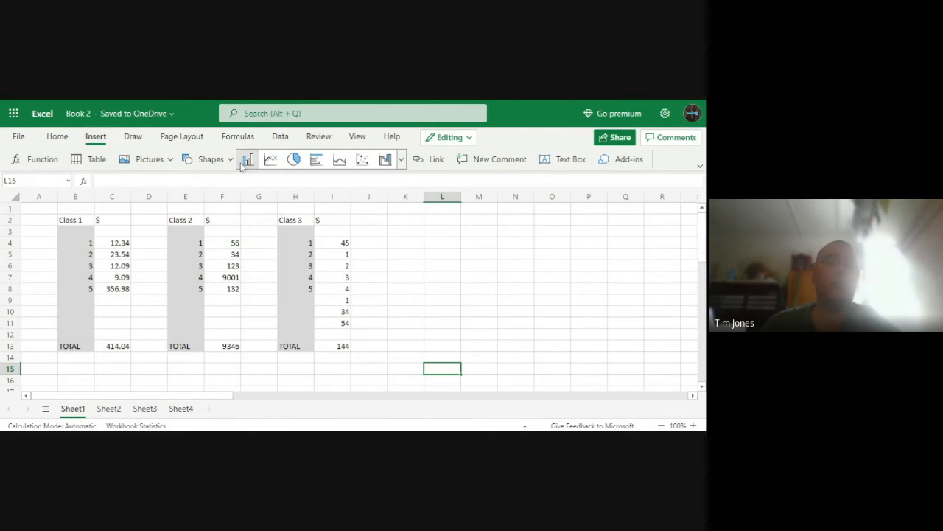
left_click(296, 161)
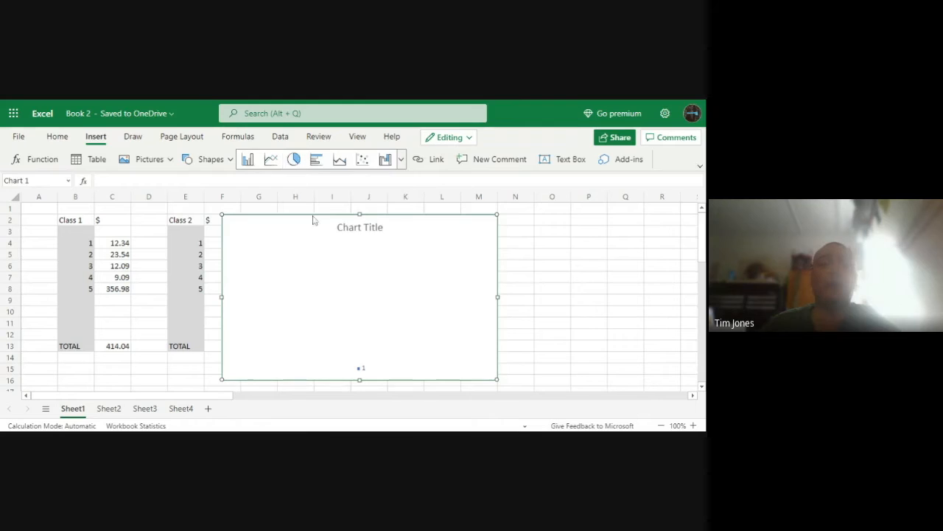
left_click_drag(297, 240, 460, 234)
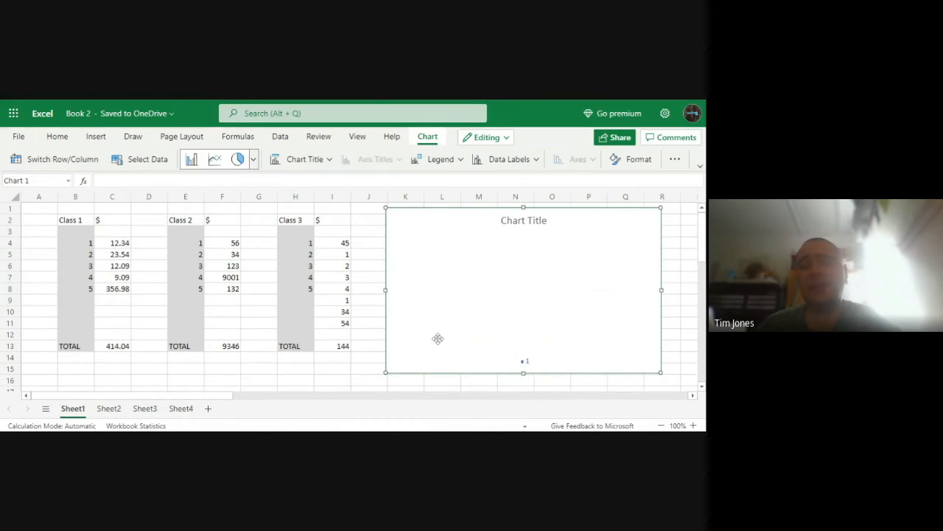
Replace the empty chart with a pie chart of the class totals in C13, F13 and I13, placed beside the Class 3 data
key("Delete")
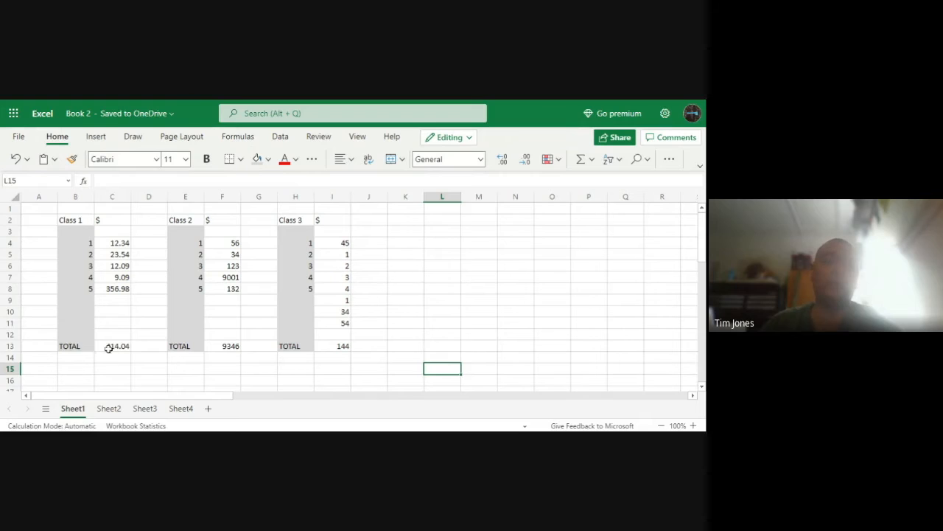
left_click(110, 347)
left_click(230, 346, "ctrl")
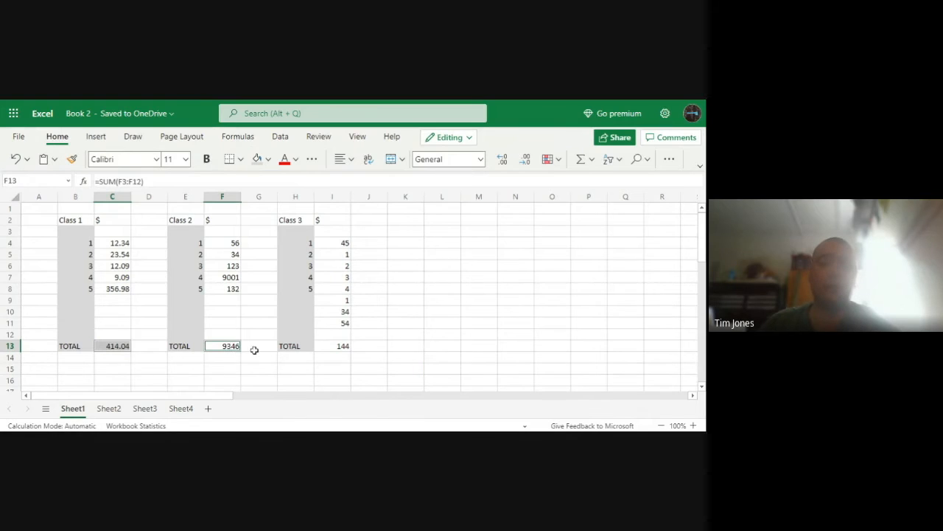
left_click(339, 346, "ctrl")
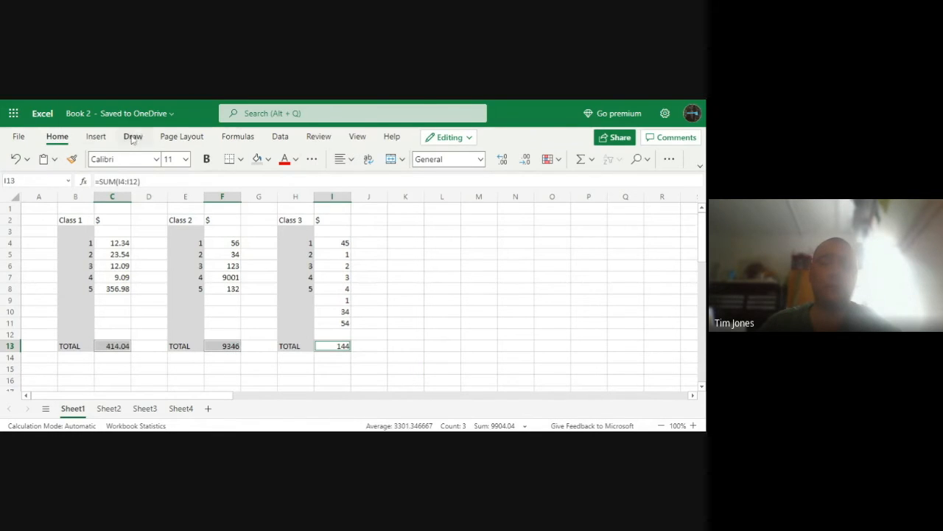
left_click(96, 137)
left_click(293, 159)
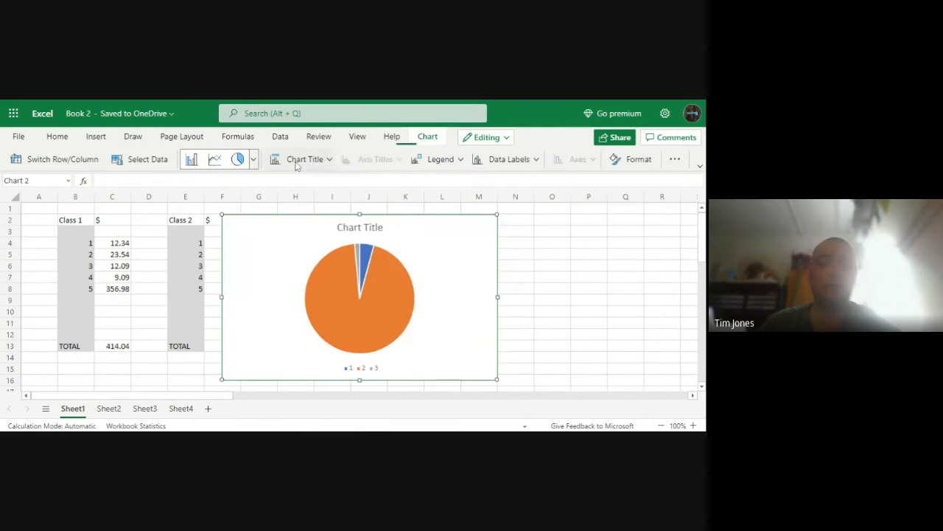
left_click_drag(305, 259, 457, 244)
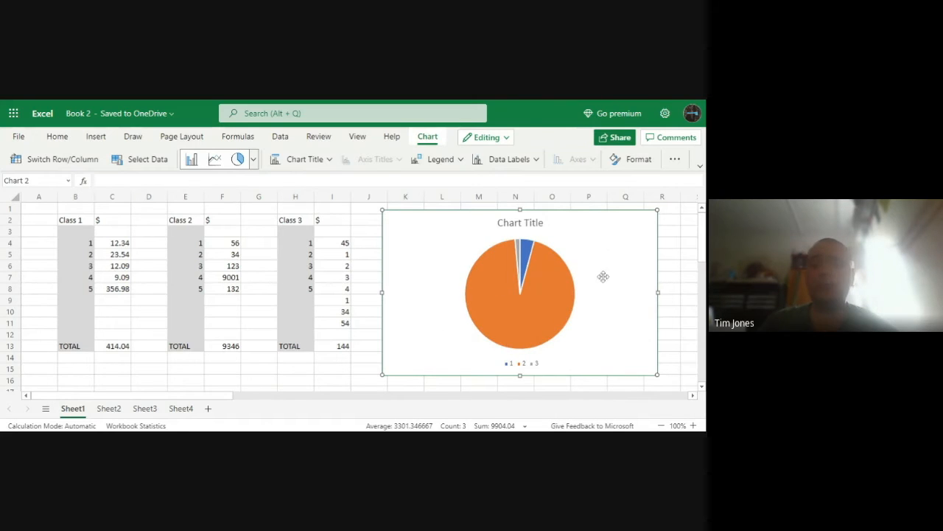
Delete the pie chart of totals and insert an empty one from a blank cell, placed over columns K to R
key("Delete")
left_click(545, 295)
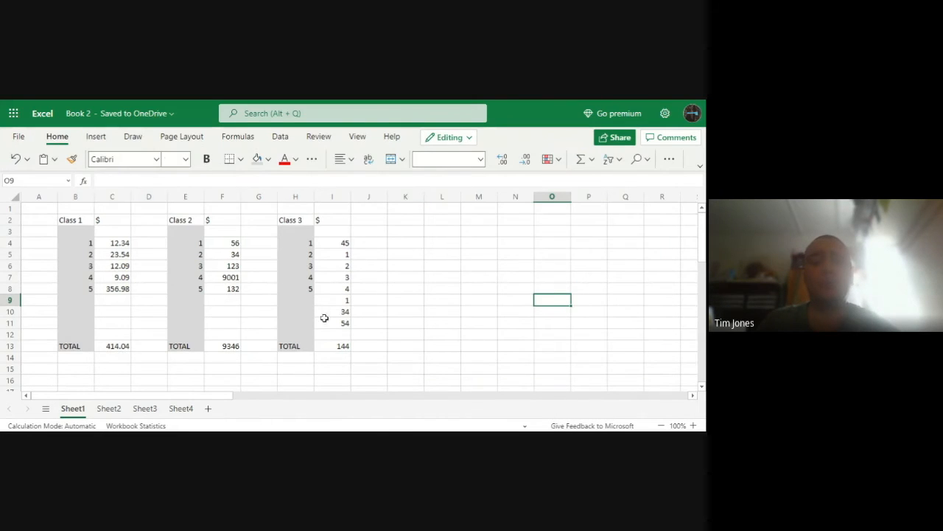
left_click(523, 317)
left_click(96, 136)
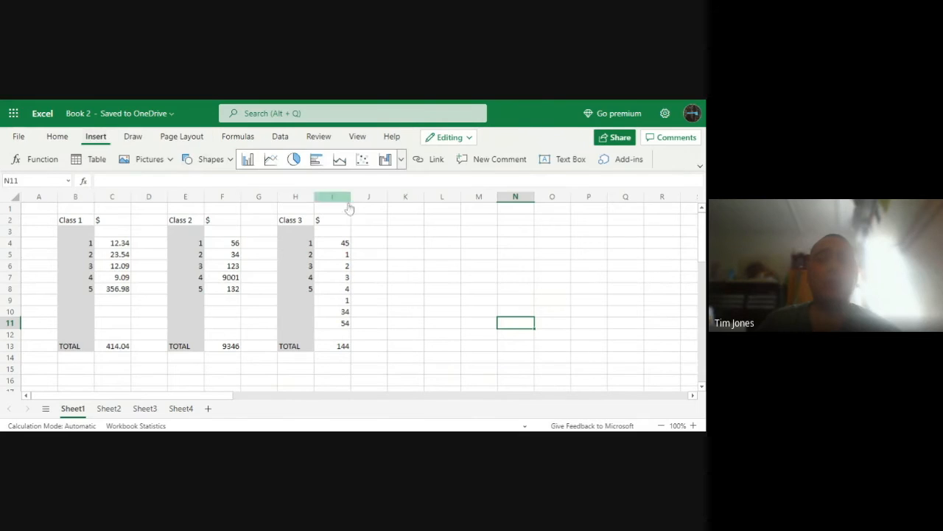
left_click(293, 160)
left_click_drag(440, 257, 564, 277)
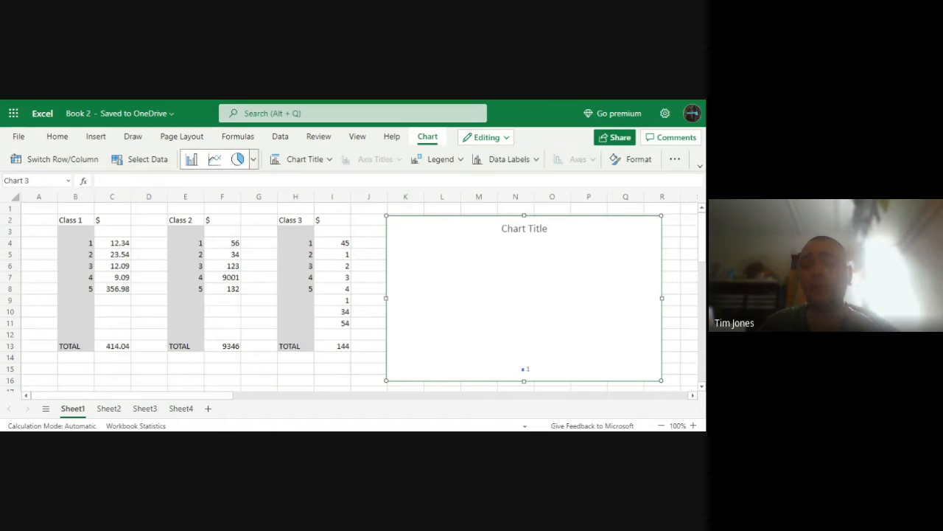
Look at the empty chart's formatting options, close them and delete the chart
right_click(472, 284)
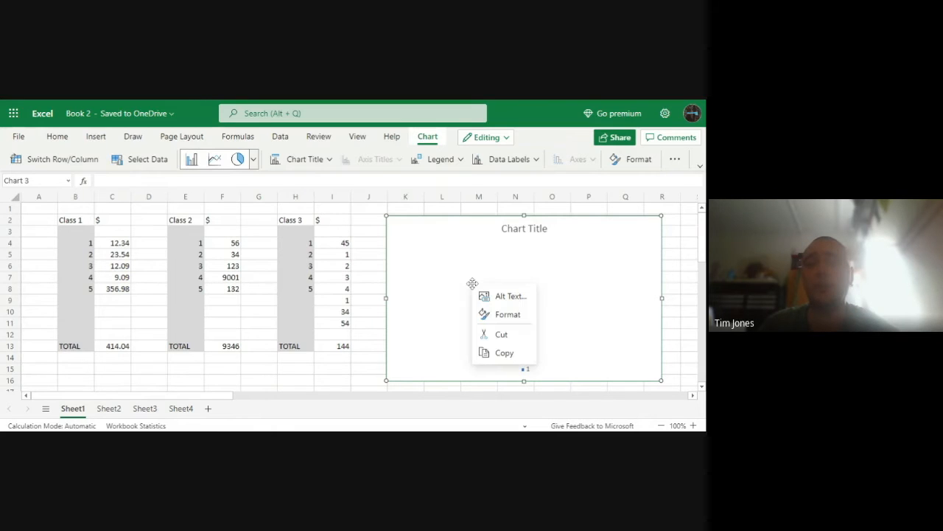
left_click(469, 275)
scroll(479, 275, "down", 1)
scroll(486, 284, "up", 1)
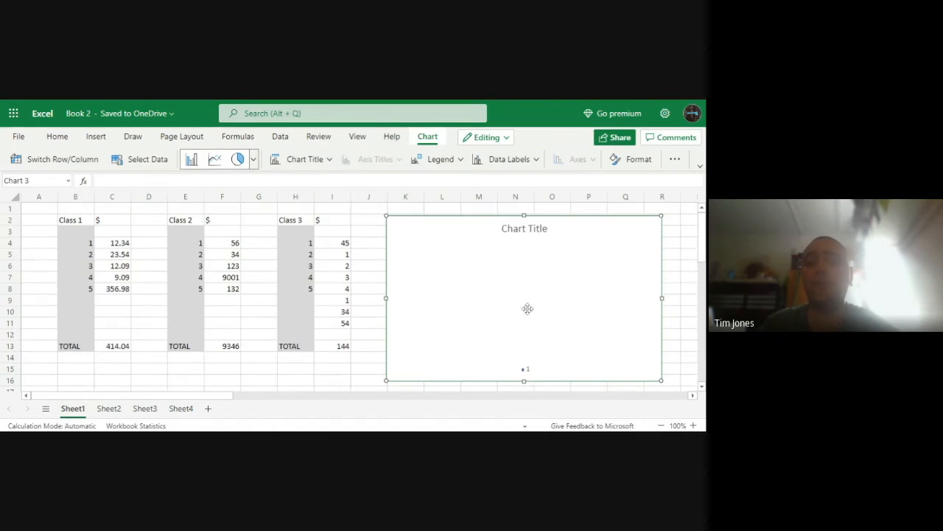
right_click(504, 315)
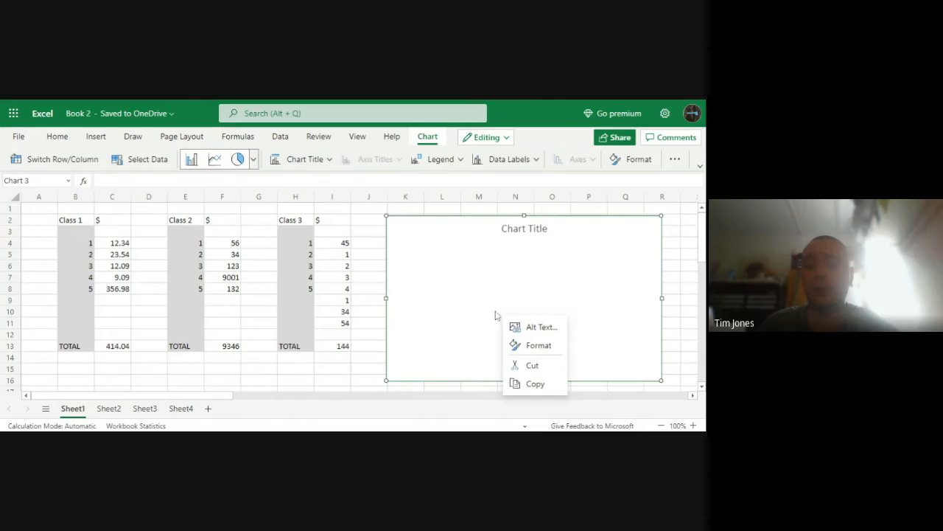
left_click(536, 344)
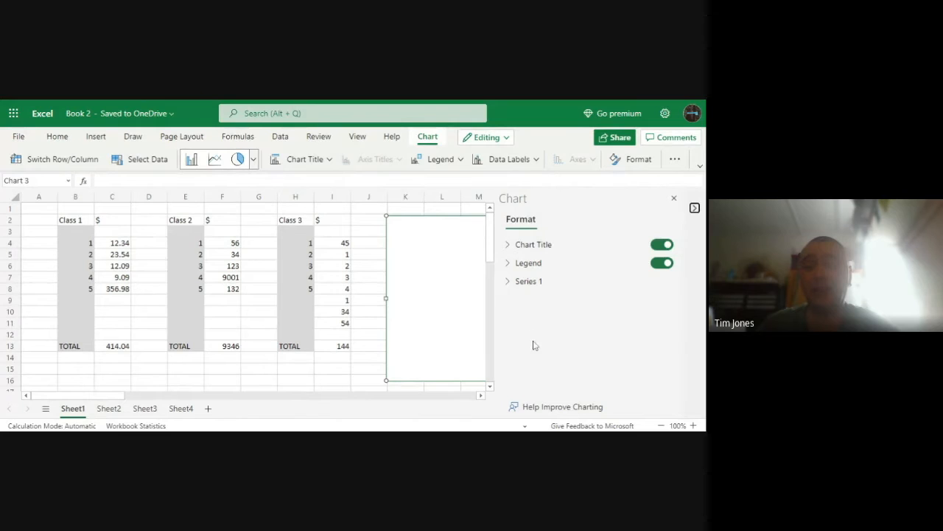
left_click(674, 198)
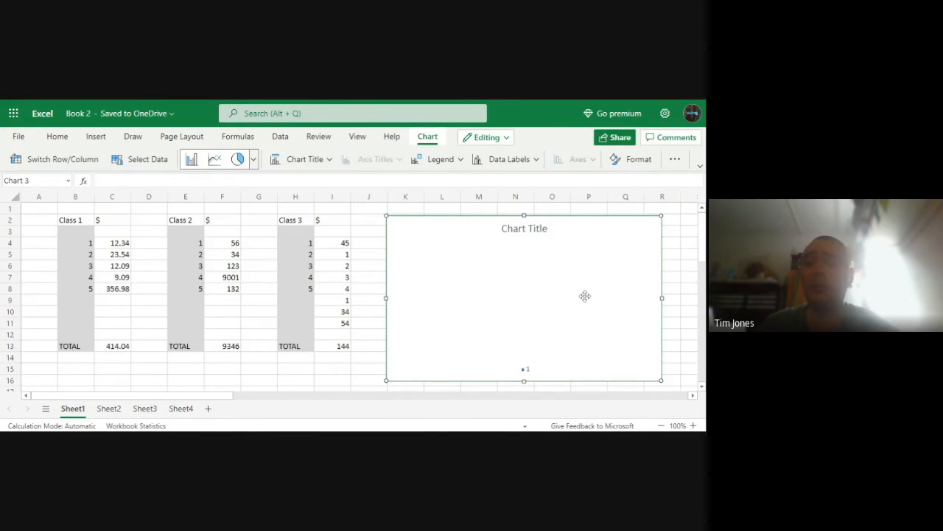
key("Delete")
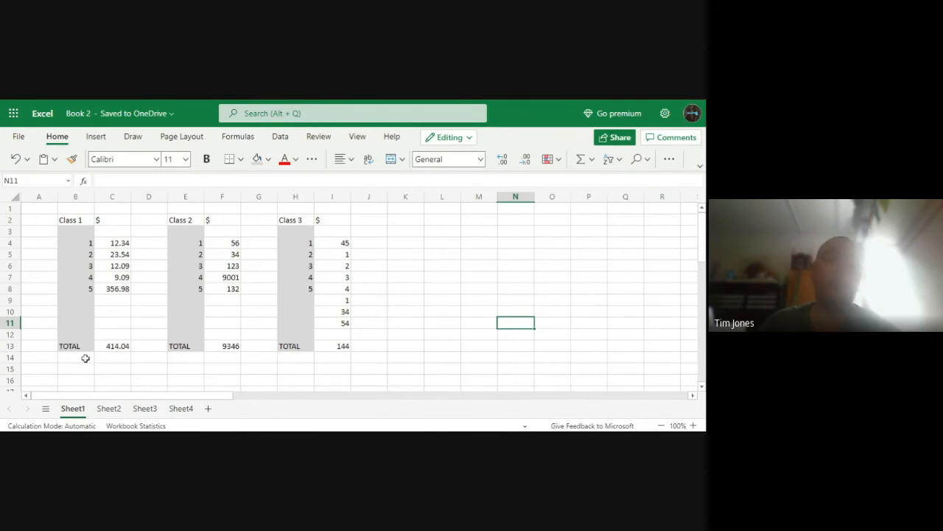
Insert a pie chart of the totals in C13, F13 and I13 and move it clear of the class data
left_click(121, 347)
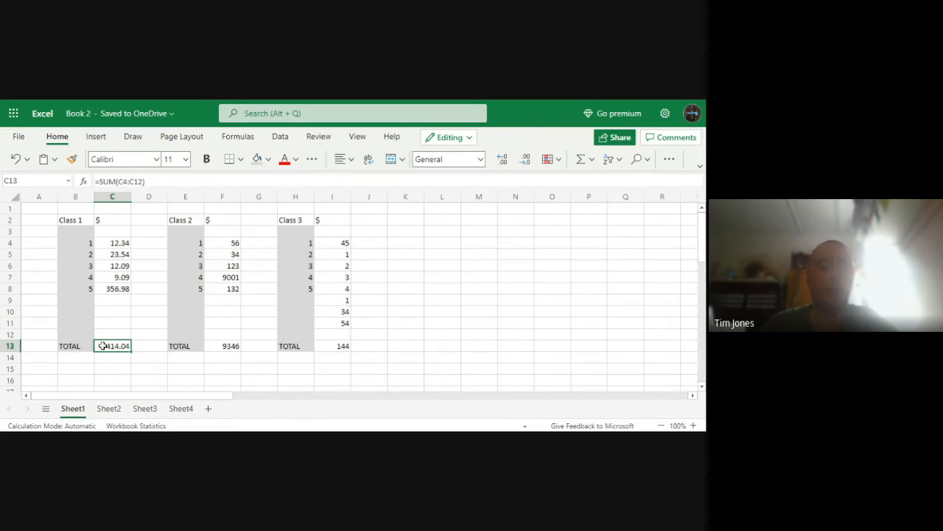
left_click(217, 344, "ctrl")
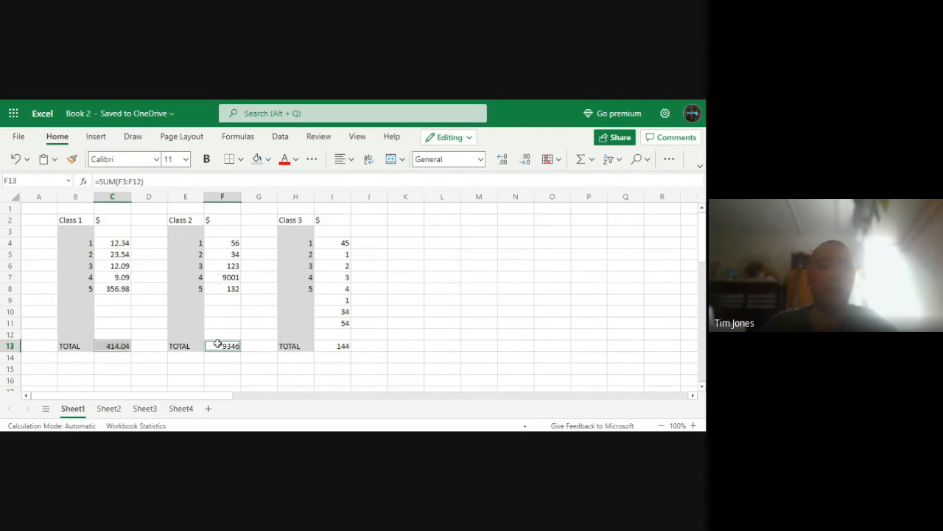
left_click(335, 347, "ctrl")
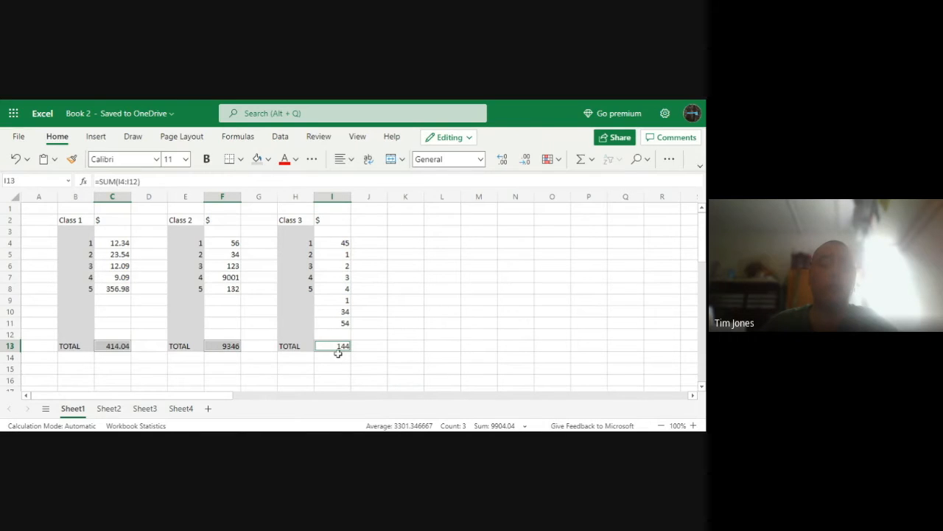
left_click(96, 137)
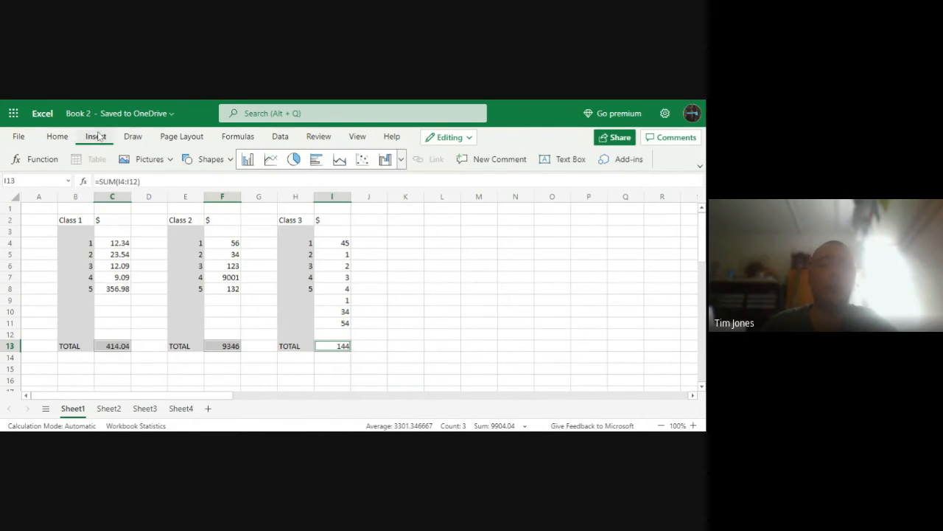
left_click(293, 159)
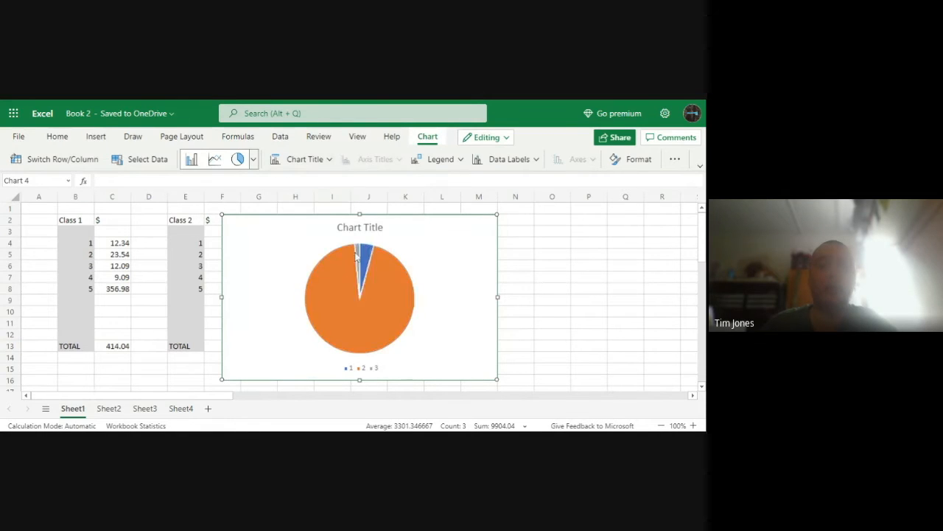
left_click_drag(307, 260, 465, 267)
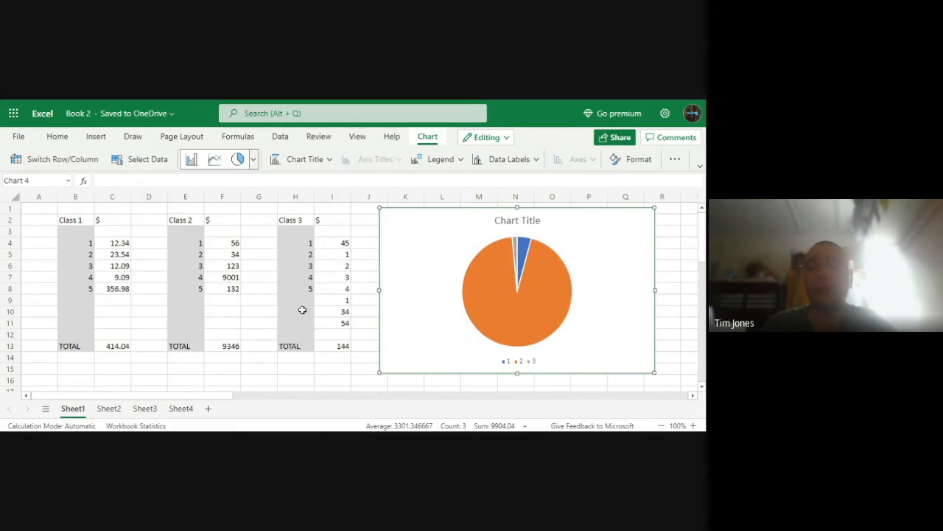
Enter 8000 in C10 as a Class 1 amount and shift the pie chart slightly farther from the Class 3 data
left_click(114, 311)
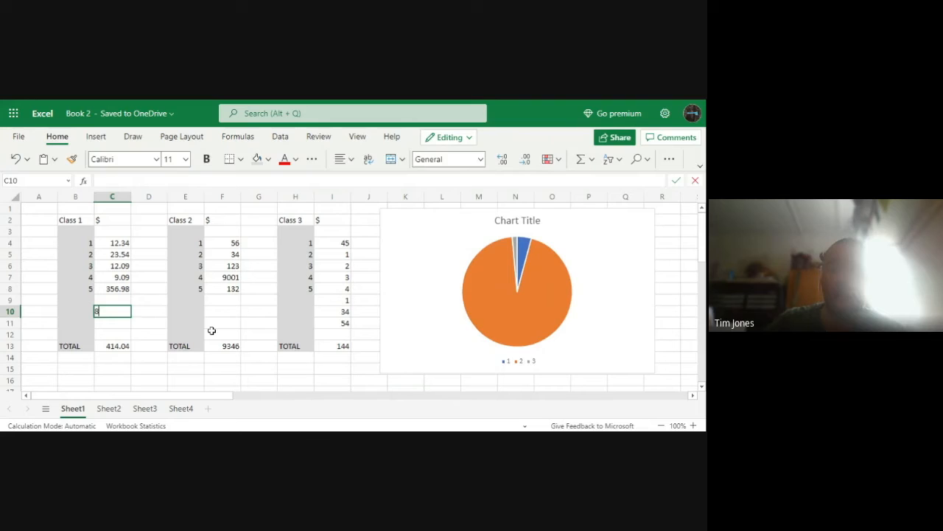
left_click(191, 378)
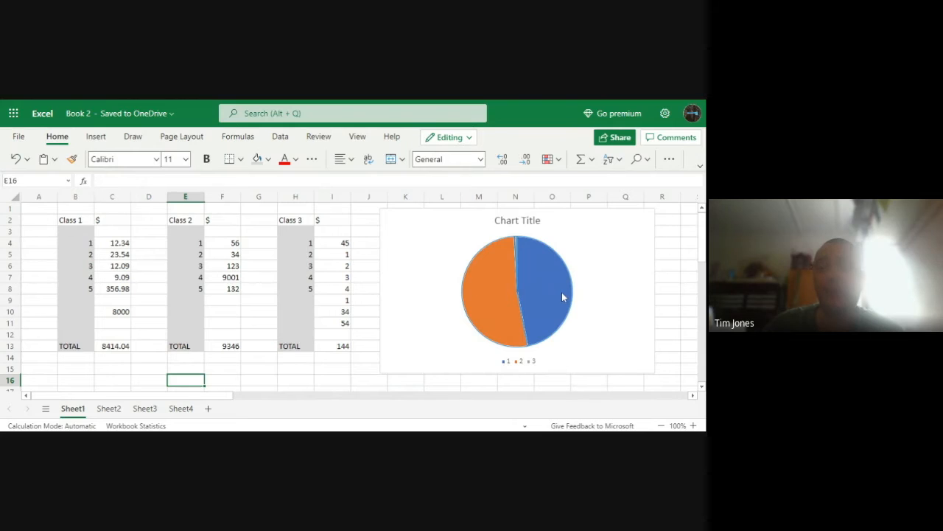
left_click_drag(580, 243, 604, 249)
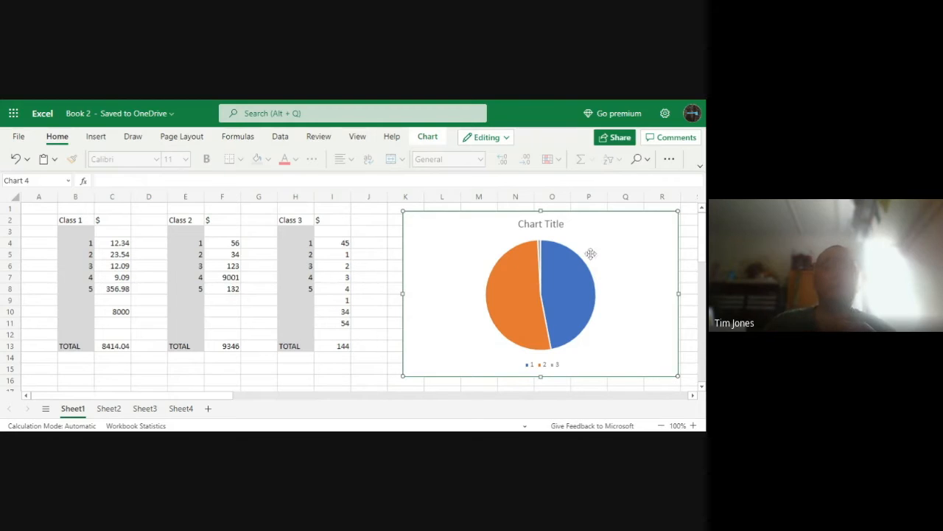
Clear the first Class 1 amount in C4 and delete the pie chart
left_click_drag(123, 238, 125, 311)
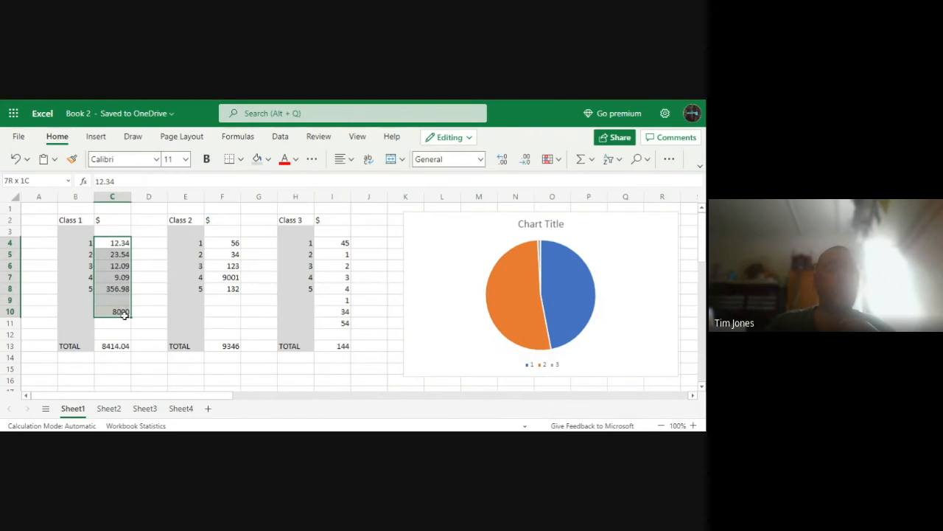
key("BackSpace")
left_click(502, 303)
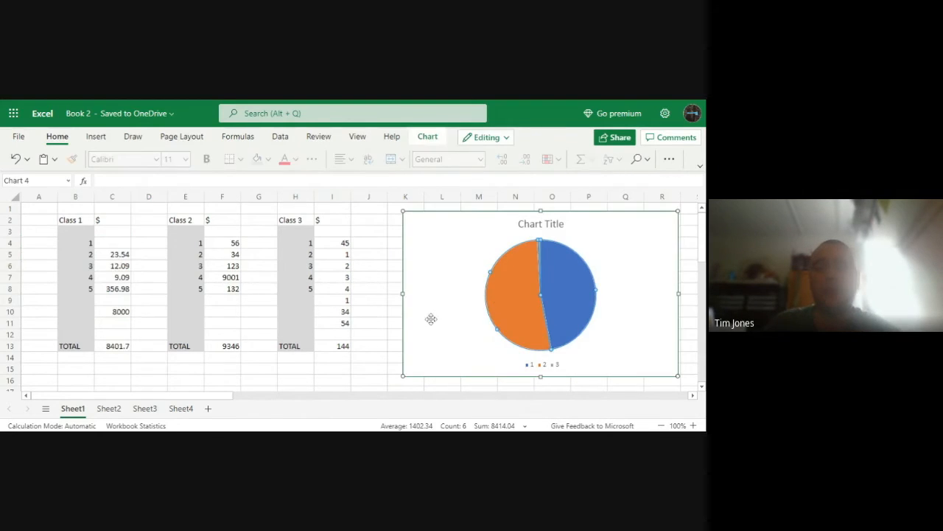
left_click(437, 263)
key("BackSpace")
Clear all remaining amounts of Class 3, Class 2 and Class 1, keeping the TOTAL formulas in row 13
left_click_drag(341, 358, 331, 240)
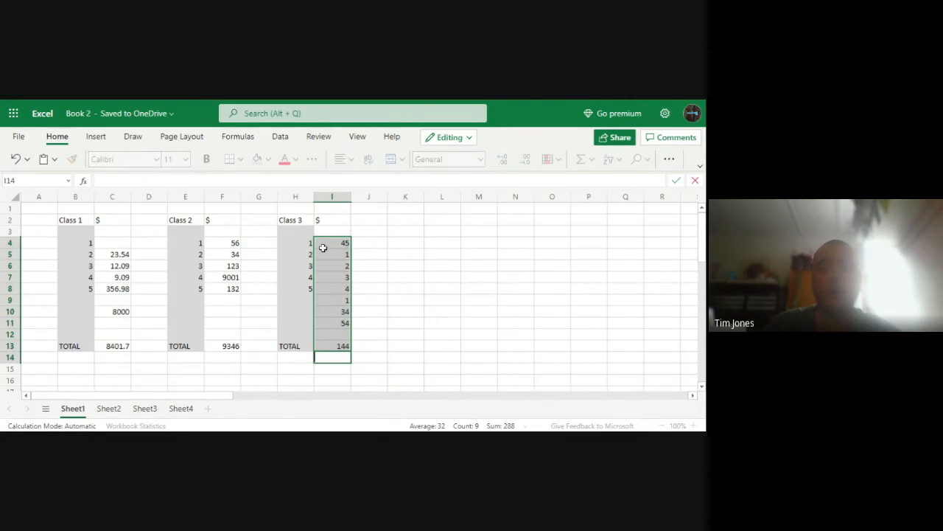
left_click(341, 325)
left_click_drag(343, 336, 332, 244)
key("Delete")
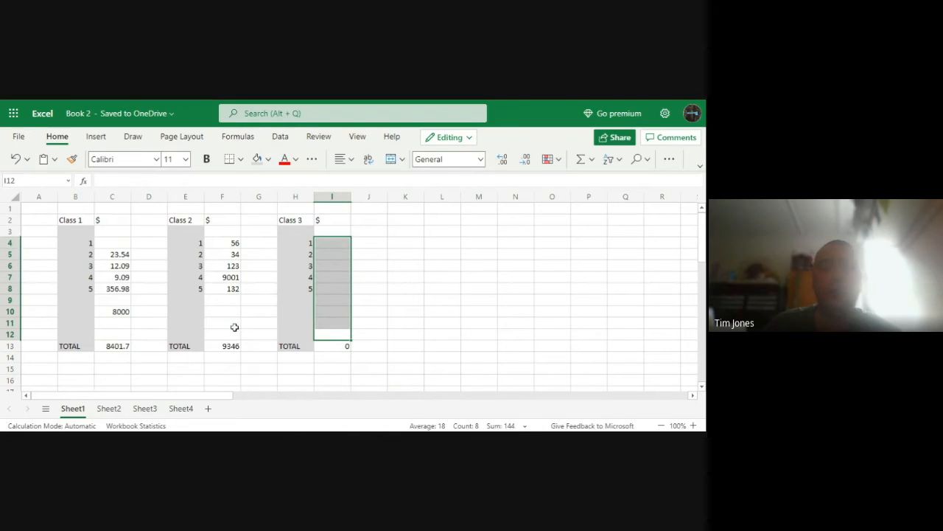
left_click_drag(234, 326, 236, 242)
key("Delete")
left_click_drag(116, 325, 120, 254)
key("Delete")
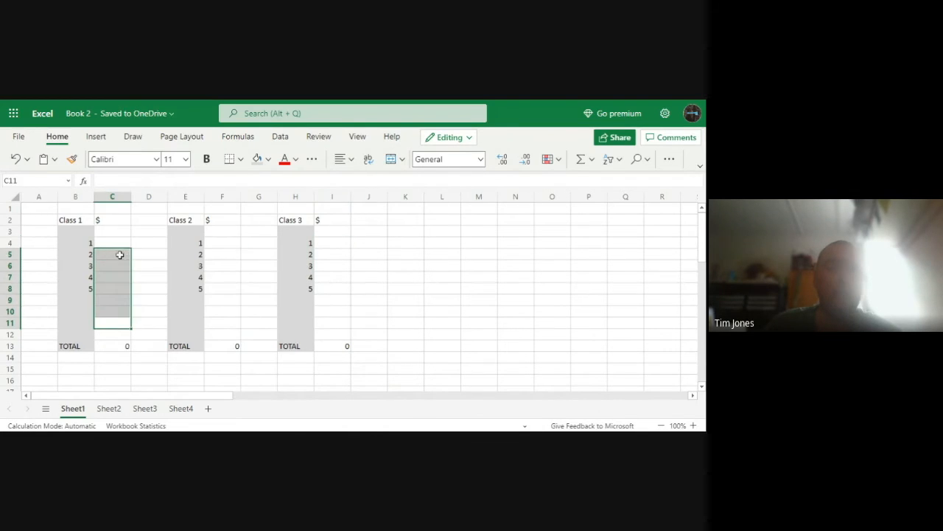
Select the three class total cells C13, F13 and I13 together to point them out
left_click(493, 276)
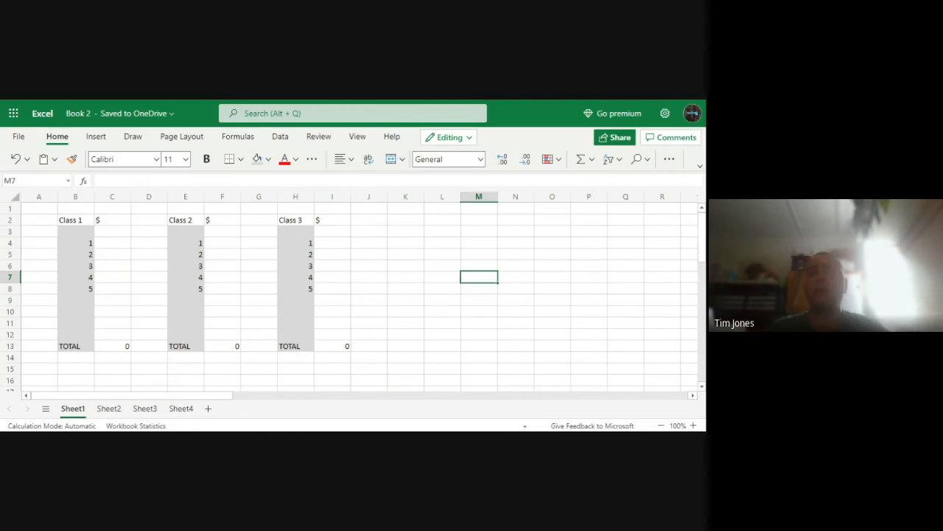
left_click(520, 266)
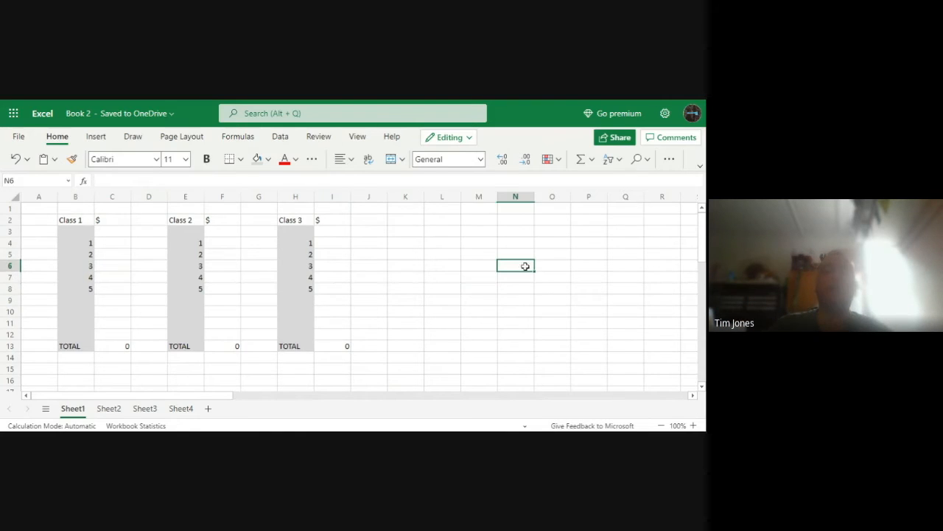
left_click(124, 347)
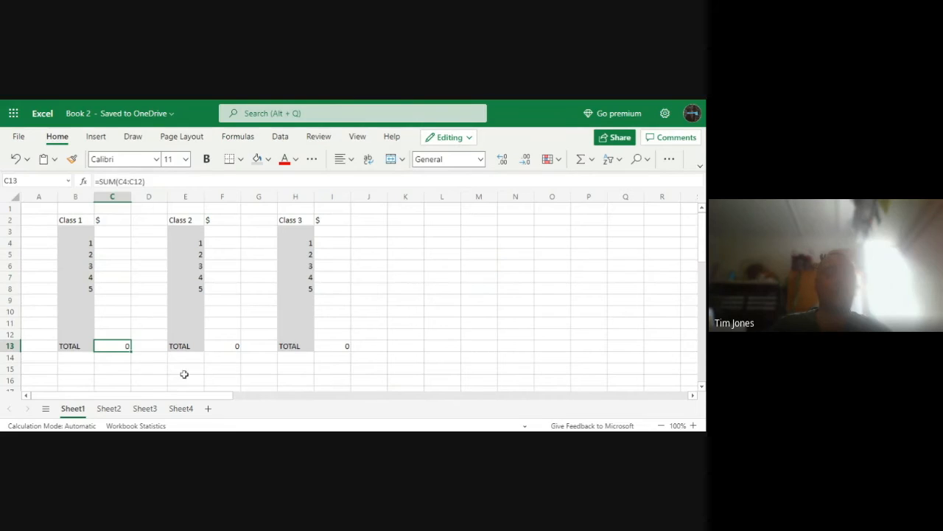
left_click(230, 351, "ctrl")
left_click(325, 346, "ctrl")
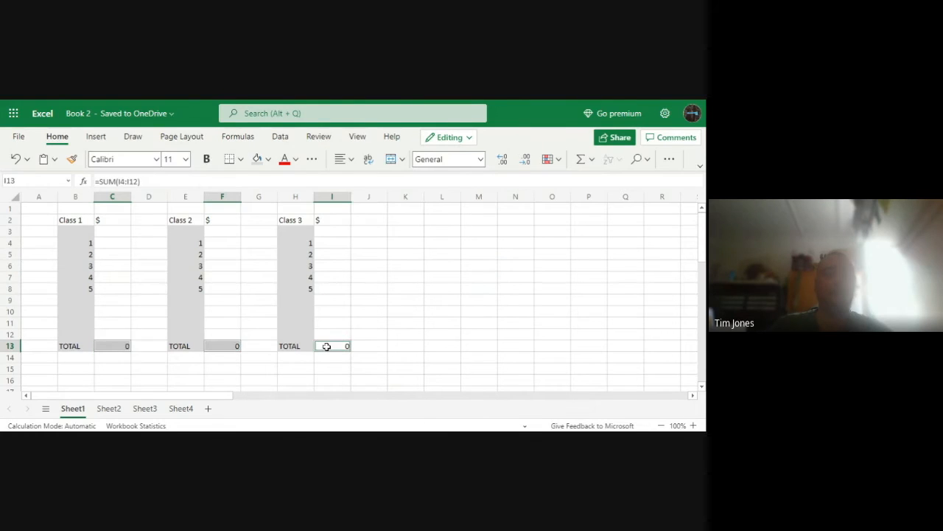
left_click(138, 377)
Inspect the SUM formulas in the three class total cells C13, F13 and I13 one after another
left_click(118, 343)
double_click(118, 344)
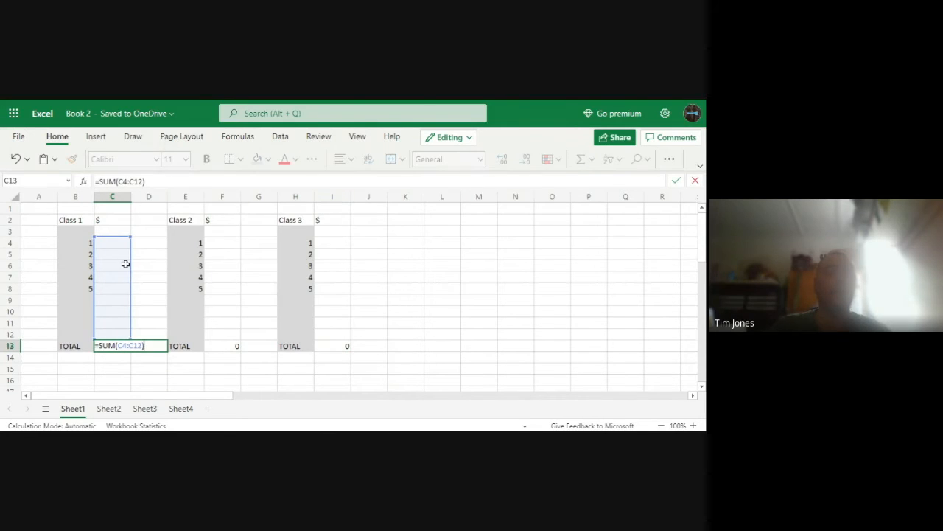
left_click(155, 375)
left_click(228, 344)
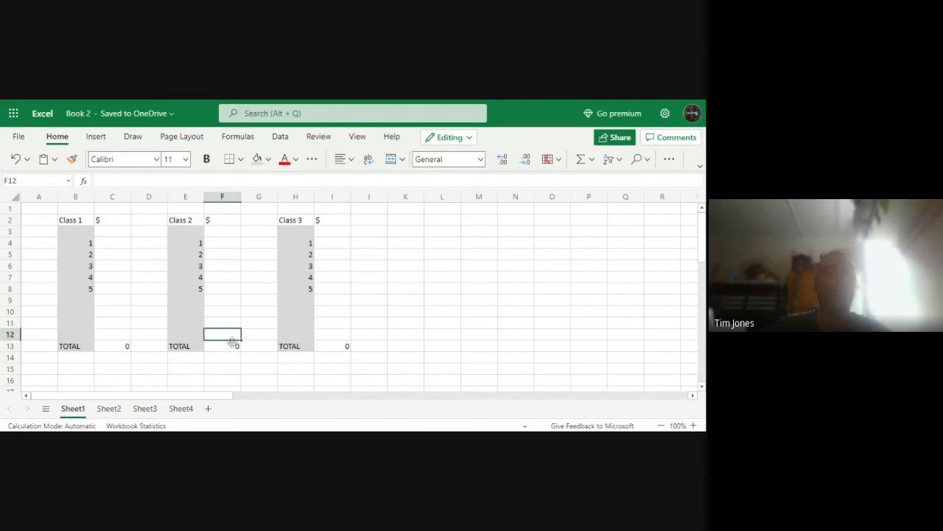
double_click(228, 344)
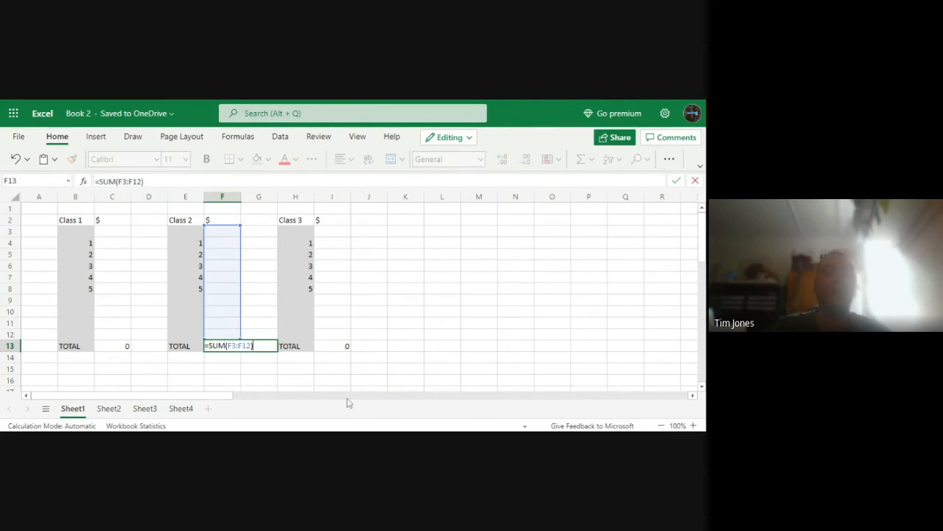
left_click(365, 367)
double_click(344, 346)
left_click(382, 335)
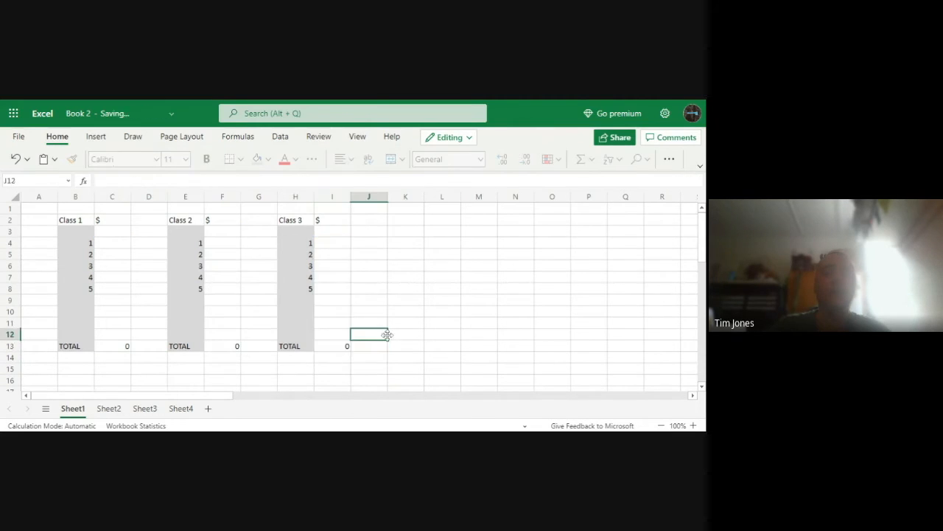
Test the Class 1 total by entering 12 in C6, and clear that amount again
left_click(122, 267)
type("12")
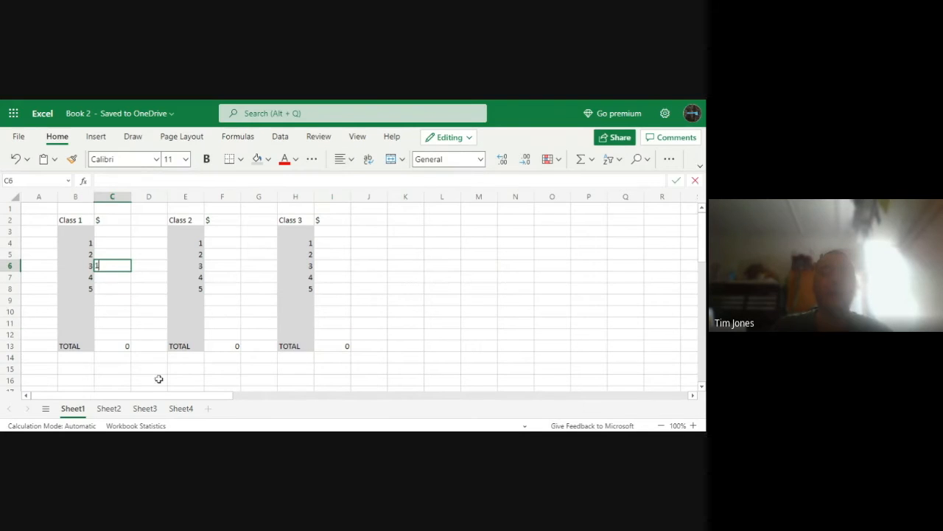
left_click(175, 380)
left_click(116, 267)
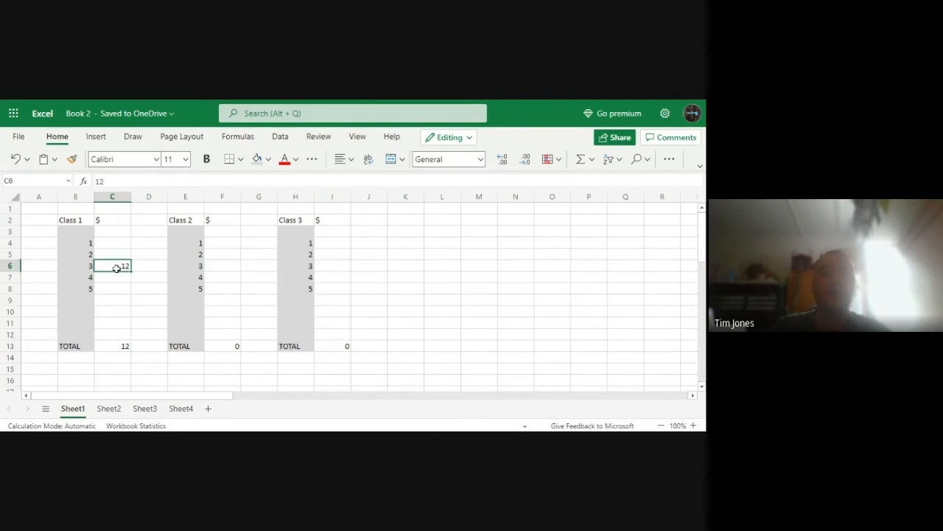
key("BackSpace")
left_click(588, 294)
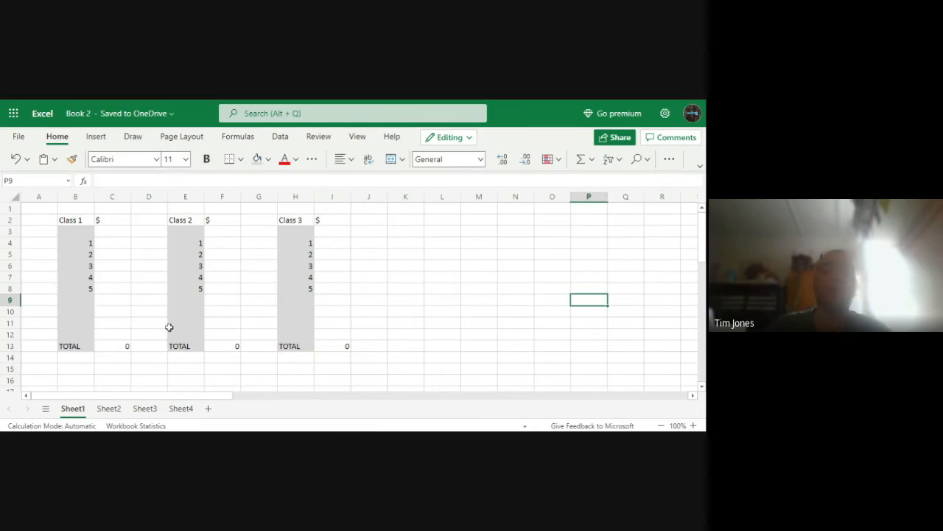
Insert a pie chart of the totals in C13, F13 and I13 and place it beside the Class 3 data over columns K to R
left_click(119, 353)
left_click(124, 346)
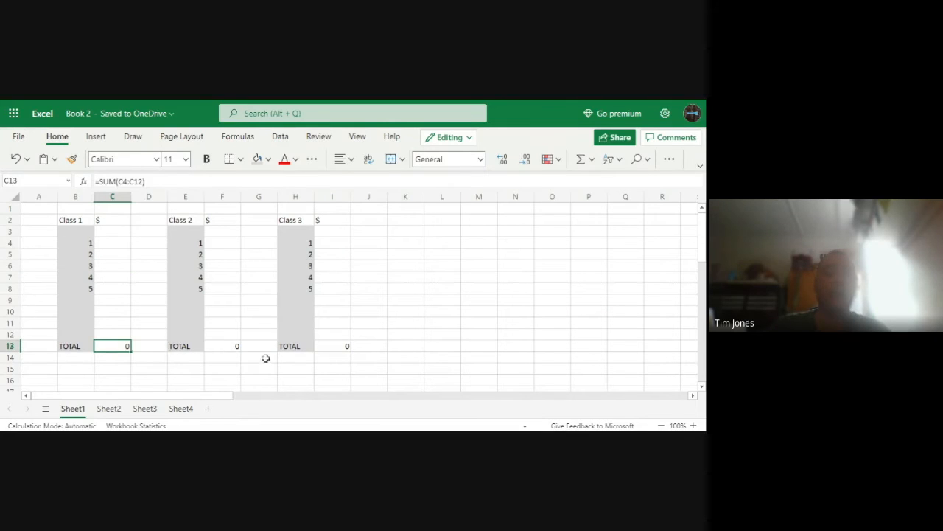
left_click(232, 349, "ctrl")
left_click(325, 347, "ctrl")
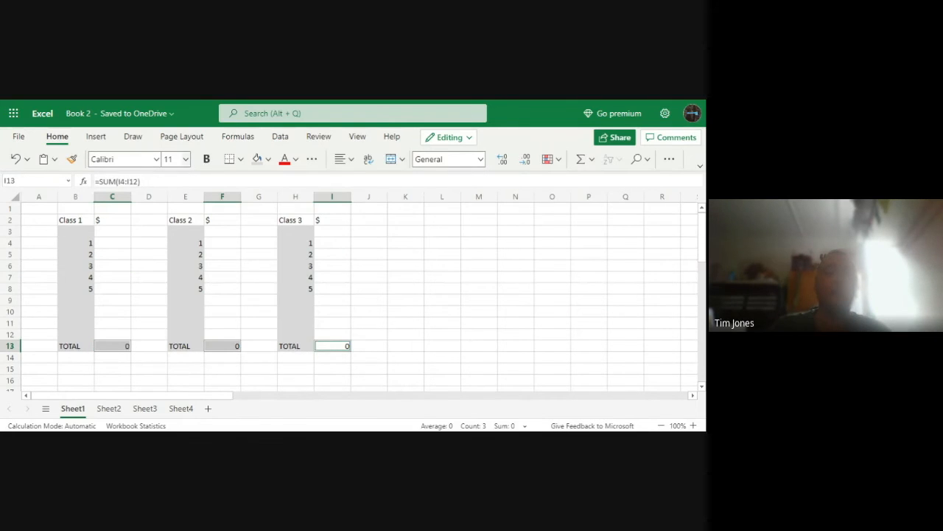
left_click(100, 138)
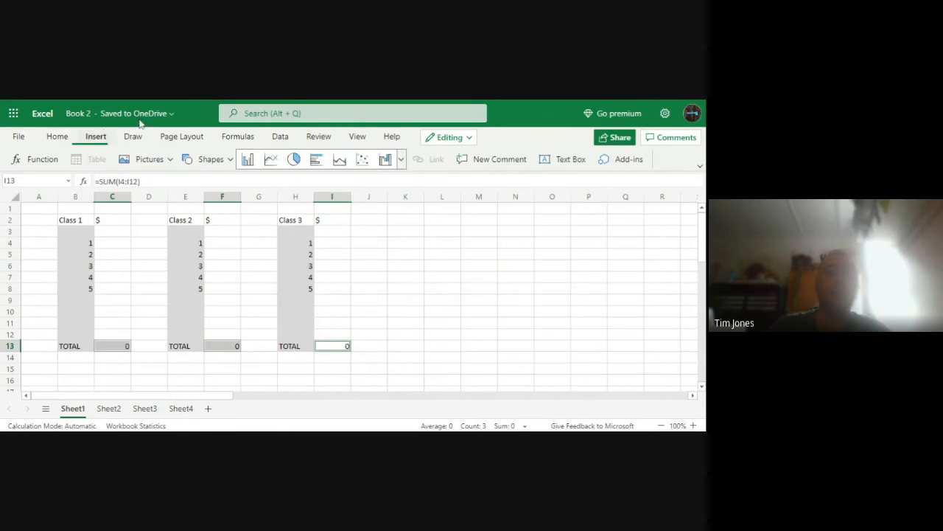
left_click(295, 160)
left_click_drag(353, 261, 464, 274)
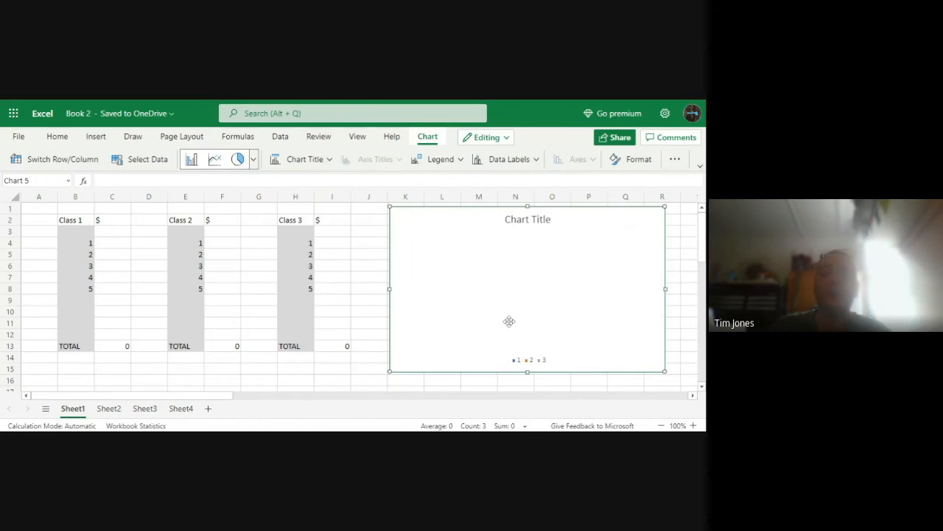
Try the pie chart with a Class 1 amount of 12 in C7, and delete that amount again
left_click(122, 278)
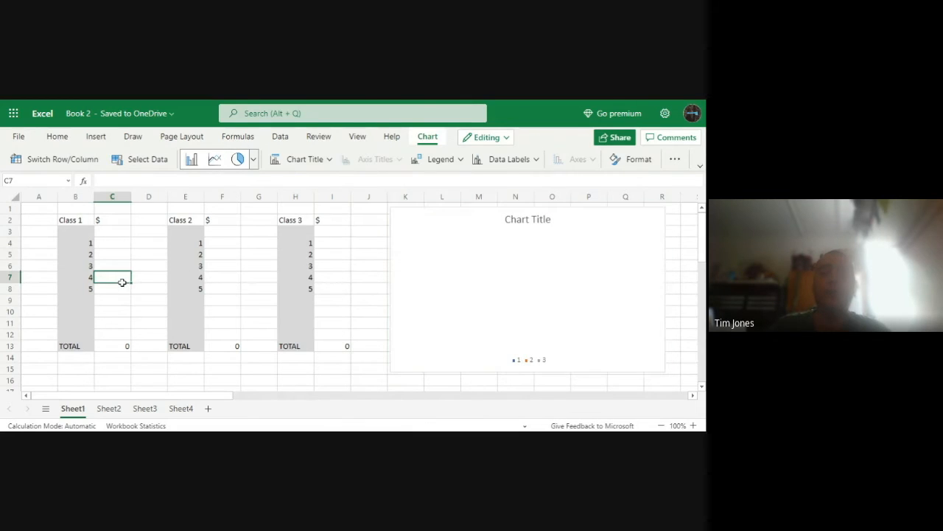
type("12")
left_click(159, 377)
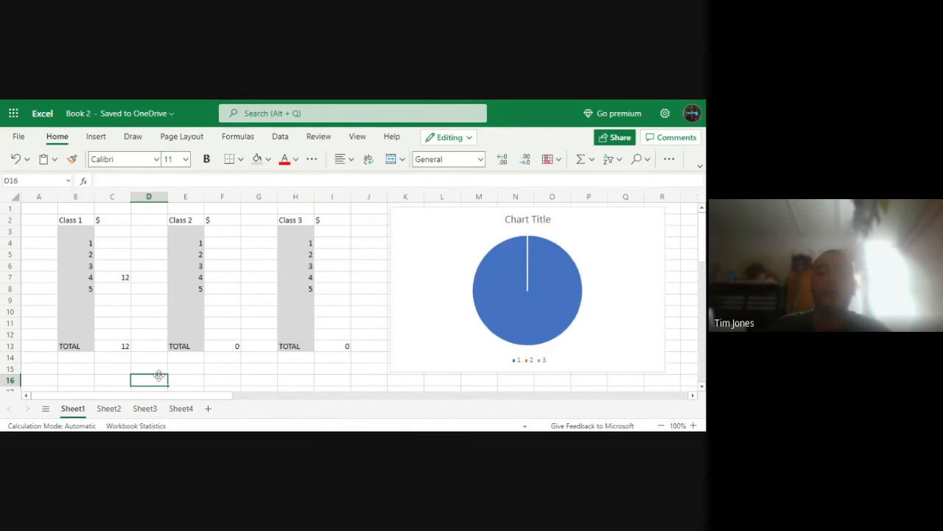
left_click(118, 277)
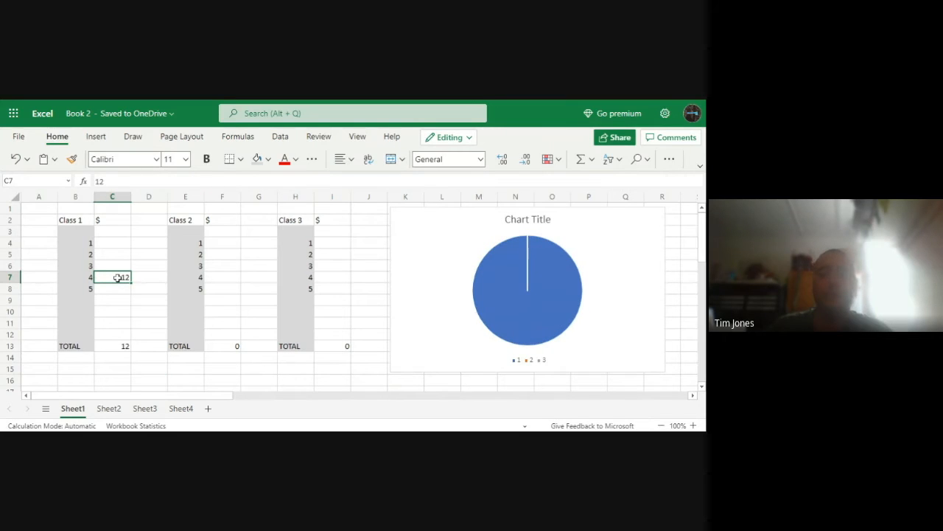
key("Delete")
left_click(130, 382)
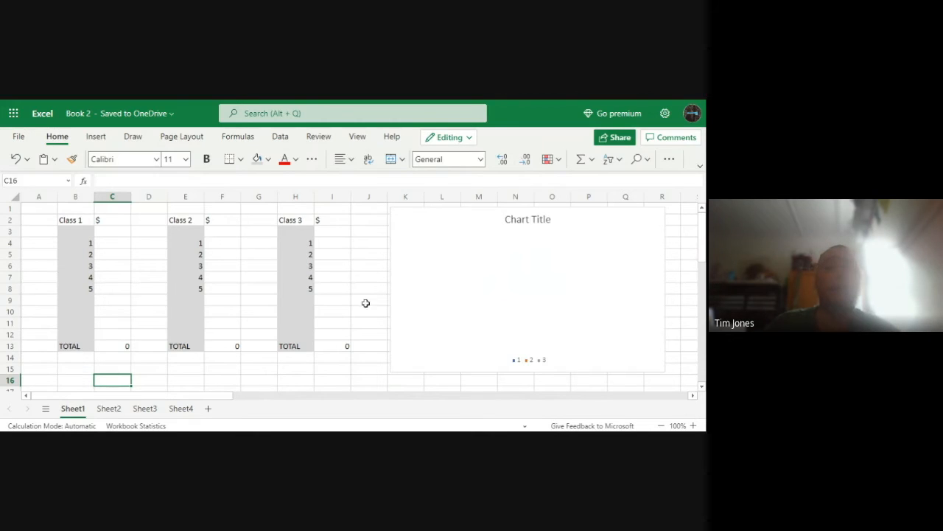
Browse the templates offered for a new workbook, such as invoices, project trackers and time sheets, and return to the sheet
left_click(19, 136)
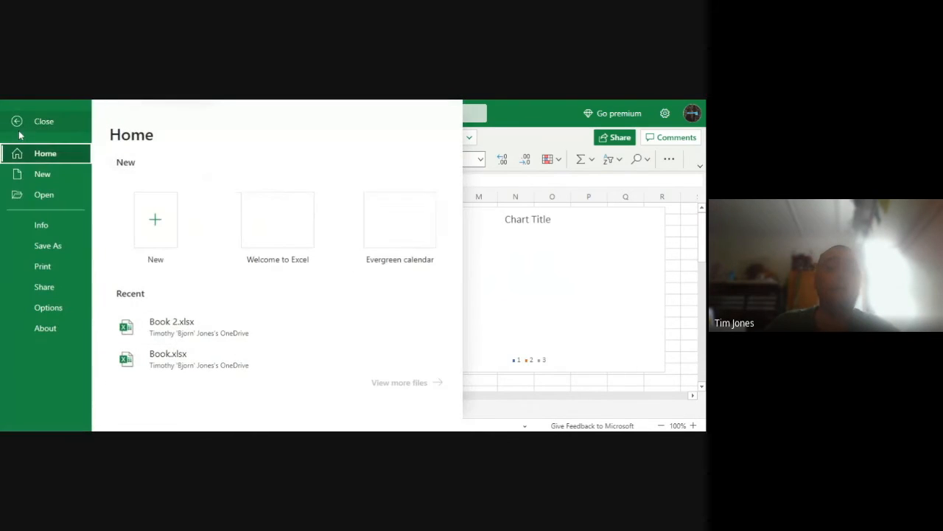
left_click(42, 174)
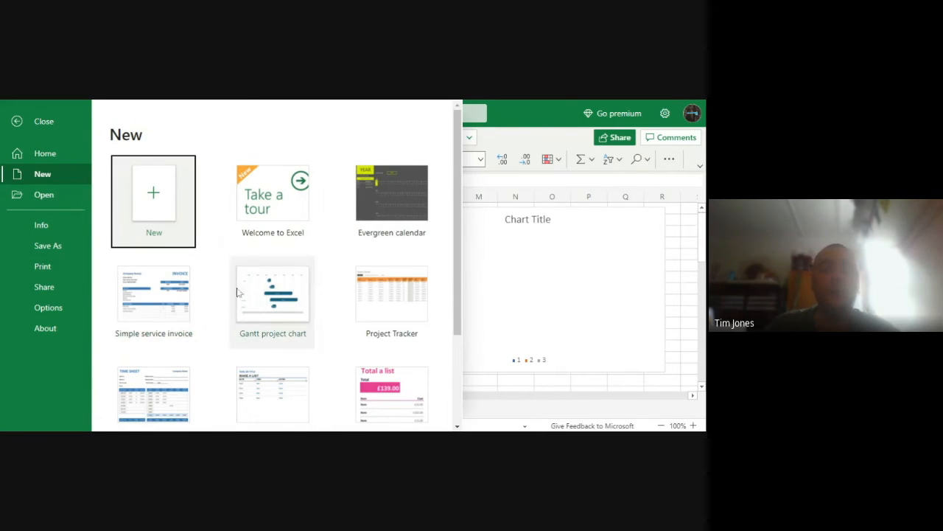
scroll(215, 300, "down", 1)
scroll(213, 294, "down", 1)
scroll(212, 291, "up", 1)
scroll(212, 290, "down", 1)
scroll(211, 289, "up", 2)
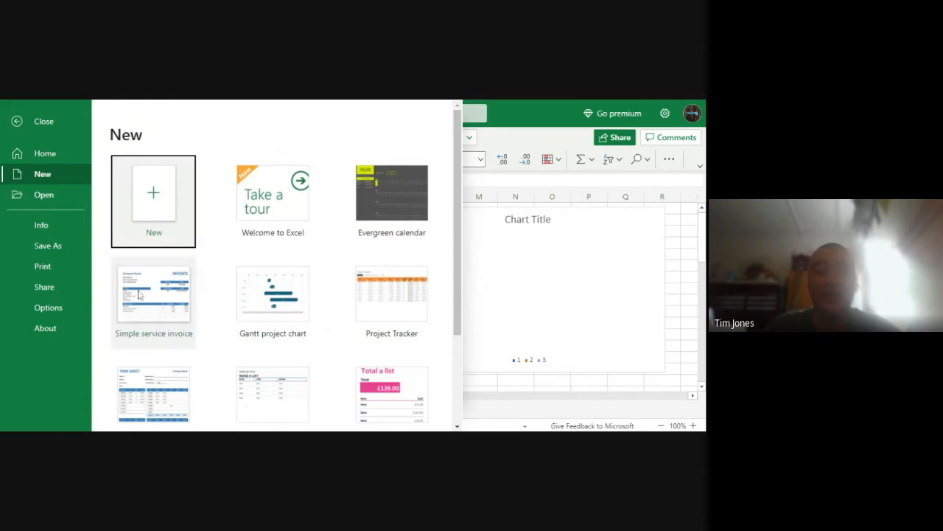
left_click(510, 390)
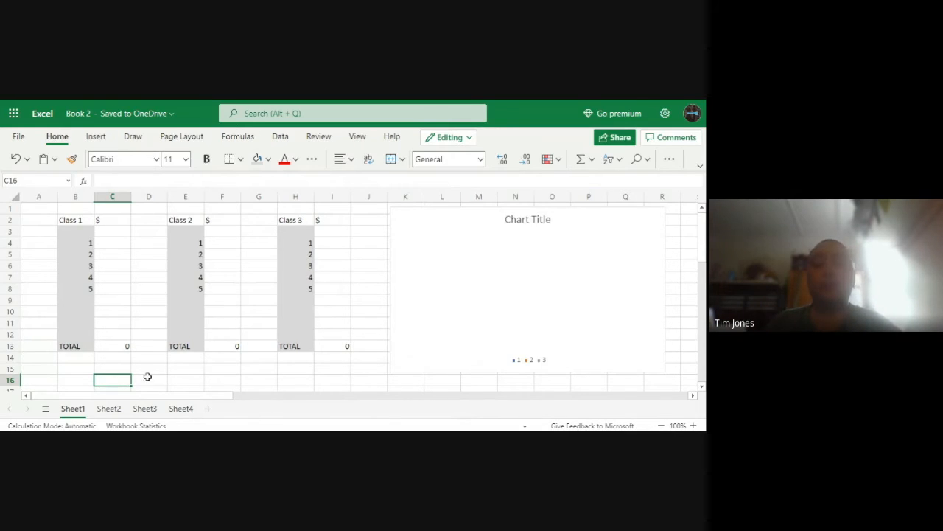
Switch from the Excel workbook to the Google Sheets start page
left_click(113, 366)
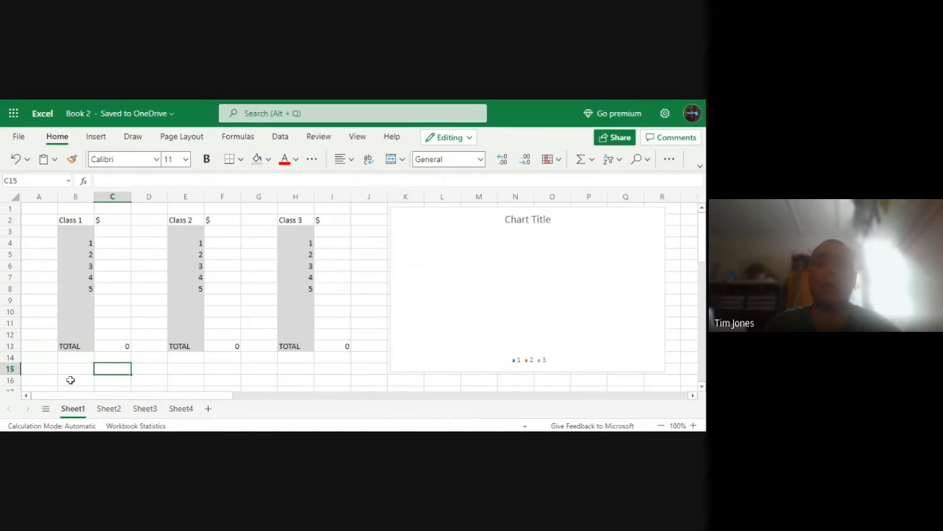
left_click(113, 356)
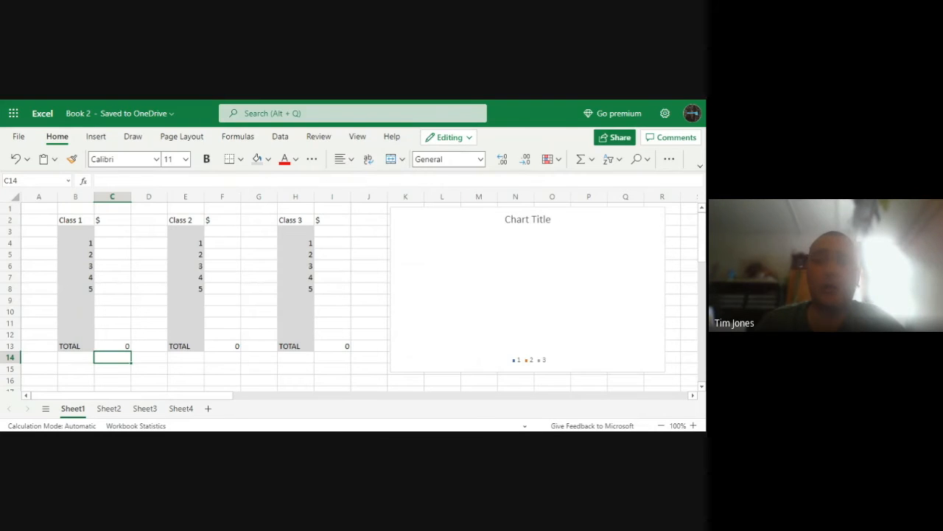
left_click(193, 101)
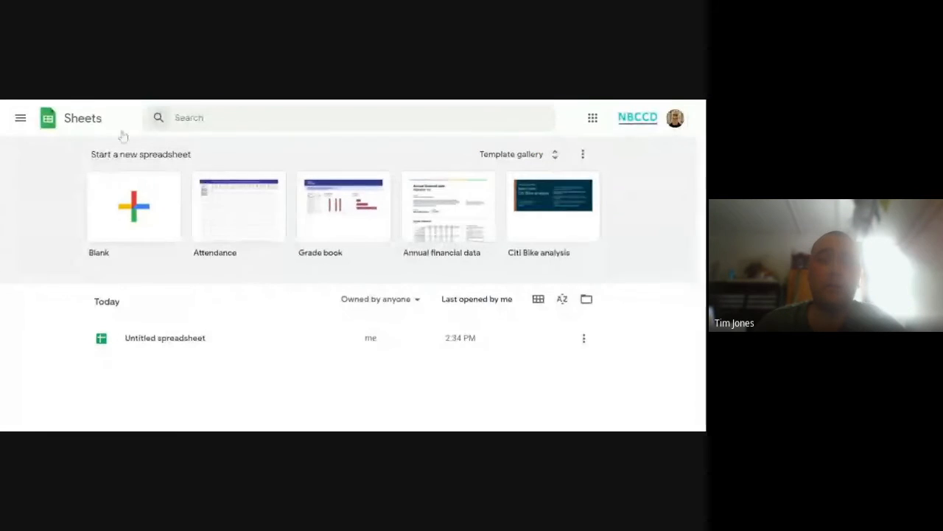
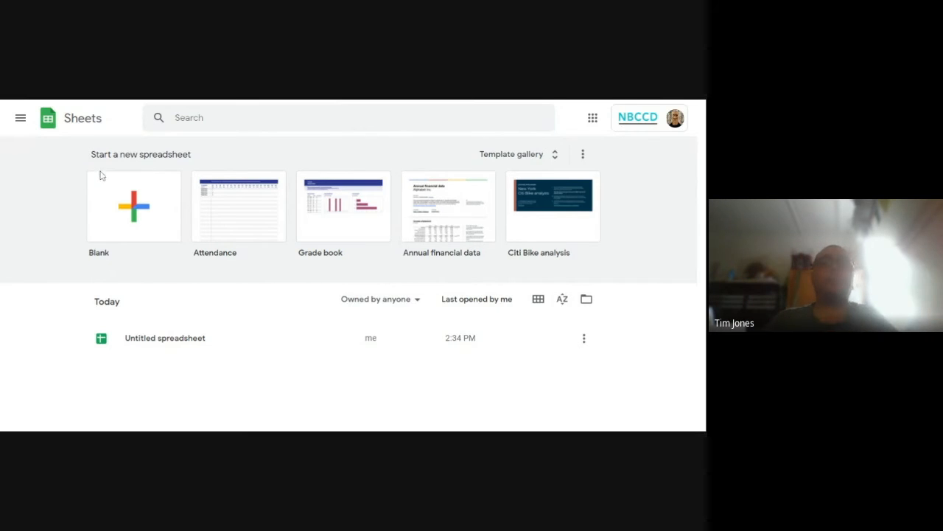
Look through the list of available Google apps and open Sheets from it
left_click(593, 119)
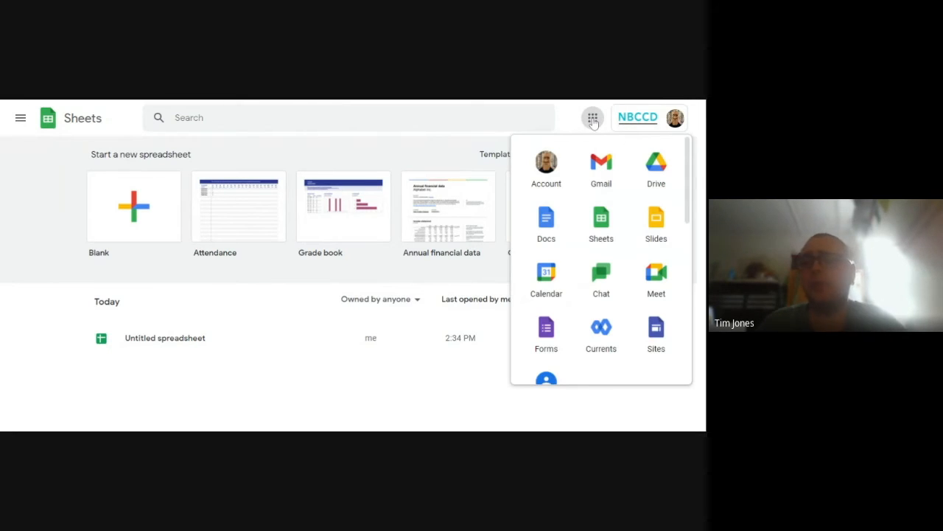
left_click(593, 120)
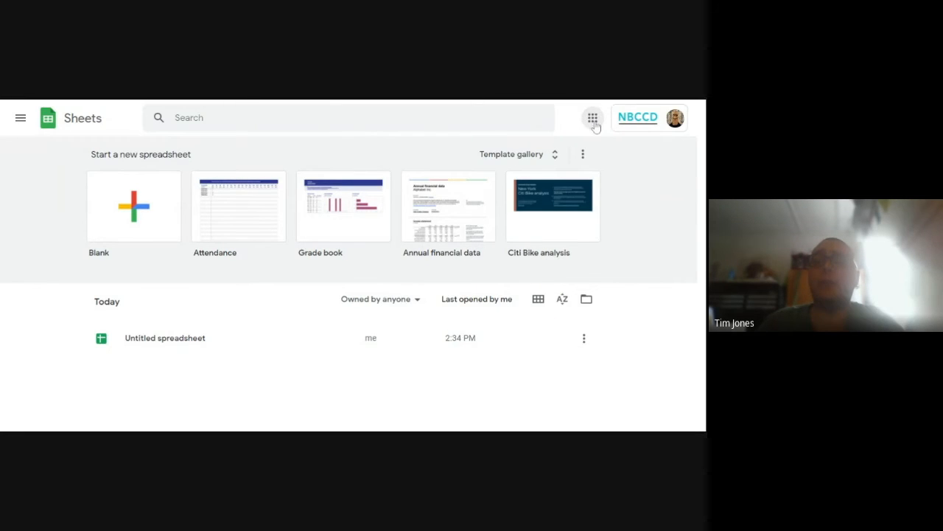
left_click(593, 120)
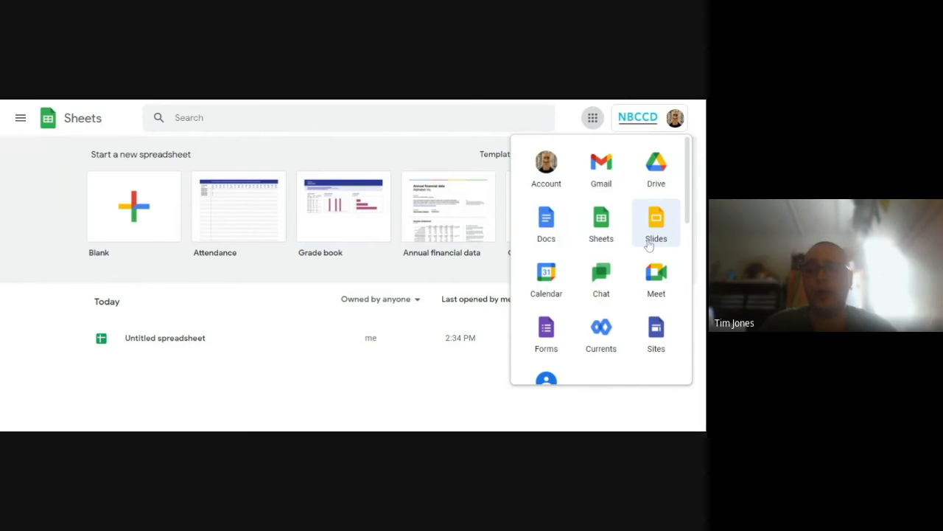
scroll(649, 246, "down", 5)
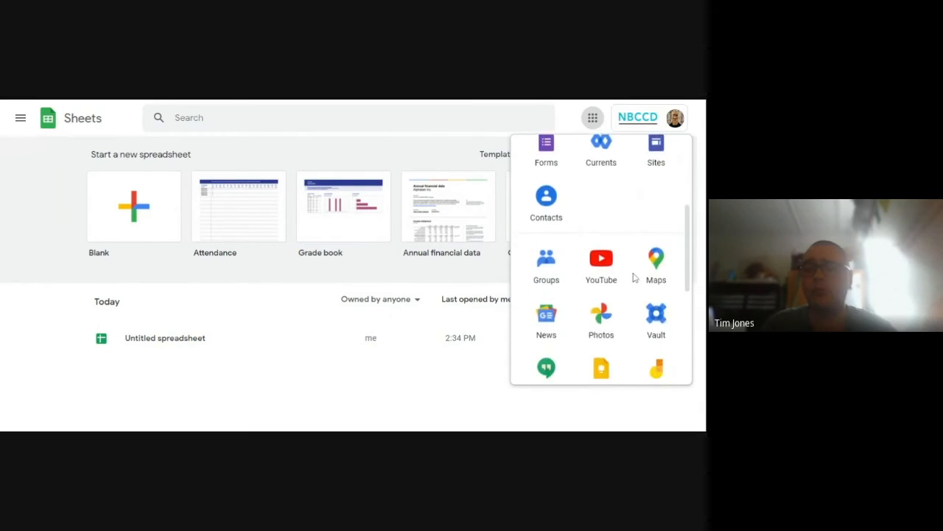
scroll(634, 333, "down", 1)
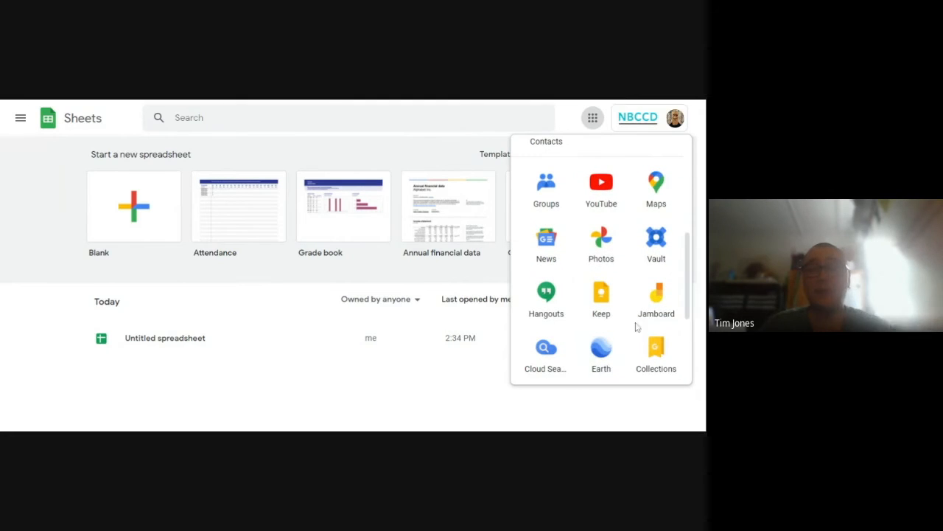
scroll(612, 204, "up", 5)
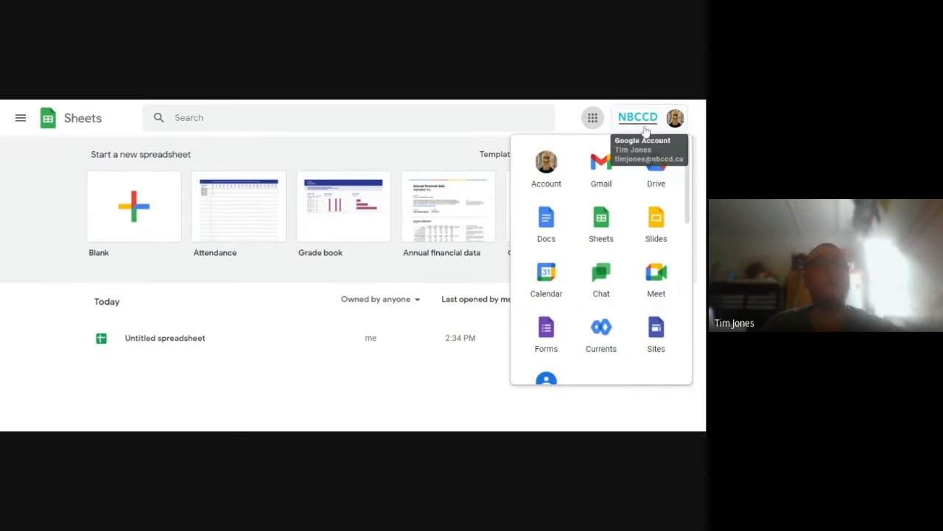
left_click(601, 240)
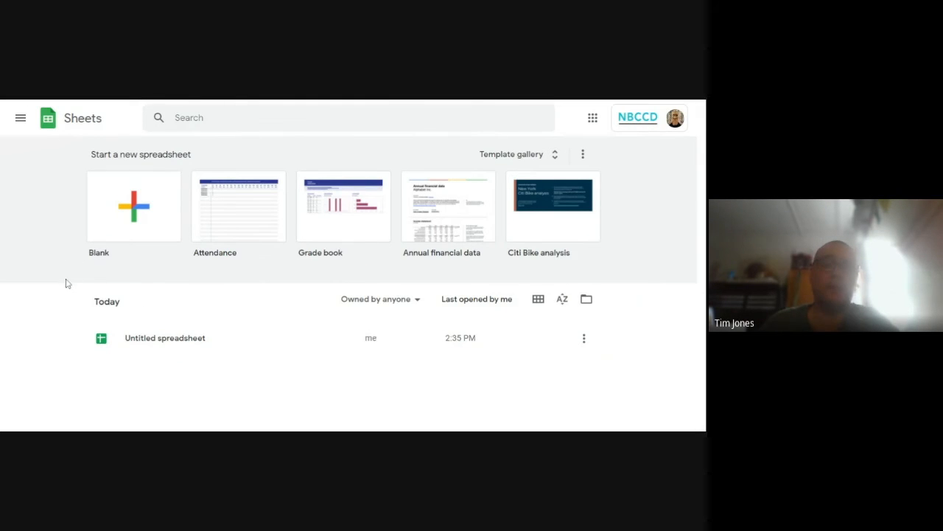
Create a blank spreadsheet and dismiss the people chips introduction
left_click(133, 226)
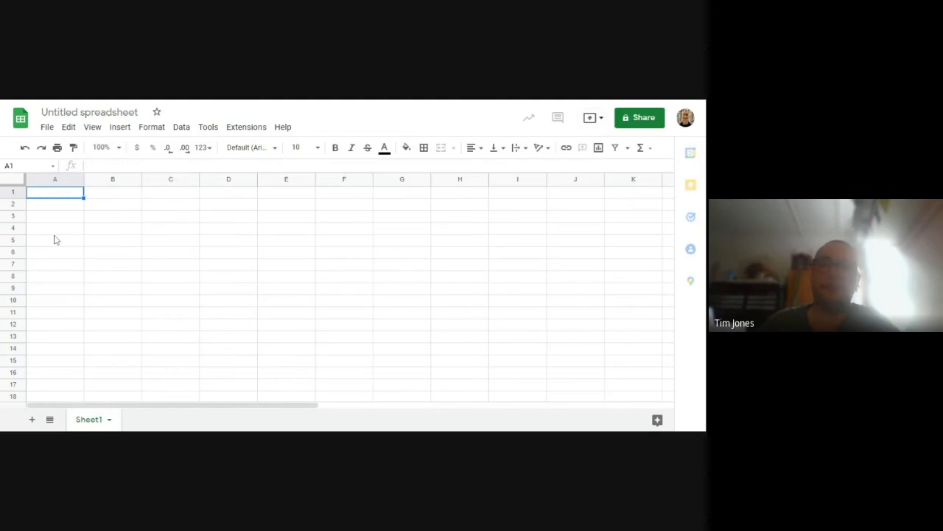
left_click(122, 219)
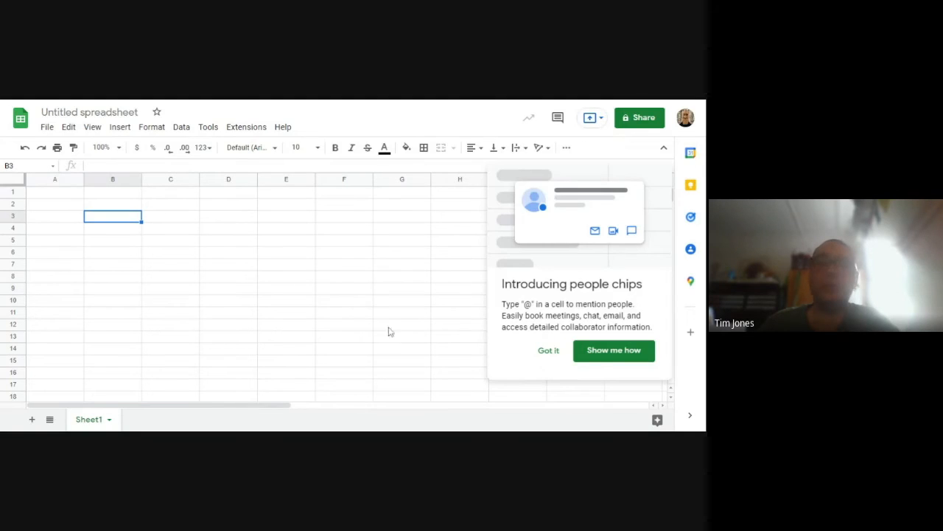
left_click(550, 353)
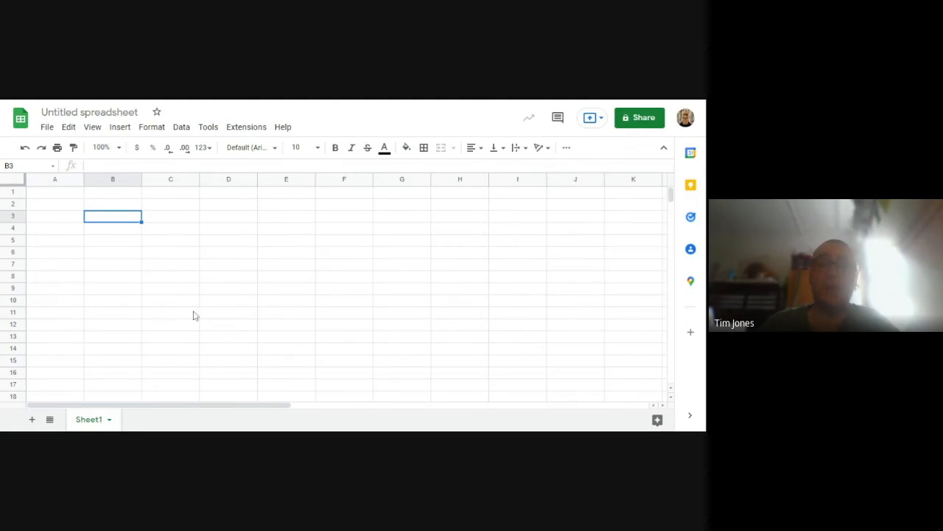
Enter the headings Class 1 in B3 and Class2 in D3
left_click(123, 254)
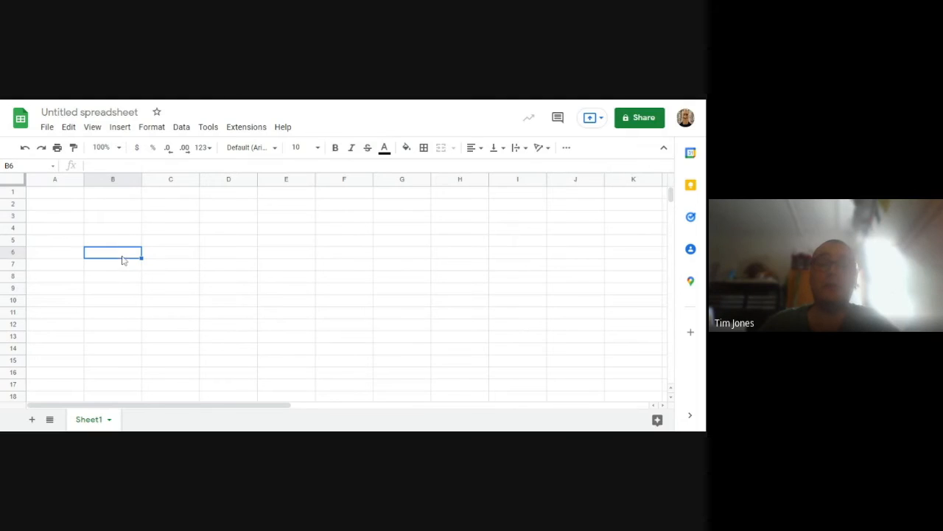
left_click(105, 218)
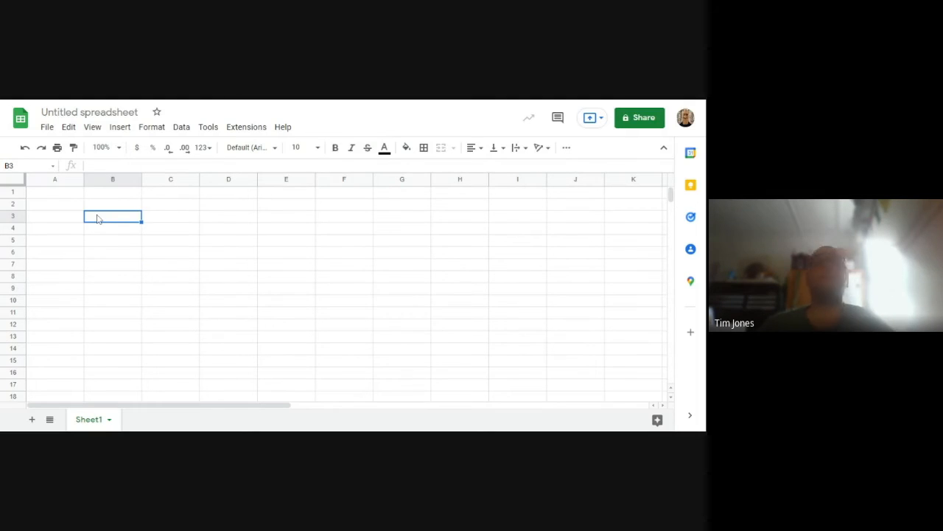
left_click(65, 220)
left_click(96, 218)
type("Class 1")
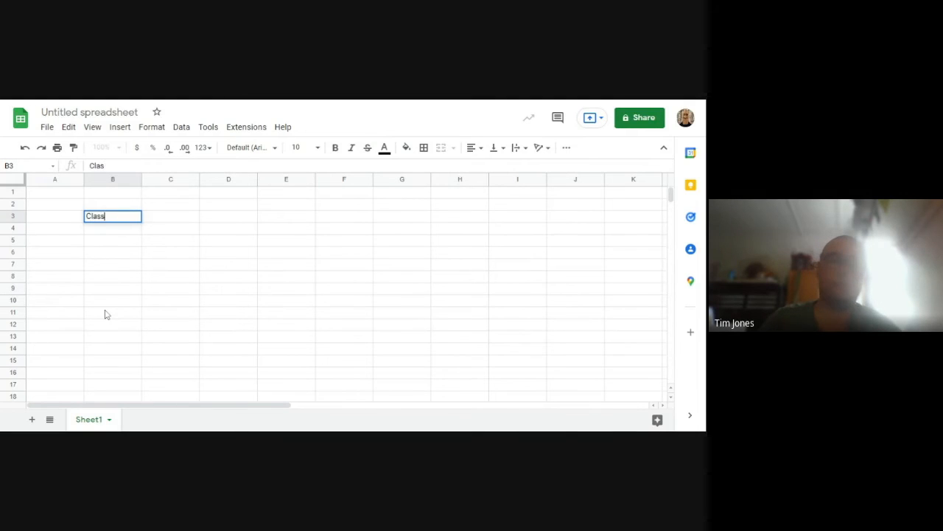
left_click(225, 221)
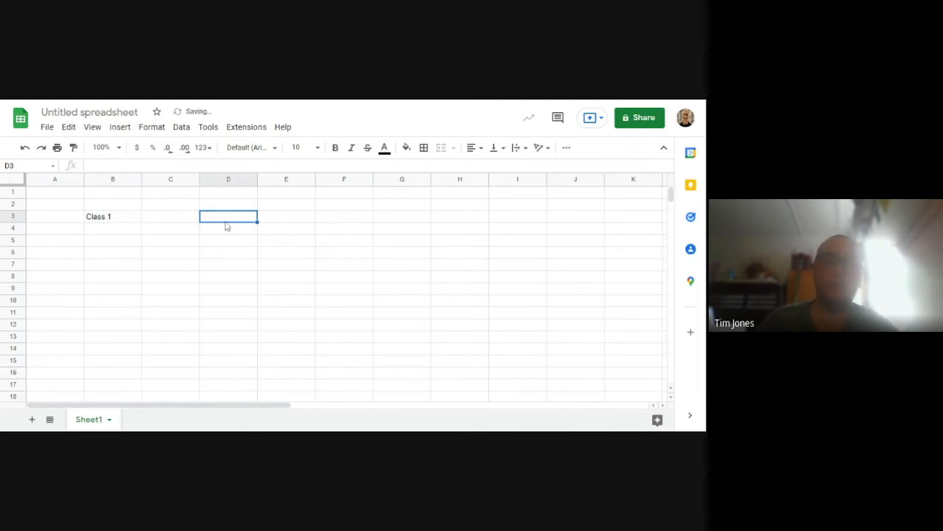
type("Clas")
type("s2")
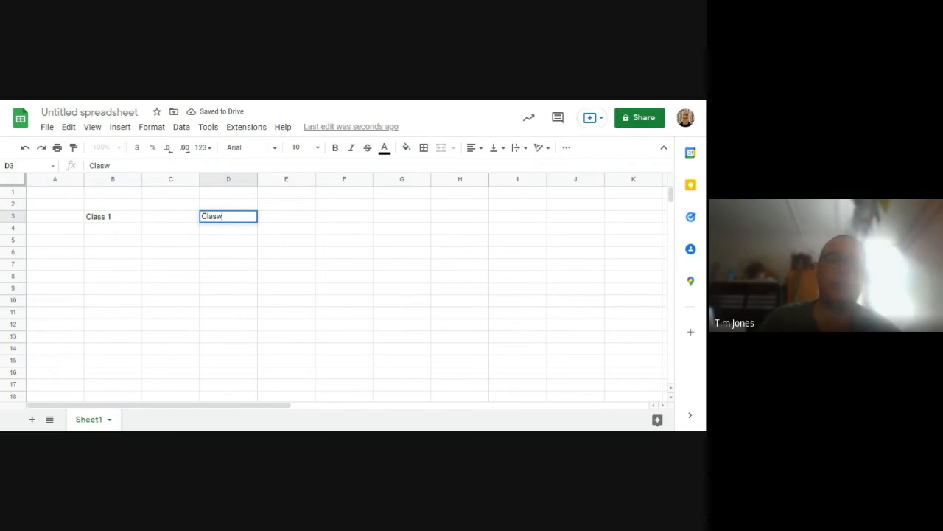
left_click(391, 207)
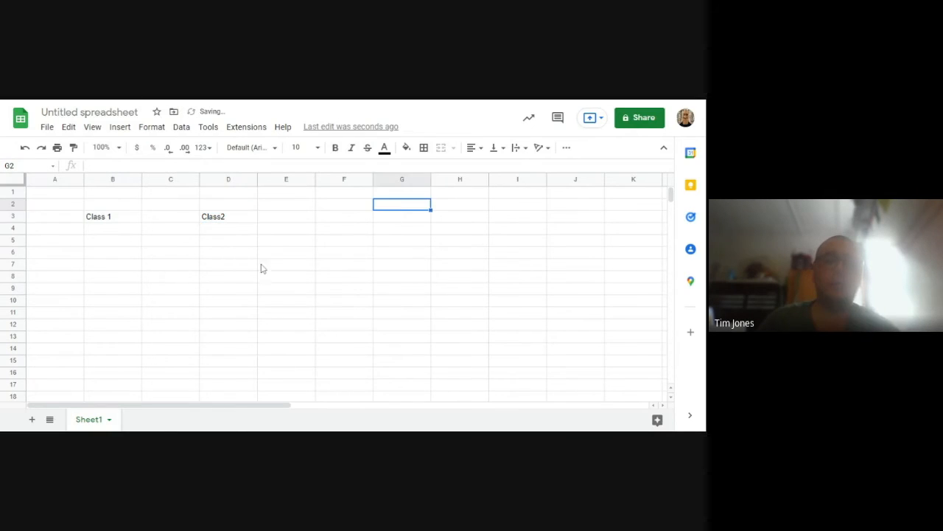
Enter a $ heading beside each class heading, in C3 and E3
left_click(151, 219)
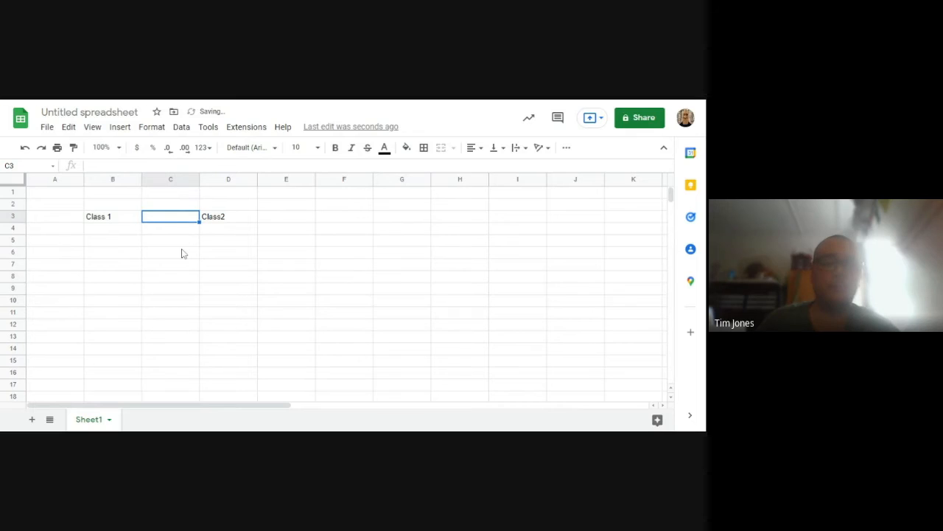
type("$")
left_click(292, 220)
type("$")
left_click(274, 266)
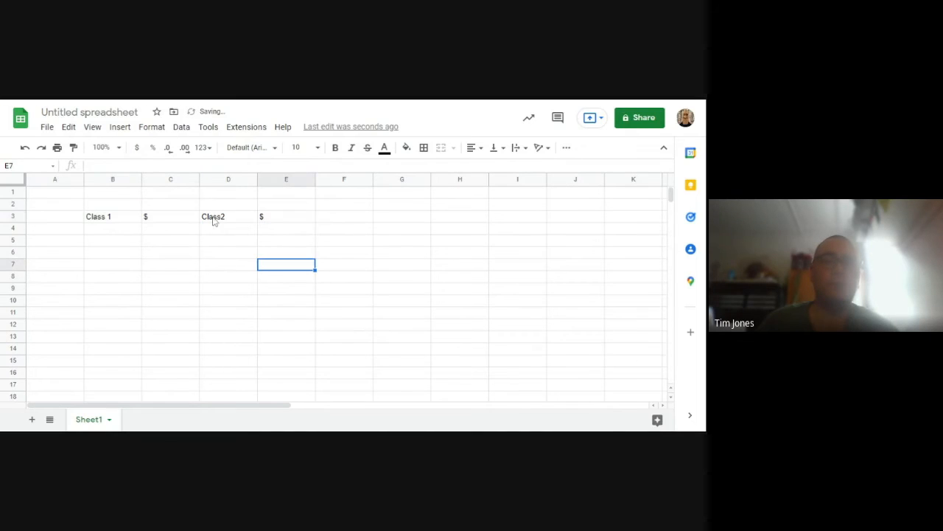
left_click_drag(98, 225, 108, 364)
left_click(108, 366)
left_click(406, 147)
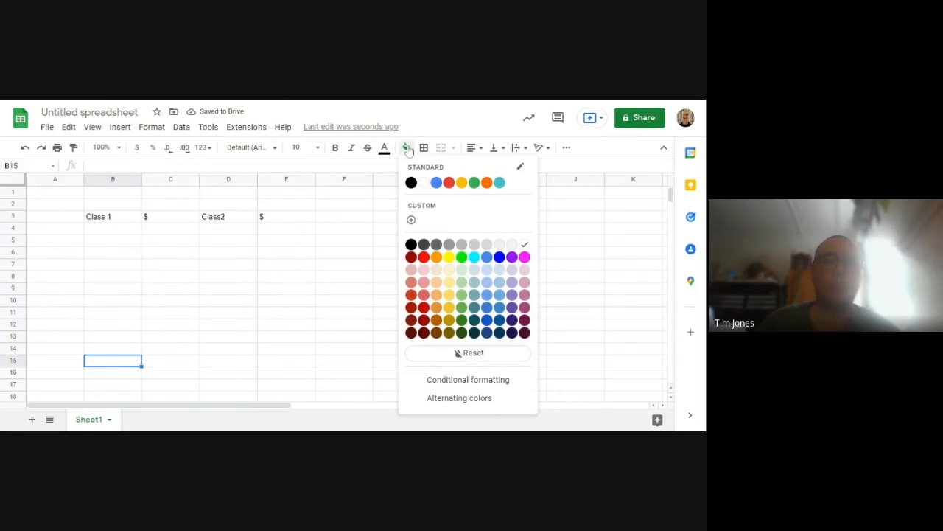
left_click(162, 319)
left_click_drag(111, 229, 108, 347)
left_click(106, 218)
left_click(115, 237)
left_click_drag(170, 229, 170, 302)
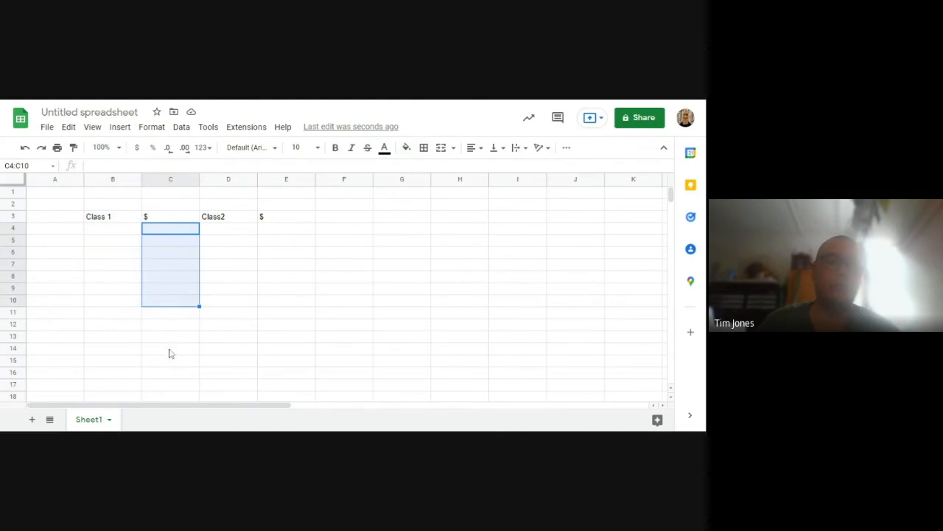
left_click(179, 245)
Number the Class 1 rows 1, 2, 3 and 4 in cells B5 to B8
left_click(122, 243)
type("1")
key("Return")
type("2")
key("Return")
type("3")
key("Return")
type("4")
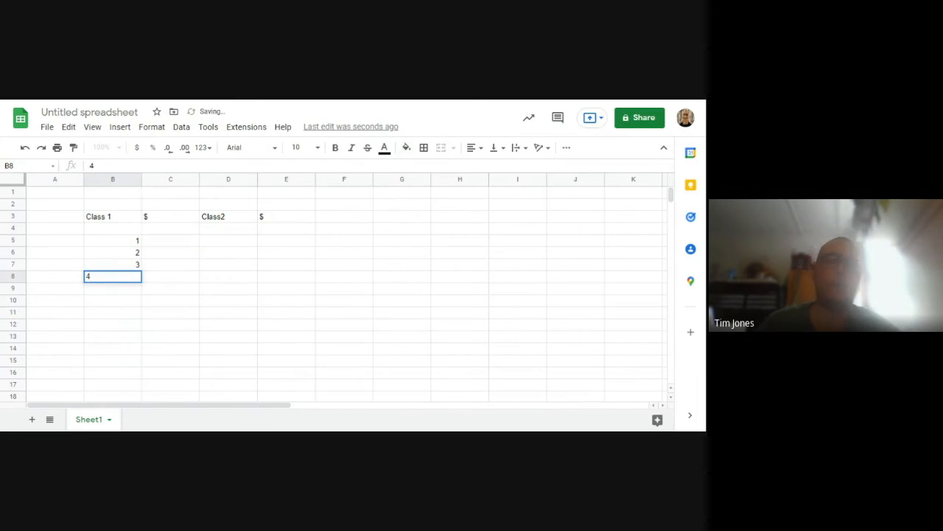
key("Return")
Enter the Class 1 amounts 12, 34, 65 and 800 in cells C5 to C8
left_click(179, 244)
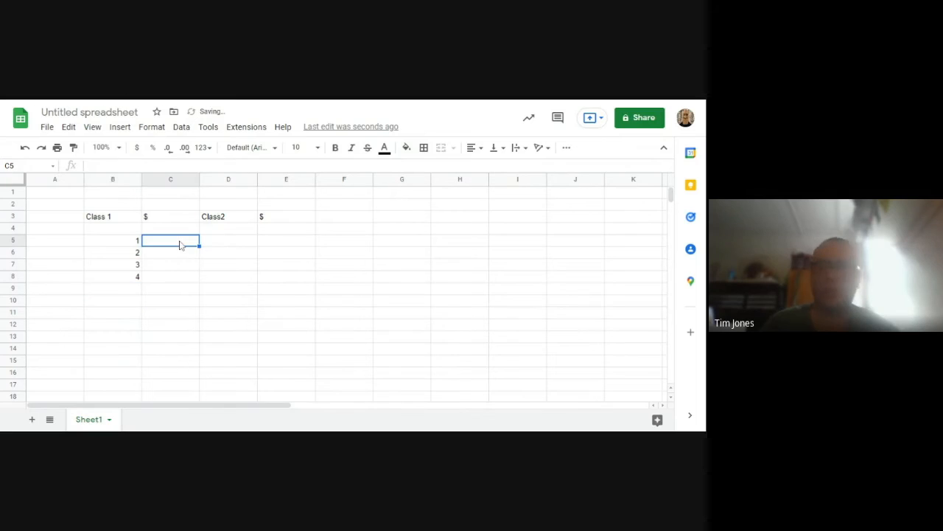
type("12")
key("Return")
type("34")
key("Return")
type("65")
key("Return")
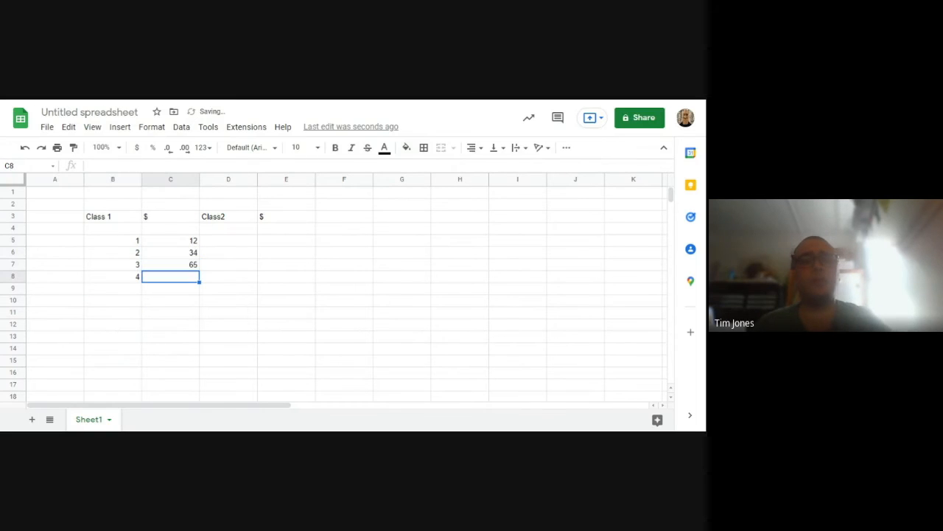
type("800")
key("Return")
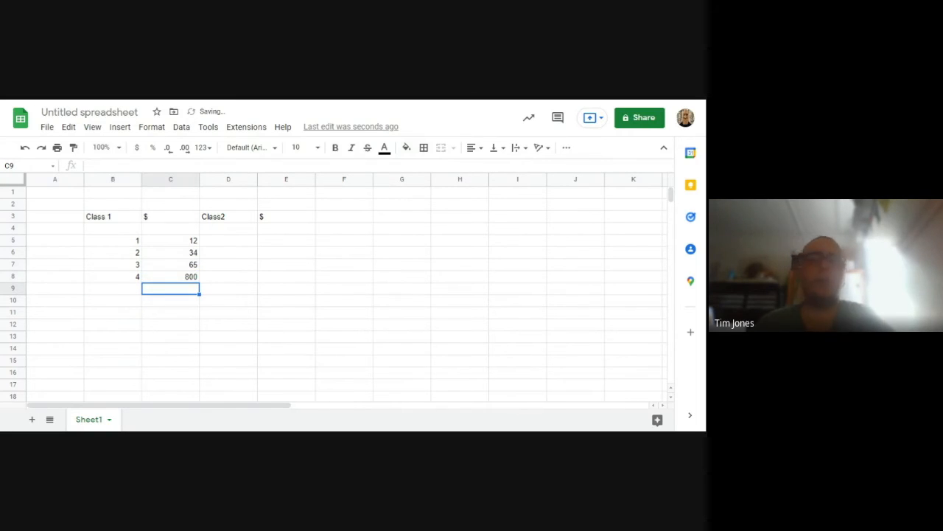
Enter the label TOTAL in B12 below the Class 1 rows
left_click(182, 320)
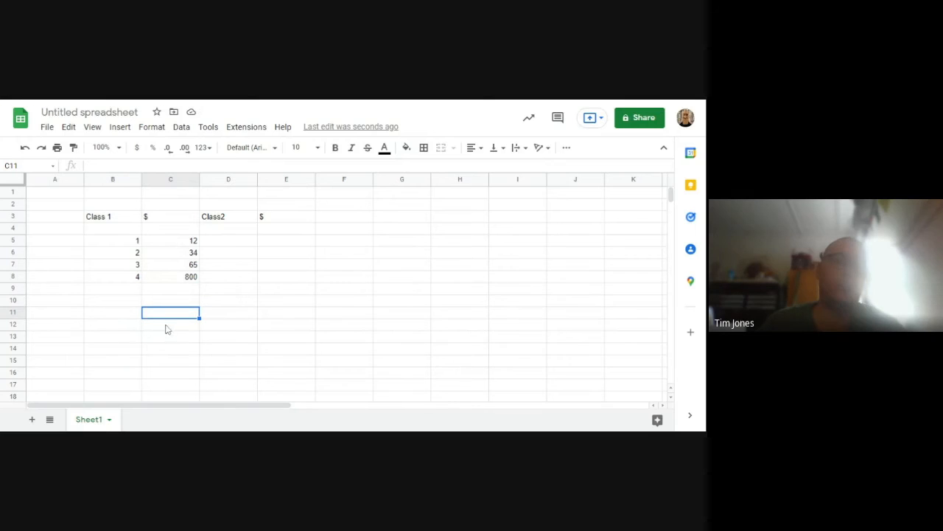
left_click(120, 326)
type("TOTA")
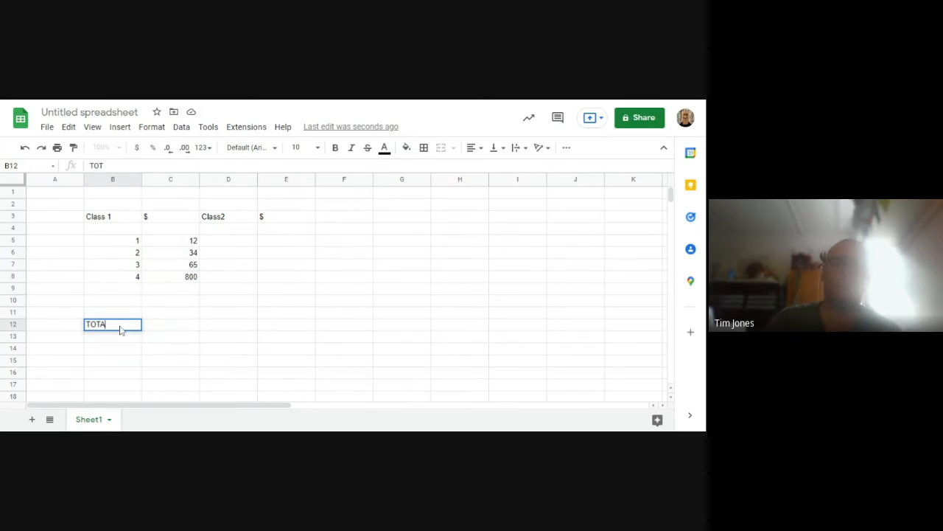
type("L")
left_click(195, 329)
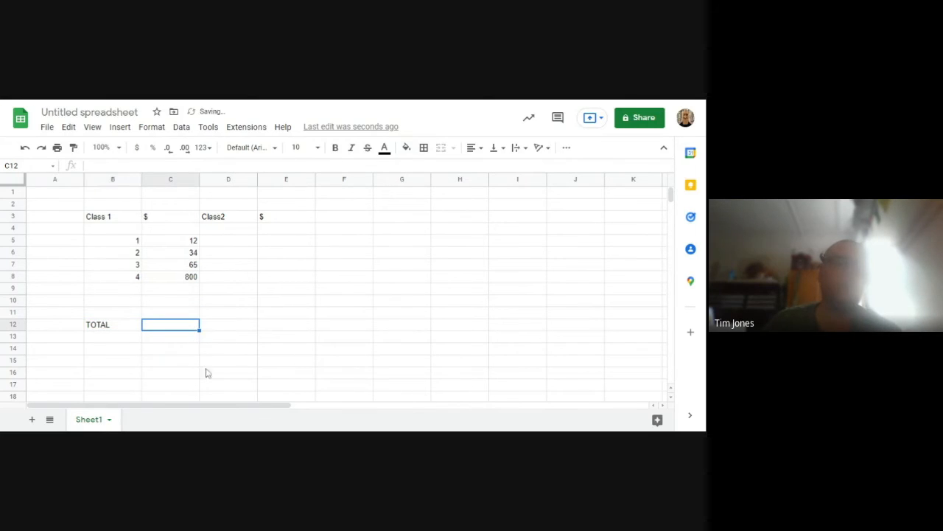
Clear the Class2 heading in D3 and the $ heading in E3
left_click(236, 219)
key("Delete")
left_click(268, 220)
key("Delete")
left_click(184, 301)
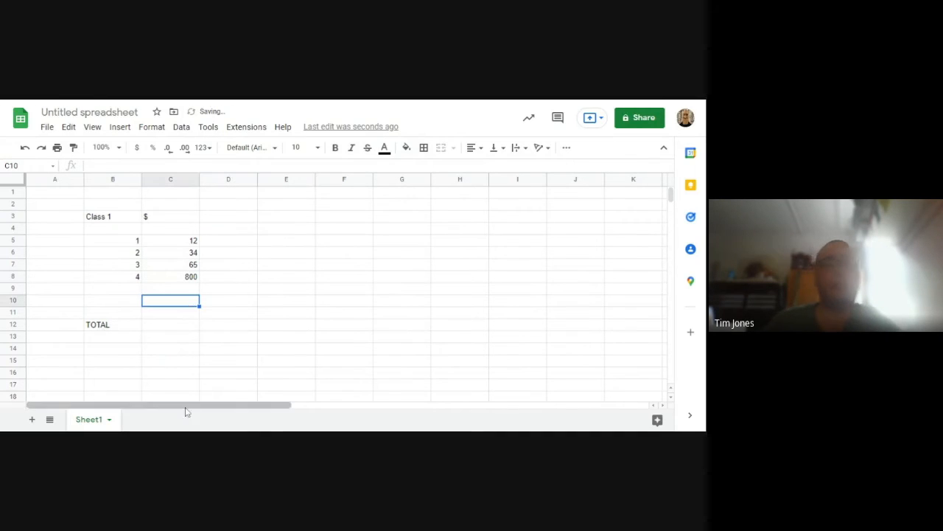
Select C12 beside the TOTAL label and look for where functions can be inserted
left_click(130, 328)
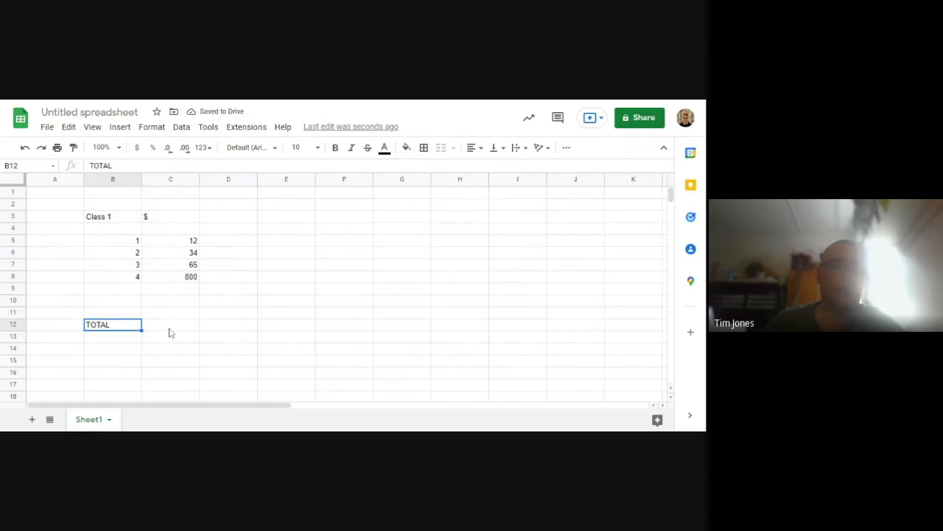
left_click(167, 330)
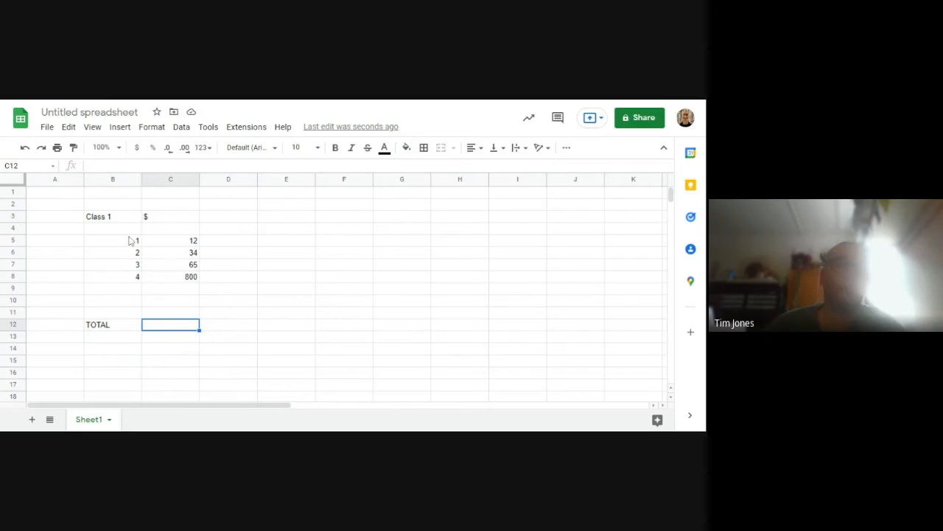
left_click(183, 129)
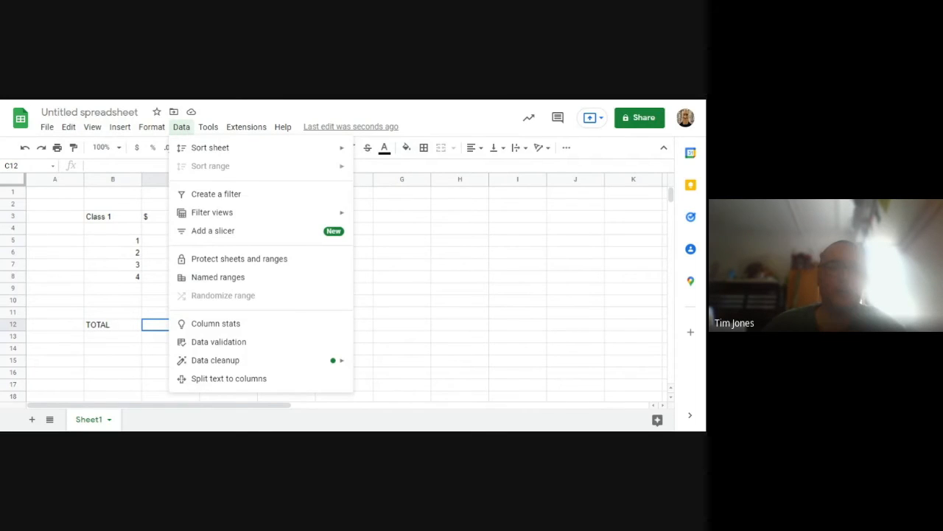
left_click(182, 127)
left_click(116, 129)
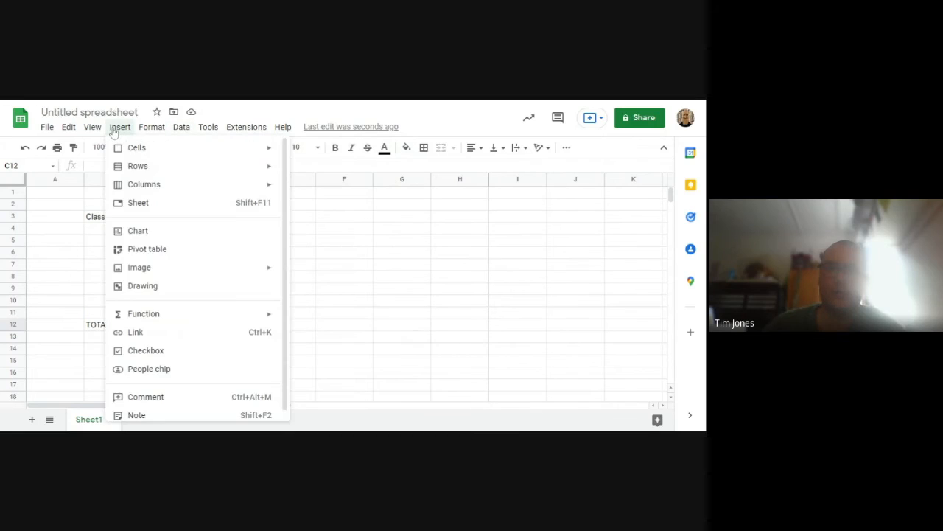
scroll(170, 255, "down", 1)
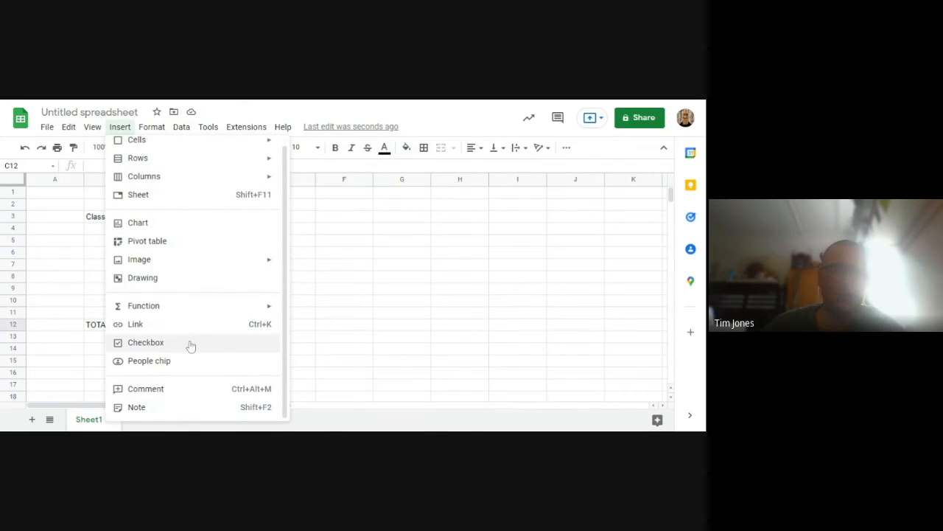
mouse_move(175, 308)
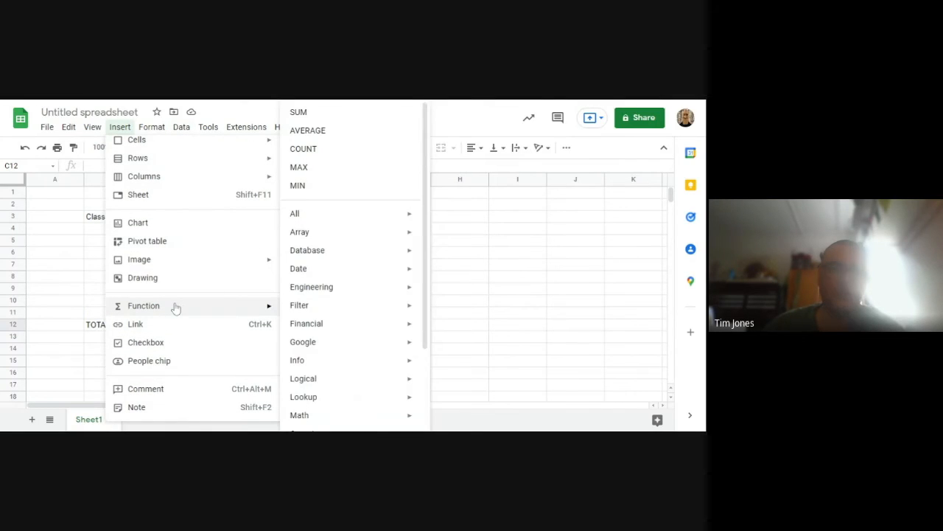
scroll(176, 294, "up", 1)
left_click(153, 129)
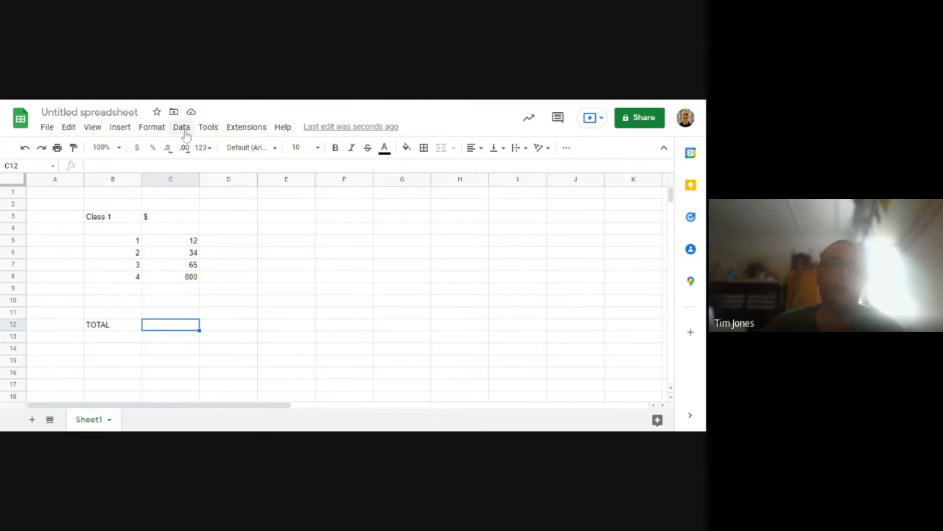
left_click(122, 128)
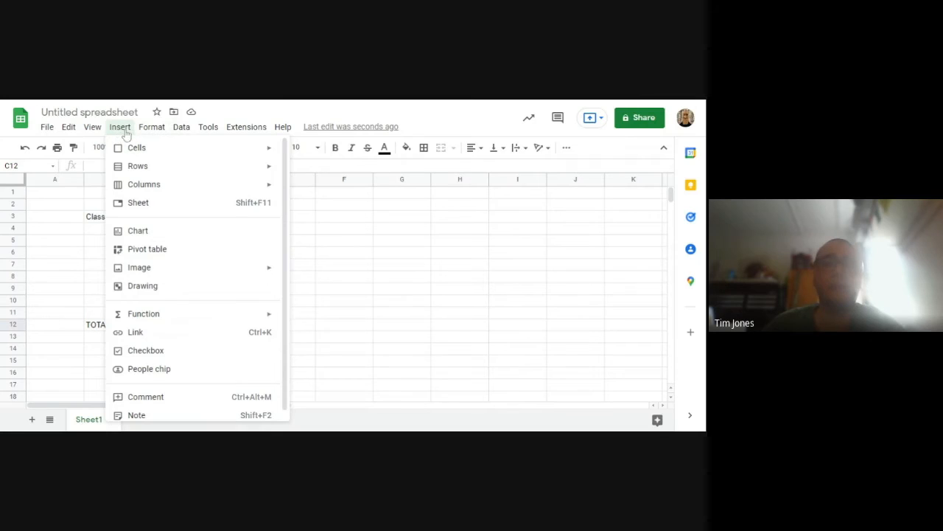
left_click(121, 131)
Browse the insertable functions, looking through the Financial and Math categories
left_click(118, 129)
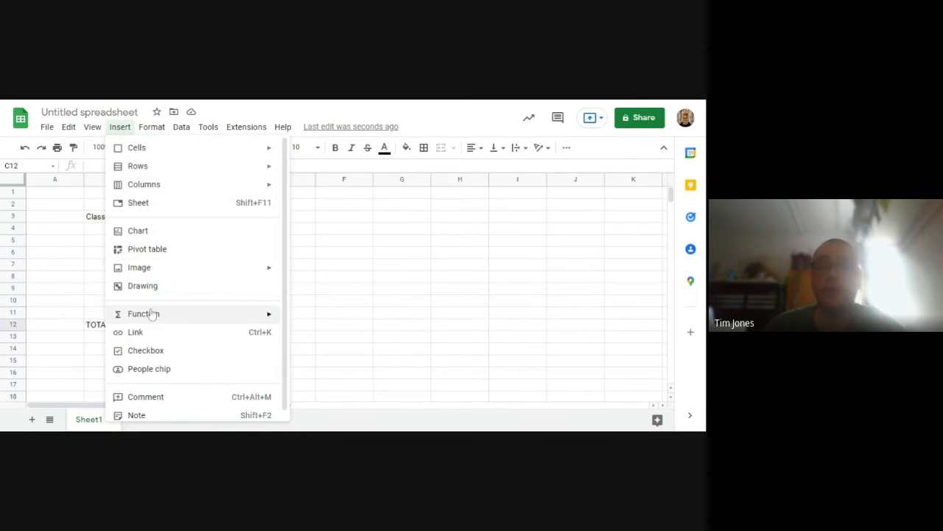
mouse_move(150, 323)
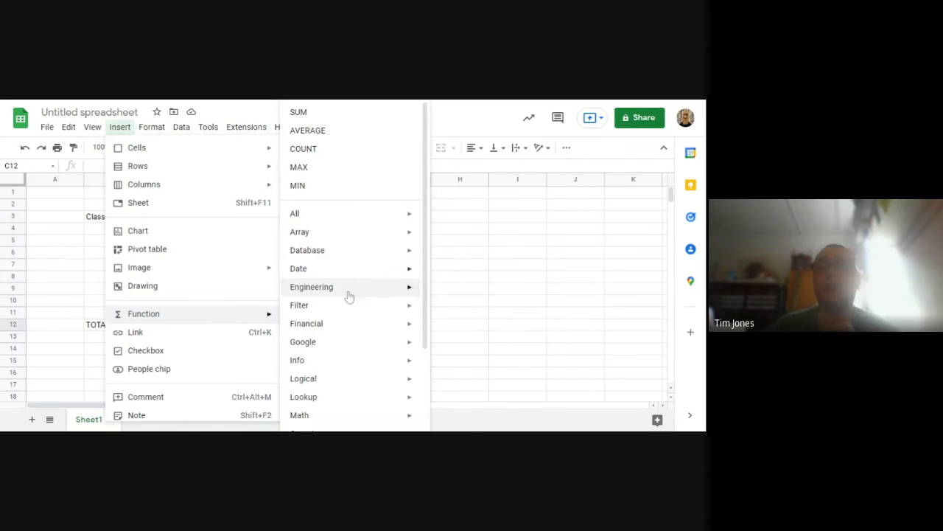
mouse_move(369, 330)
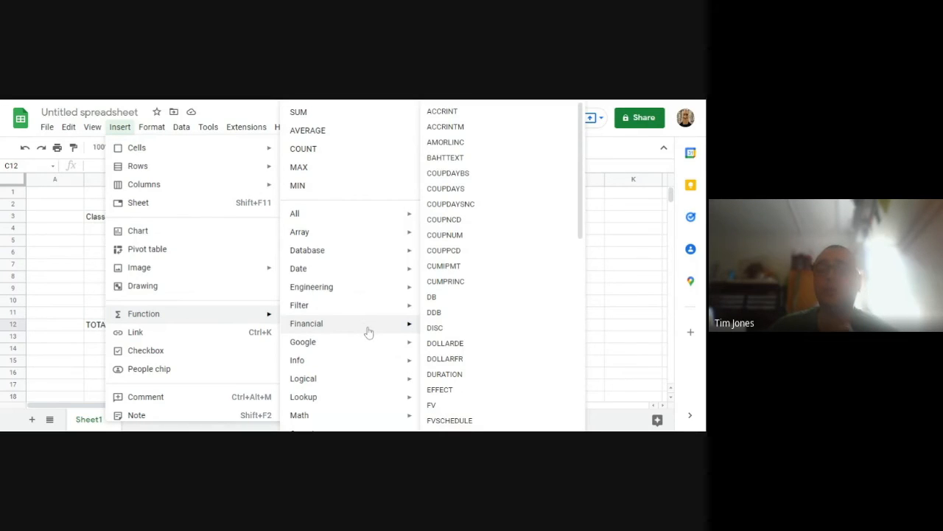
scroll(498, 325, "down", 3)
scroll(498, 324, "down", 5)
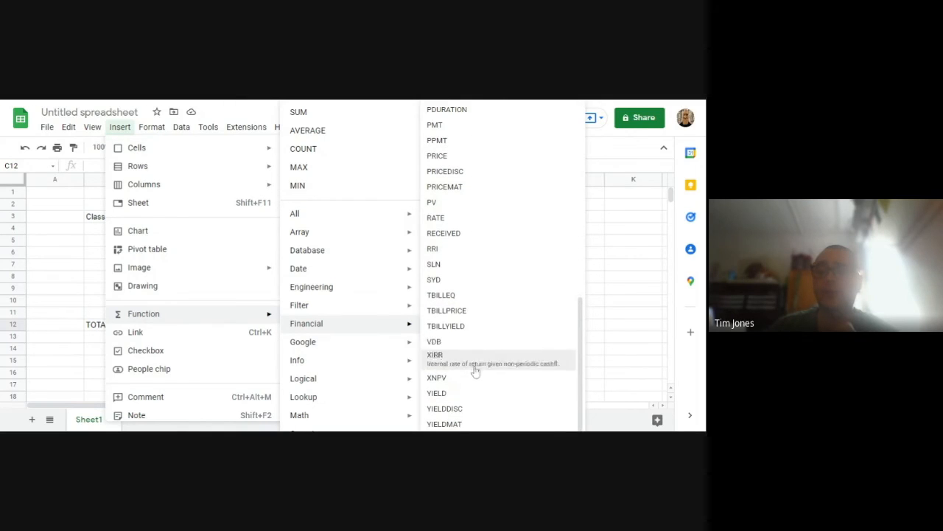
scroll(477, 302, "up", 5)
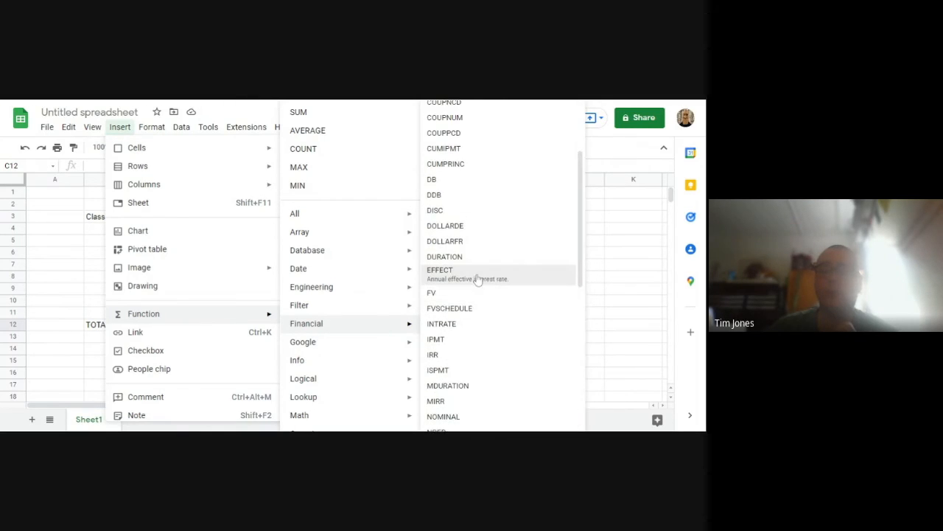
mouse_move(387, 418)
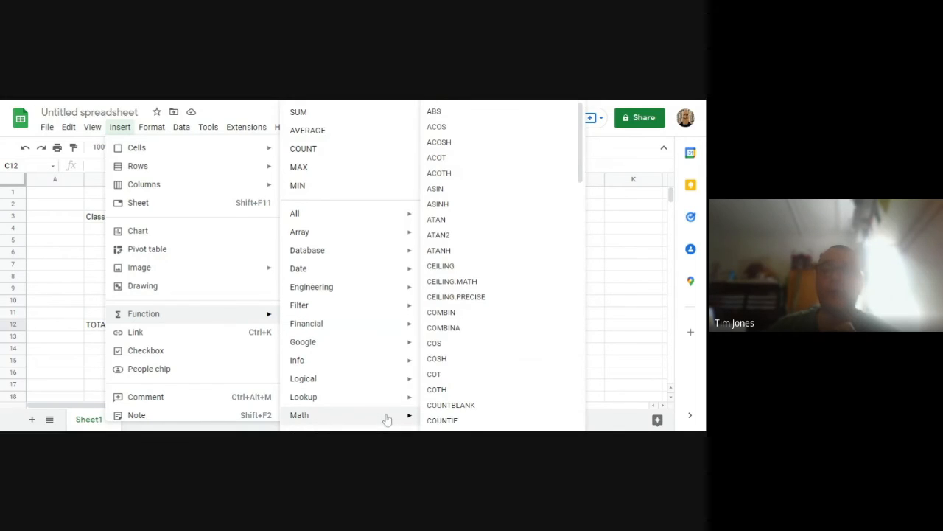
scroll(483, 229, "down", 4)
scroll(480, 258, "down", 5)
scroll(480, 259, "down", 5)
scroll(480, 259, "down", 5)
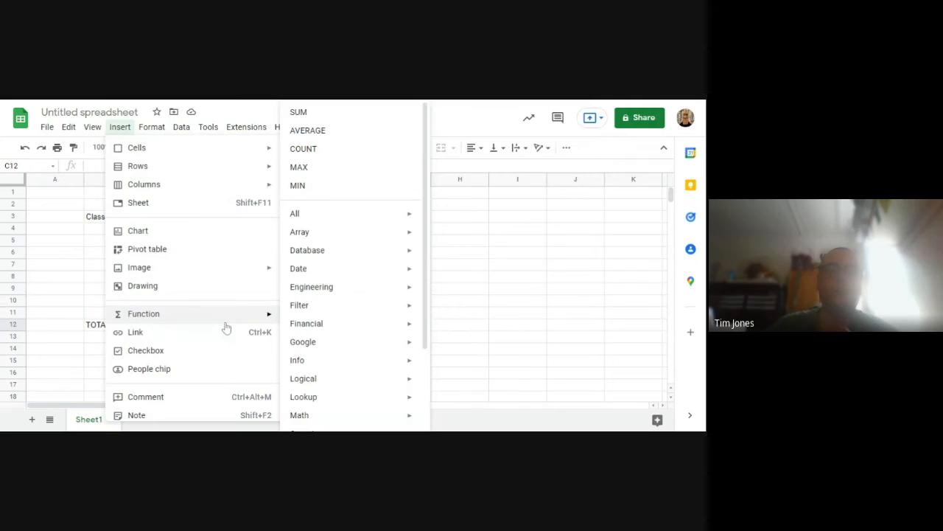
Insert a SUM function in C12 that adds the range C5:C11
left_click(315, 119)
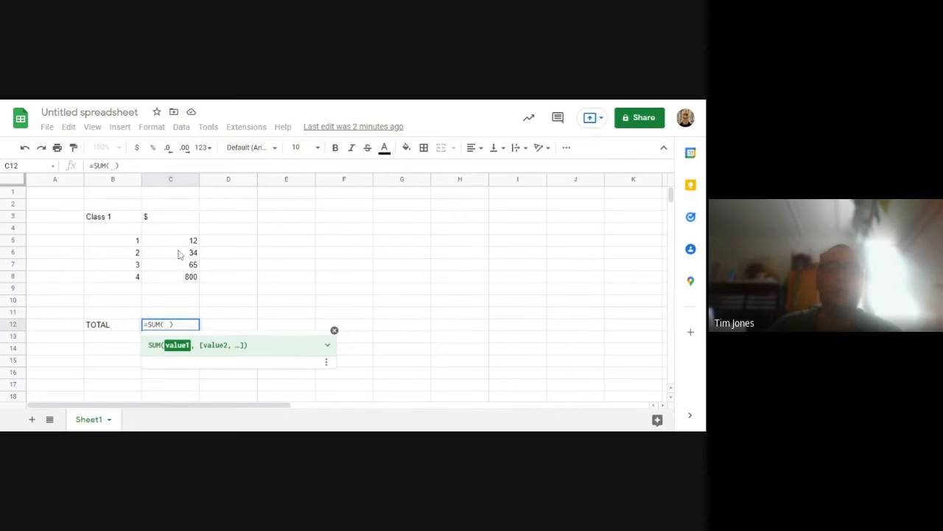
left_click_drag(171, 242, 174, 314)
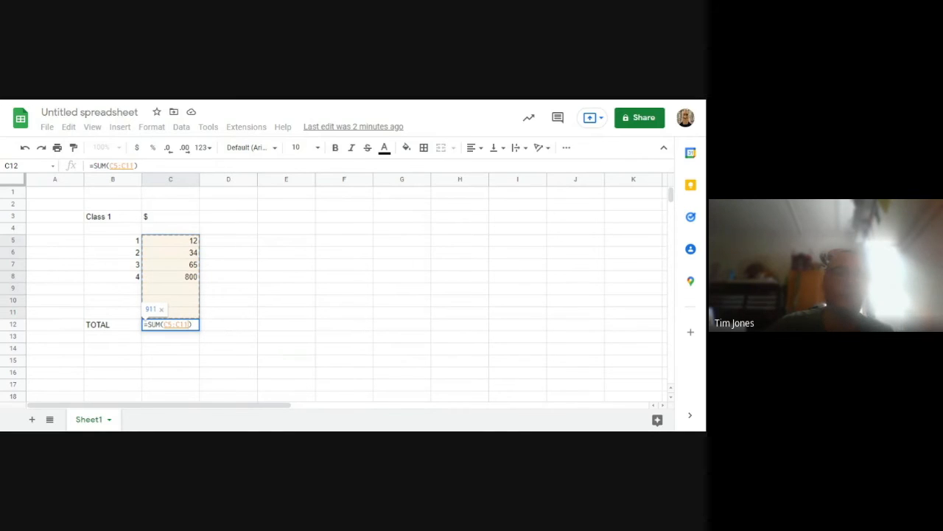
key("Return")
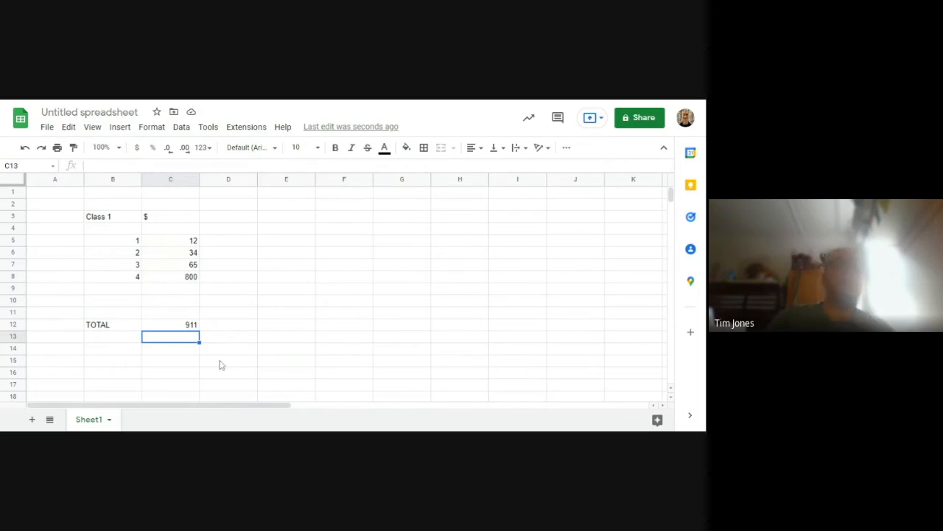
Clear the SUM formula from C12 and keep that cell selected
left_click(169, 324)
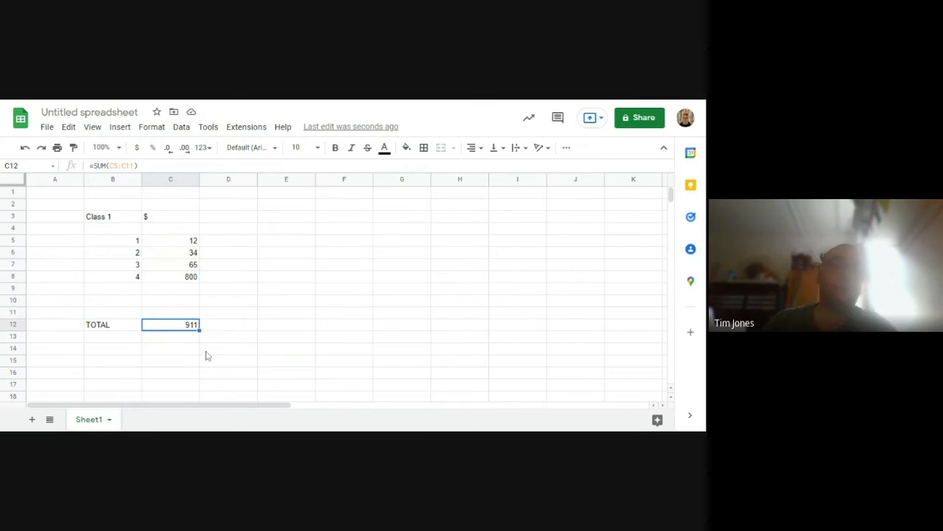
key("Delete")
left_click(179, 345)
left_click(179, 316)
left_click(179, 328)
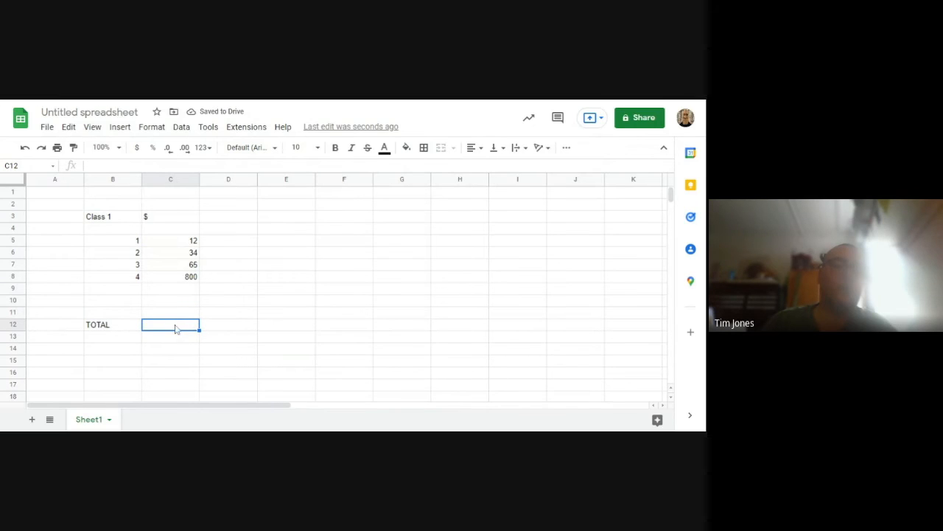
Insert a SUM function in C12 again, adding C5, C6, C7, C8 and C9 as individual arguments
left_click(121, 127)
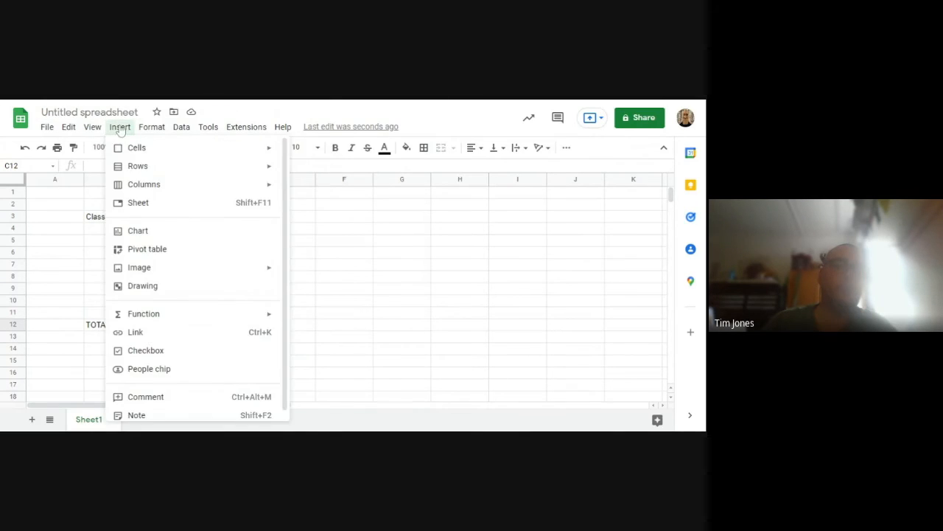
left_click(208, 127)
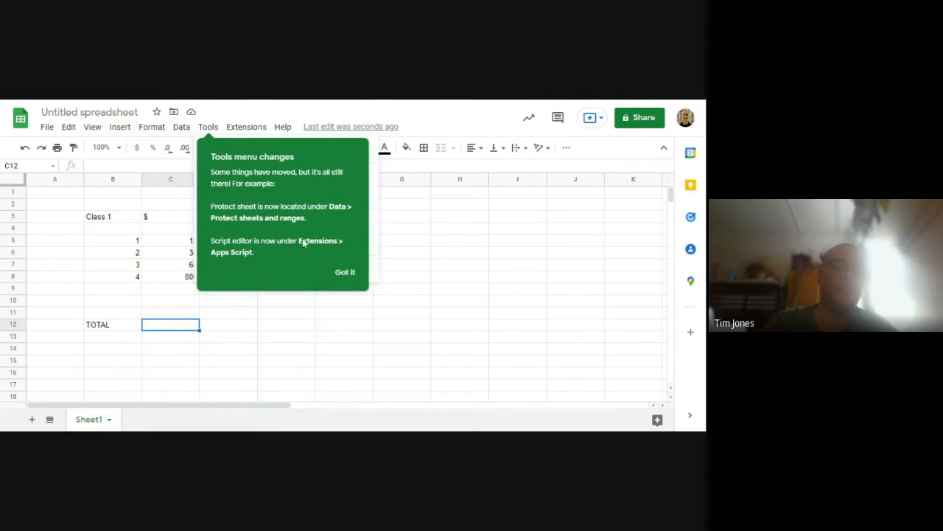
left_click(345, 273)
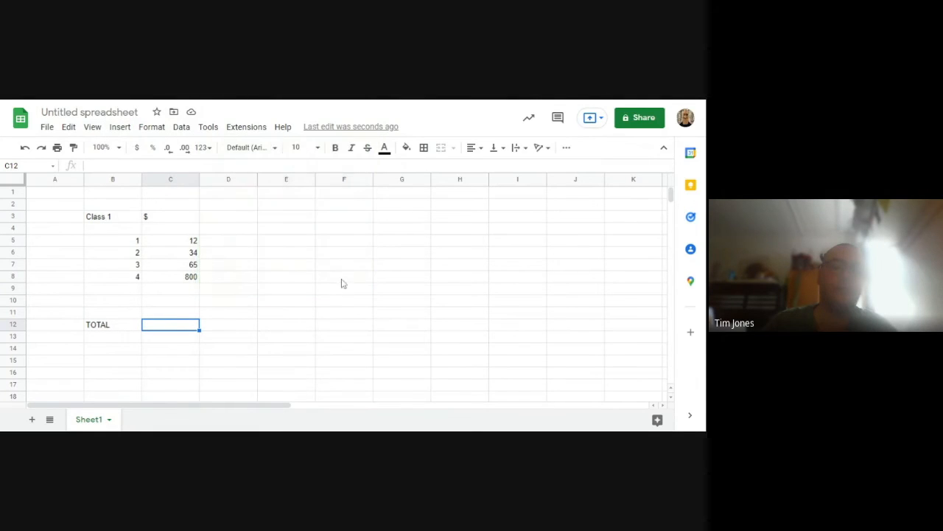
left_click(121, 127)
mouse_move(191, 322)
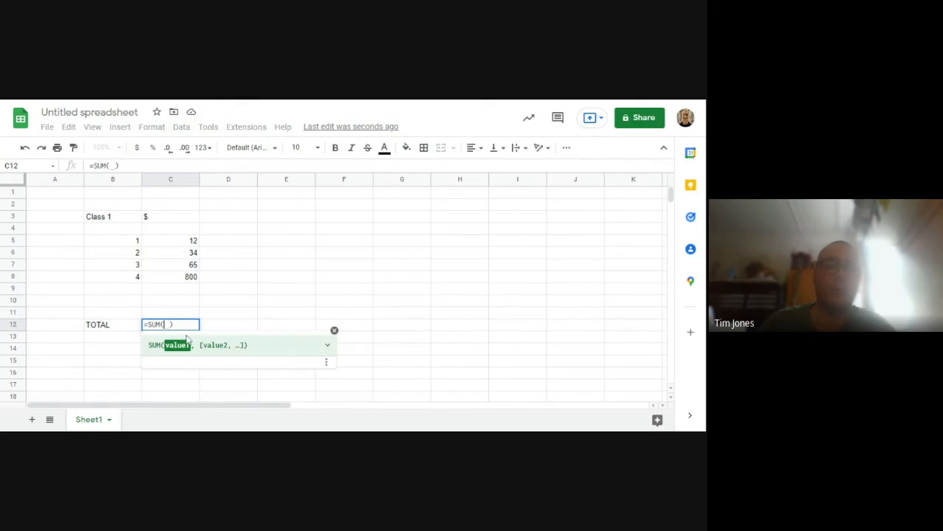
left_click(171, 242)
left_click(174, 257, "ctrl")
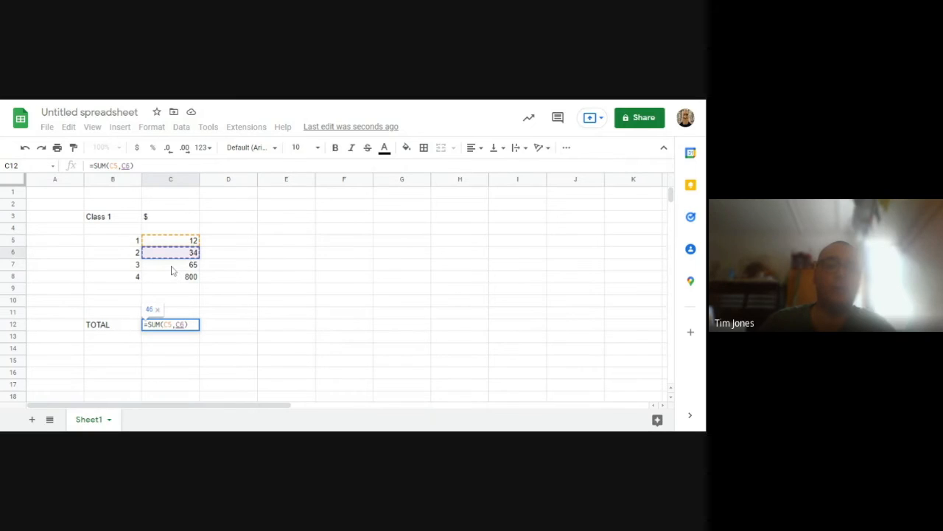
left_click(173, 269, "ctrl")
left_click(174, 278, "ctrl")
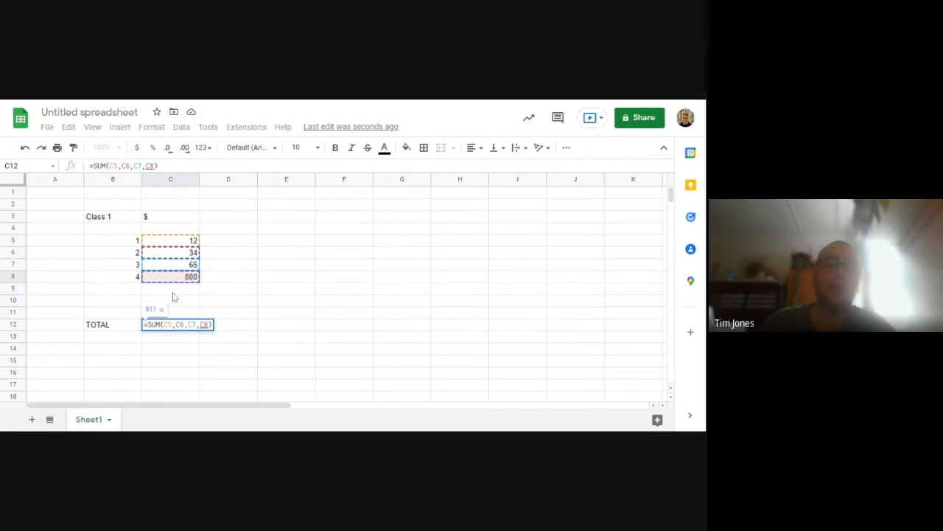
left_click(174, 290, "ctrl")
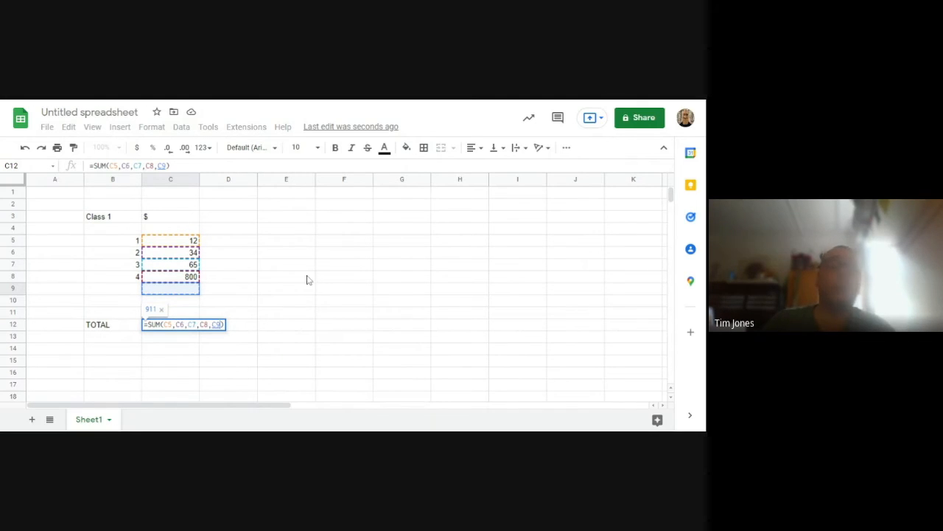
Add G5, G6, G7 and the range B4:G10 as further arguments of the SUM formula
left_click(414, 243, "ctrl")
left_click(417, 253, "ctrl")
left_click(415, 265, "ctrl")
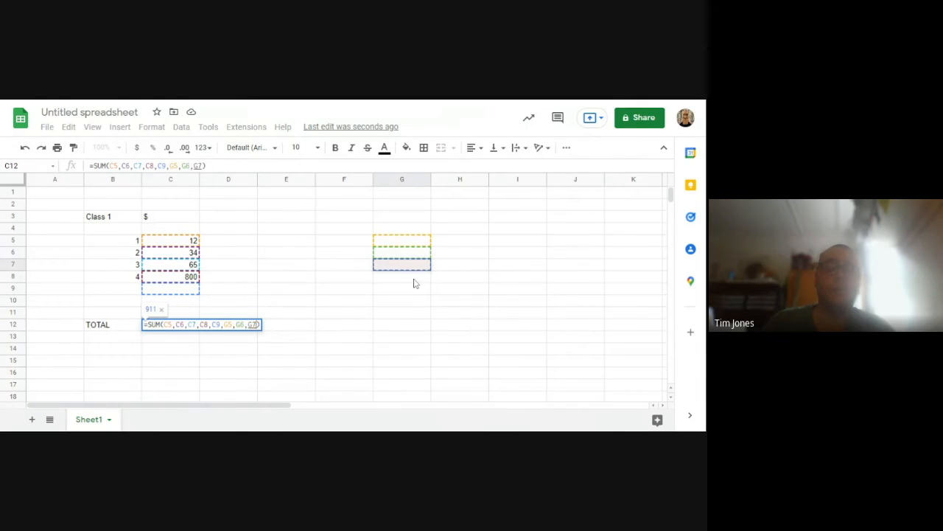
left_click(414, 280, "ctrl")
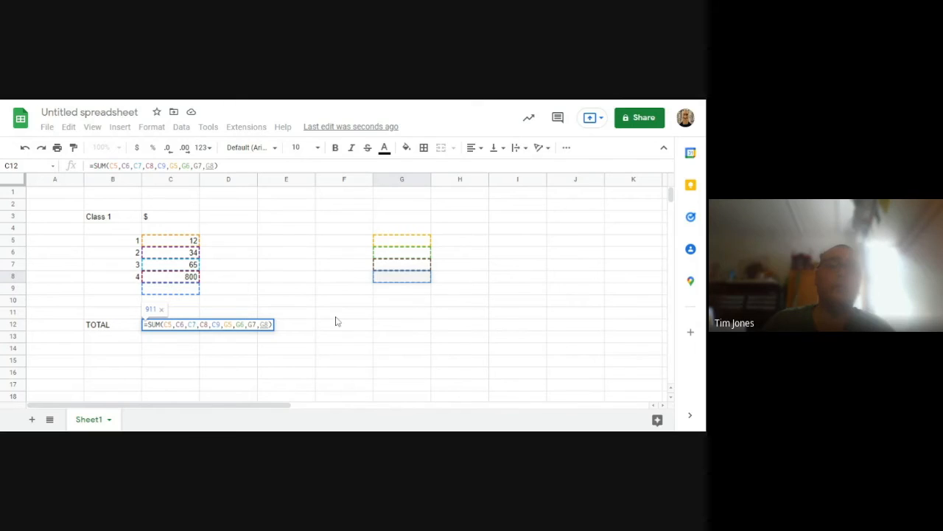
left_click(263, 269)
left_click_drag(131, 233, 396, 309)
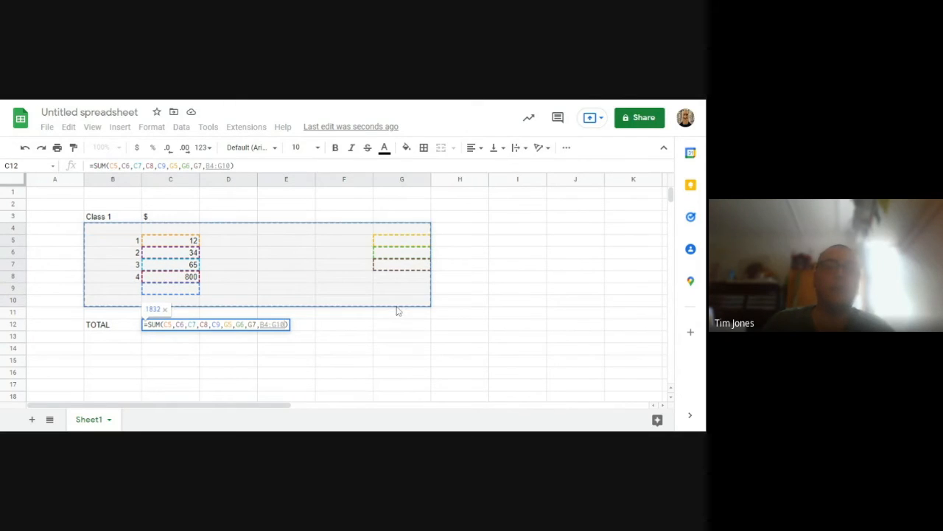
Erase the whole unfinished SUM formula from C12 and reselect the empty total cell
key("ctrl+a")
key("BackSpace")
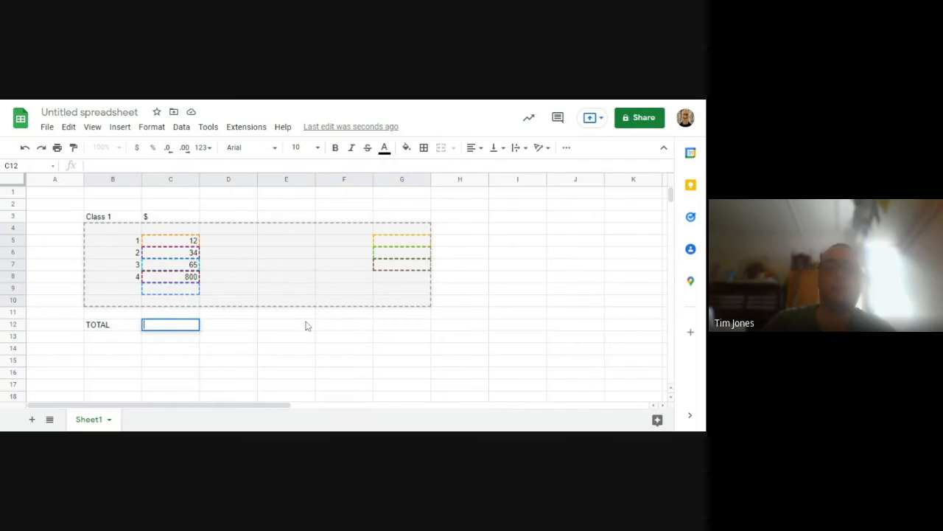
left_click(310, 326)
left_click(177, 331)
left_click(175, 316)
left_click(179, 327)
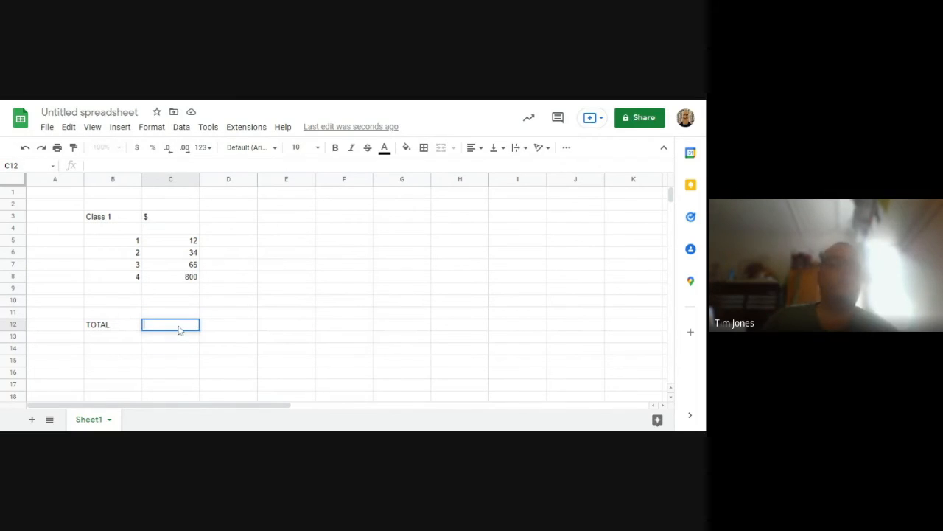
Enter a SUM formula in the total cell C12 covering the range C5:C11 and check the stored formula
double_click(179, 329)
type("=")
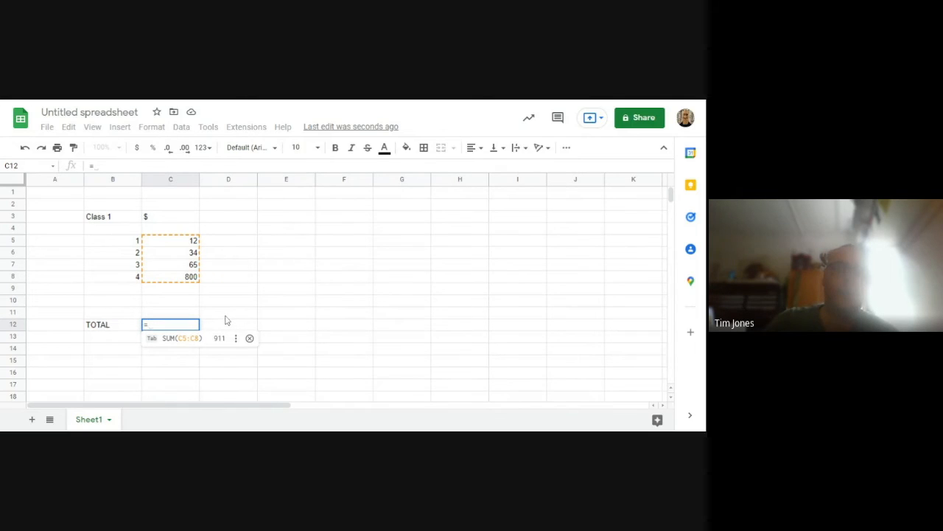
type("SUM")
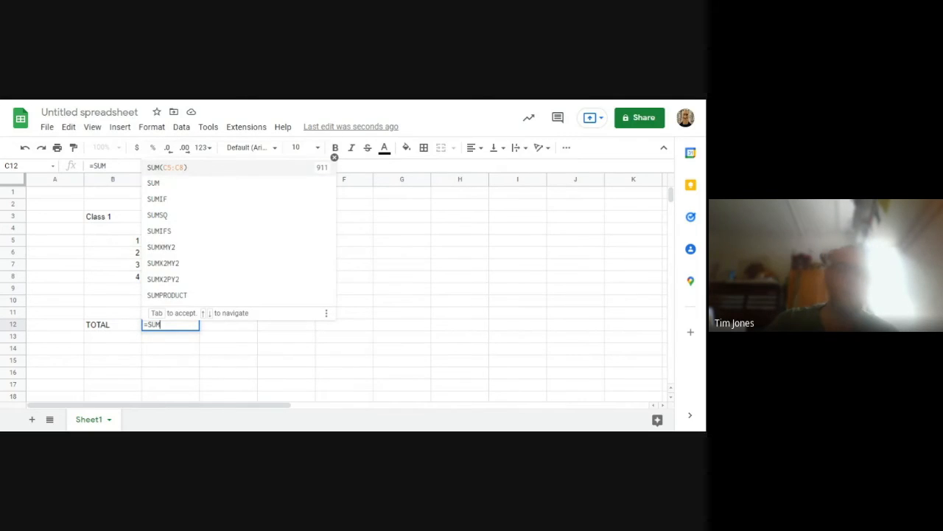
left_click(163, 186)
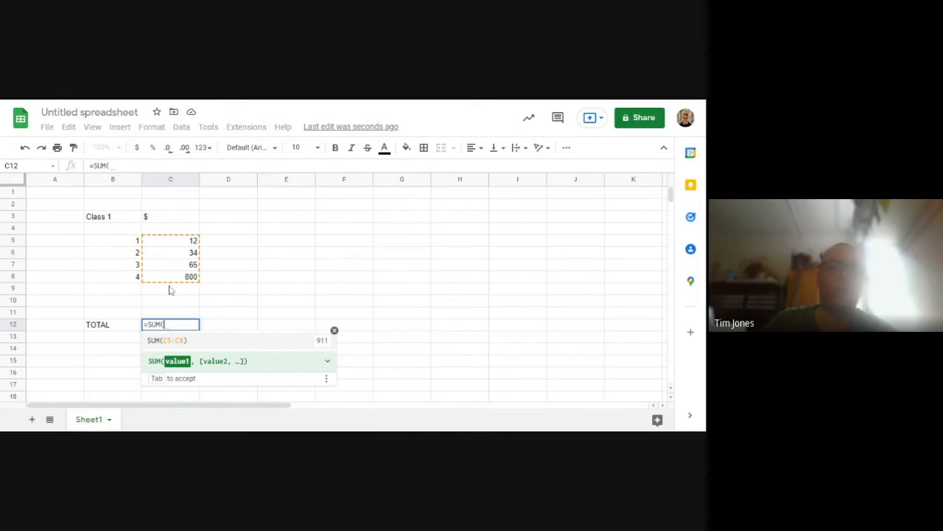
left_click_drag(174, 241, 185, 300)
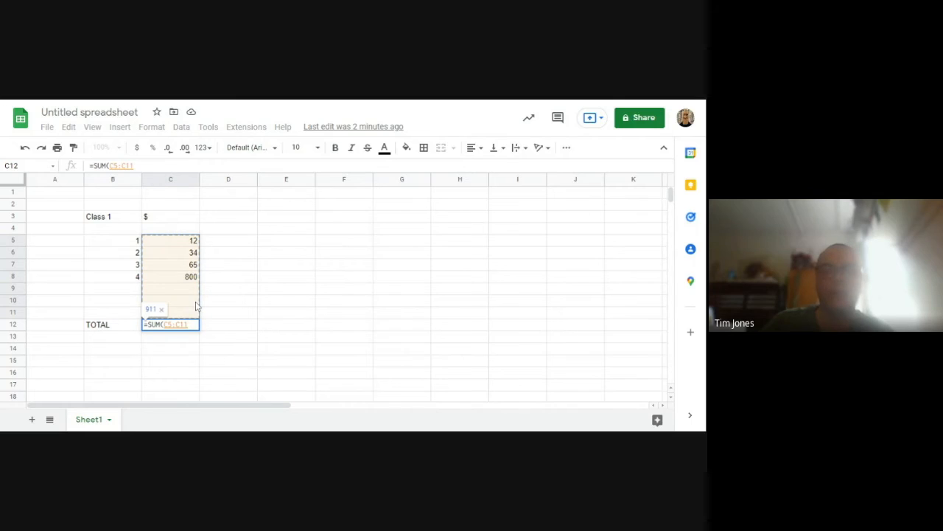
key("Return")
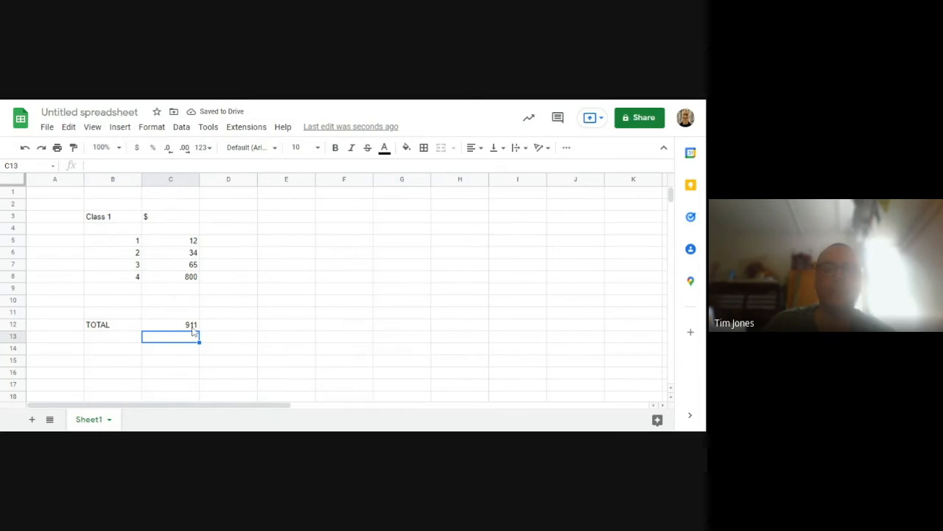
left_click(192, 327)
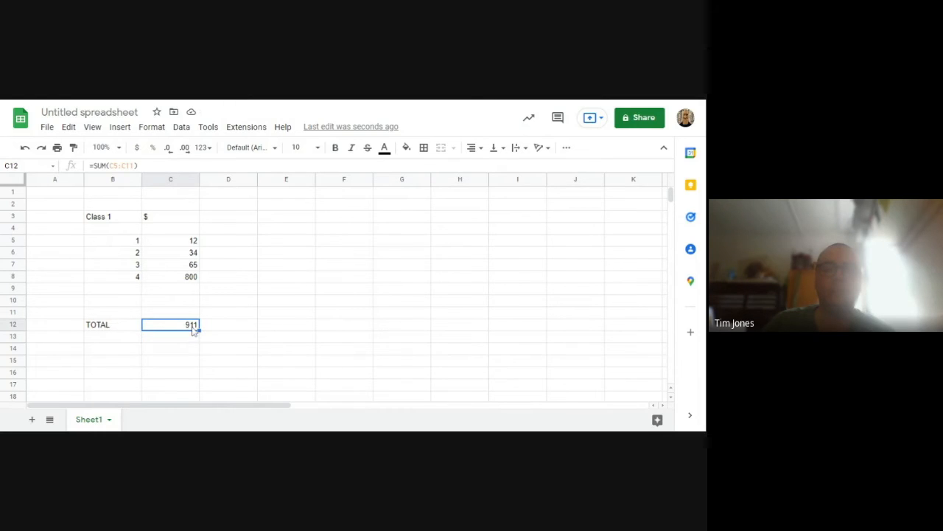
left_click(232, 291)
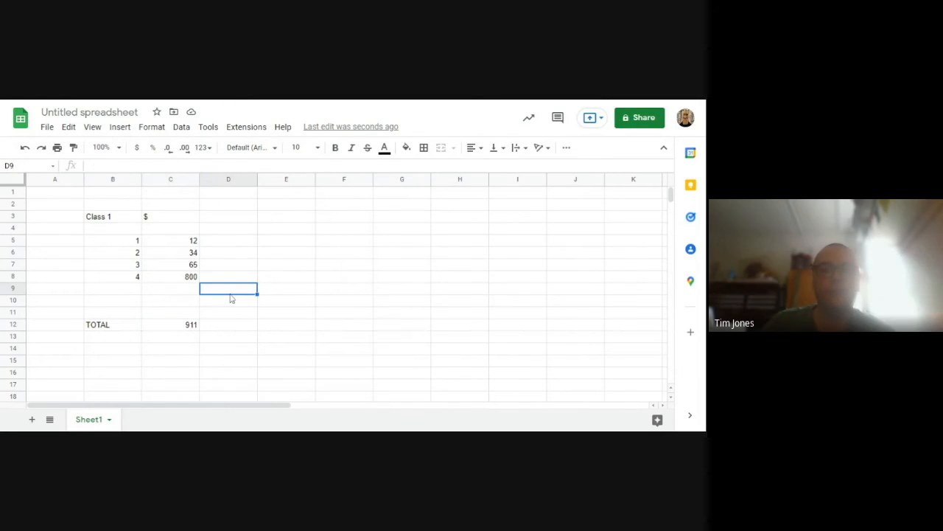
Enter 123 in both E12 and G12, on the same row as the class total
left_click(300, 322)
type("123")
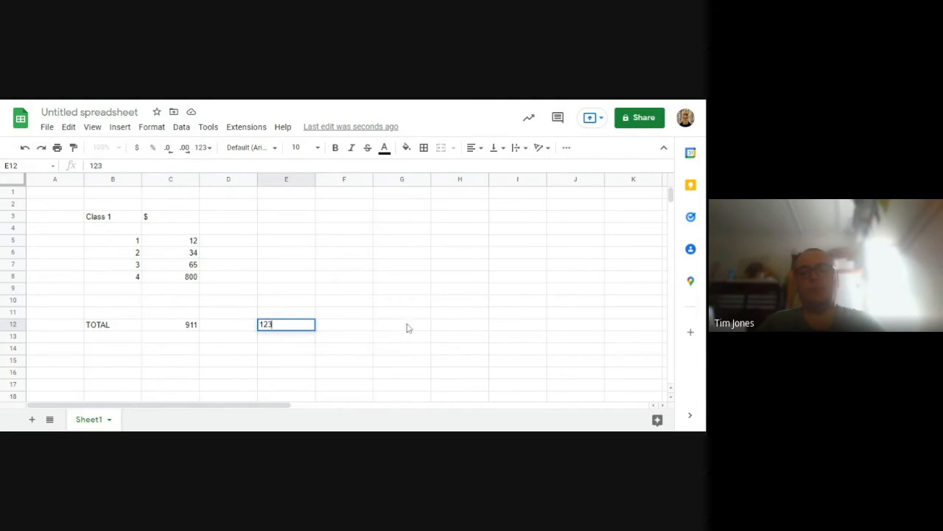
left_click(407, 328)
type("123")
left_click(413, 359)
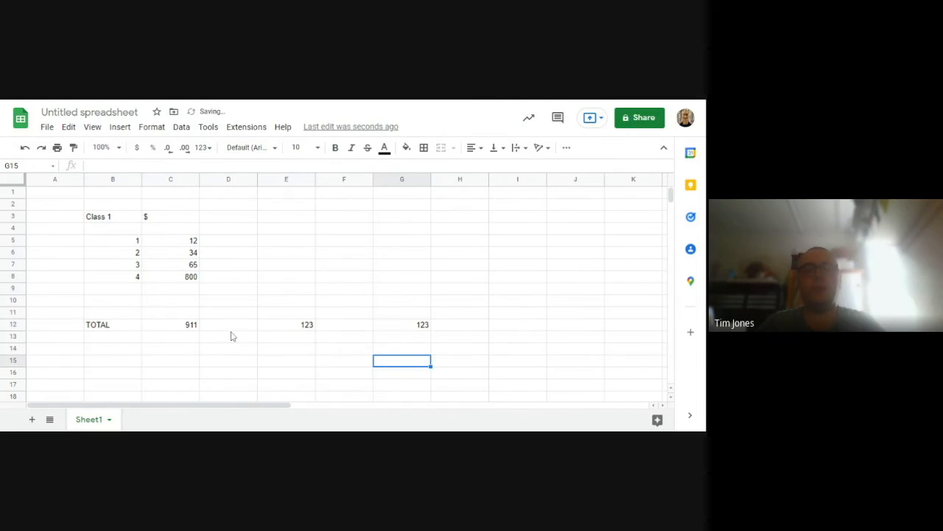
Enter =SUM(C12,E12,G12) in cell E16 to add the three separate figures in row 12
scroll(231, 336, "down", 2)
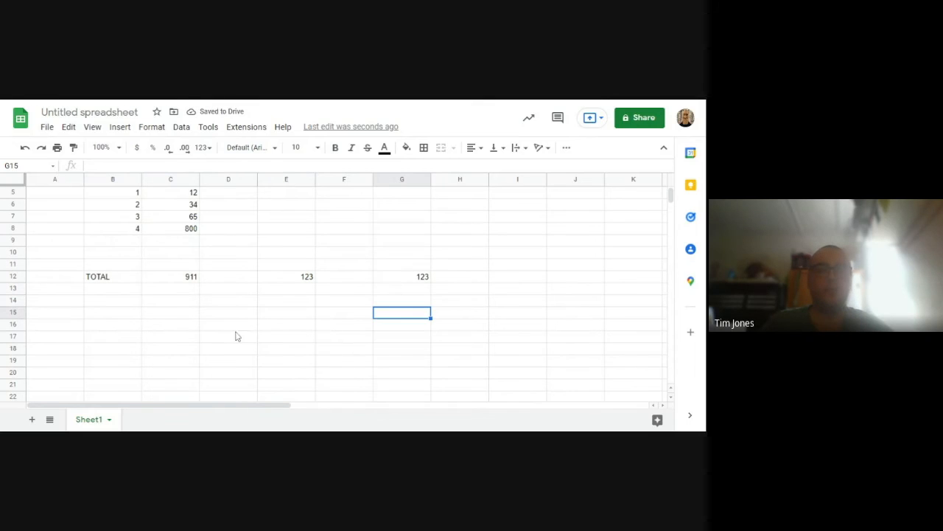
left_click(287, 331)
type("=")
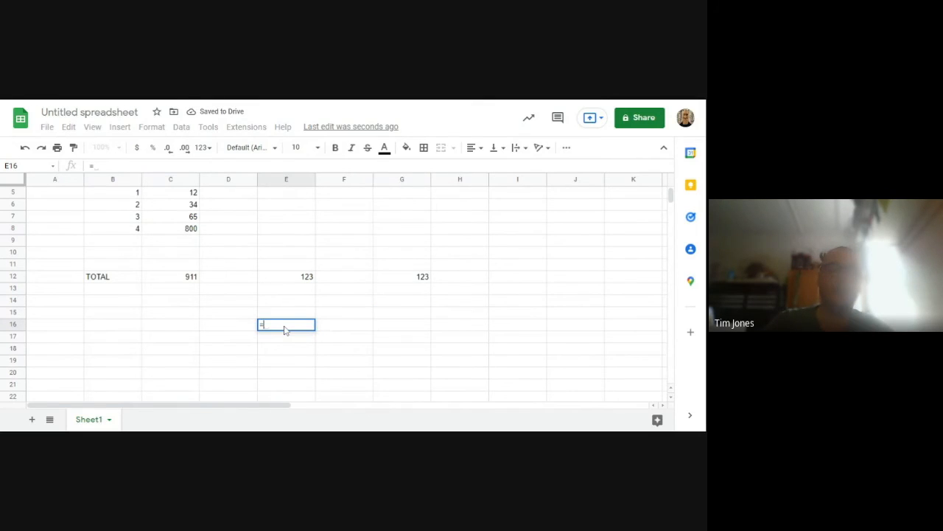
type("SUM(")
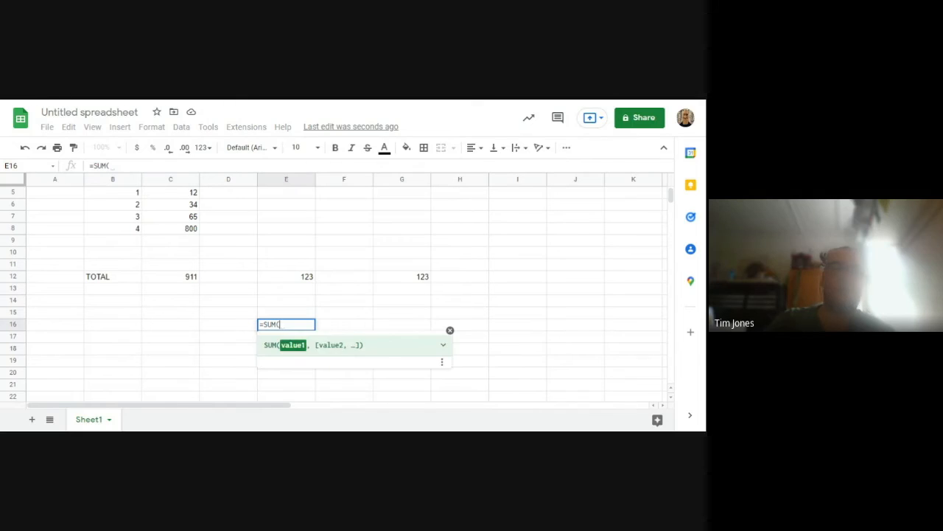
left_click(169, 279)
type(",")
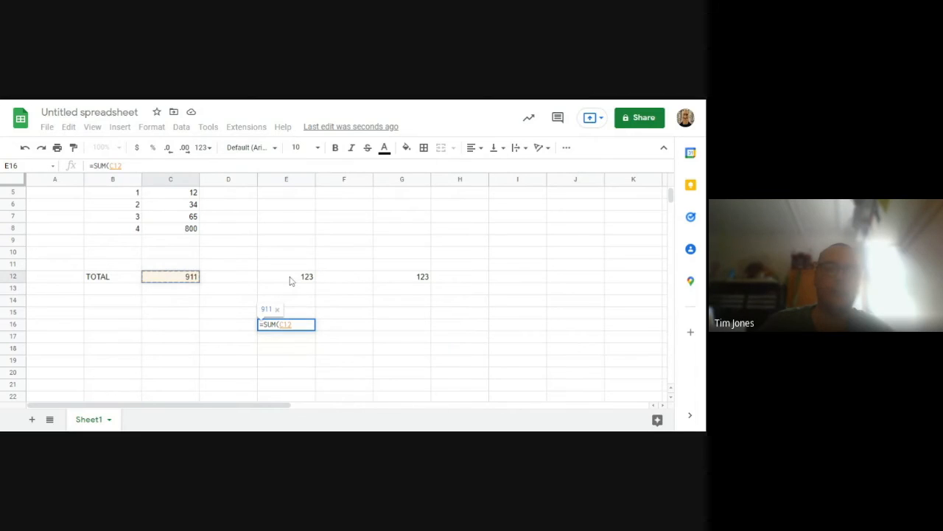
left_click(292, 279)
type(",")
left_click(404, 278)
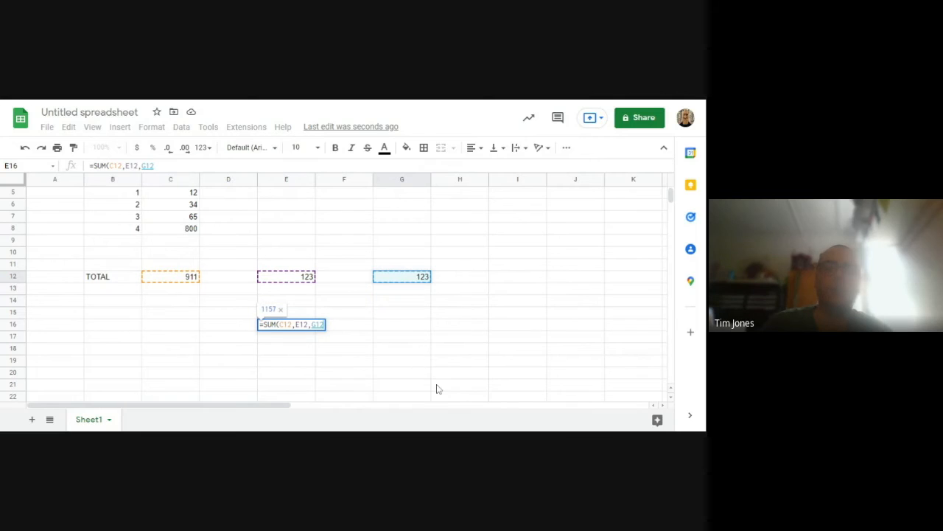
key("Return")
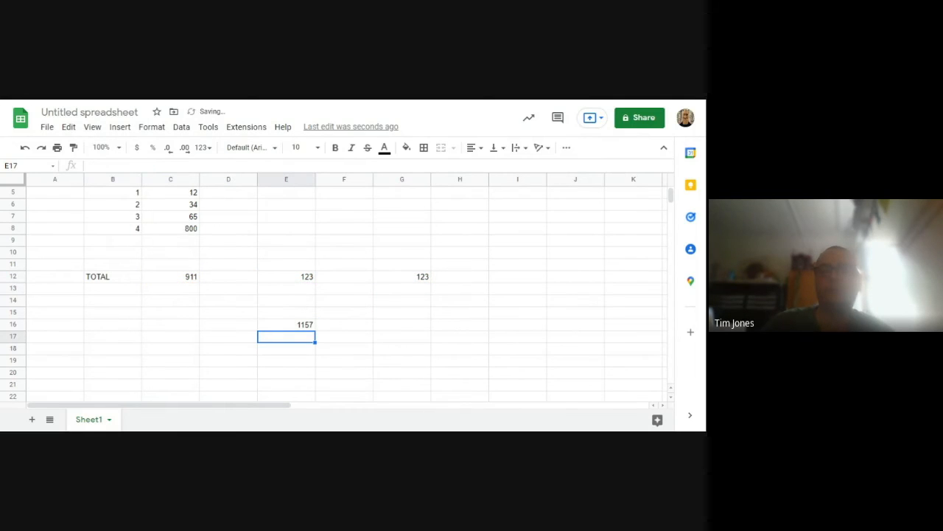
scroll(319, 371, "up", 2)
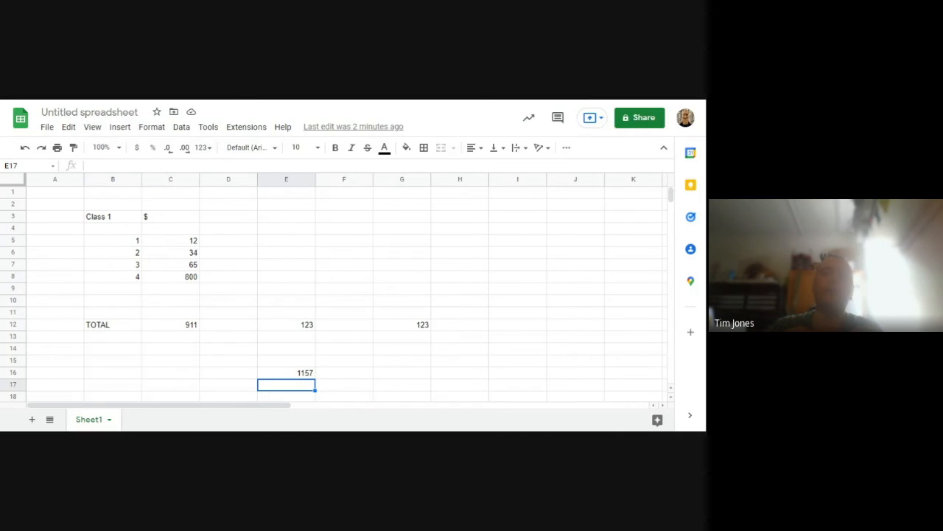
left_click(223, 279)
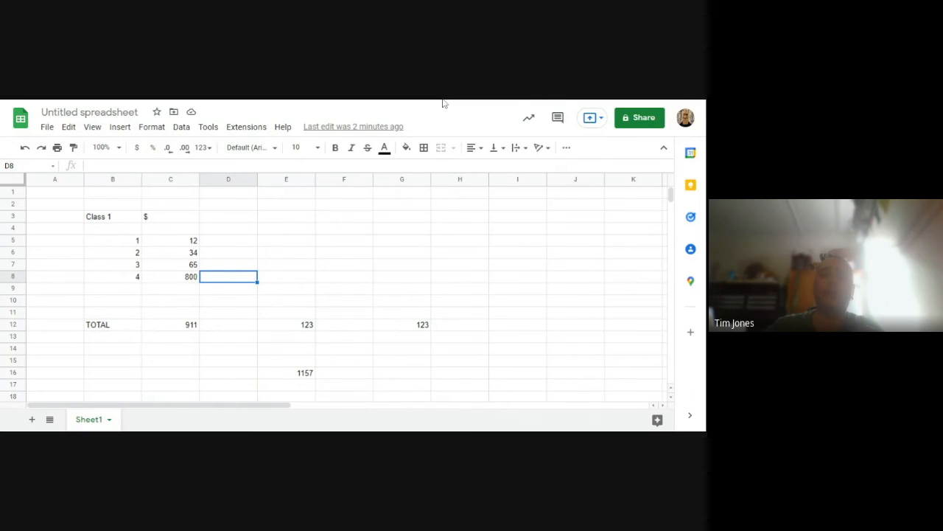
Switch to iCloud Numbers and open the template chooser for a new spreadsheet
key("ctrl+Tab")
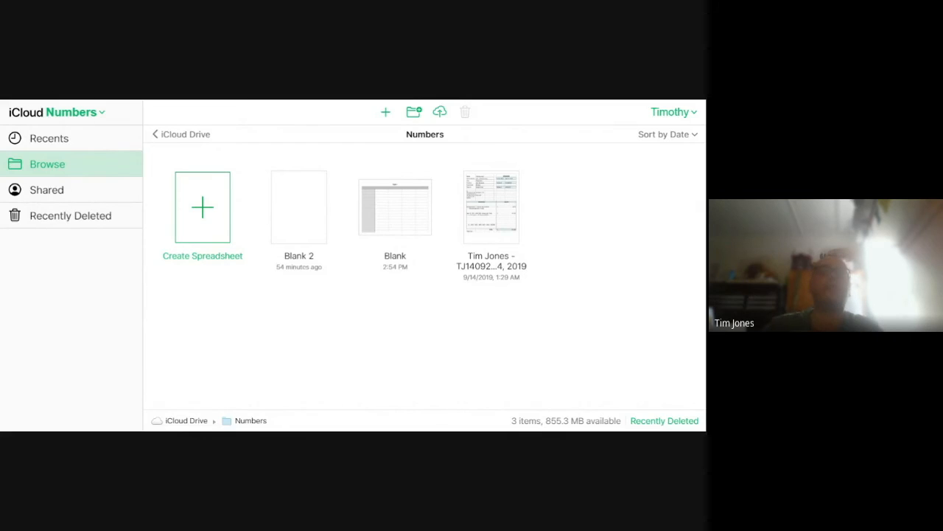
left_click(203, 207)
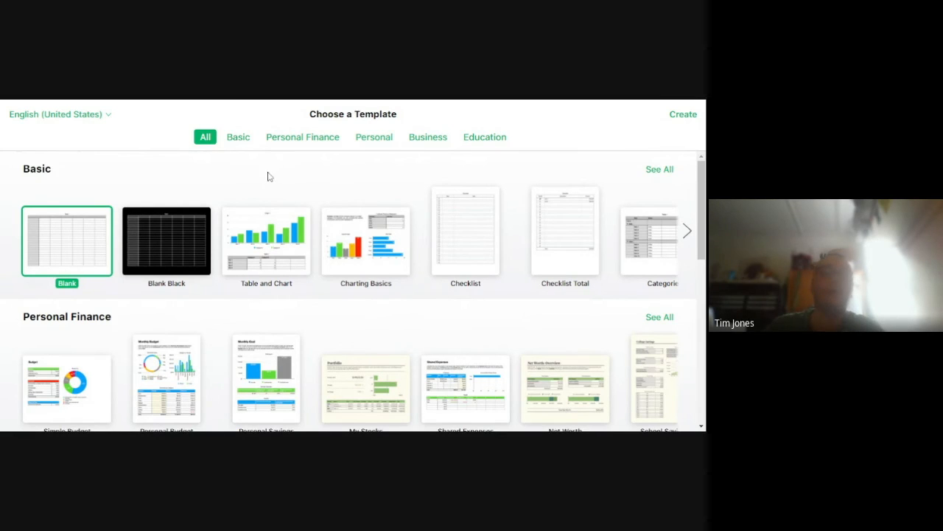
Look through the Basic, Personal Finance, Personal, Business and Education template categories
scroll(369, 274, "down", 2)
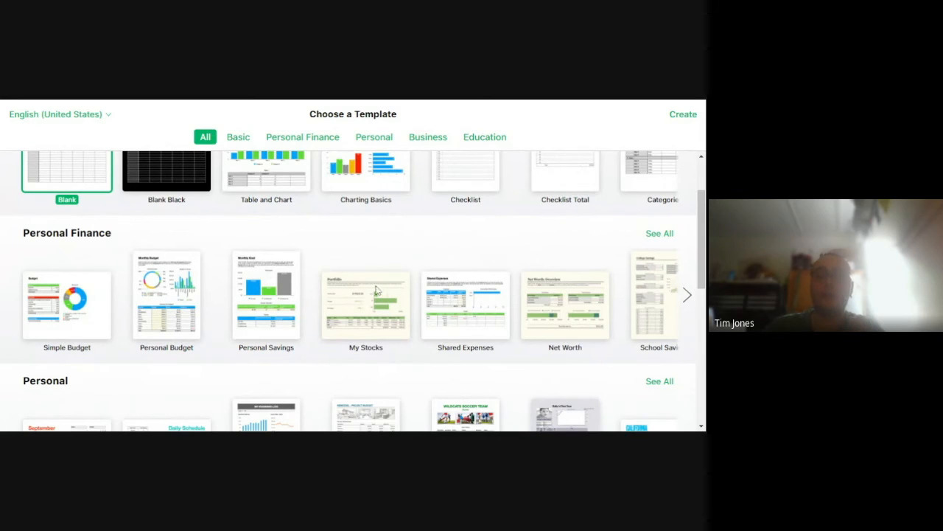
scroll(99, 298, "down", 1)
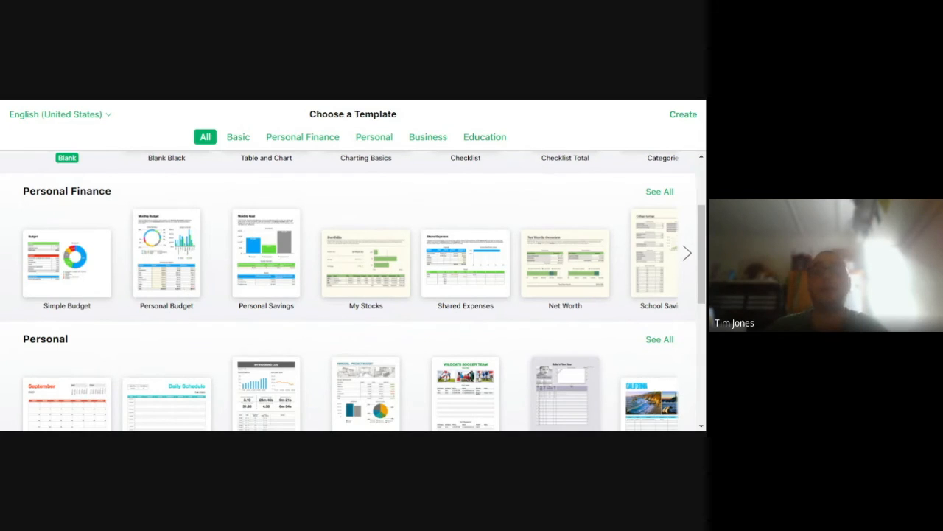
scroll(189, 297, "down", 3)
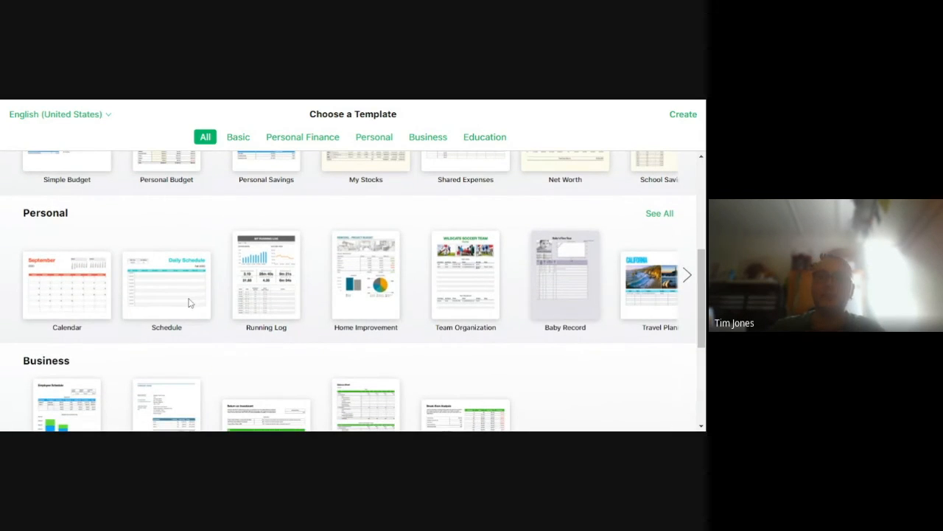
scroll(238, 357, "down", 3)
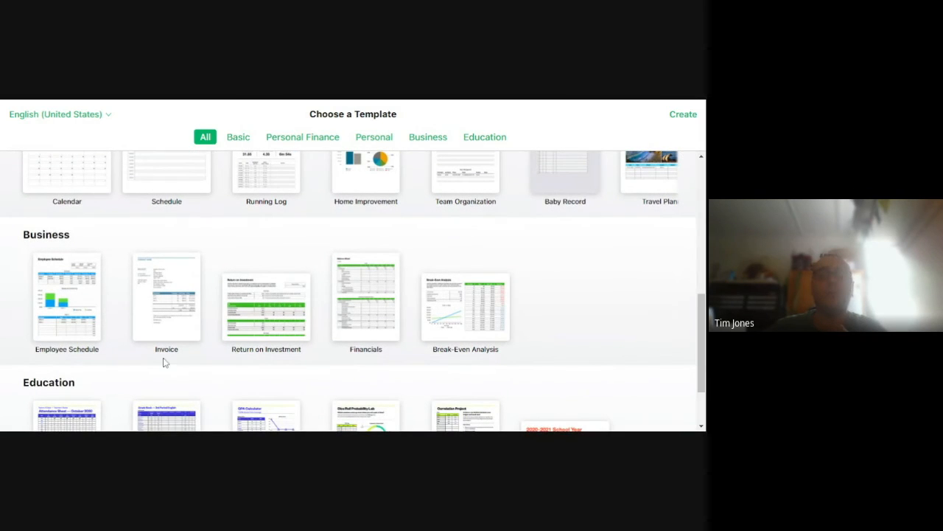
scroll(143, 330, "down", 2)
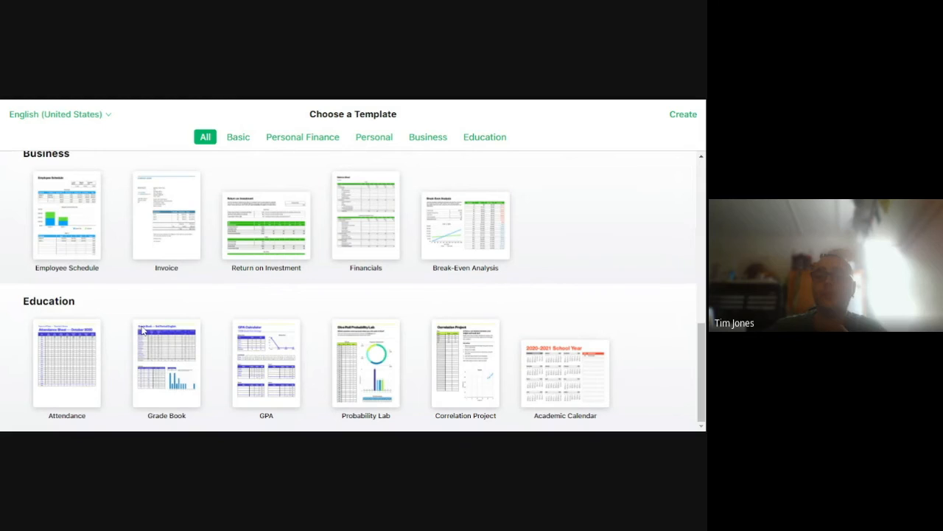
scroll(369, 344, "up", 10)
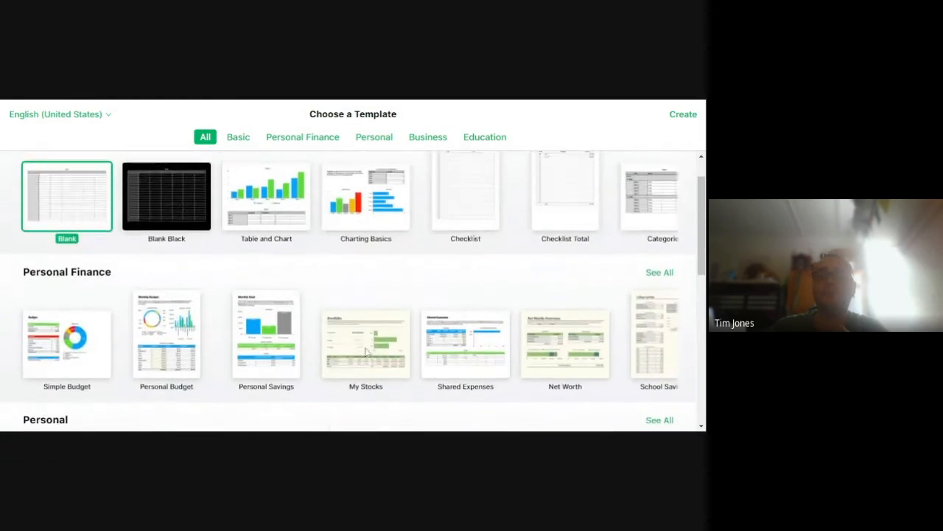
scroll(346, 351, "up", 2)
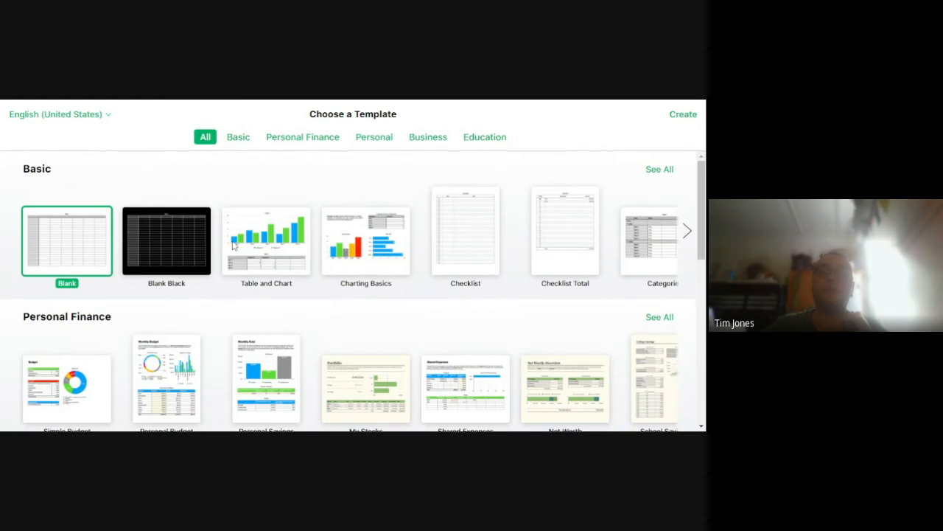
scroll(64, 376, "down", 1)
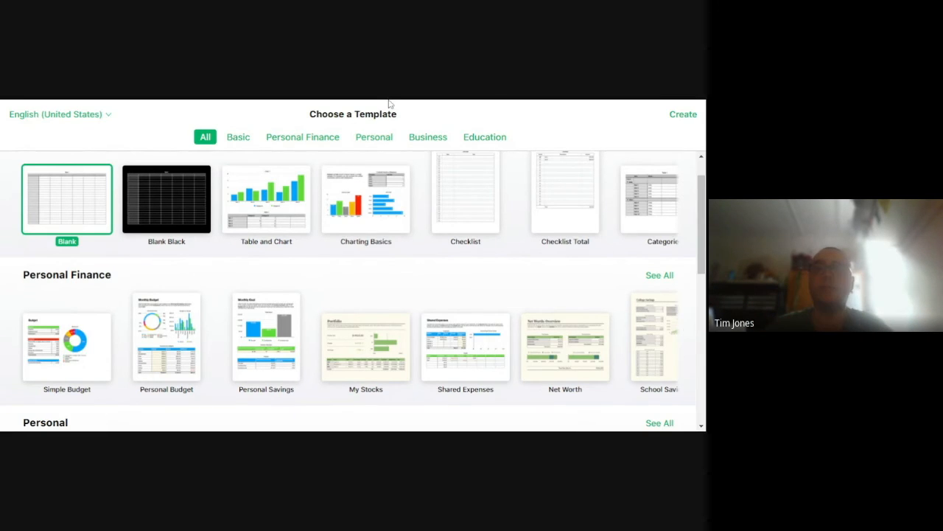
scroll(409, 330, "up", 1)
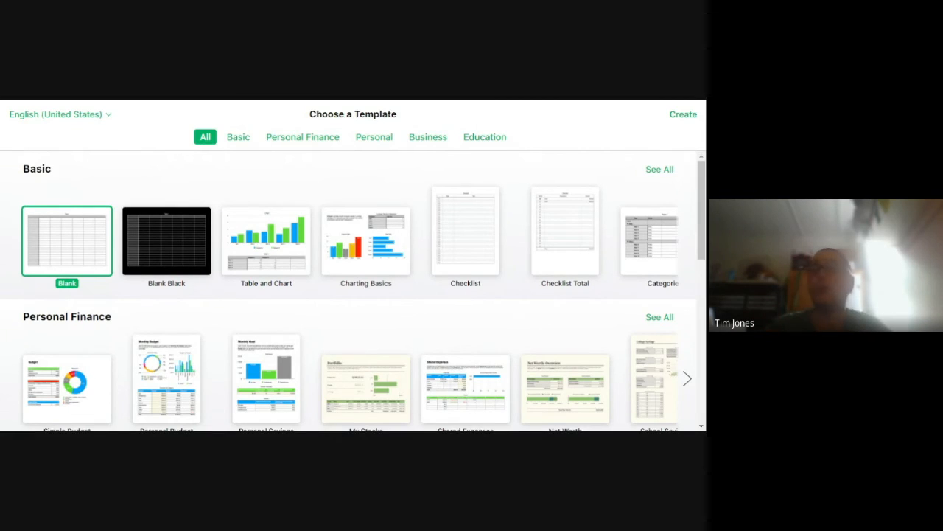
Create a spreadsheet from the Blank template and try selecting and deselecting Table 1 through cells in column G
double_click(44, 240)
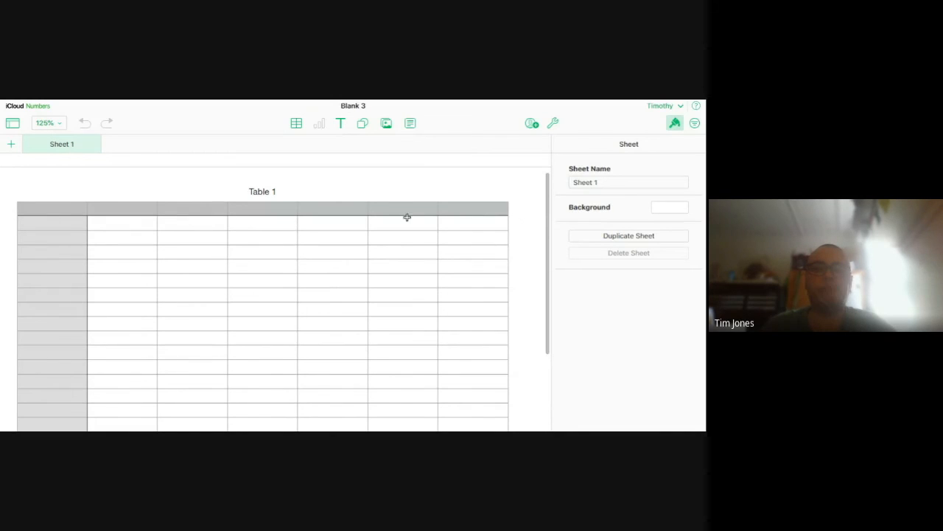
left_click(464, 213)
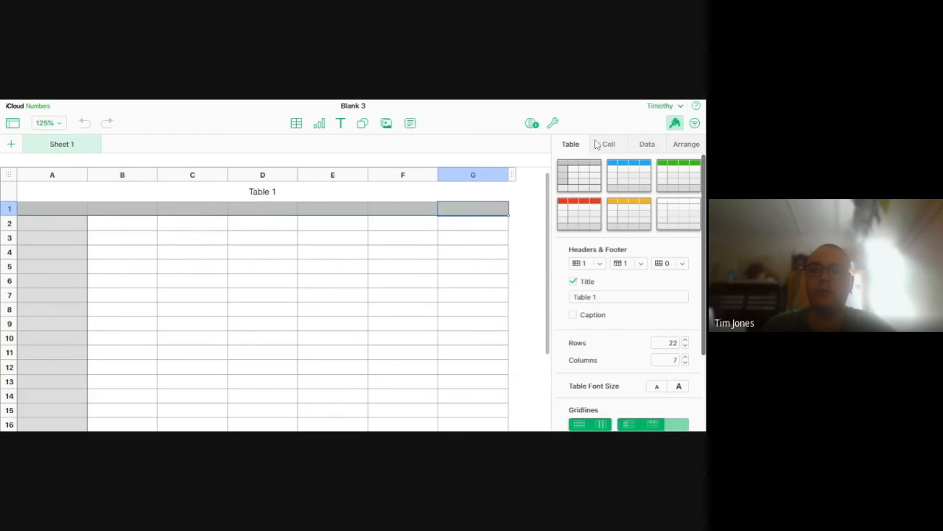
left_click(525, 223)
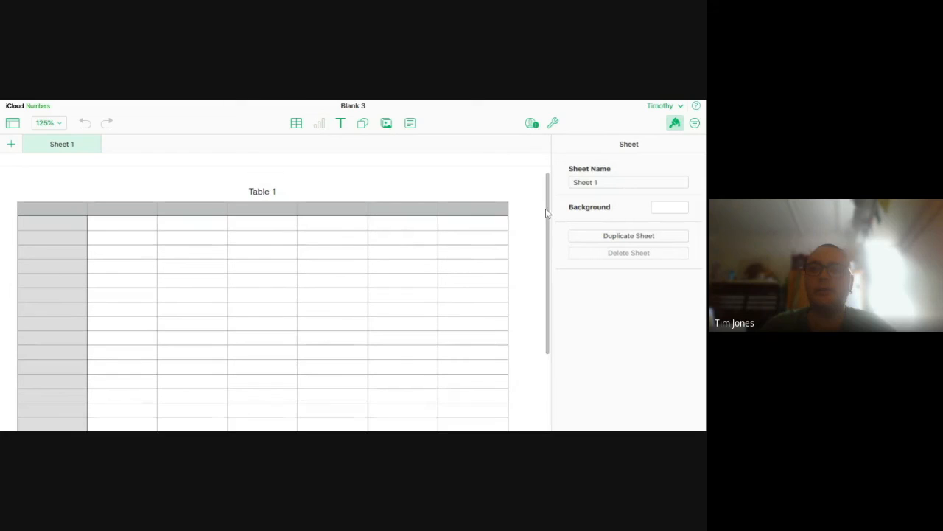
left_click(458, 212)
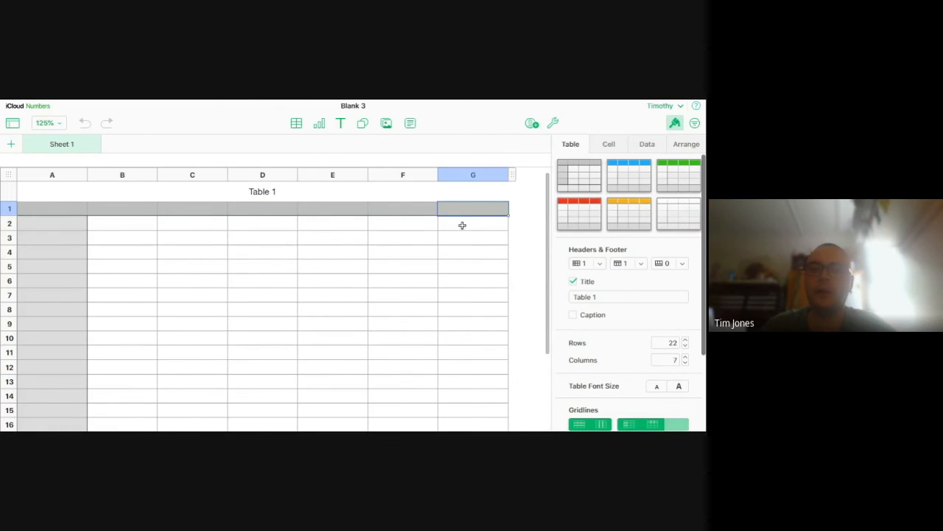
left_click(461, 227)
left_click(510, 204)
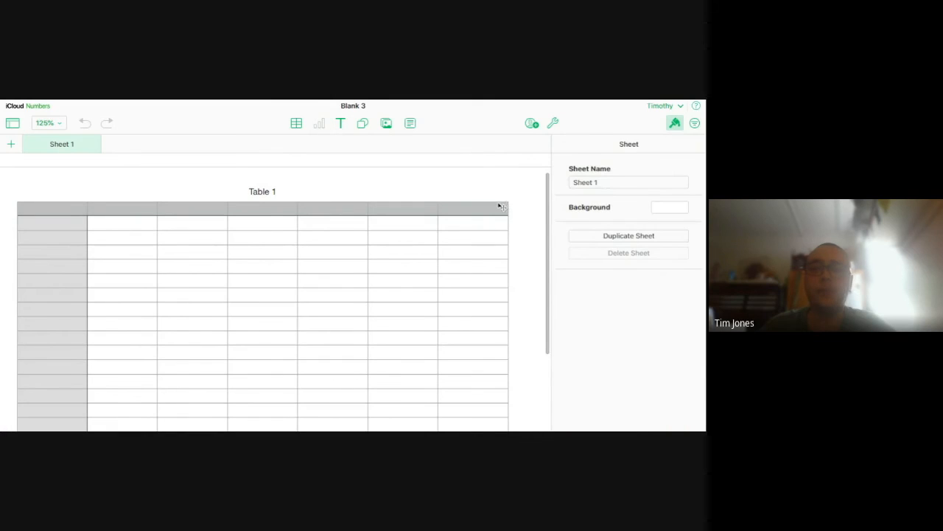
Shrink Table 1 to 8 rows and 3 columns
left_click(146, 228)
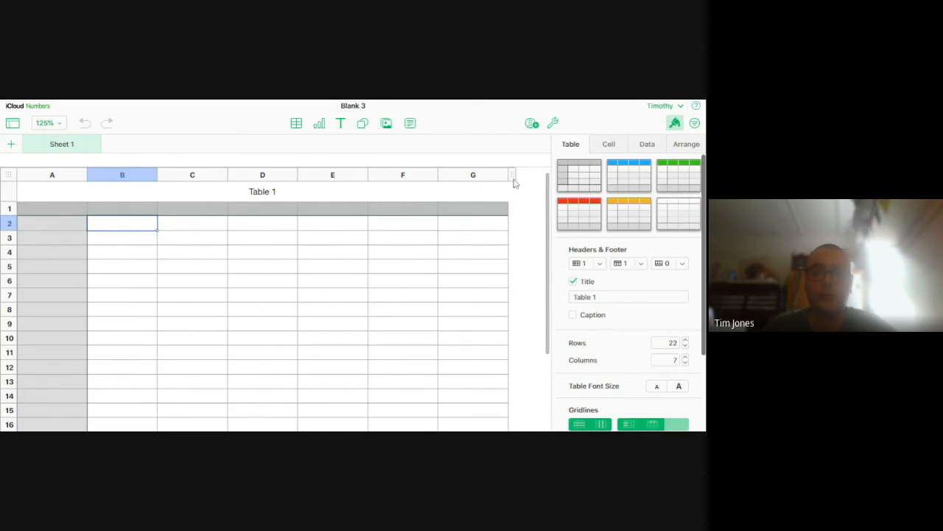
left_click_drag(515, 182, 364, 188)
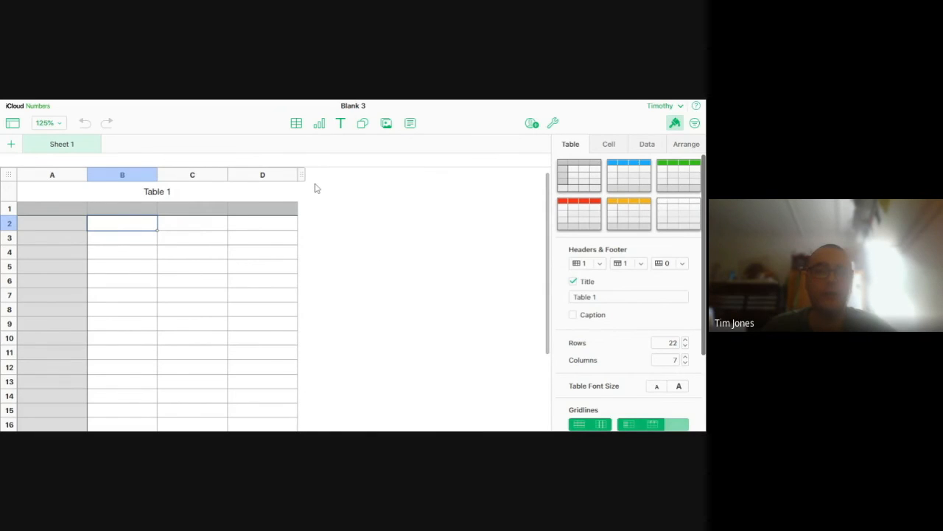
scroll(66, 312, "down", 4)
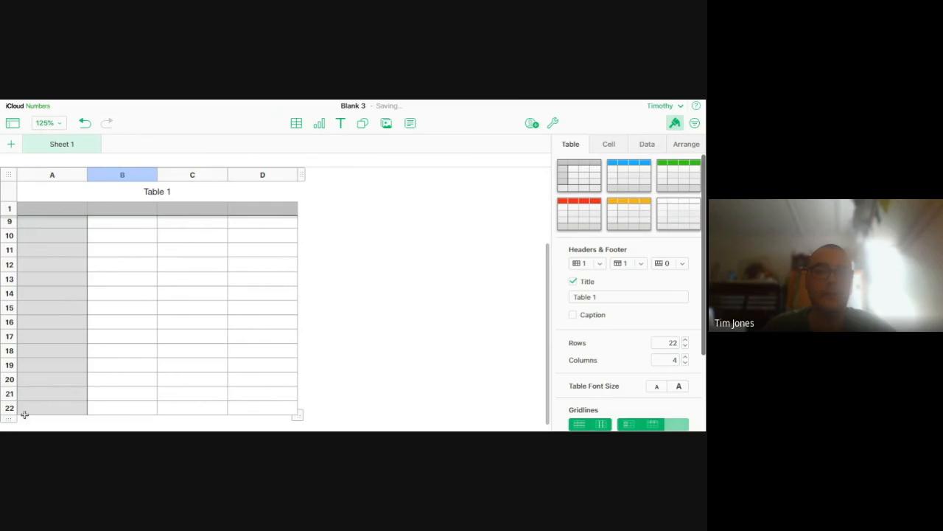
left_click_drag(11, 424, 11, 267)
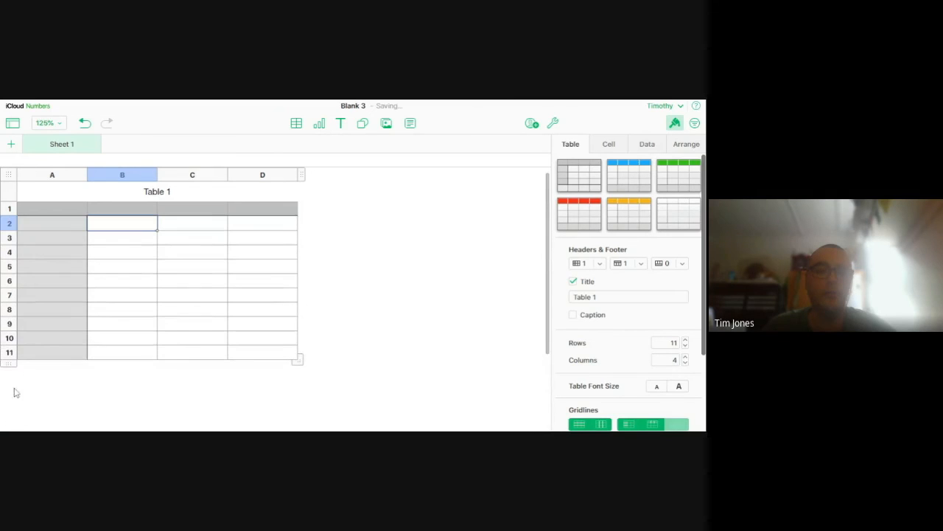
left_click_drag(9, 371, 11, 325)
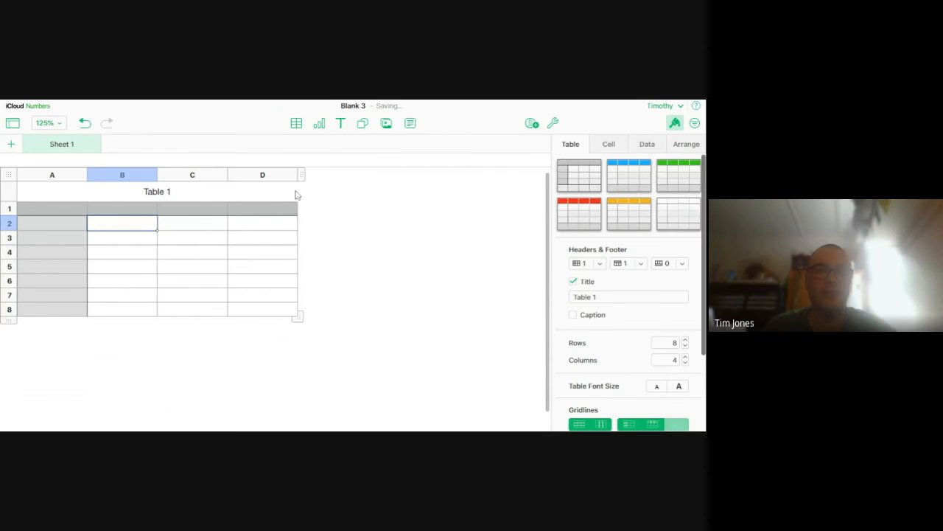
left_click_drag(302, 177, 282, 182)
left_click(295, 293)
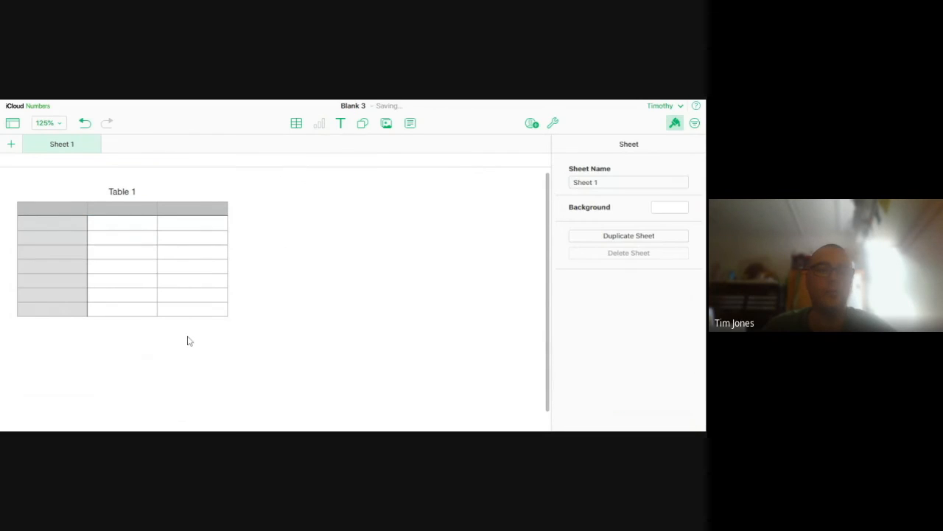
Enter the headings NOTES in cell A1 and Monies in cell B1, and the label TOTAL in cell A8
left_click(70, 238)
left_click(54, 212)
type("NOTES")
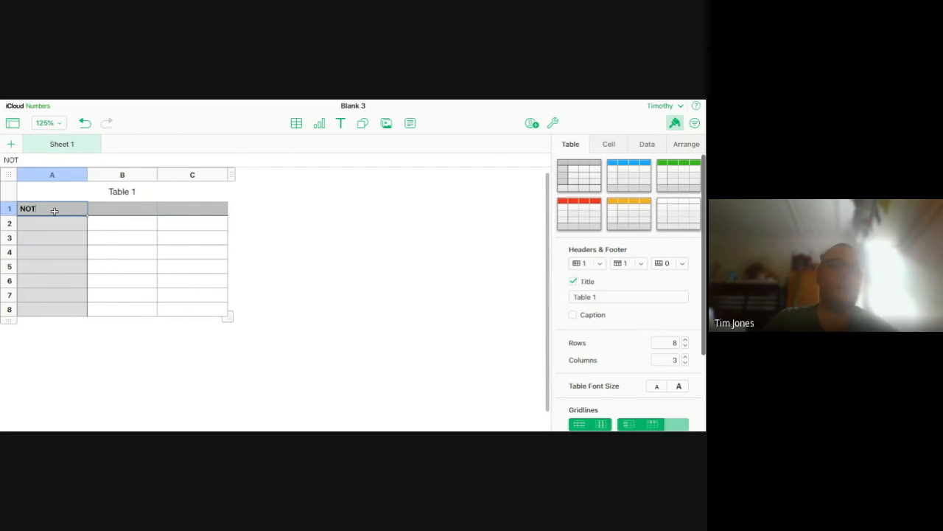
key("BackSpace")
type("S")
left_click(124, 209)
type("Monies")
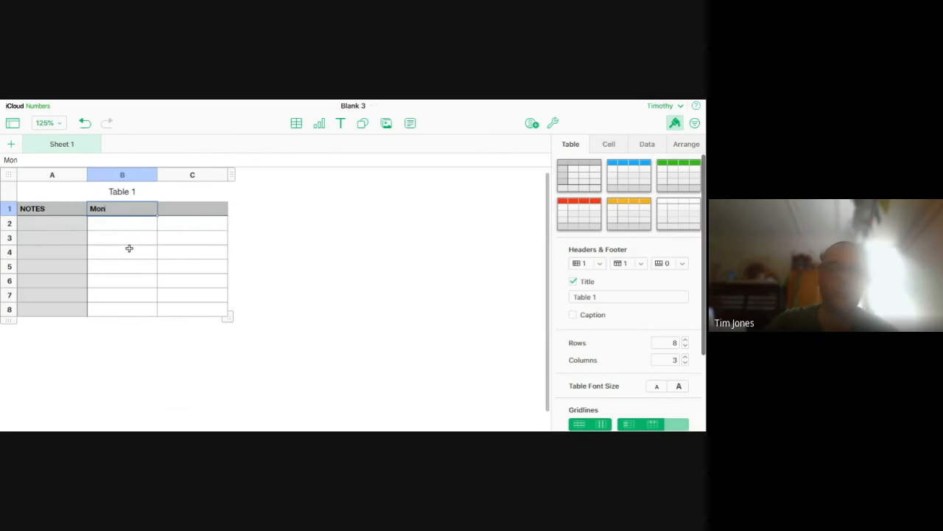
left_click(40, 309)
type("TOTAL")
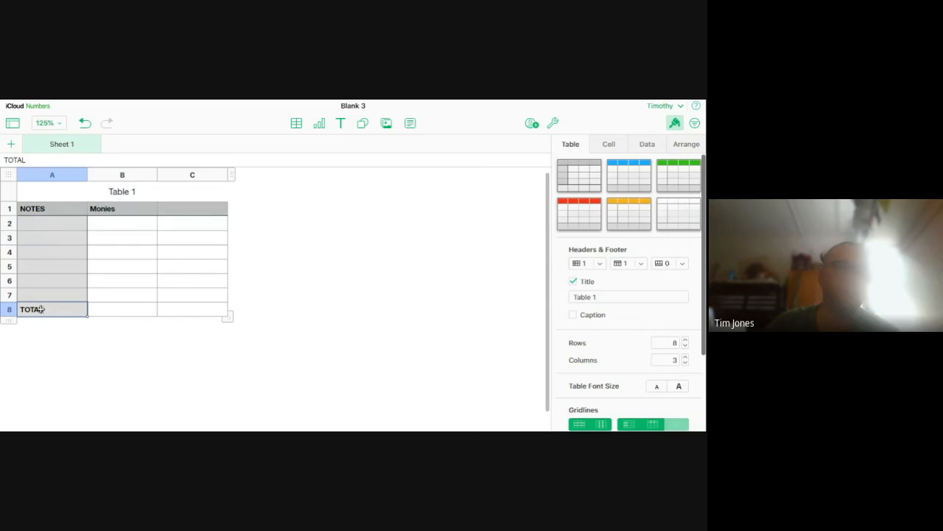
Remove the empty third column so that Table 1 has only two columns
left_click_drag(235, 175, 208, 178)
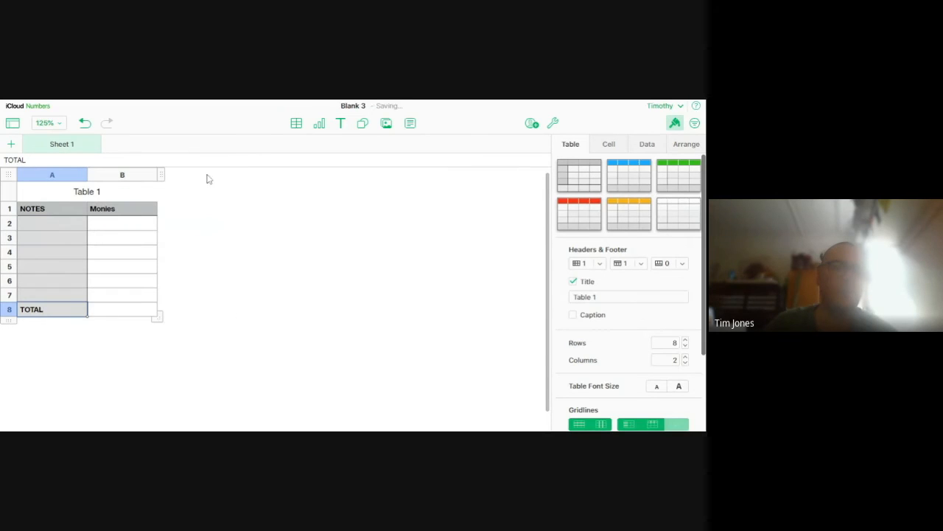
left_click(247, 222)
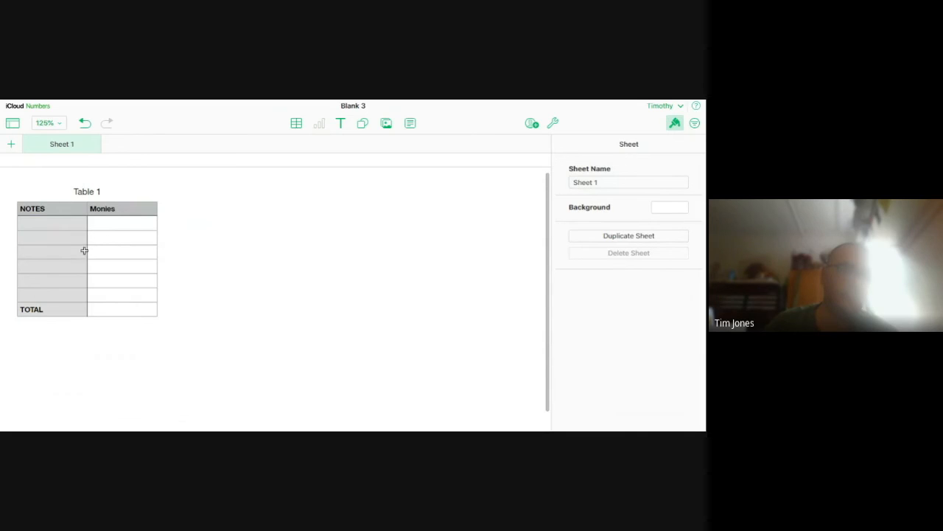
left_click(45, 222)
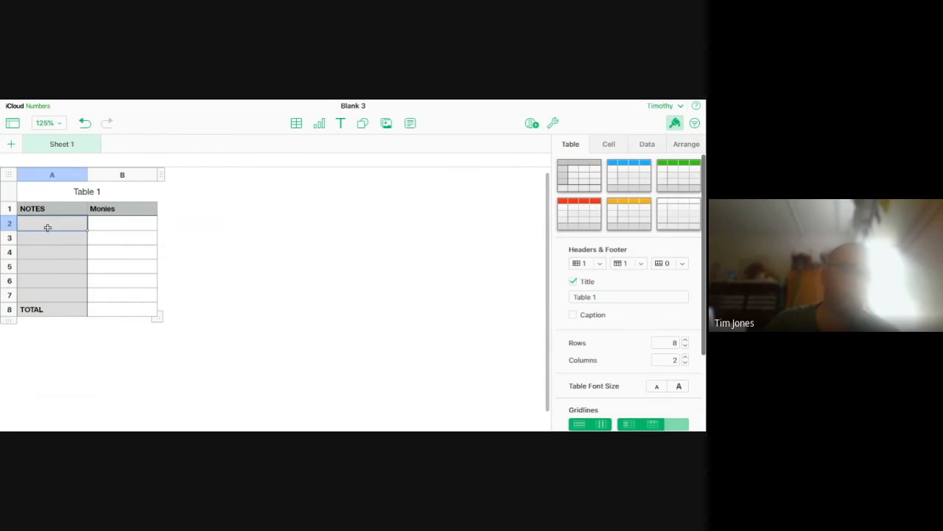
left_click(109, 307)
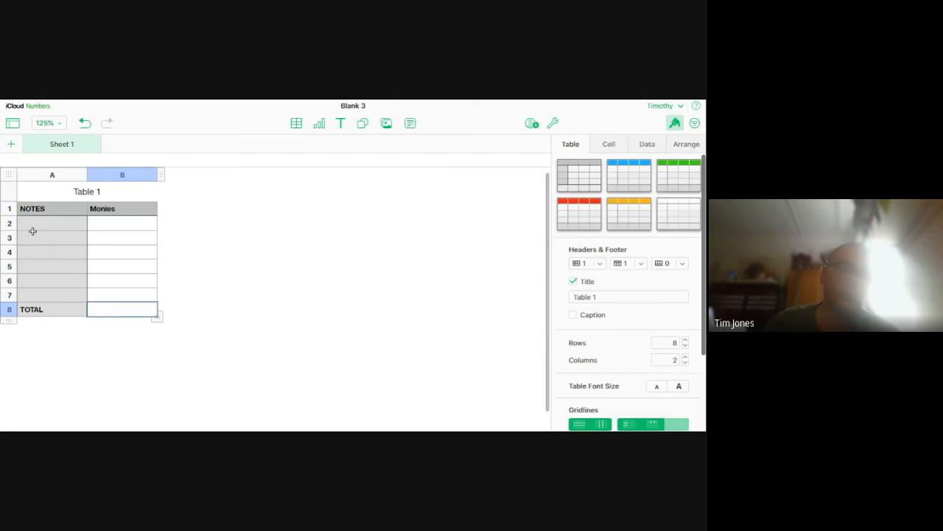
Number the NOTES column from 1 to 5 in cells A2 to A6
left_click(36, 227)
type("1")
key("Return")
type("2")
key("Return")
type("3")
key("Return")
type("4")
key("Return")
type("5")
left_click(119, 301)
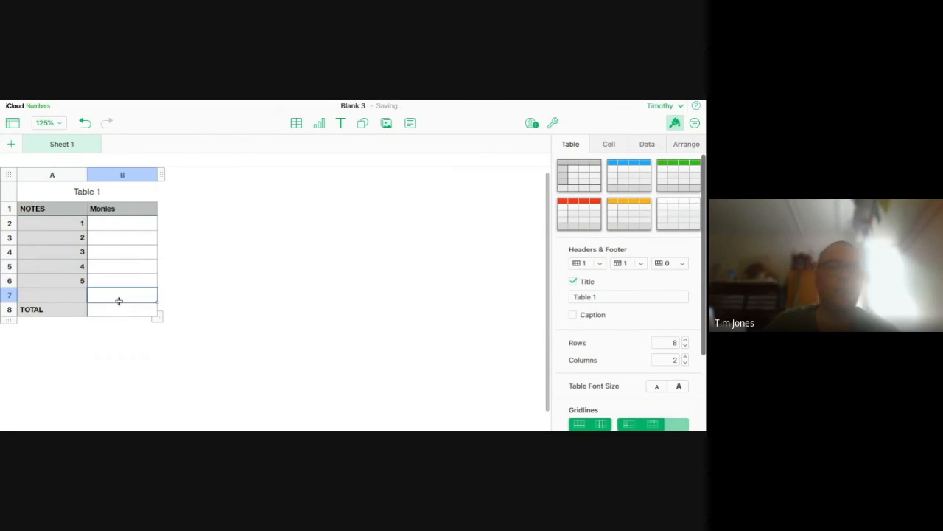
left_click(112, 309)
Enter 123, 456, 276, 900 and 56 in cells B2 to B6 of the Monies column
left_click(137, 219)
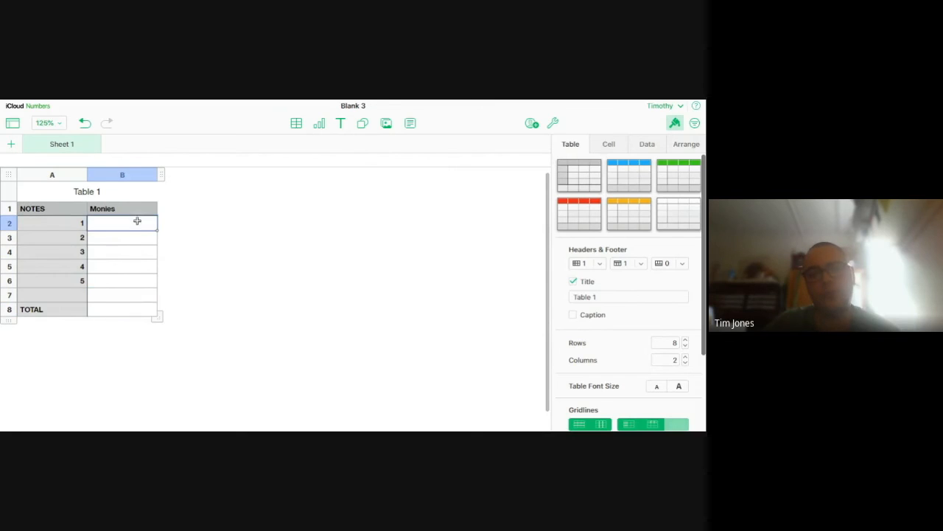
type("123")
key("Return")
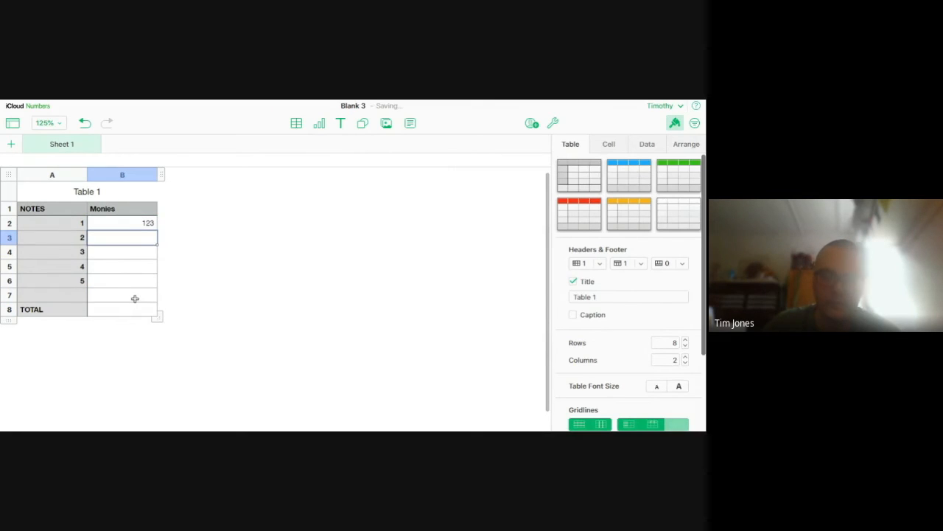
type("456")
key("Return")
type("276")
key("Return")
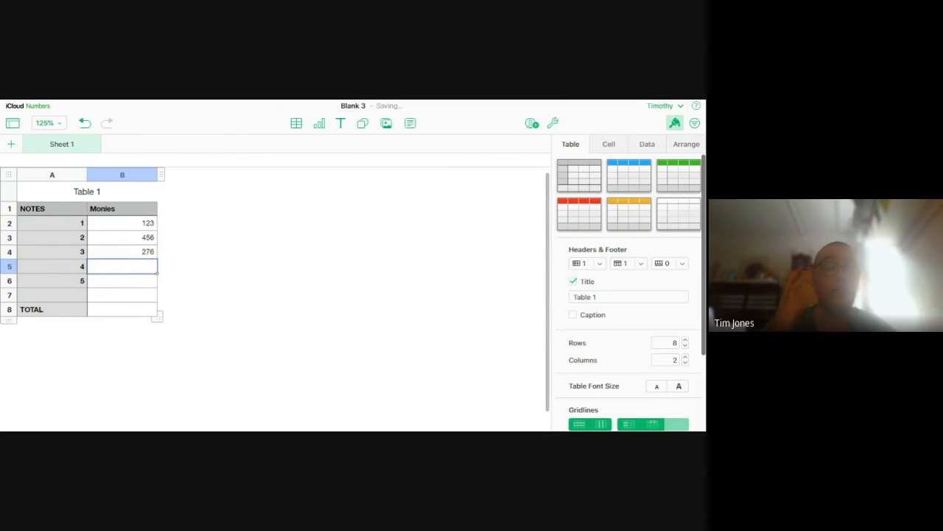
type("900")
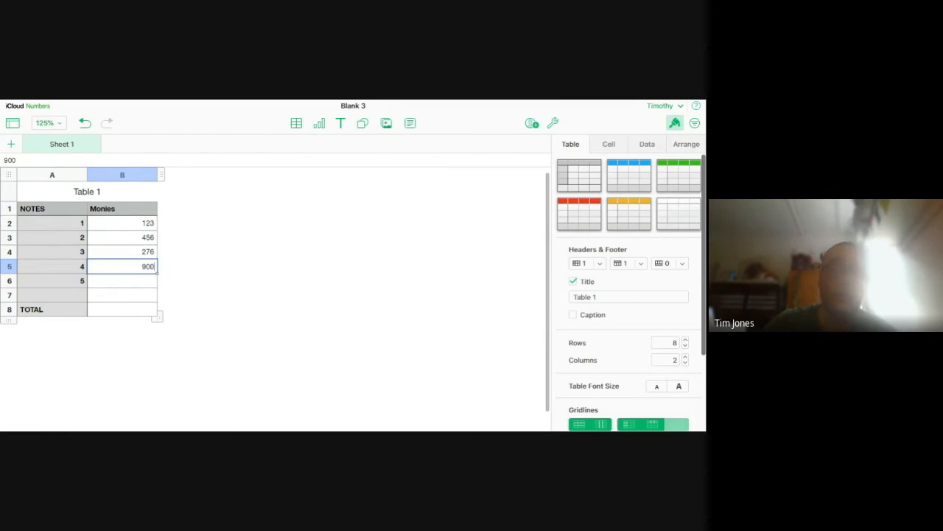
key("Return")
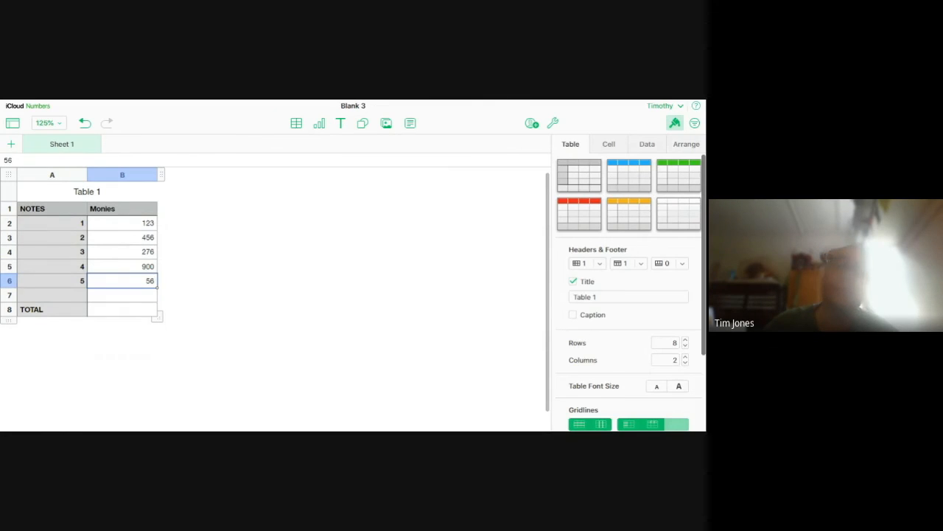
key("Return")
left_click(123, 306)
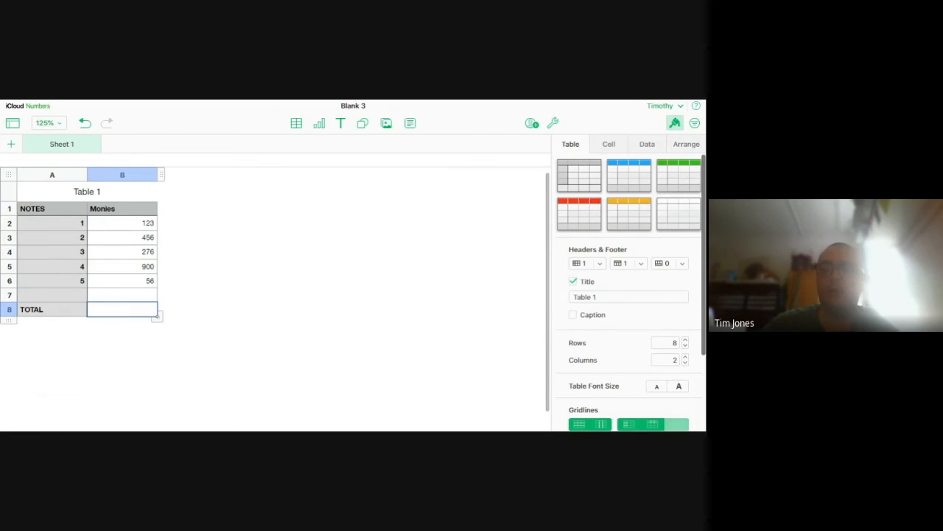
type("=")
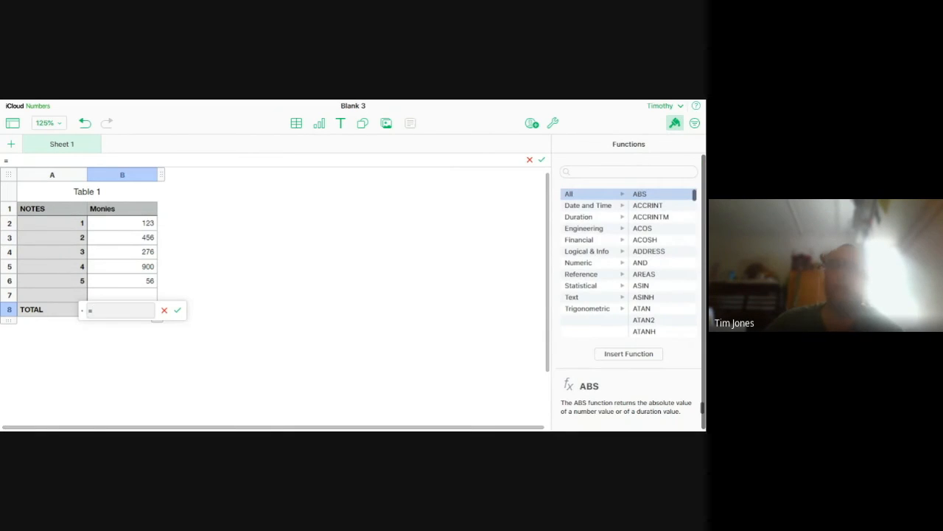
left_click_drag(85, 310, 86, 332)
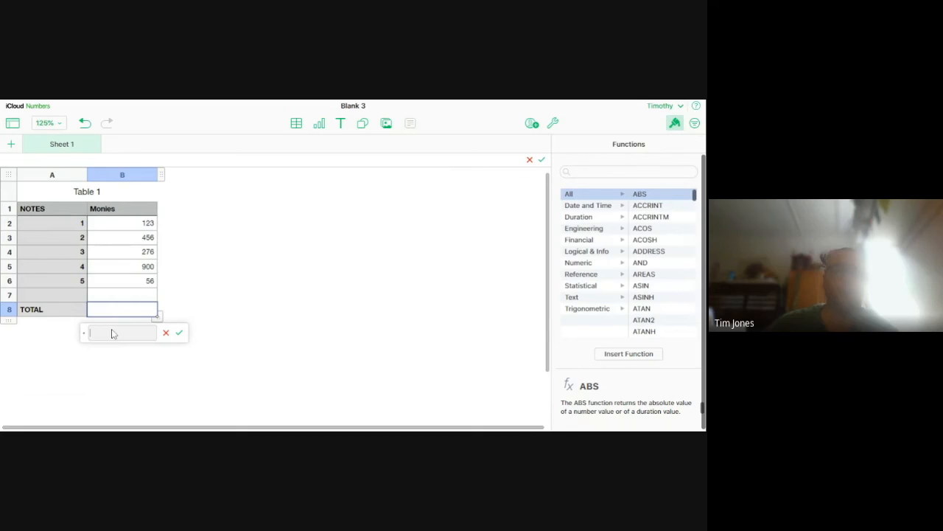
left_click(291, 303)
left_click(130, 307)
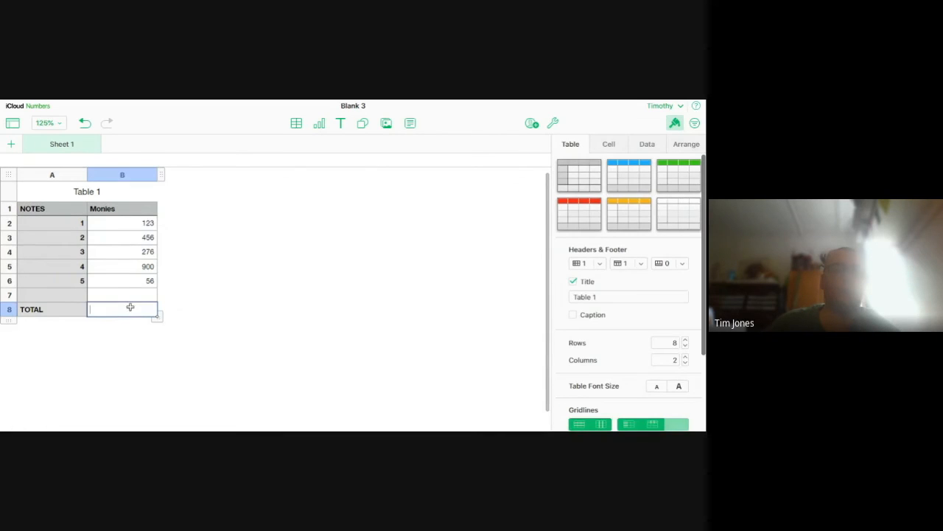
left_click(136, 349)
left_click(135, 307)
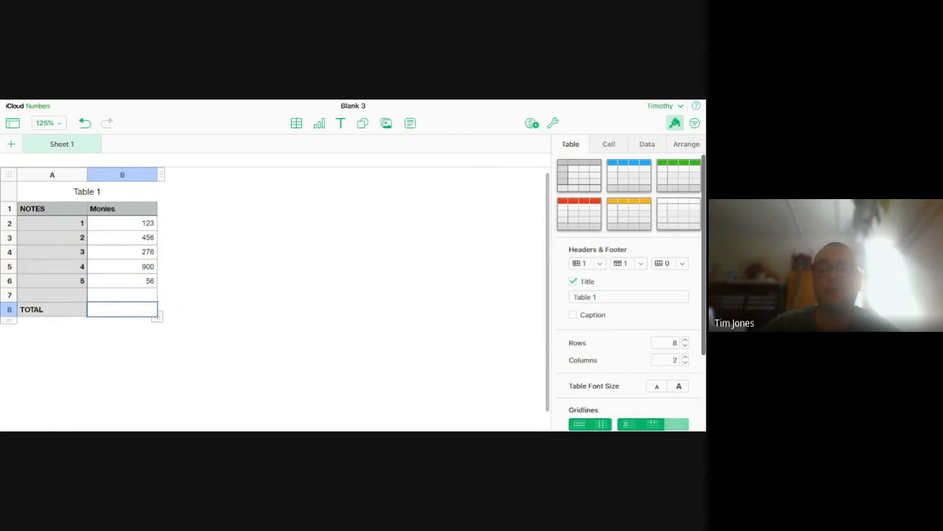
type("=")
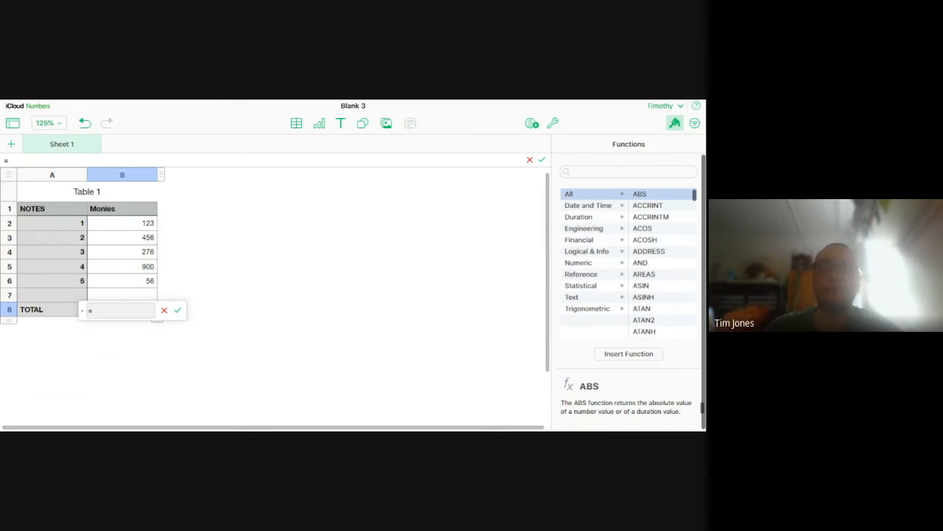
left_click(156, 336)
left_click(121, 308)
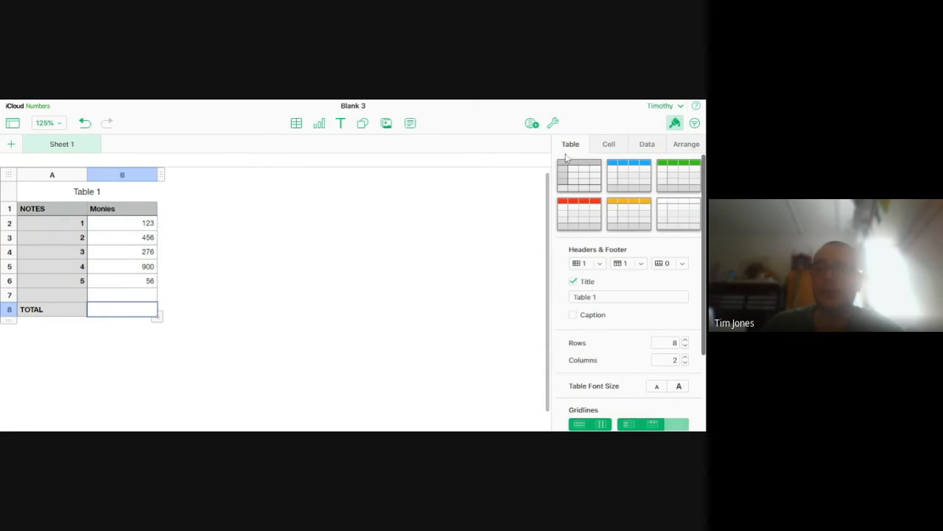
Look through the cell, data, arrangement and table formatting options for the total cell B8
left_click(620, 144)
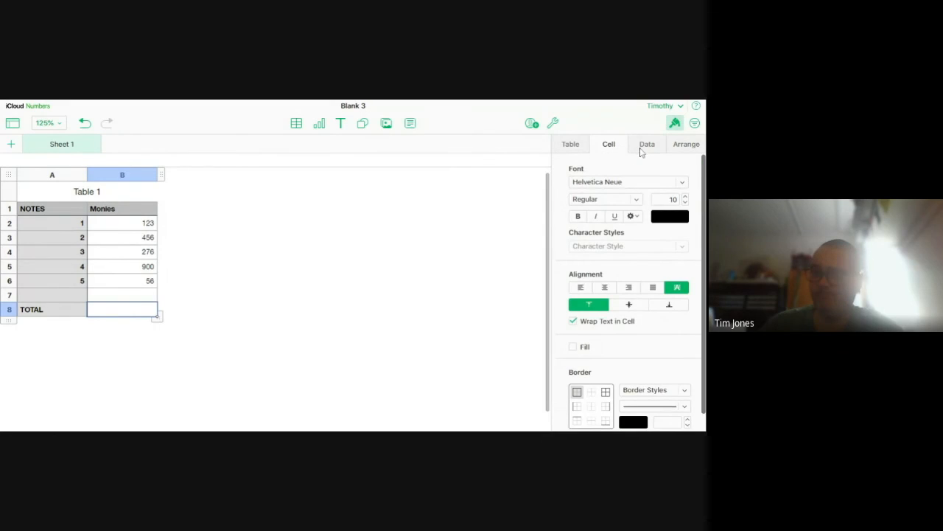
left_click(642, 148)
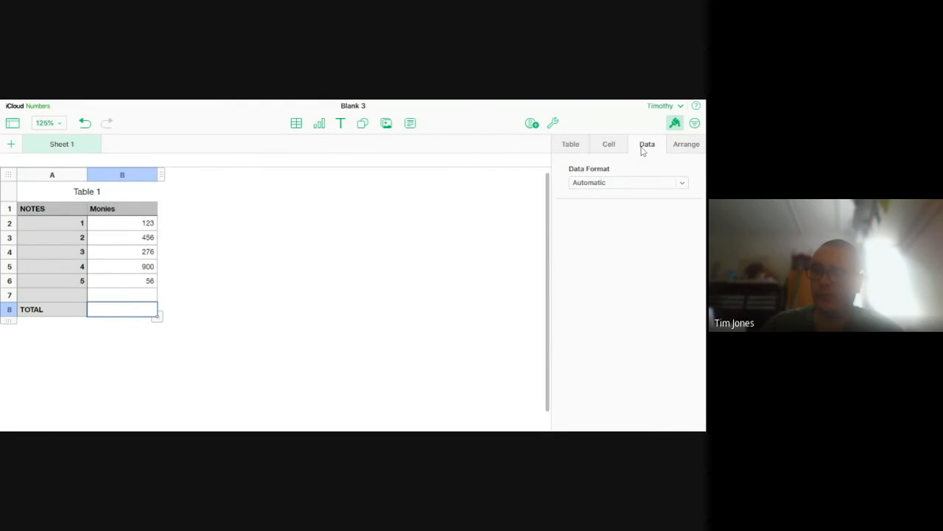
left_click(686, 150)
left_click(573, 148)
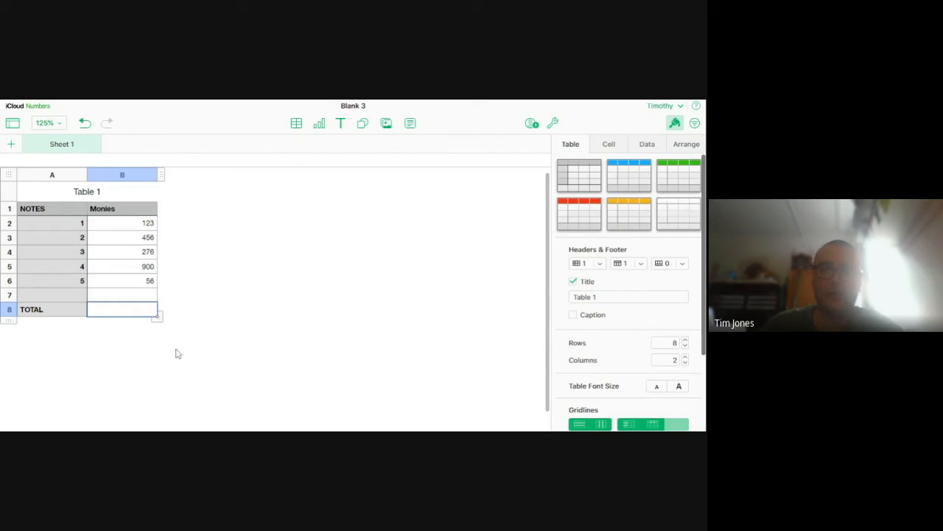
left_click(129, 333)
left_click(128, 309)
scroll(586, 276, "down", 2)
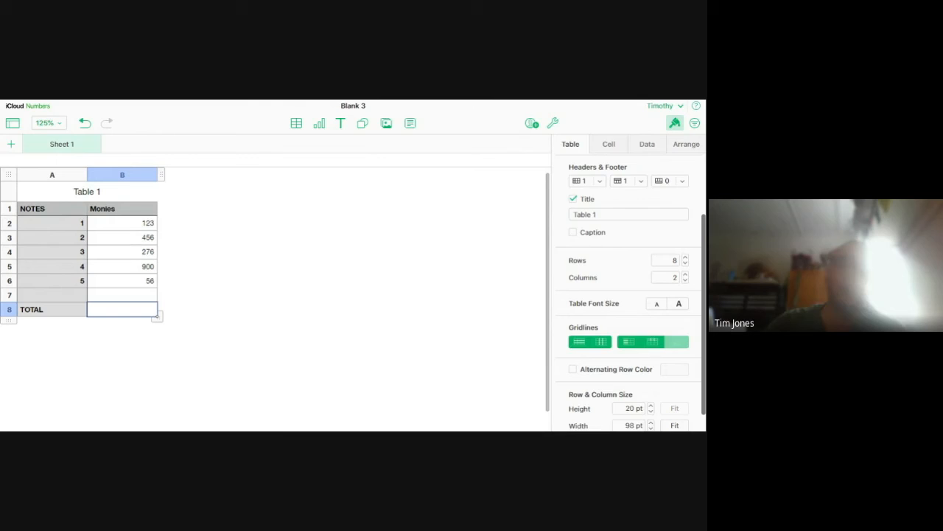
type("=")
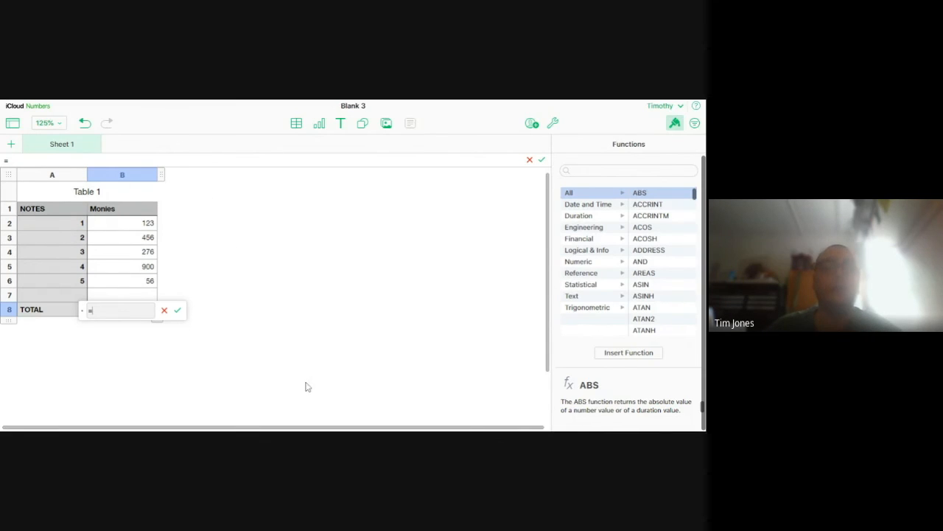
left_click(272, 340)
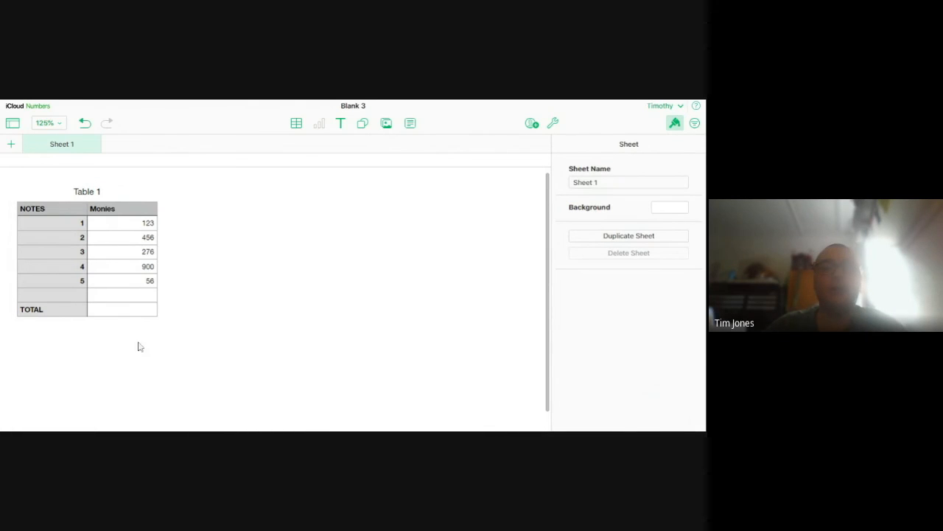
left_click(127, 305)
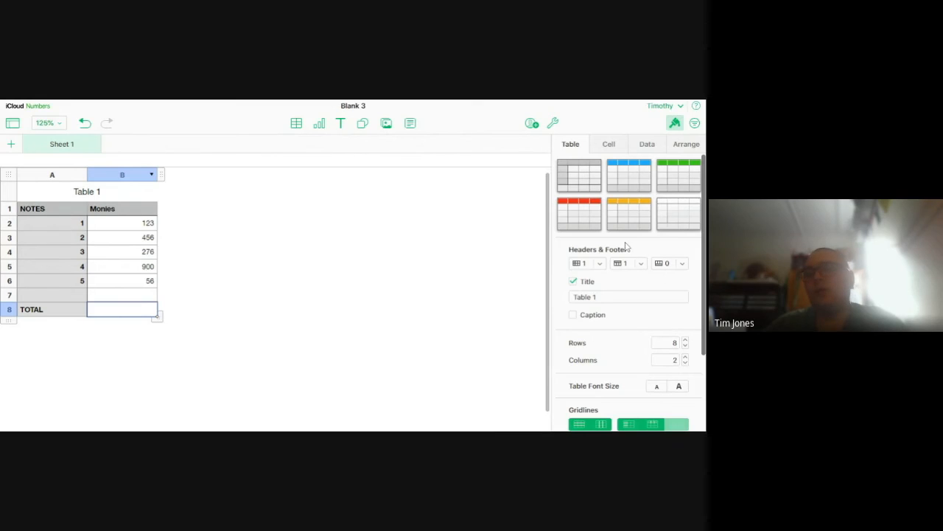
Recheck the cell formatting, data format and arrangement settings with cell B8 selected
left_click(609, 146)
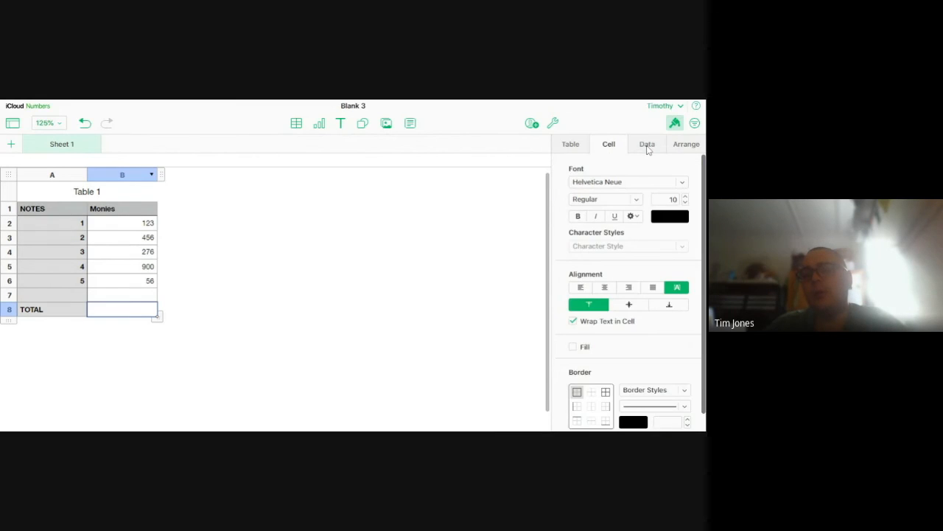
left_click(647, 147)
left_click(679, 148)
left_click(658, 151)
left_click(610, 144)
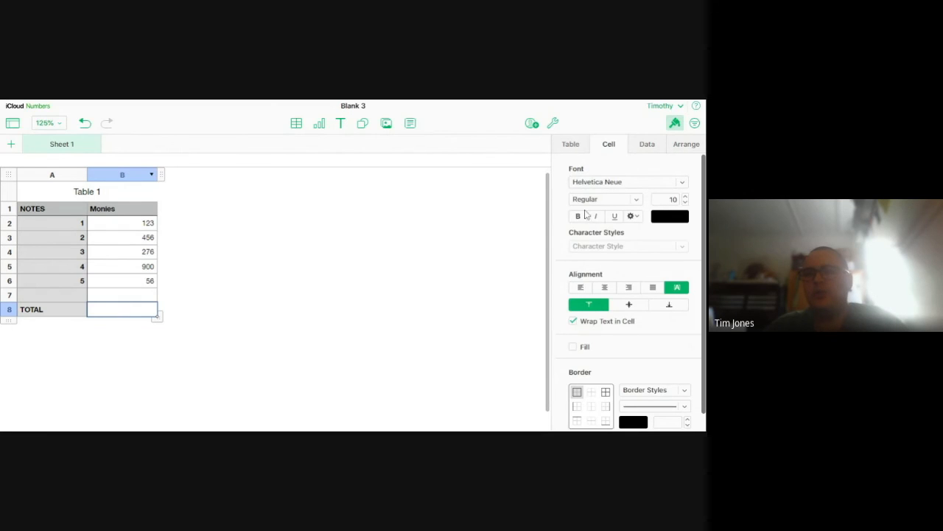
Start a formula in total cell B8 and insert the SUM function from the Numeric function category
left_click(181, 365)
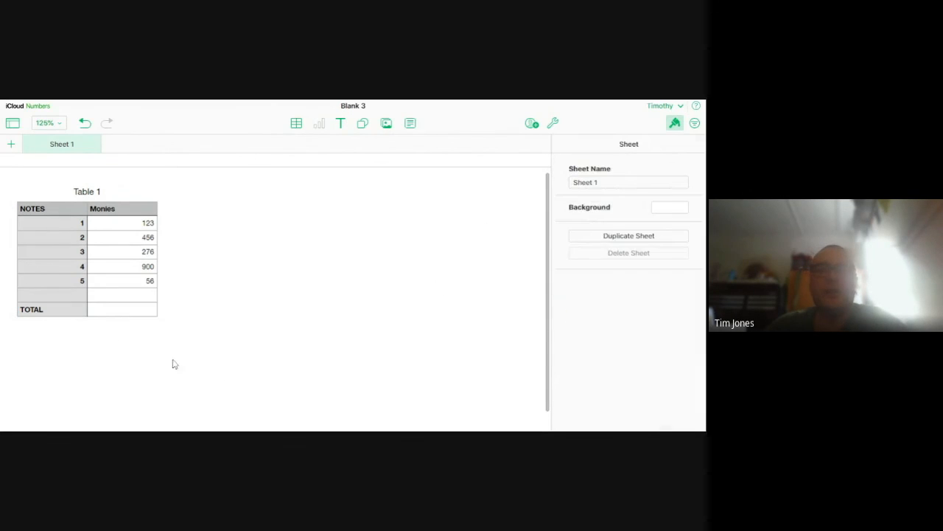
left_click(104, 306)
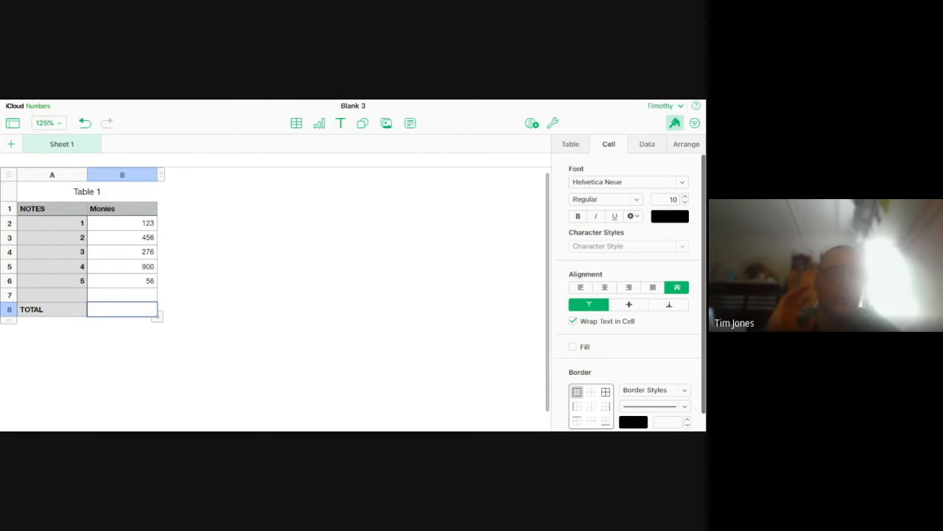
type("=")
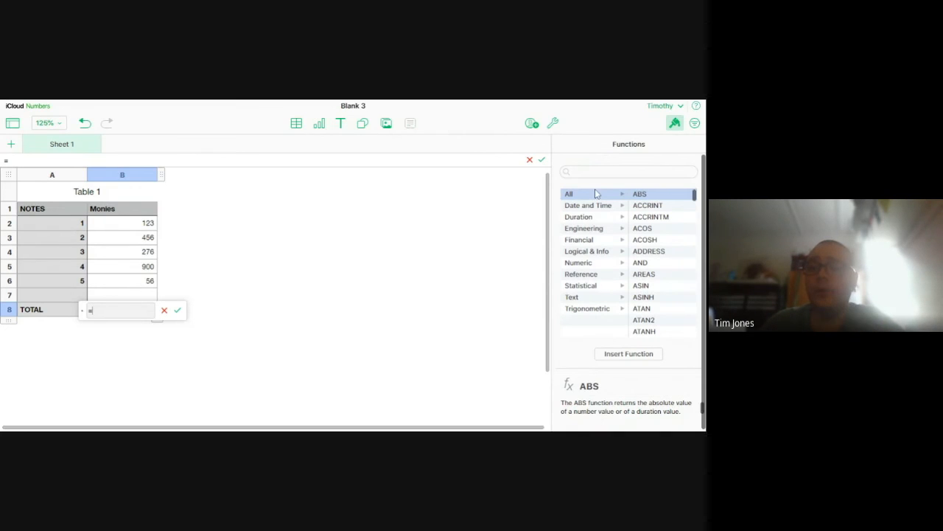
left_click(580, 243)
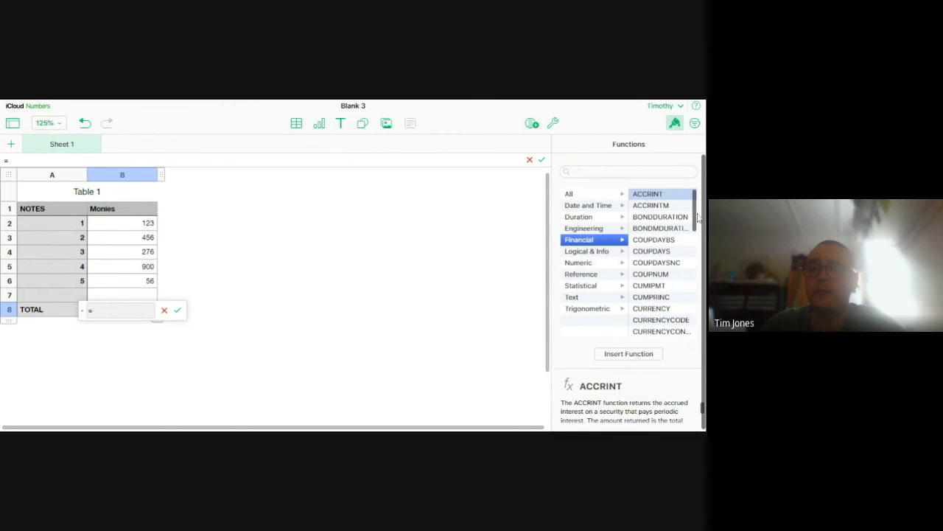
mouse_move(695, 216)
left_mouse_down()
mouse_move(685, 348)
mouse_move(682, 204)
left_mouse_up()
left_click(592, 266)
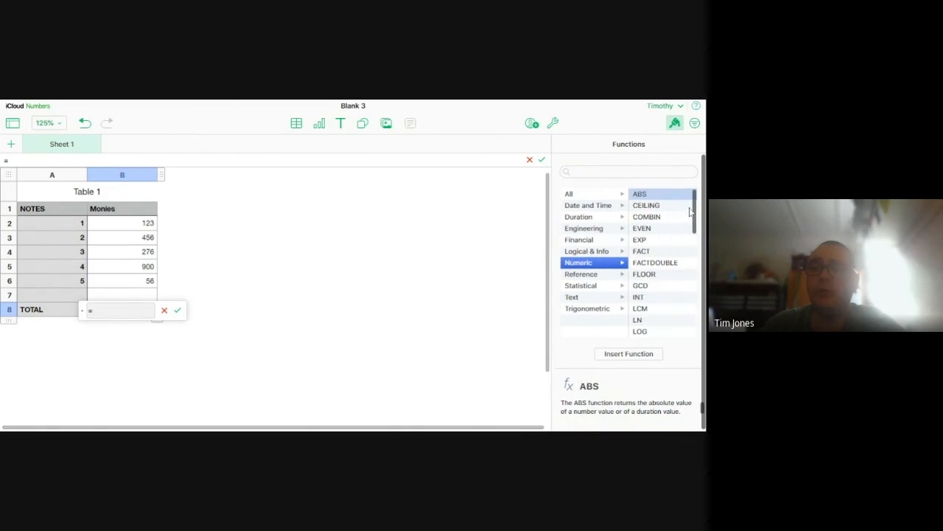
left_click_drag(697, 210, 696, 300)
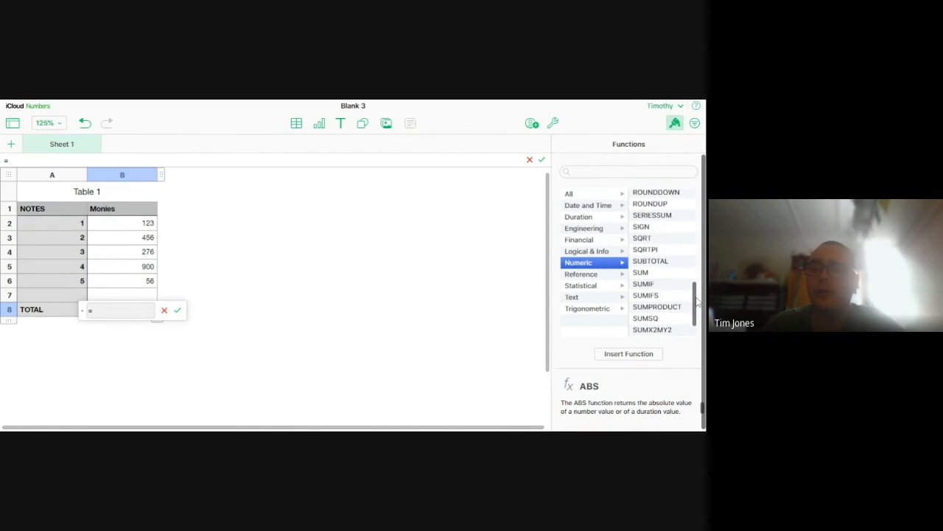
left_click(647, 274)
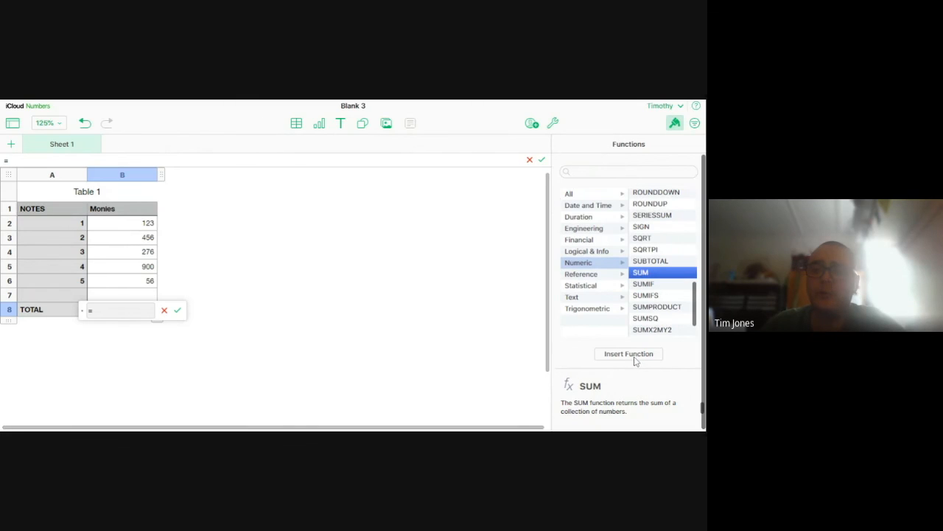
double_click(649, 274)
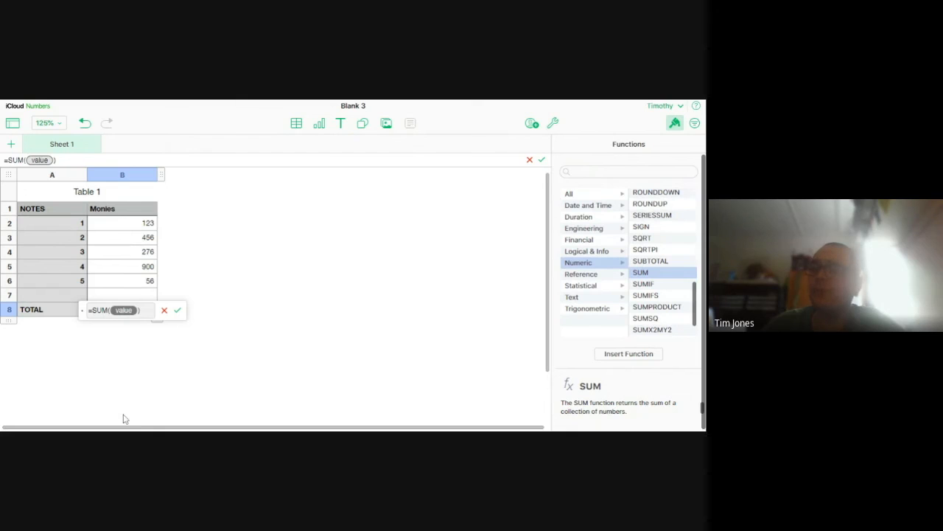
Set B2:B7 as the range of the SUM formula in B8 and review the finished formula
left_click_drag(111, 221, 122, 291)
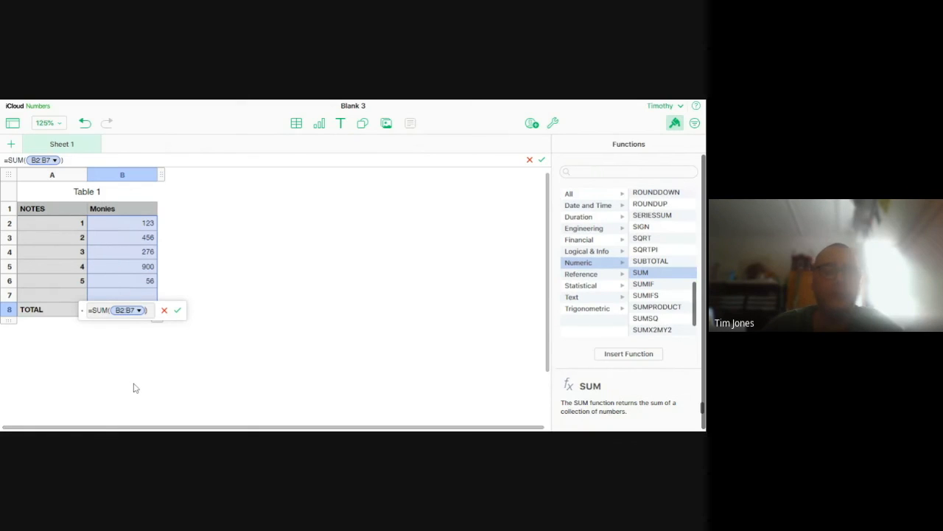
key("Return")
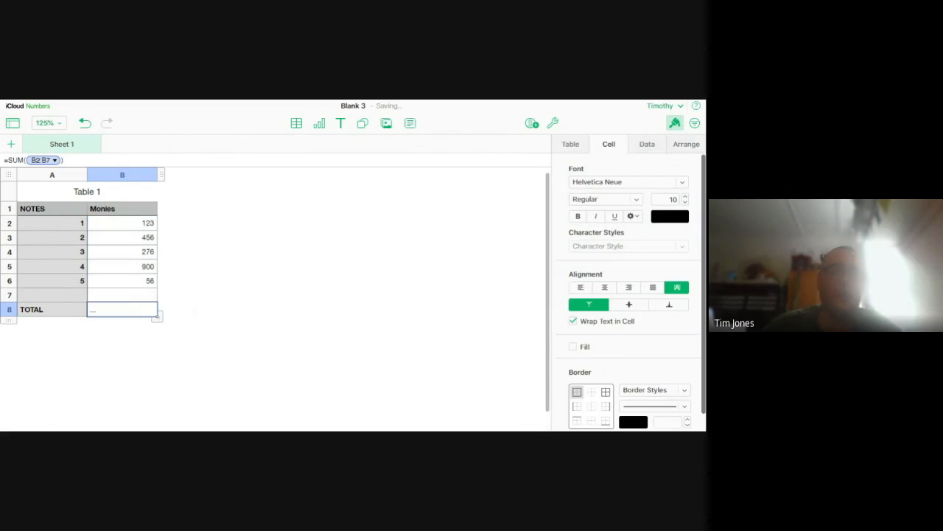
left_click(145, 330)
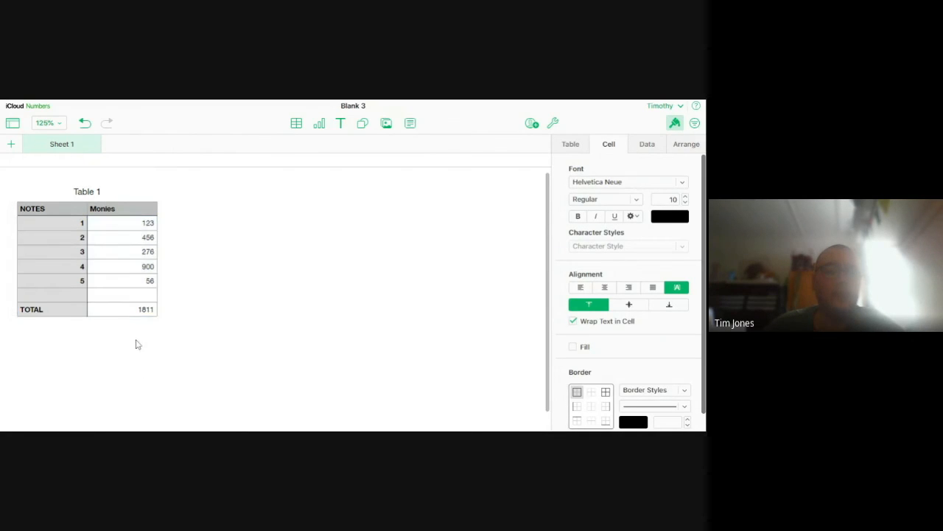
left_click(112, 310)
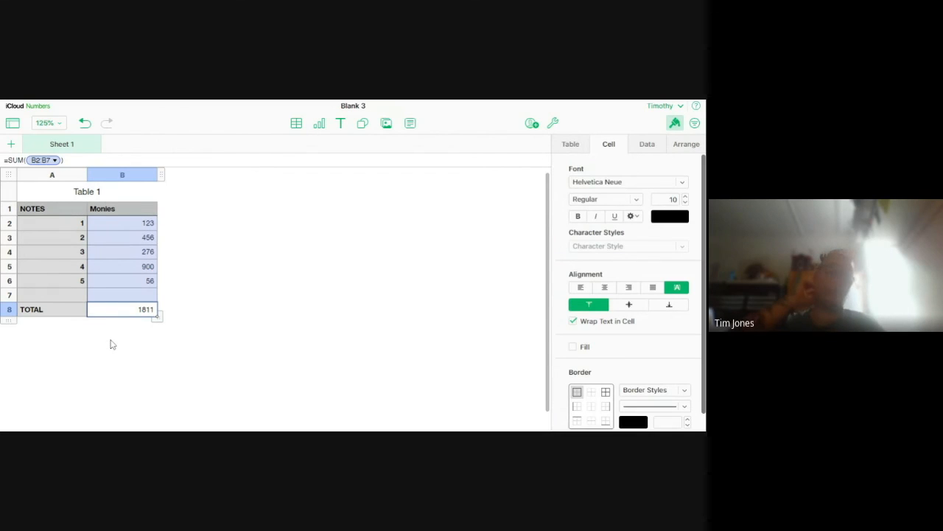
Clear cell B8 and re-enter the total as a typed SUM formula over B2:B7
key("Delete")
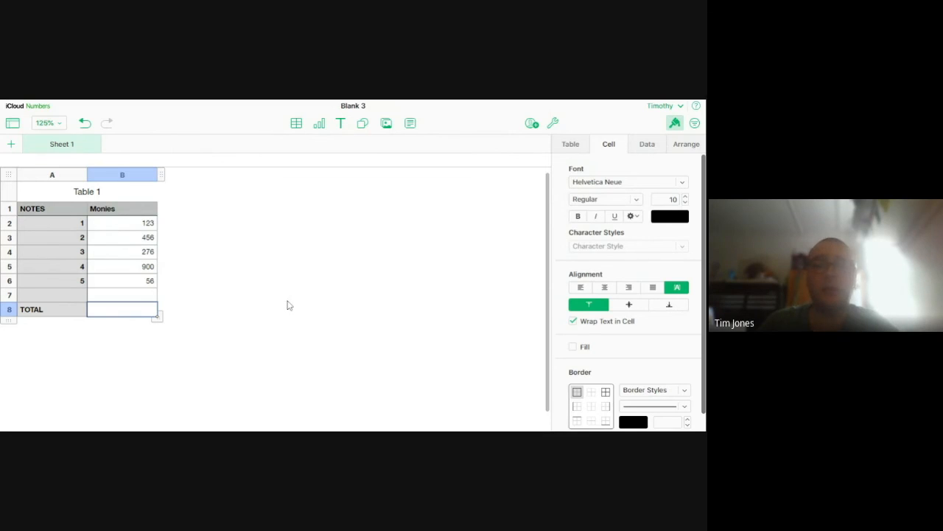
type("=SUM(")
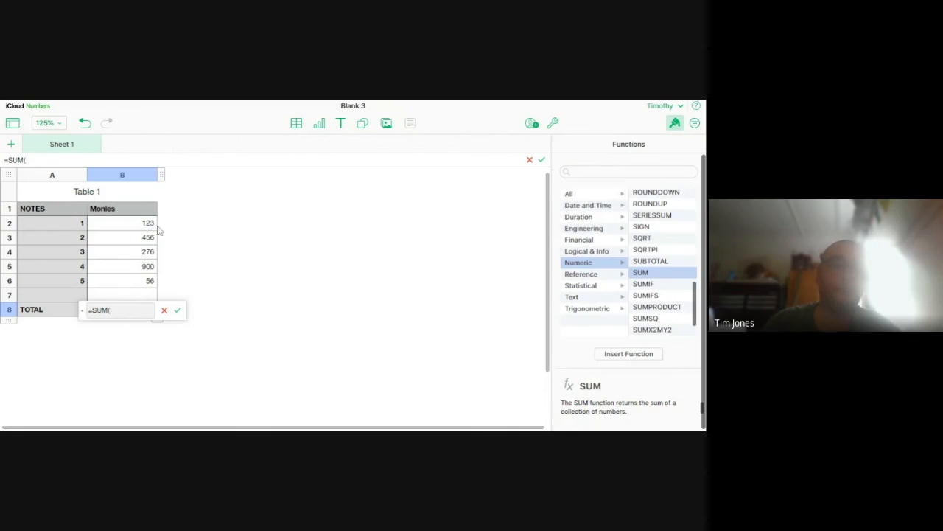
left_click_drag(144, 222, 153, 293)
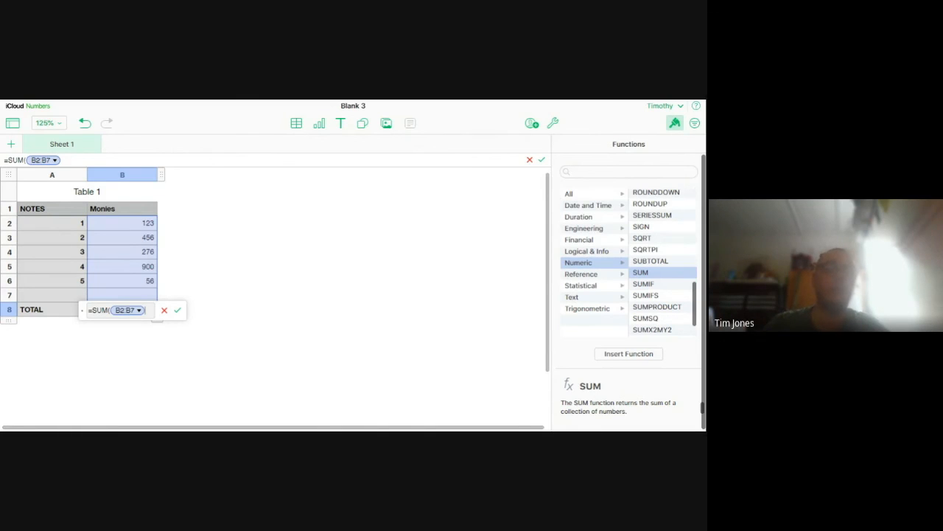
left_click(227, 316)
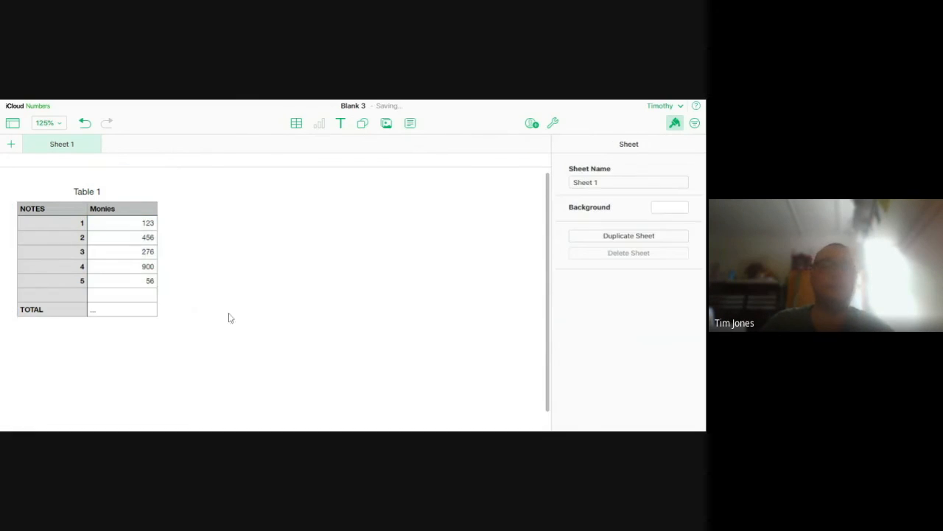
Try entering a lowercase sum formula in B8 with the range B2:B3
left_click(132, 313)
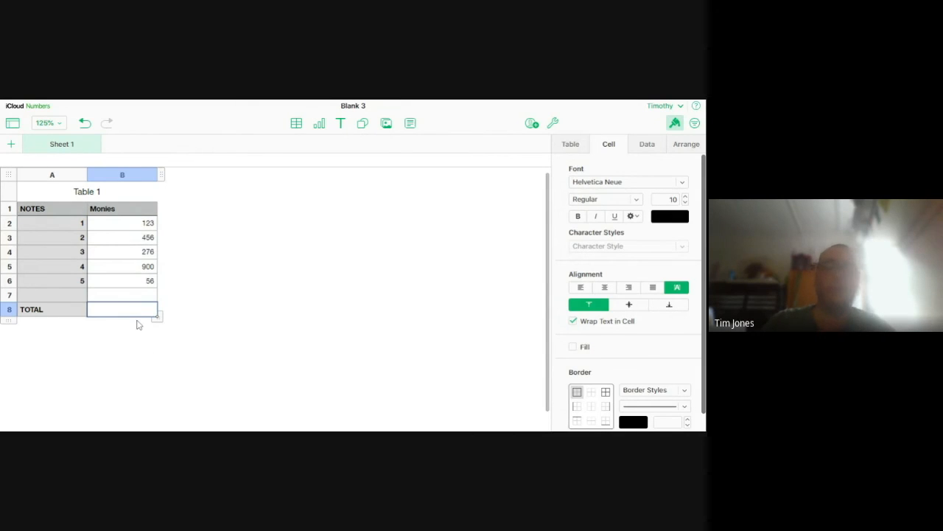
type("=")
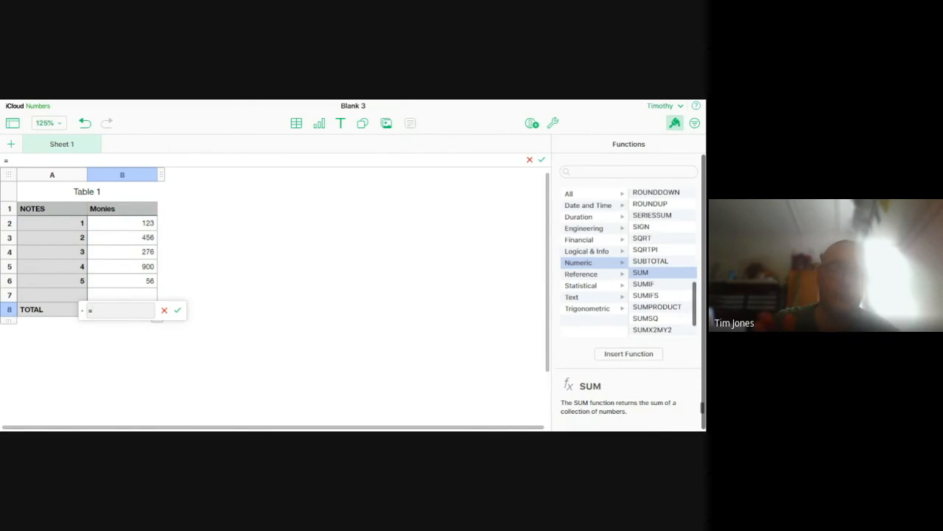
type("SUM")
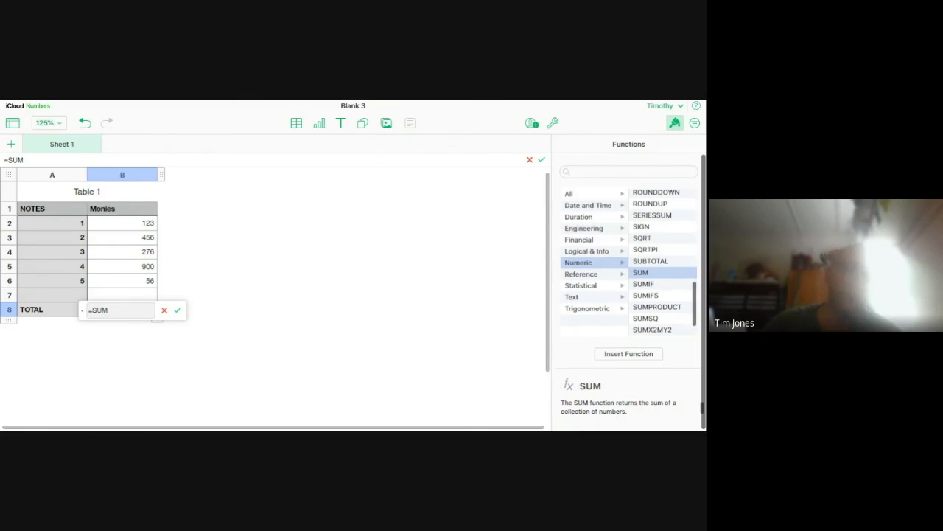
key("BackSpace")
key("BackSpace")
key("BackSpace")
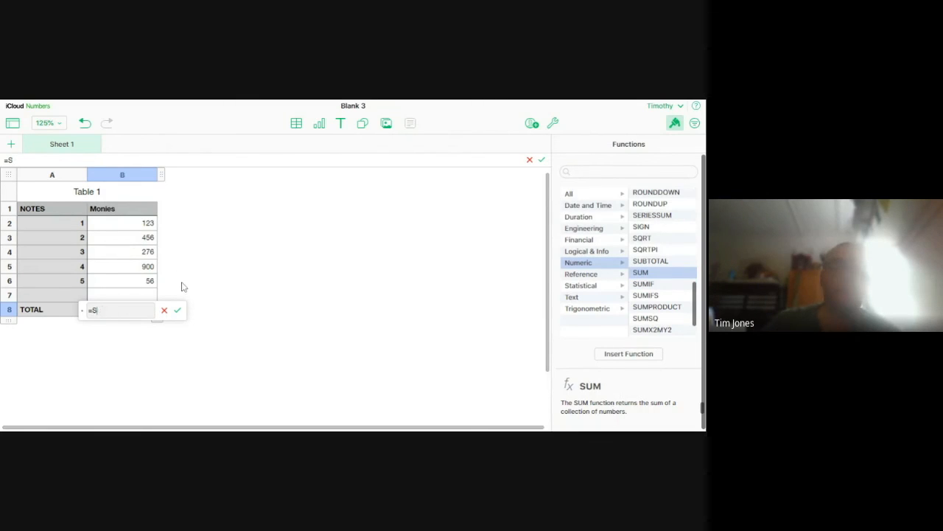
type("sum")
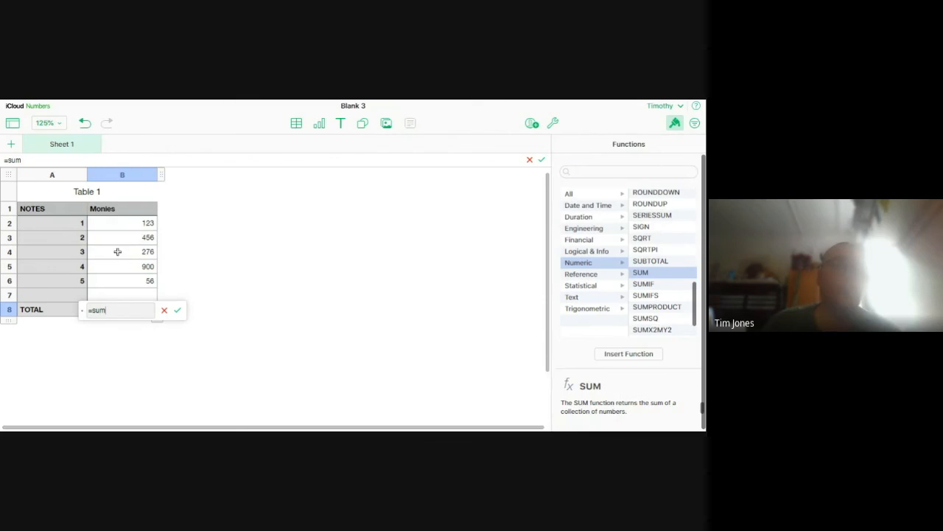
left_click_drag(133, 221, 135, 233)
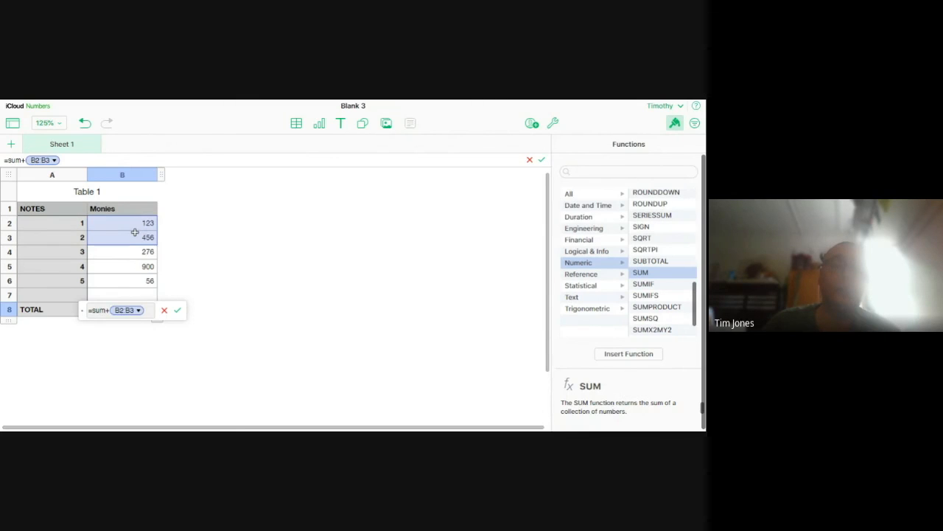
Replace the unfinished formula in B8 with =SUM+B2:B7
key("BackSpace")
key("BackSpace")
key("BackSpace")
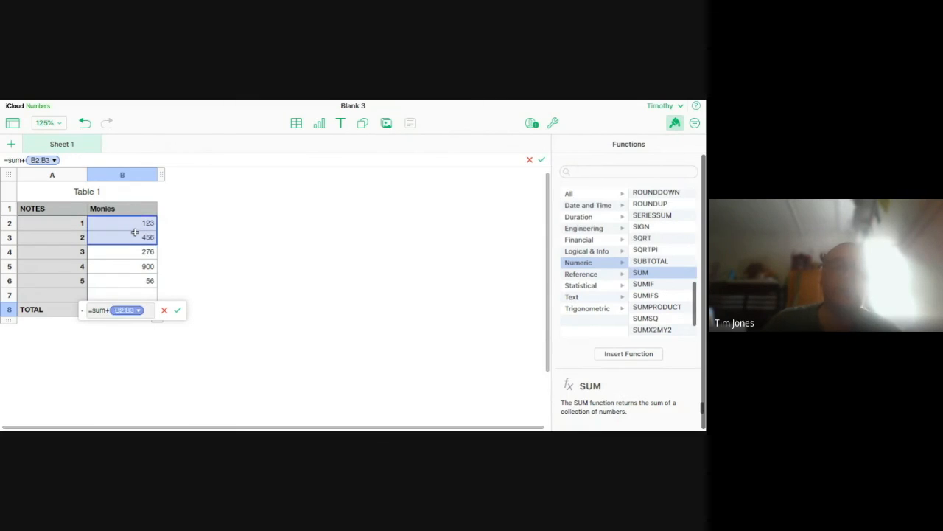
type("m")
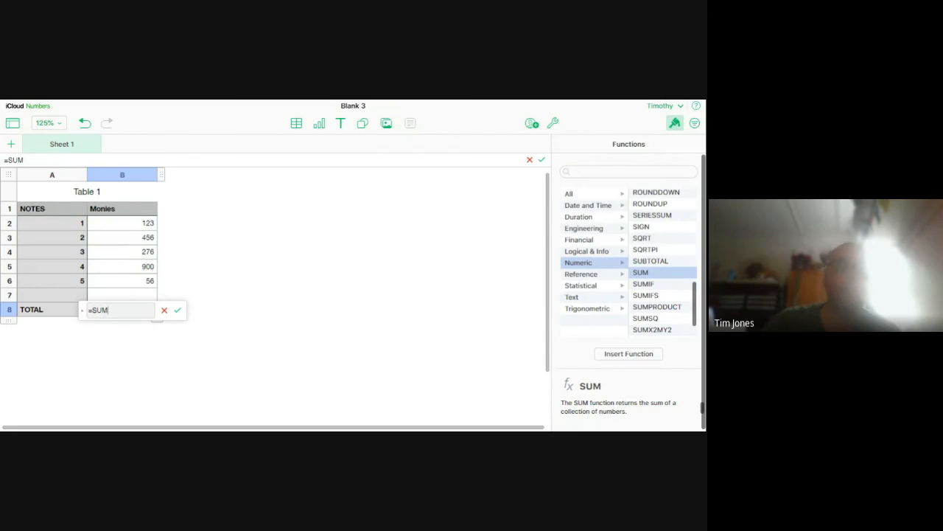
left_click_drag(124, 228, 168, 288)
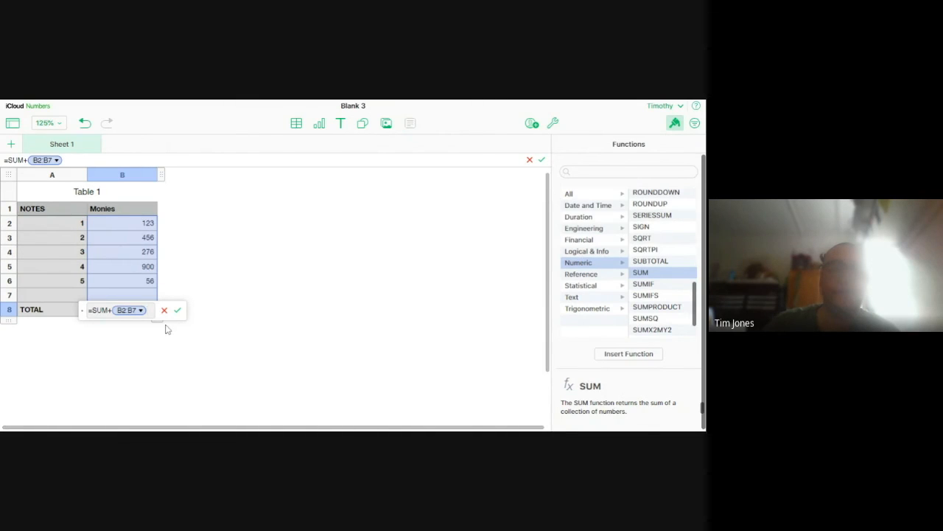
key("Return")
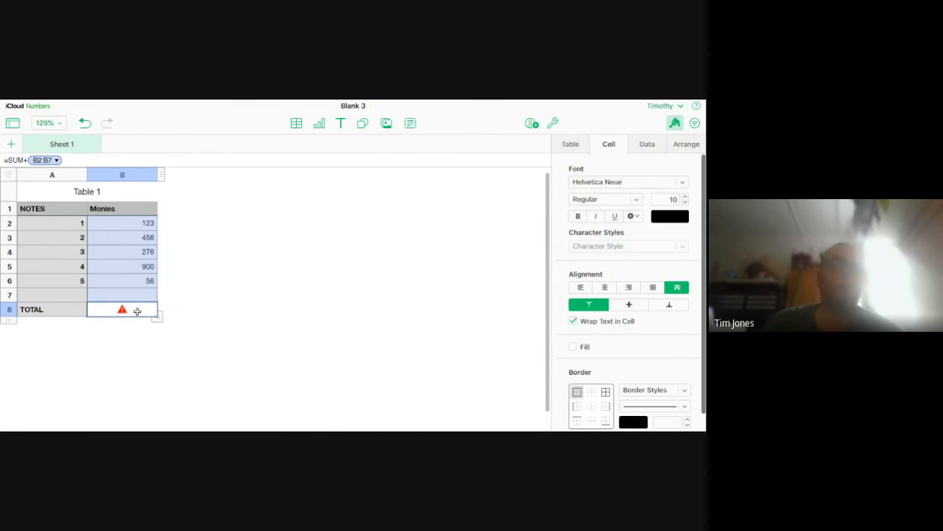
Rewrite the formula in total cell B8 as =SUM(B2:B7)
double_click(132, 313)
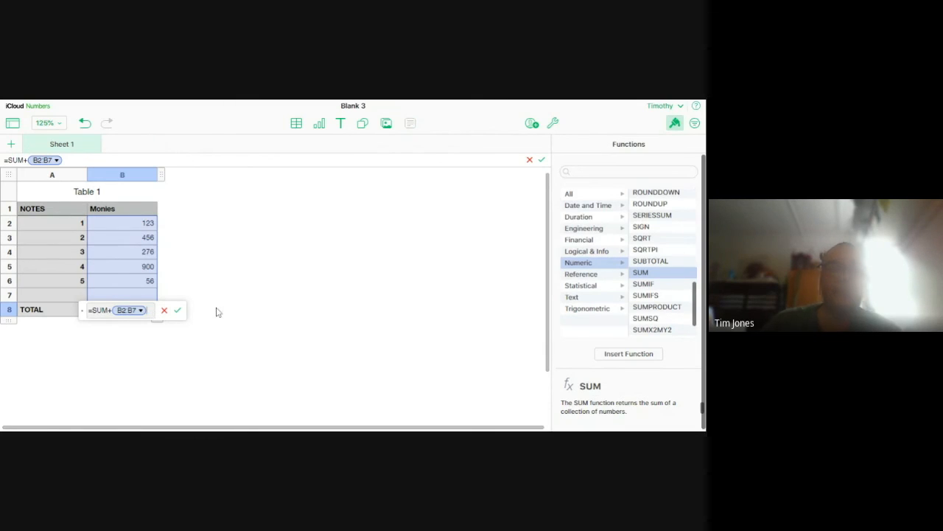
key("BackSpace")
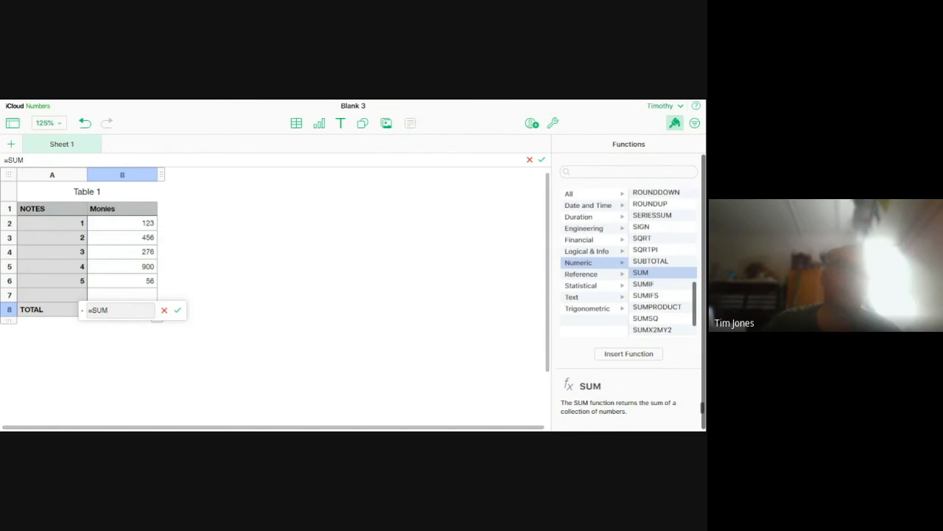
key("BackSpace")
key("BackSpace")
key("BackSpace")
type("SUM")
left_click(116, 222)
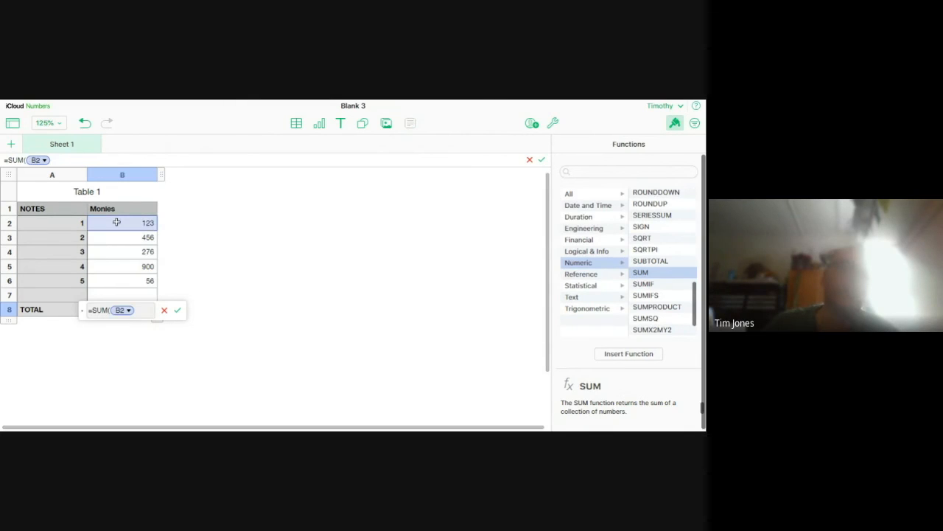
left_click_drag(117, 227, 128, 291)
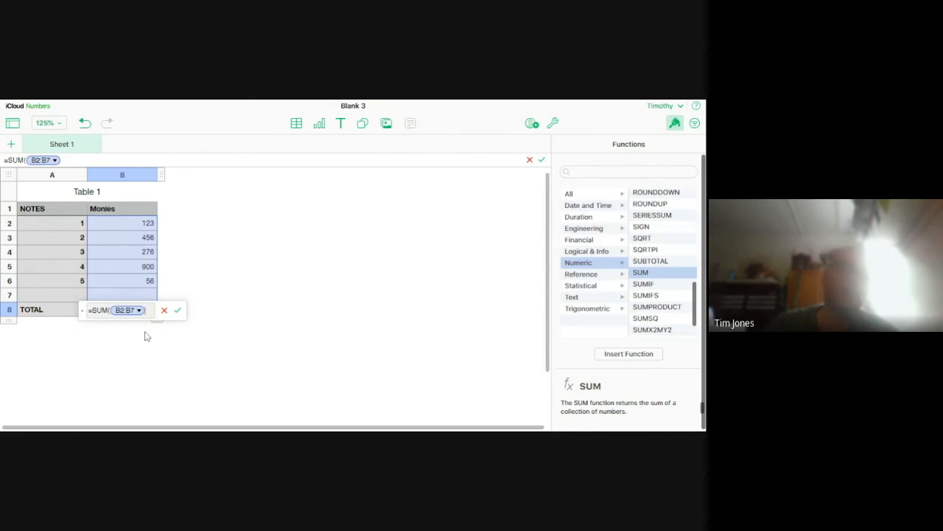
key("Return")
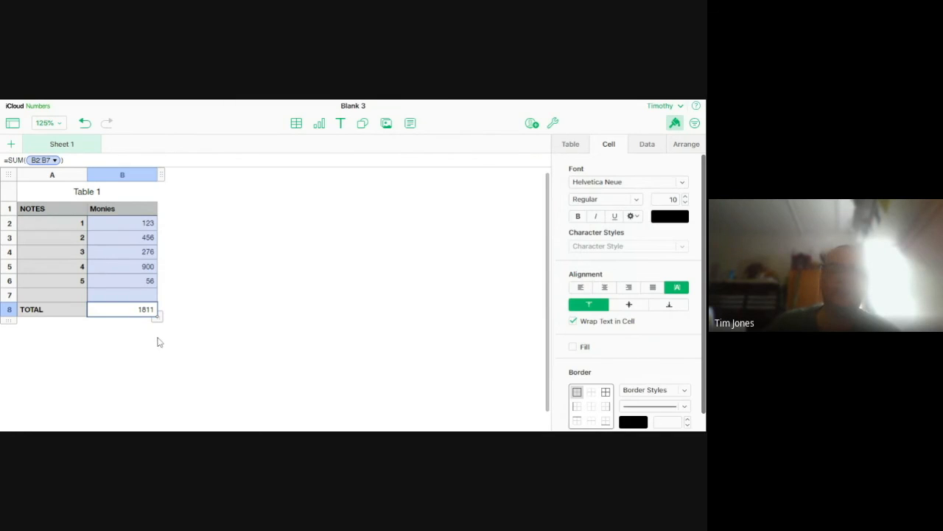
Review the SUM formula in total cell B8, and select the whole Table 1
left_click(152, 342)
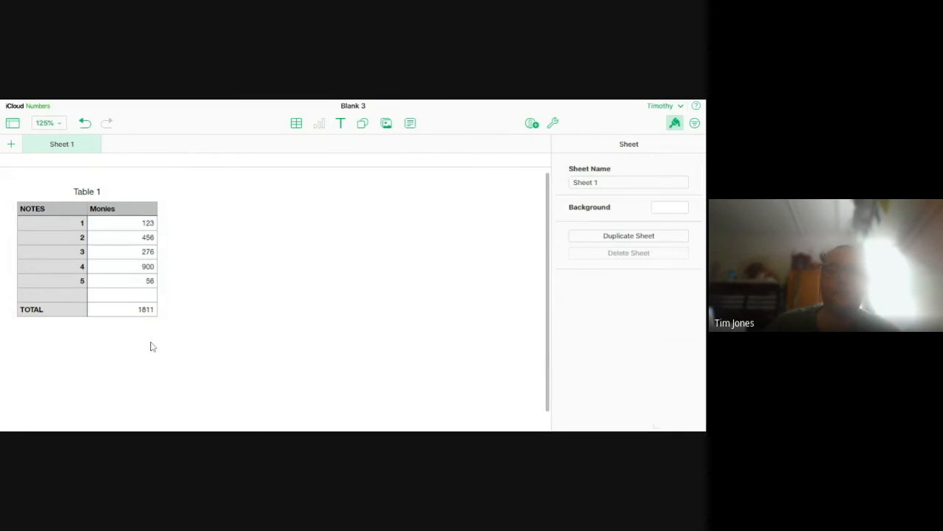
left_click(126, 308)
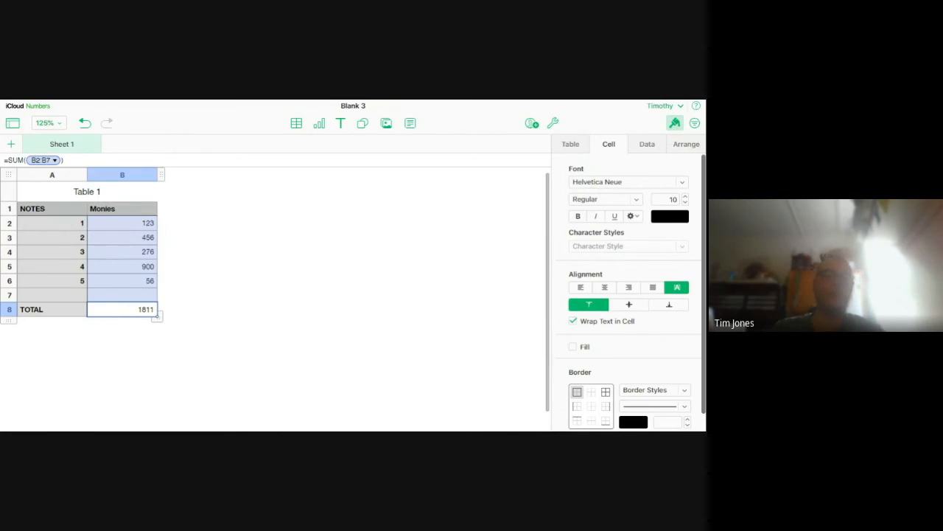
left_click(129, 356)
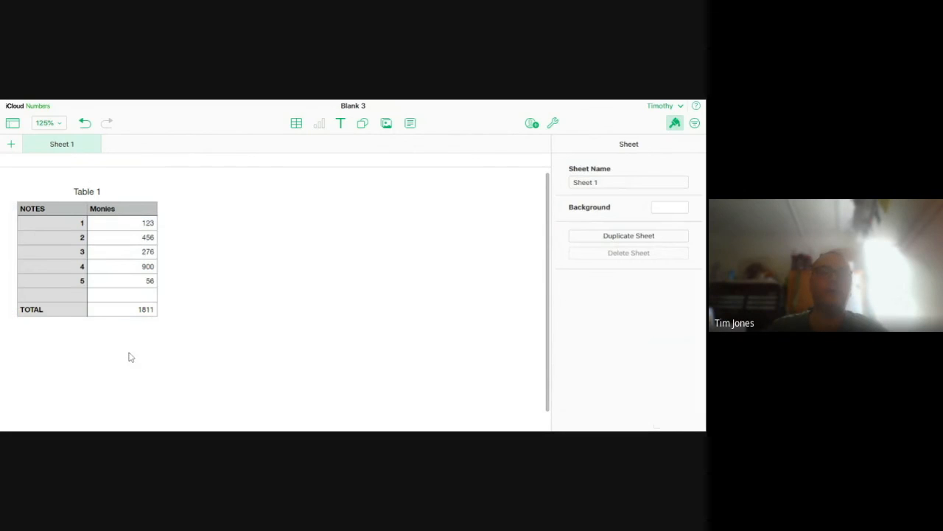
left_click(93, 200)
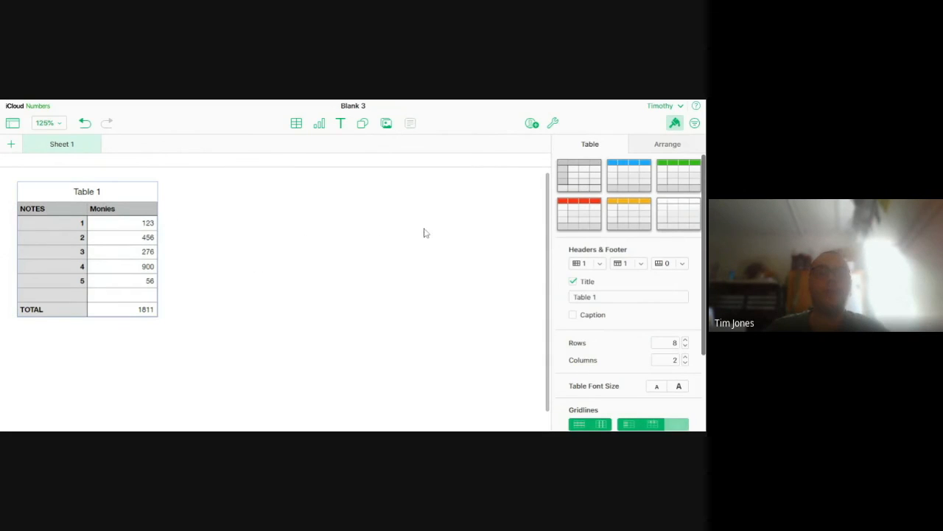
Clear the total in B8 and all the Monies values in B2:B7 of Table 1
left_click(149, 222)
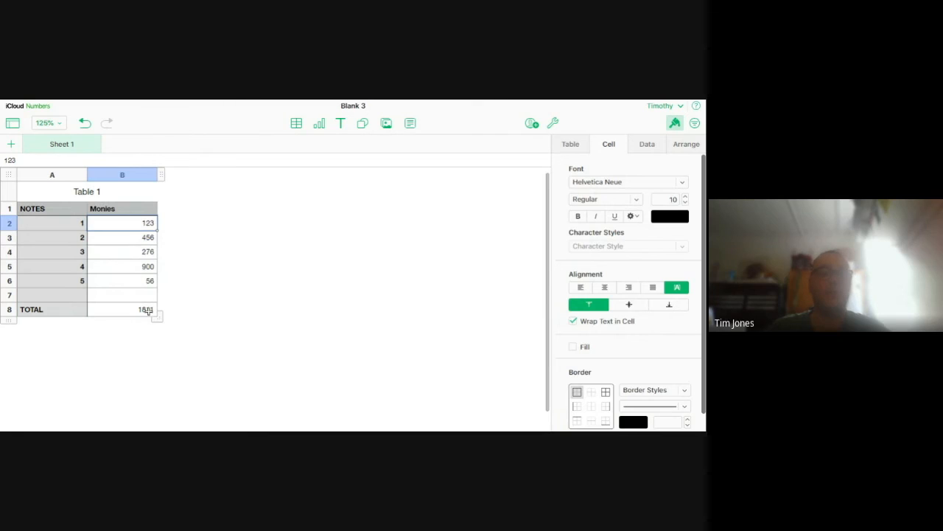
left_click(139, 311)
key("Delete")
left_click(130, 288)
left_click_drag(130, 287, 126, 221)
key("Delete")
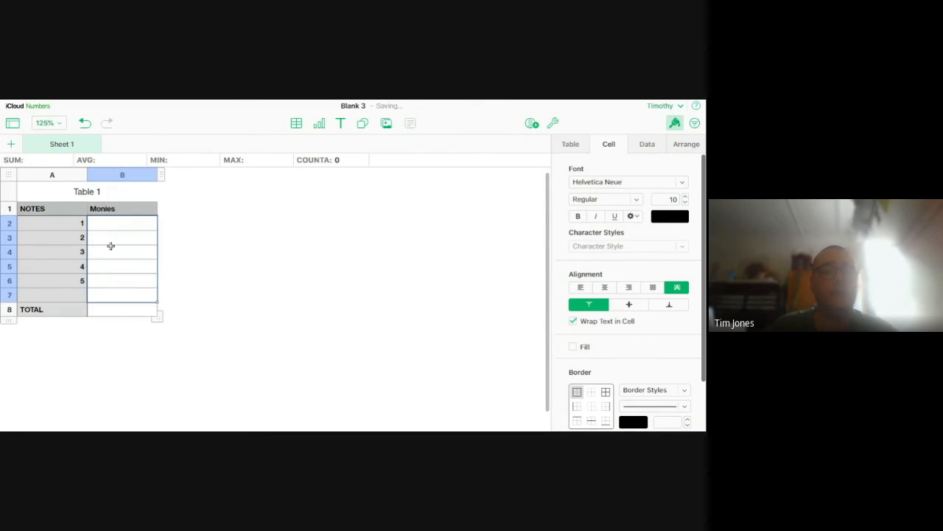
left_click(248, 302)
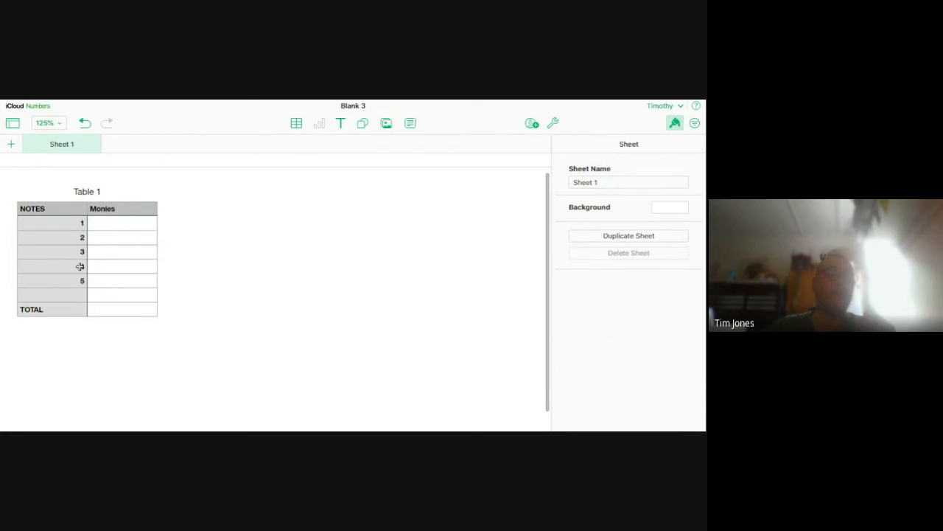
Enter a SUM formula over the empty range B2:B7 in total cell B8 of Table 1
left_click(119, 309)
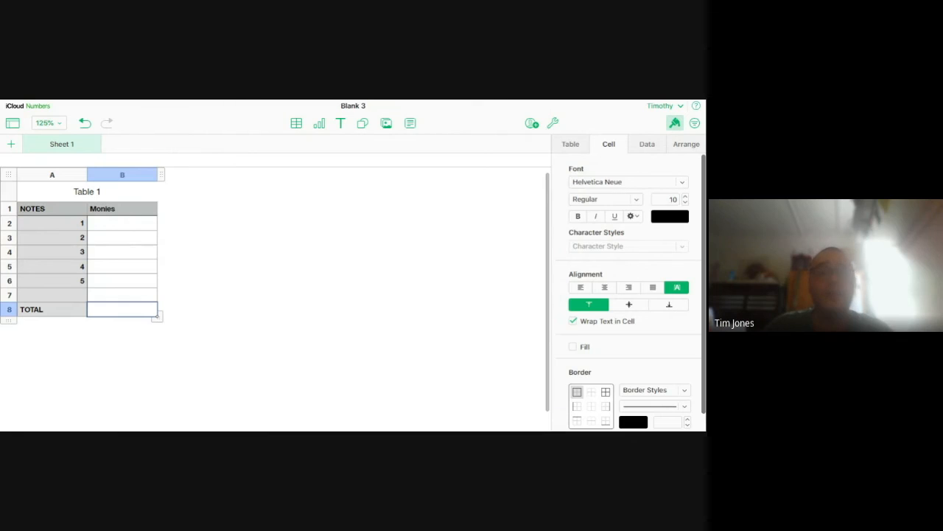
left_click(191, 323)
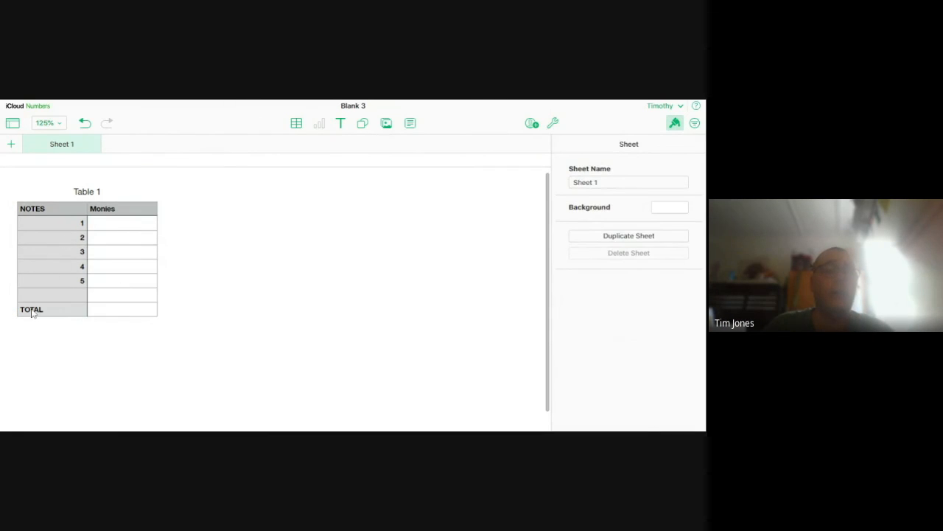
left_click(125, 222)
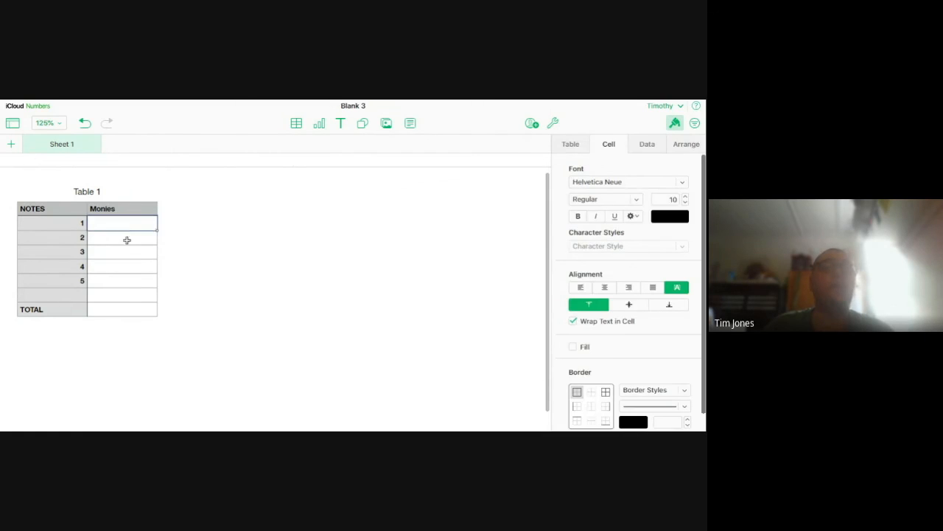
left_click(129, 337)
left_click(130, 311)
type("=")
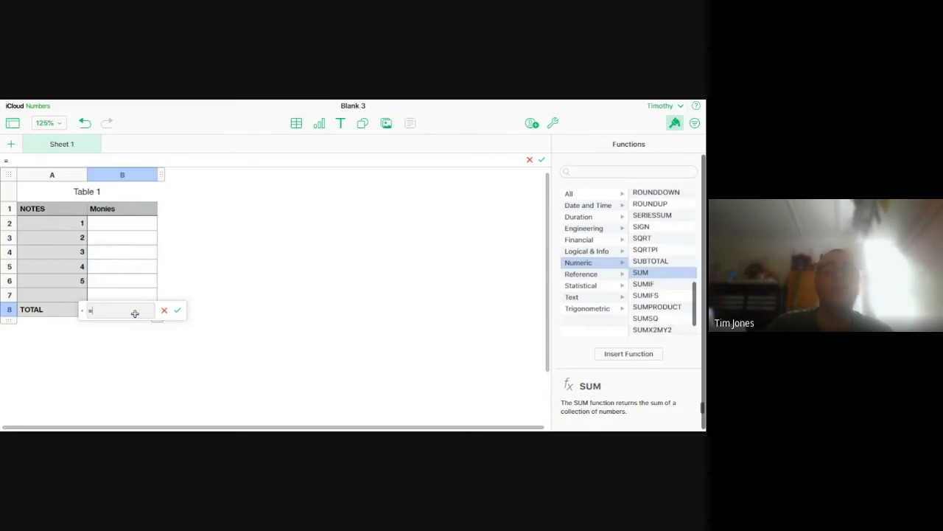
type("SUM(")
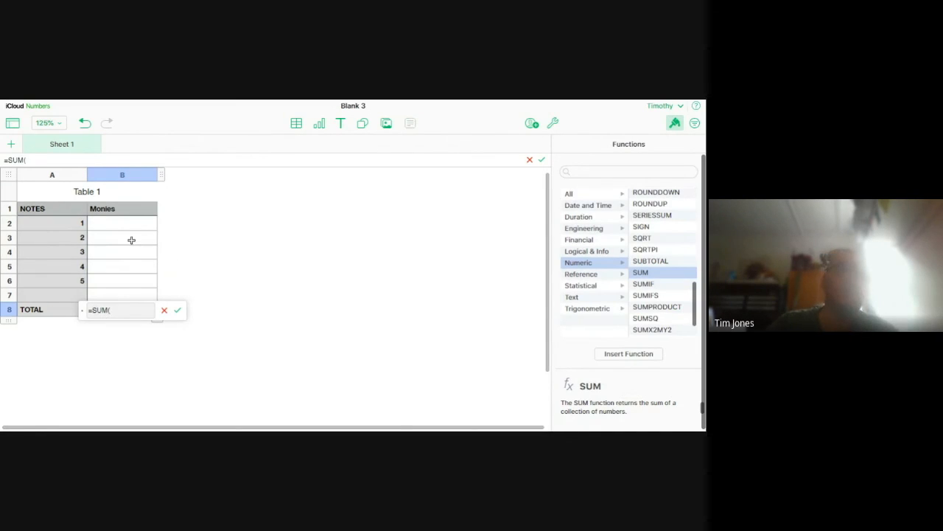
left_click_drag(106, 226, 109, 294)
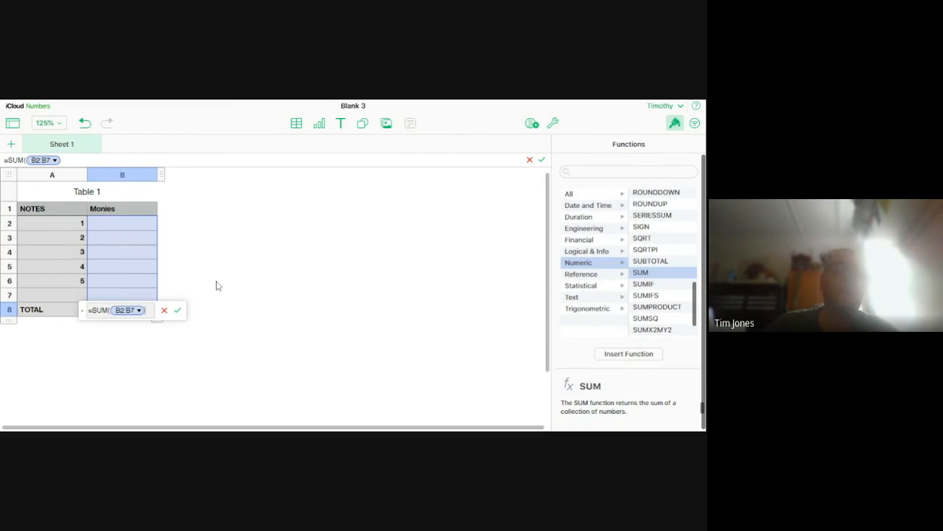
key("Return")
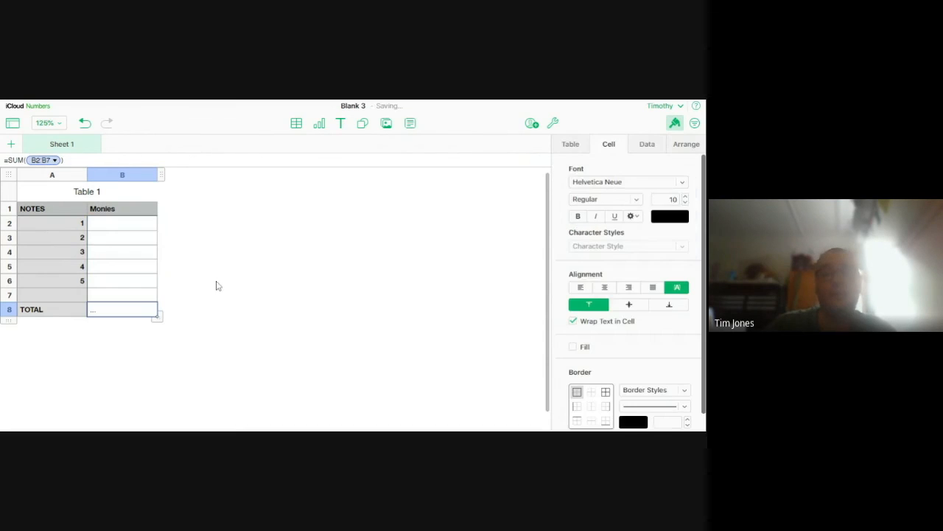
left_click(186, 367)
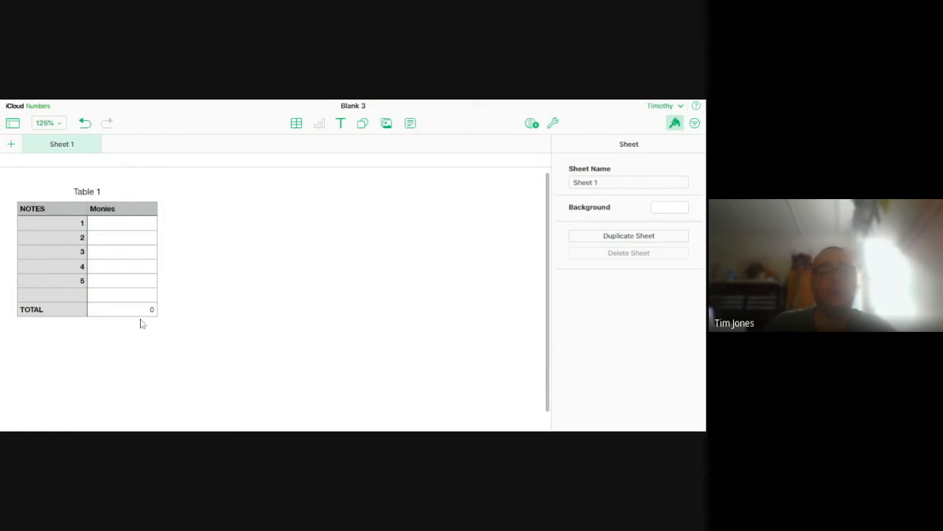
Test the total formula by entering 12 in cell B3, and clear that cell again
left_click(134, 240)
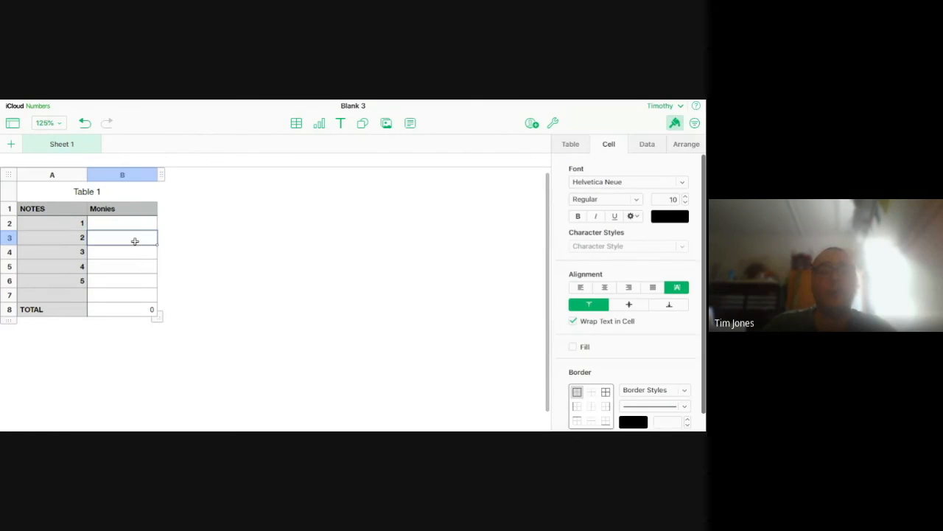
type("12")
left_click(154, 416)
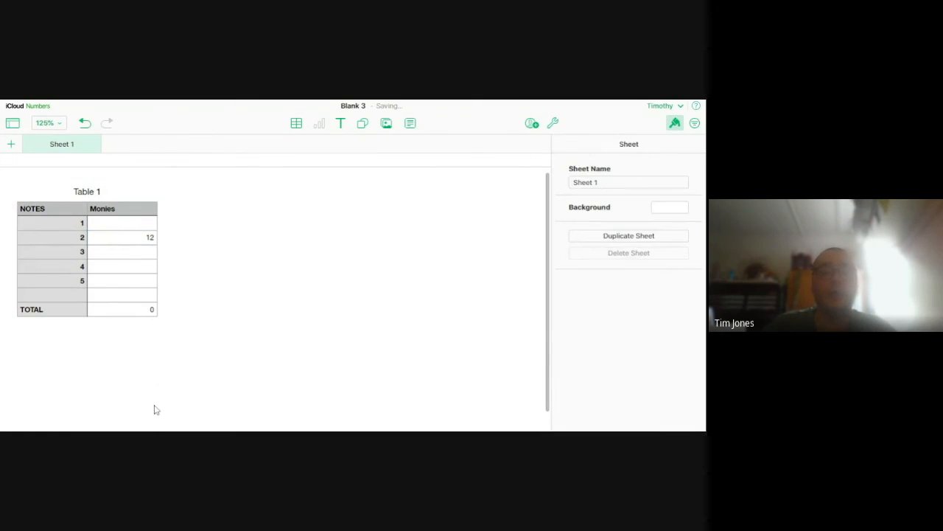
left_click(140, 310)
left_click(168, 367)
left_click(140, 239)
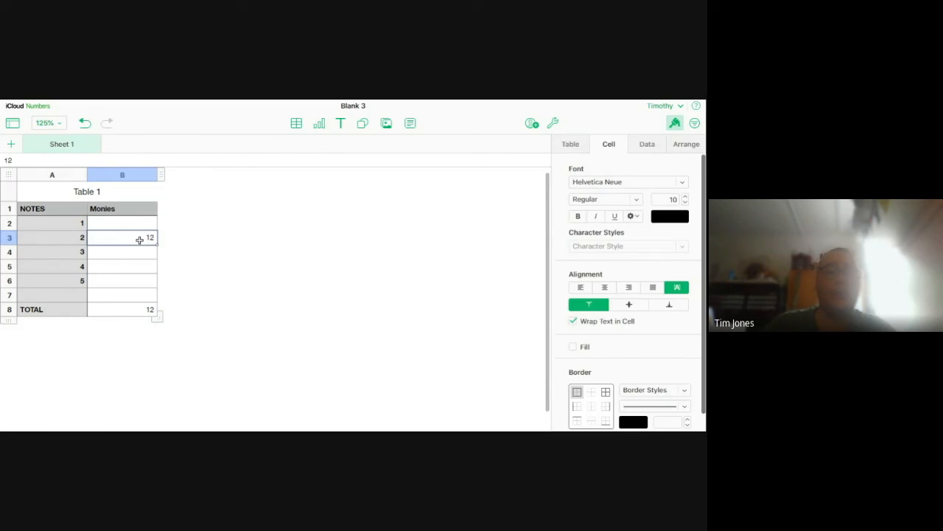
left_click(188, 408)
left_click(90, 230)
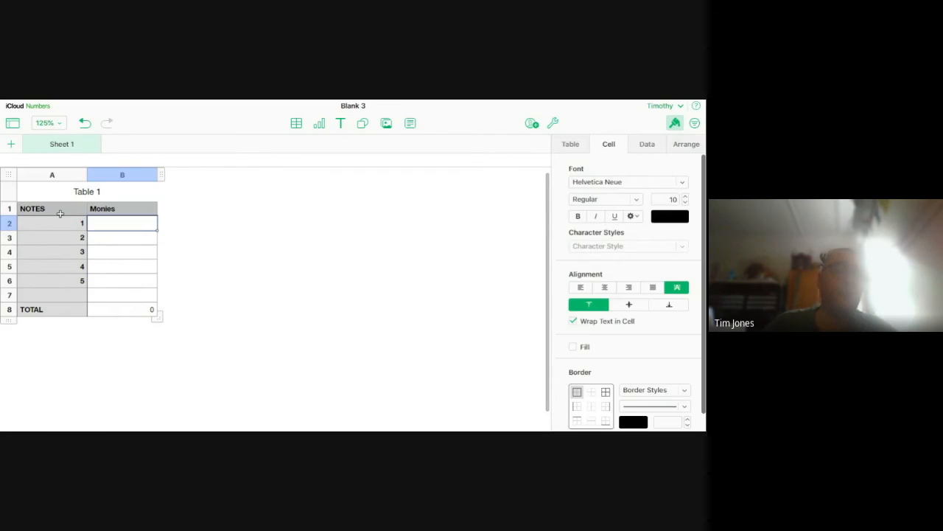
Copy the whole of Table 1 and paste a duplicate onto the sheet, aligned directly beside the original
left_click(10, 177)
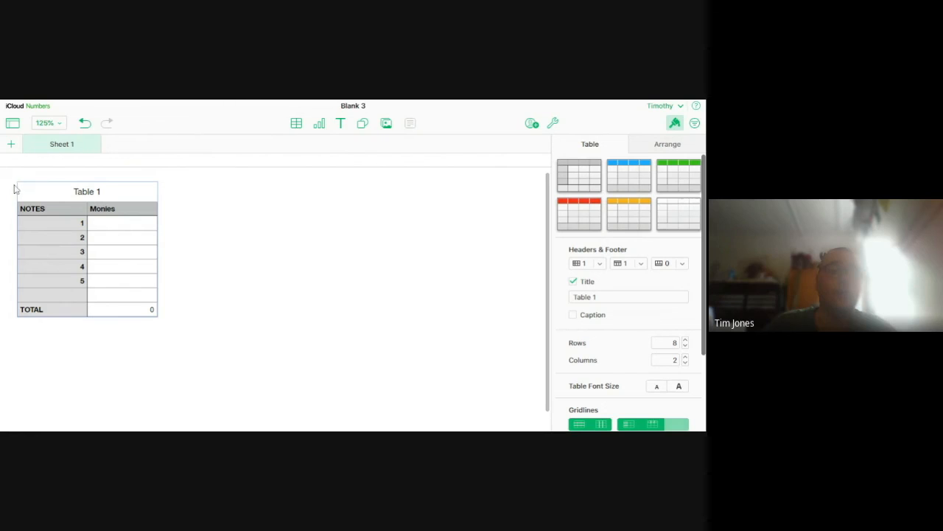
left_click(222, 297)
left_click(94, 220)
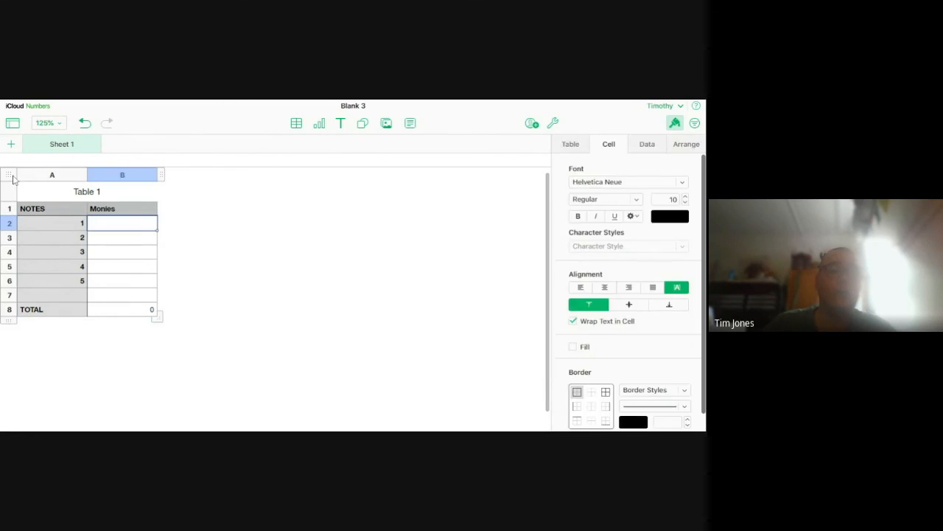
left_click(15, 180)
right_click(15, 180)
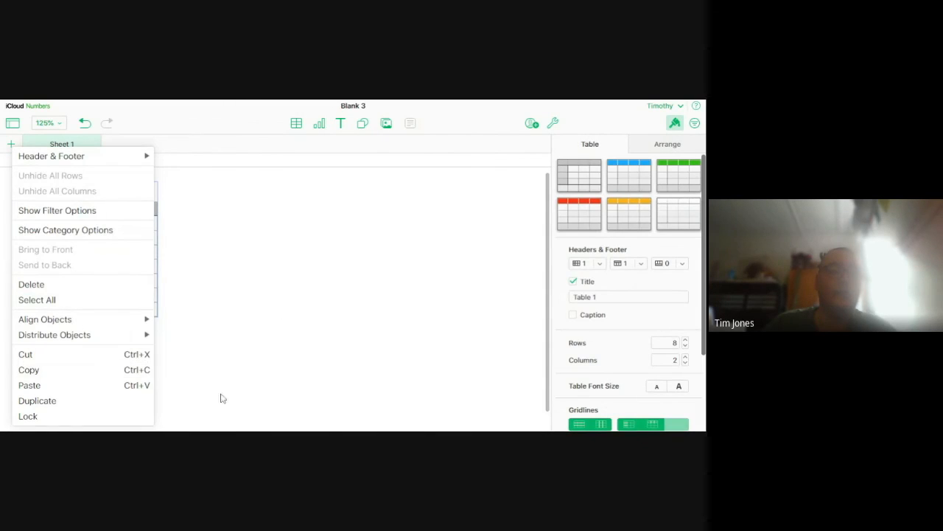
left_click(76, 370)
left_click(288, 309)
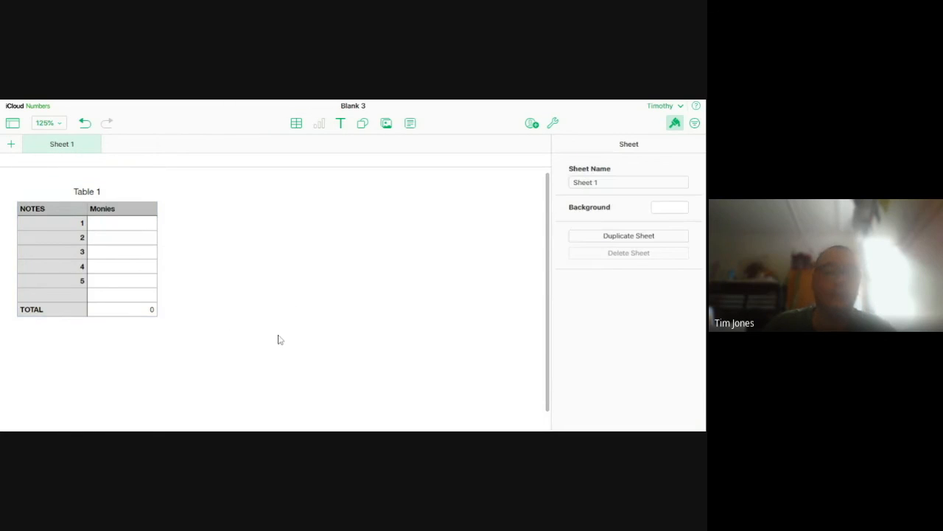
key("ctrl+v")
left_click_drag(42, 310, 221, 177)
left_click_drag(223, 215, 202, 199)
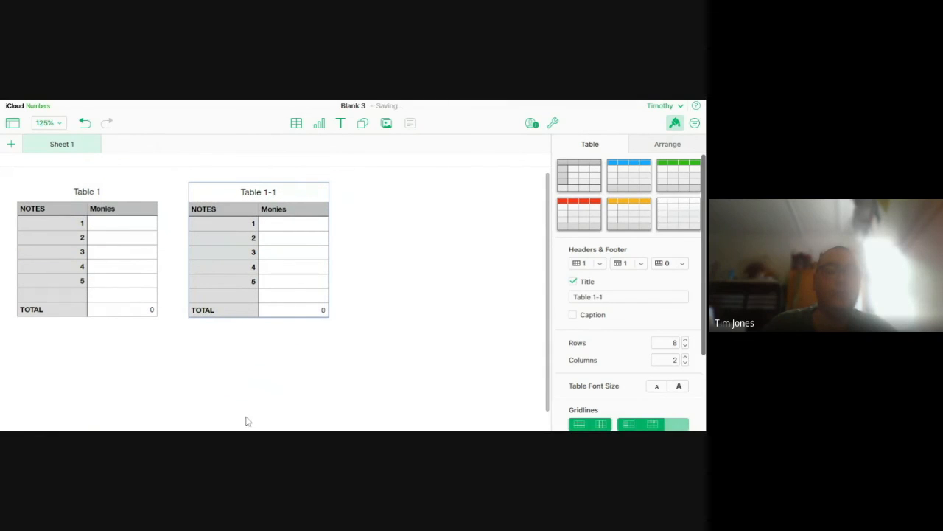
Try pasting the copied table into cell B2 of Table 1, and undo the paste
left_click(306, 271)
left_click(299, 297)
left_click(309, 276)
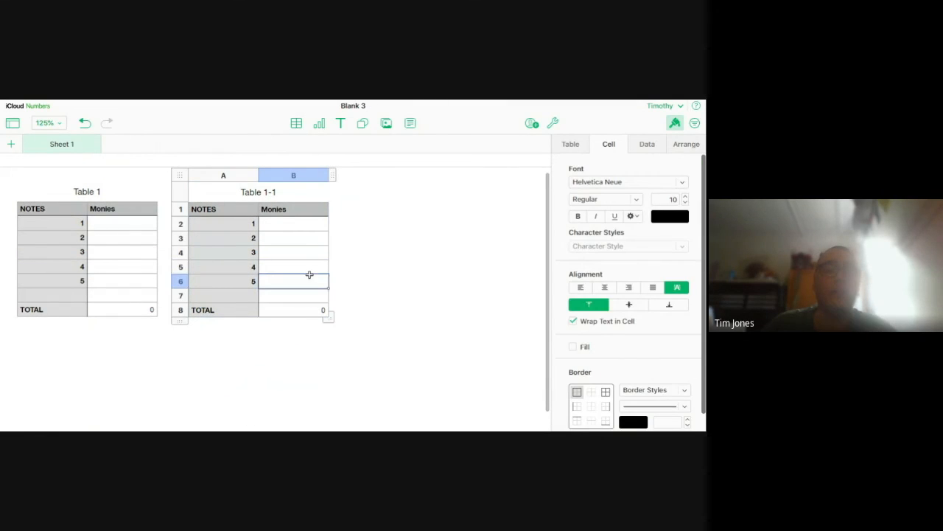
left_click(308, 269)
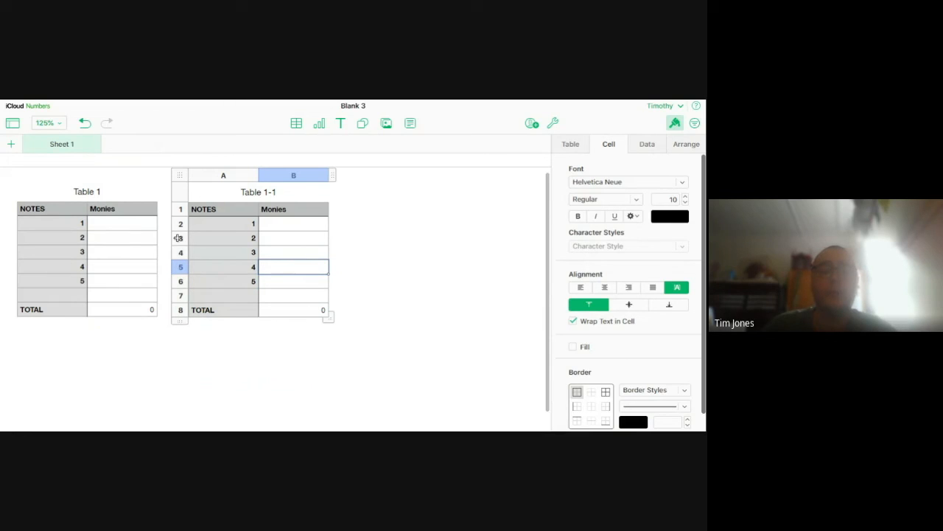
left_click(147, 226)
key("ctrl+v")
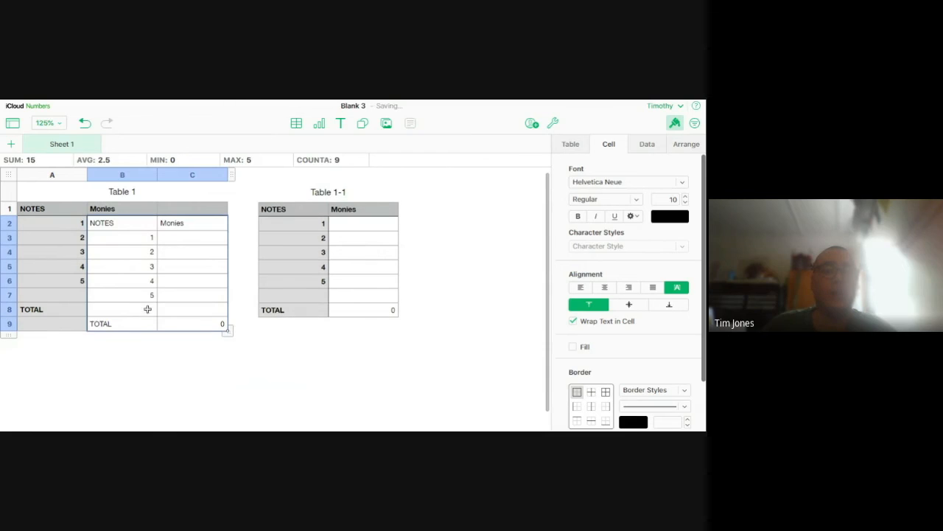
key("ctrl+z")
Paste two more copies of the table onto the sheet, placing the last one below Table 1-1
left_click(457, 265)
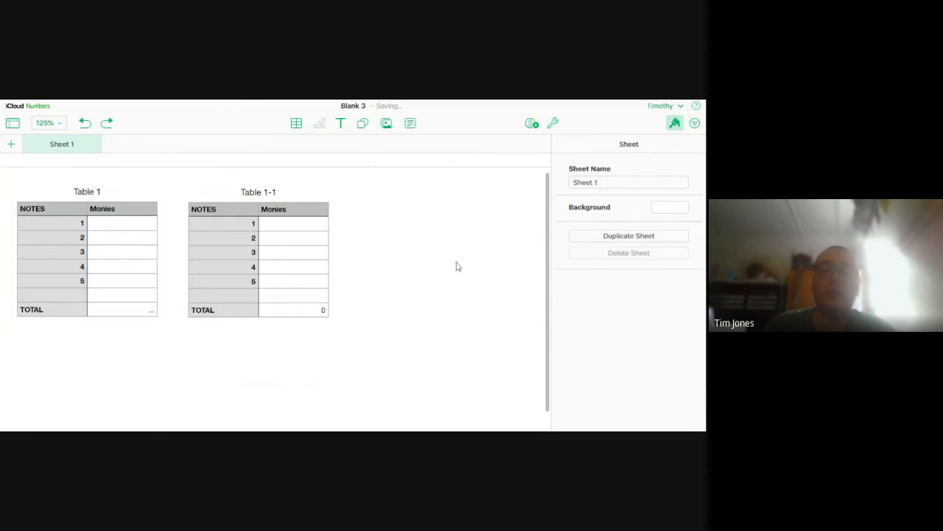
key("ctrl+v")
key("ctrl+v")
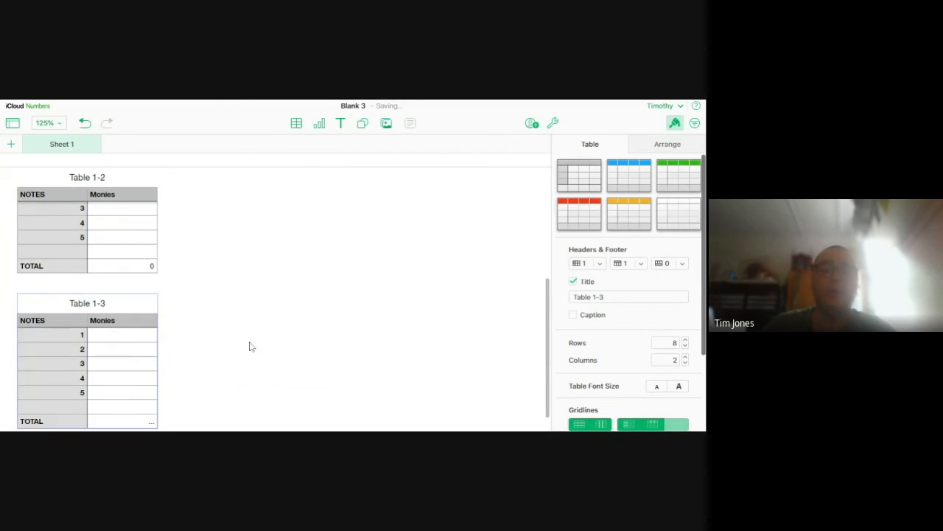
left_click(49, 376)
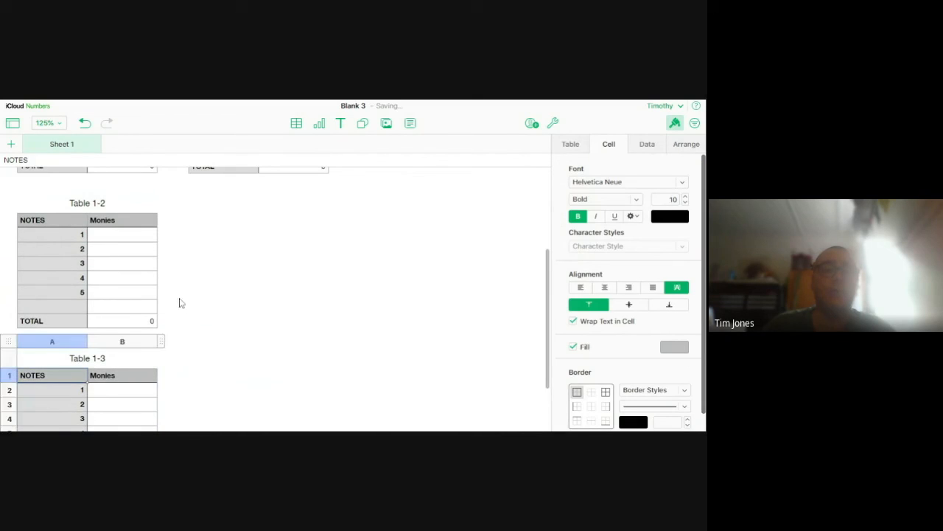
scroll(181, 300, "up", 2)
left_click_drag(9, 402, 206, 361)
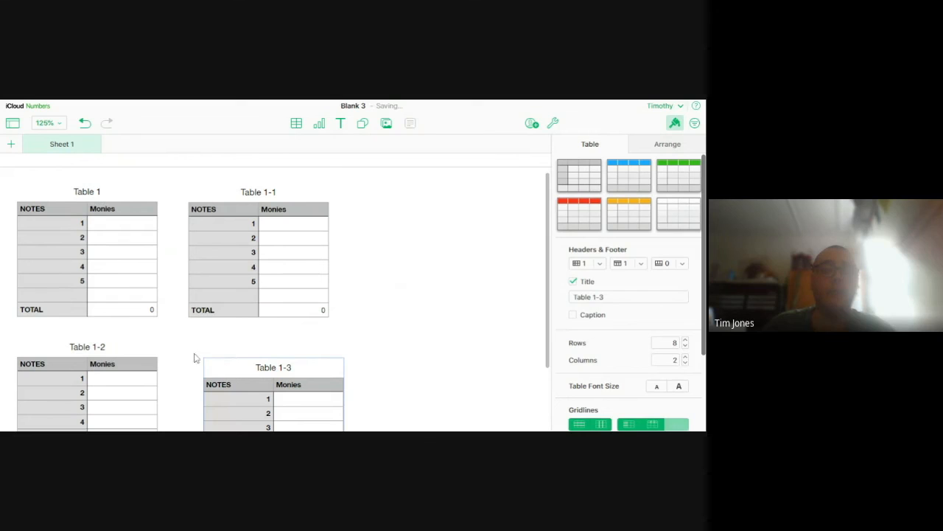
left_click_drag(206, 361, 191, 354)
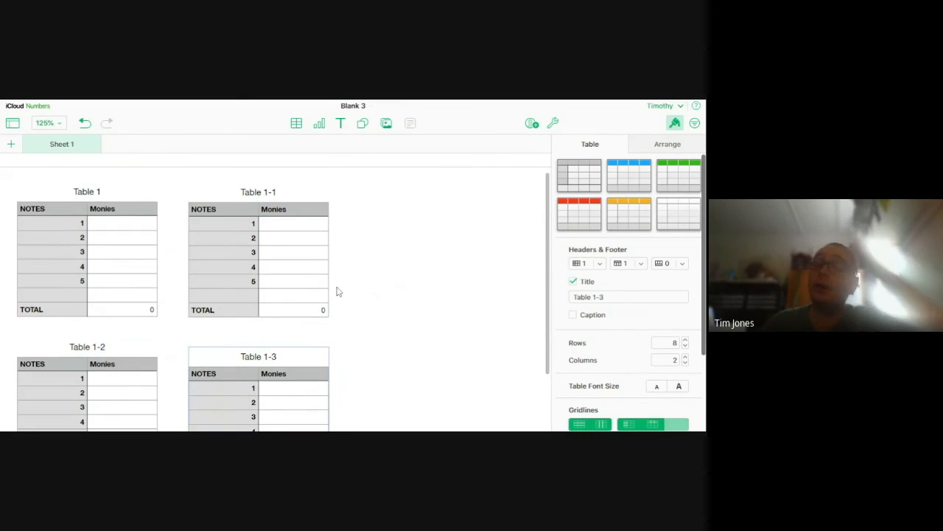
Enter the Monies values 12, 2, 32 and 12 for notes 2 to 5 in Table 1
scroll(240, 359, "down", 2)
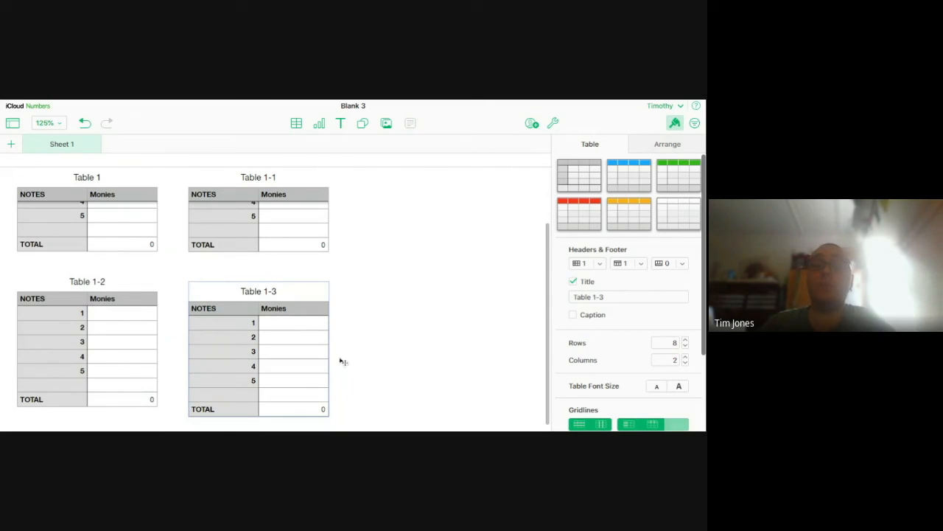
scroll(337, 353, "up", 2)
left_click(142, 237)
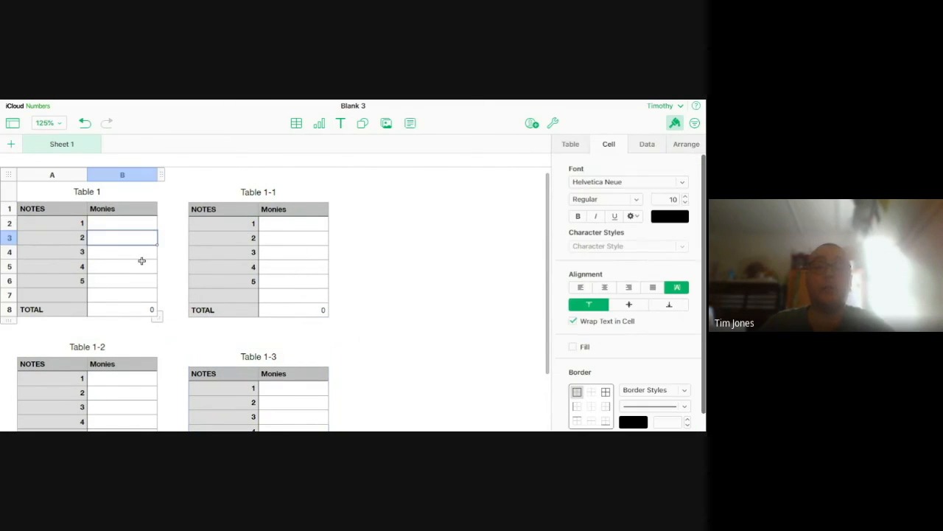
type("12")
left_click(134, 280)
type("12")
left_click(134, 262)
type("32")
left_click(133, 252)
type("2")
Enter 2465, 34 and 54 as the Monies values for notes 2, 3 and 5 in Table 1-1
left_click(288, 238)
type("2465")
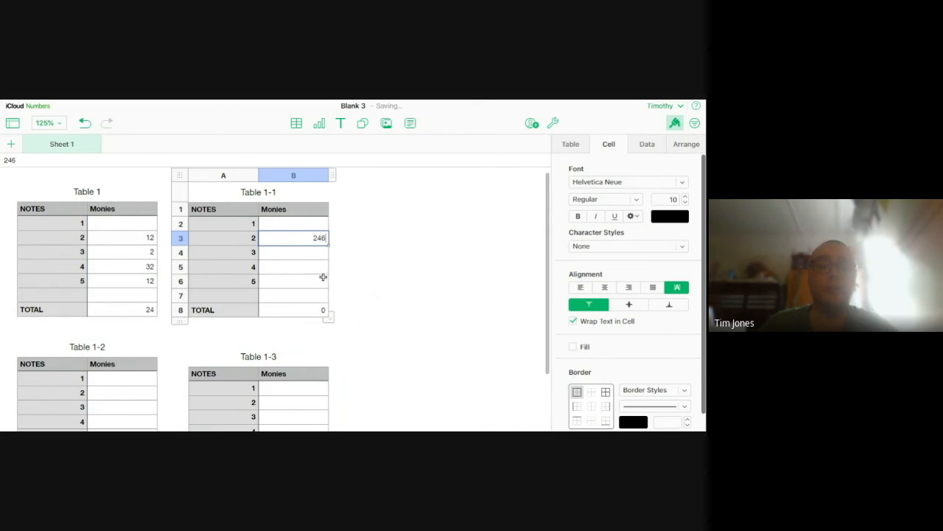
left_click(303, 256)
type("34")
left_click(303, 280)
type("54")
Enter 125 for note 5 in Table 1-3 and 124 for note 3 in Table 1-2
scroll(294, 296, "down", 3)
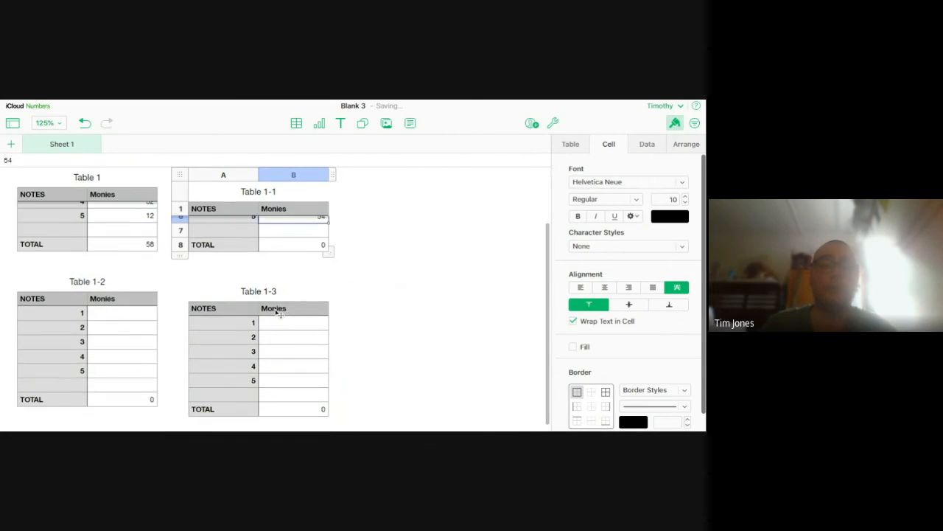
left_click(299, 380)
type("125")
left_click(122, 341)
type("124")
left_click(297, 336)
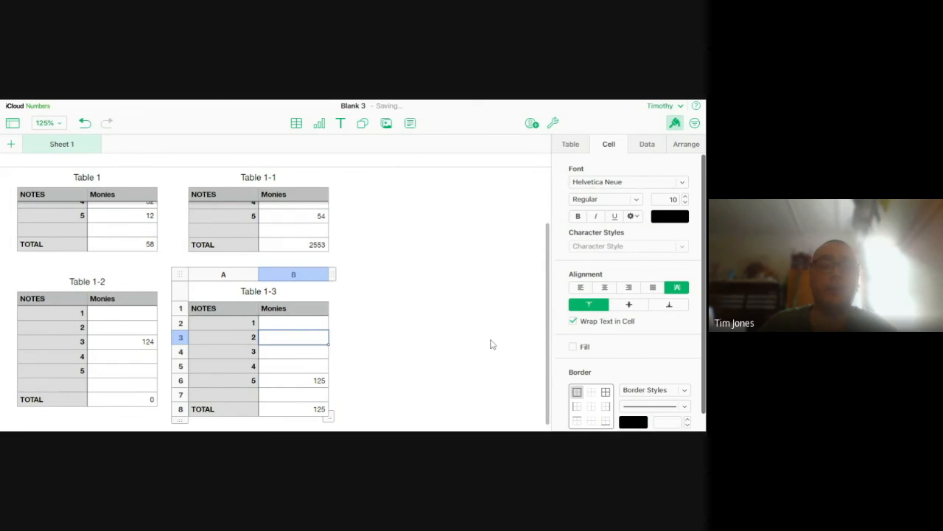
Move Table 1-3 slightly so that it lines up level with Table 1-2
left_click(126, 407)
left_click(223, 304)
left_click_drag(190, 277, 190, 275)
left_click(375, 318)
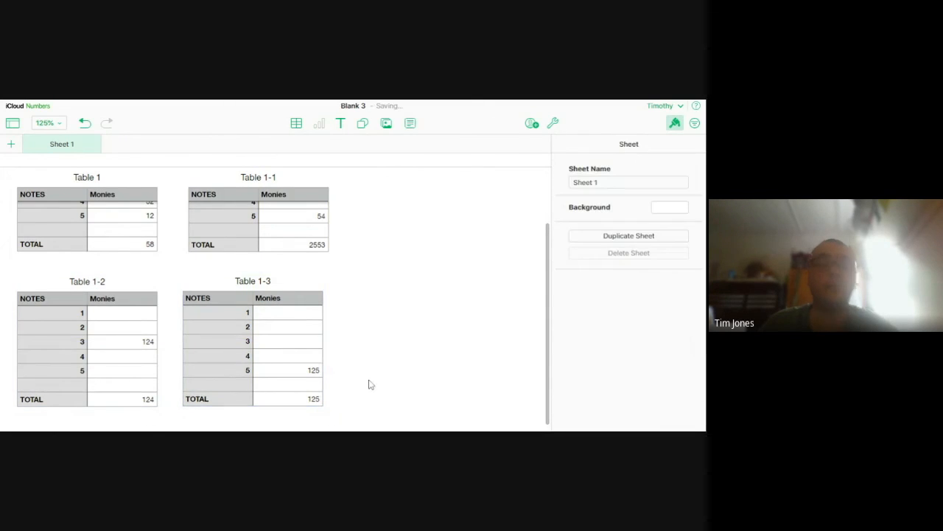
scroll(376, 376, "up", 2)
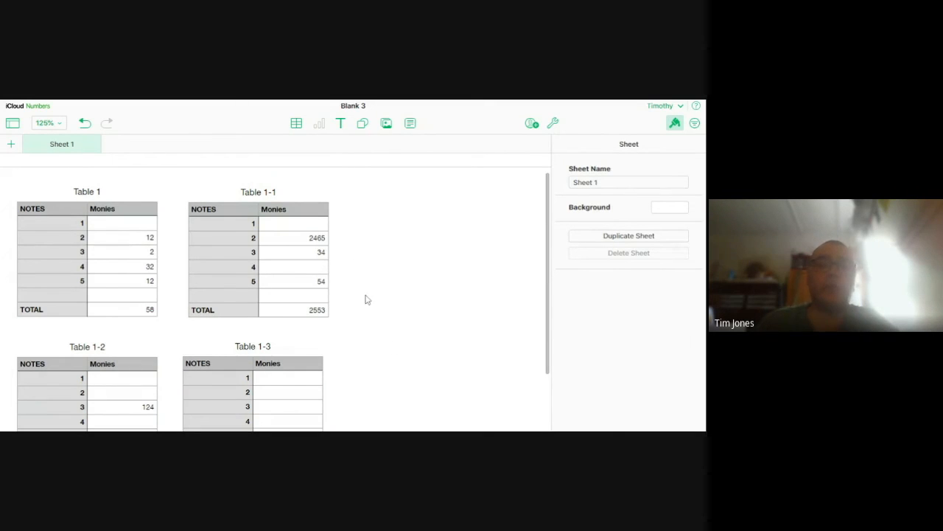
Inspect the SUM formula in the TOTAL cell of Table 1-1
scroll(304, 295, "down", 2)
scroll(302, 254, "up", 2)
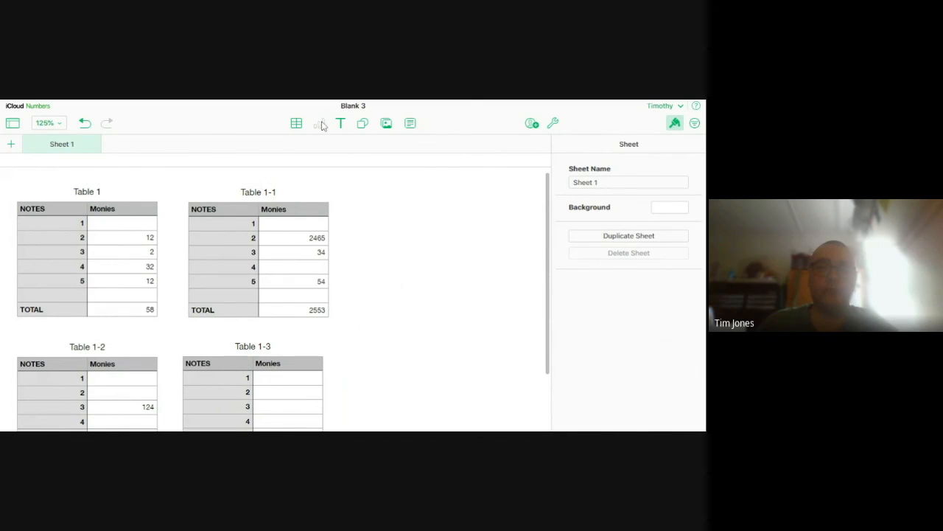
left_click(312, 311)
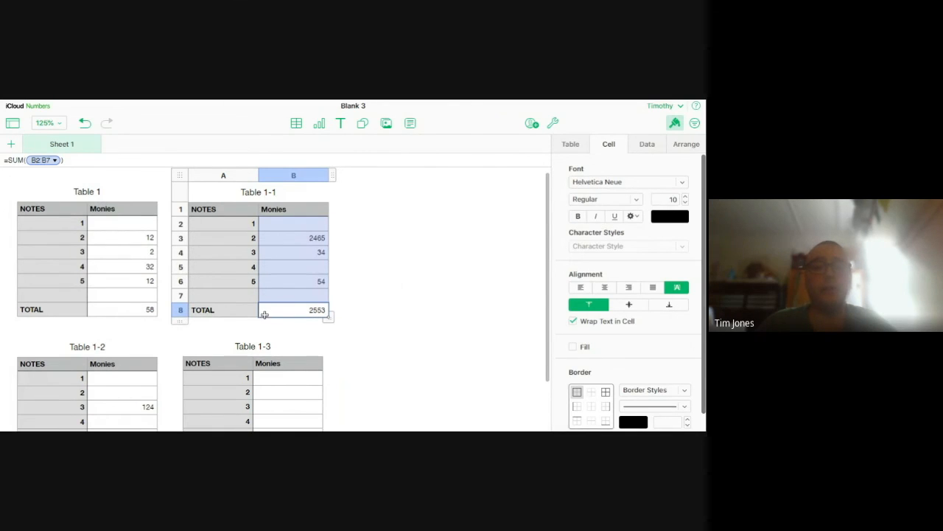
scroll(263, 316, "down", 2)
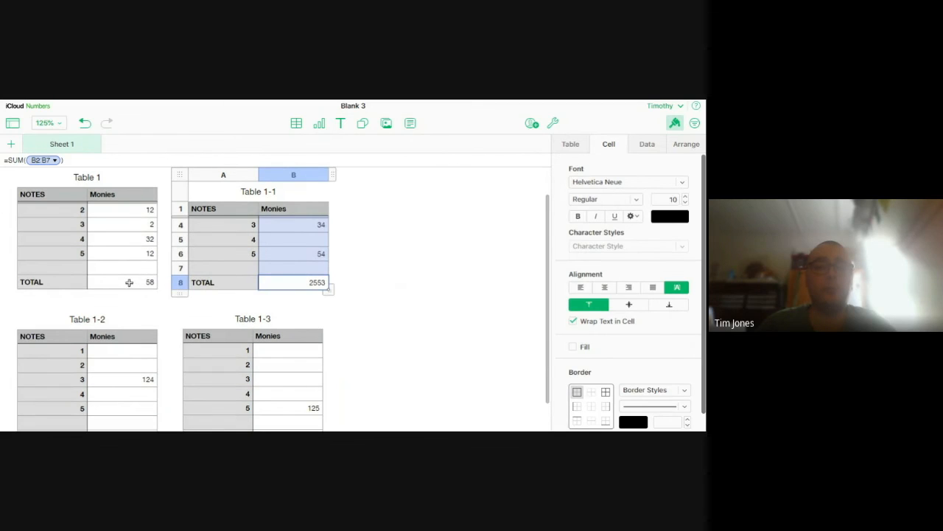
key("Escape")
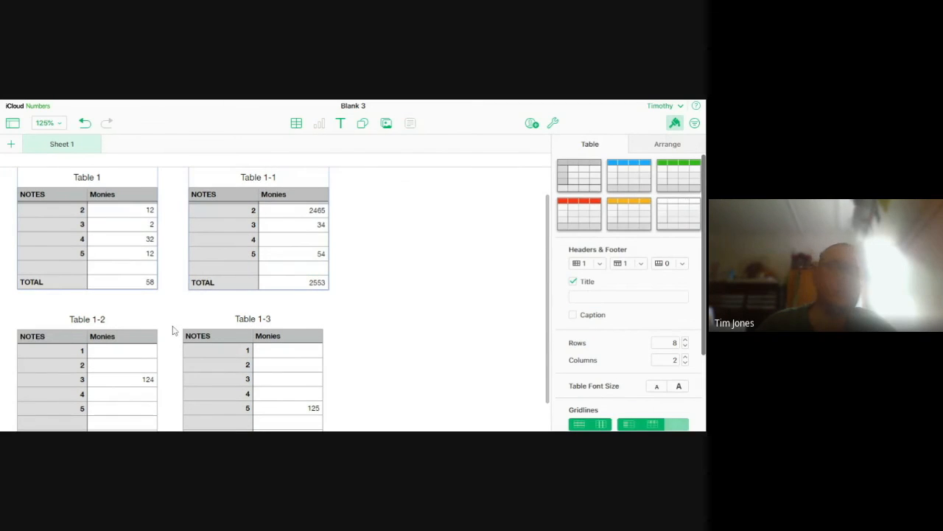
scroll(165, 319, "up", 2)
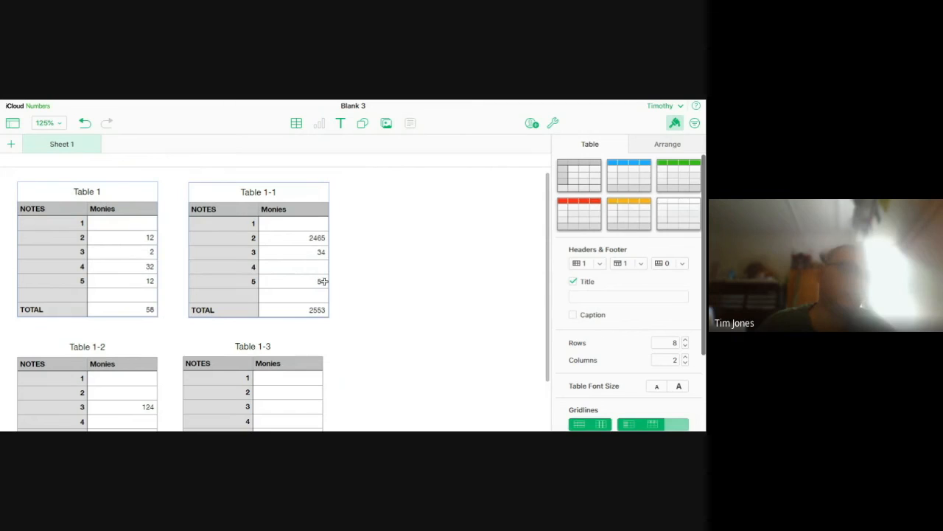
left_click(317, 309)
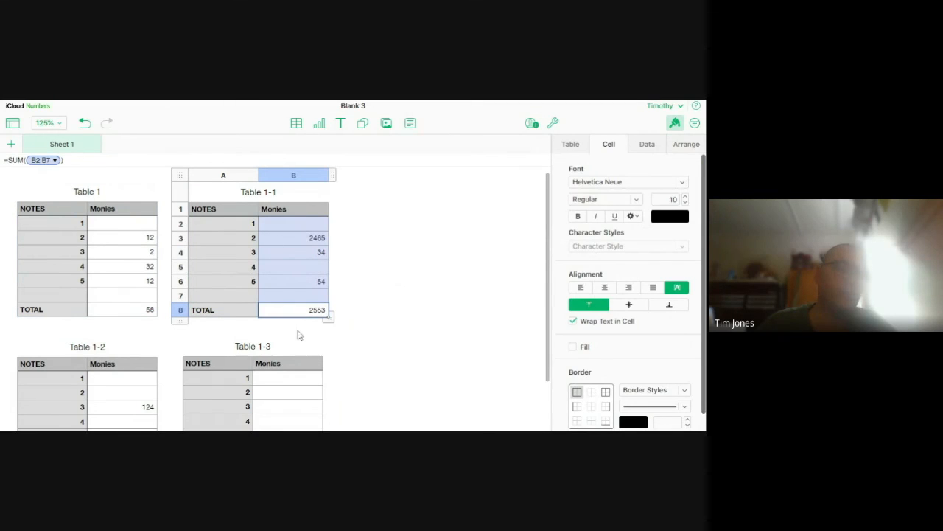
left_click(111, 206, "shift")
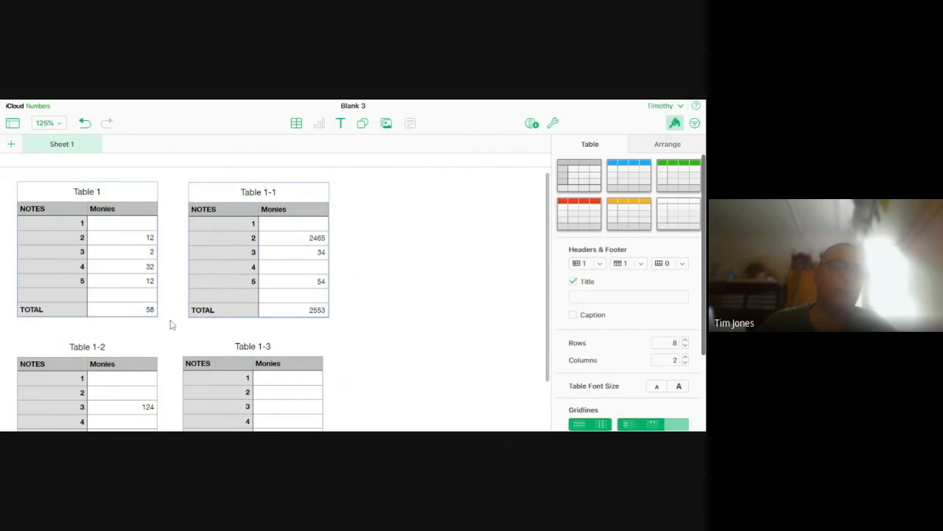
scroll(171, 322, "down", 1)
left_click(213, 310, "shift")
left_click(119, 325, "shift")
scroll(392, 339, "up", 1)
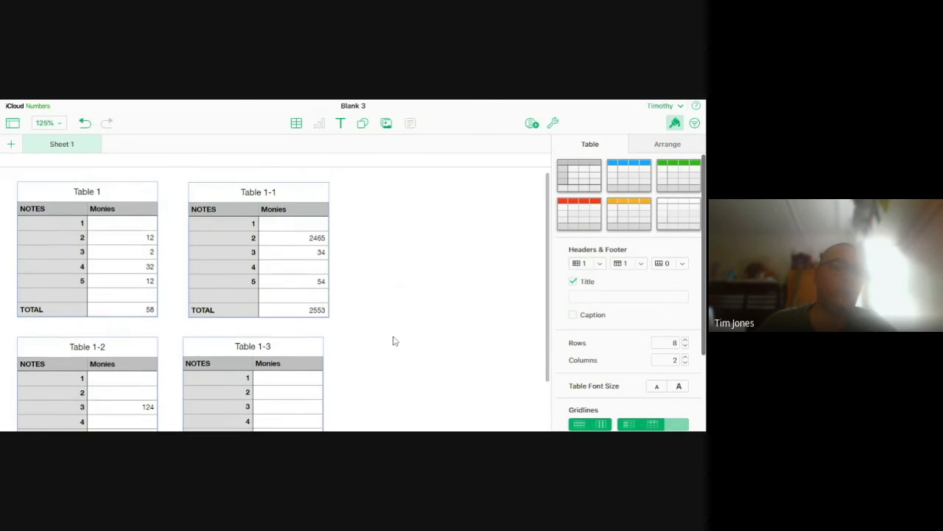
left_click(112, 317)
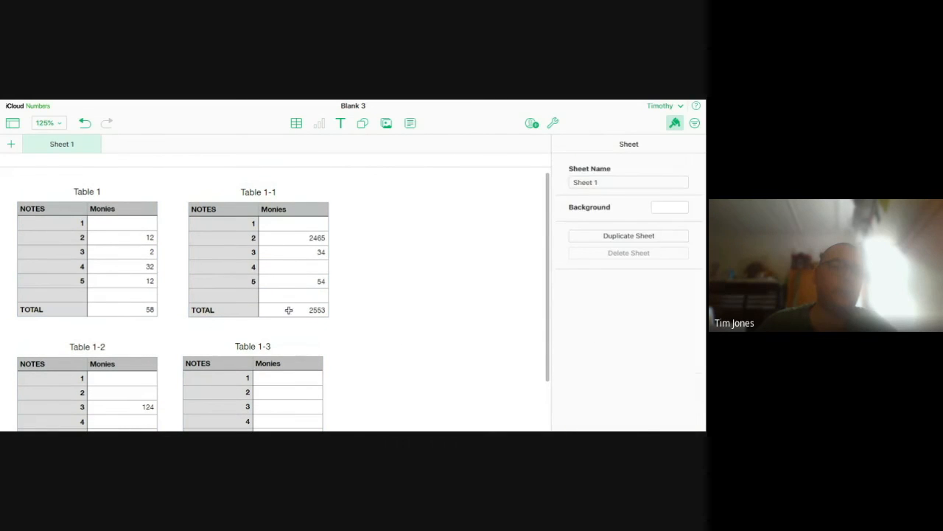
Insert a 2D donut chart based on the TOTAL value in the Monies column of Table 1-1
left_click(289, 311)
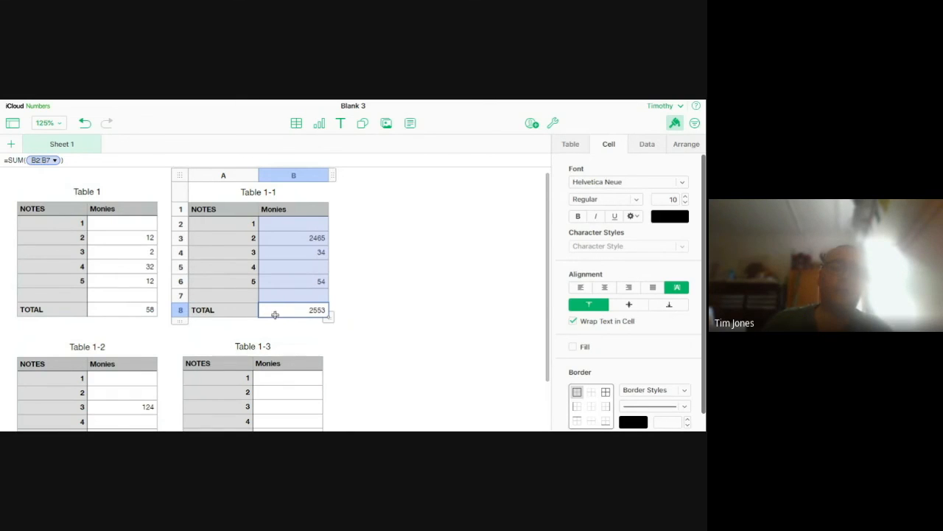
left_click(319, 123)
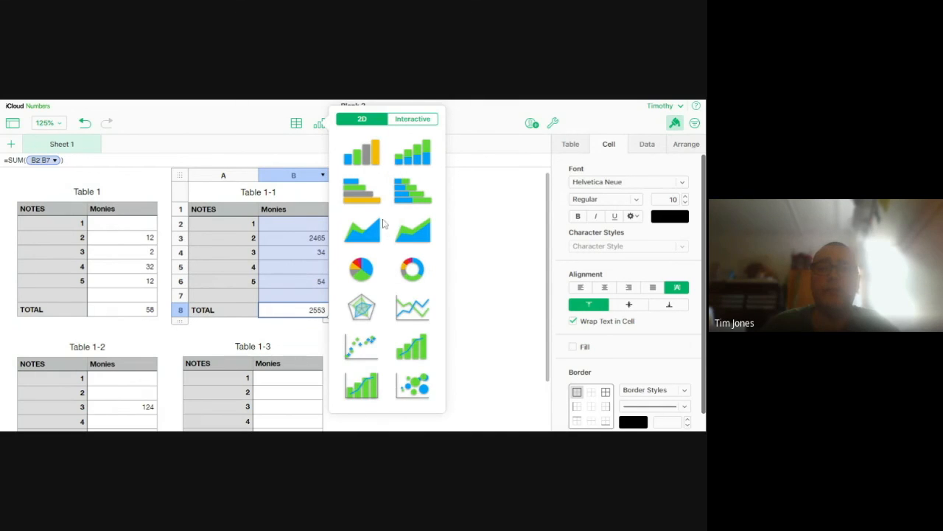
left_click(412, 120)
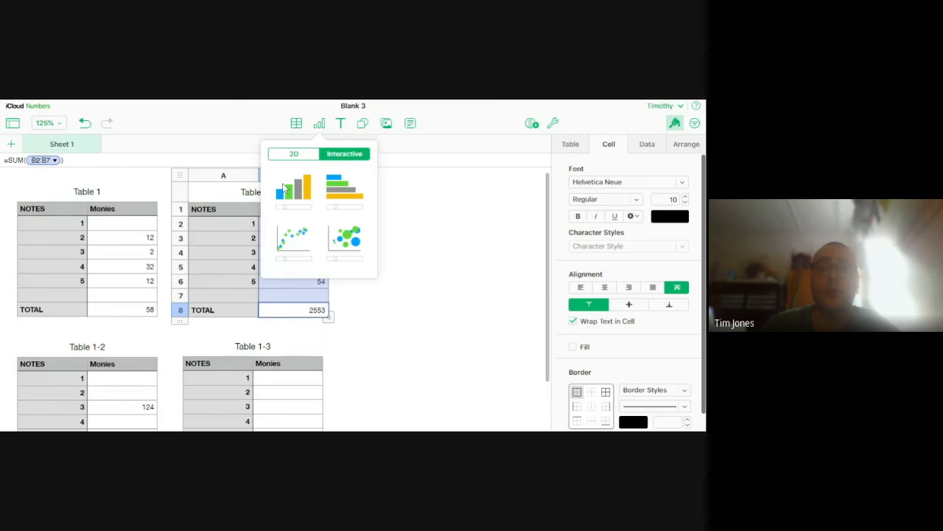
left_click(294, 154)
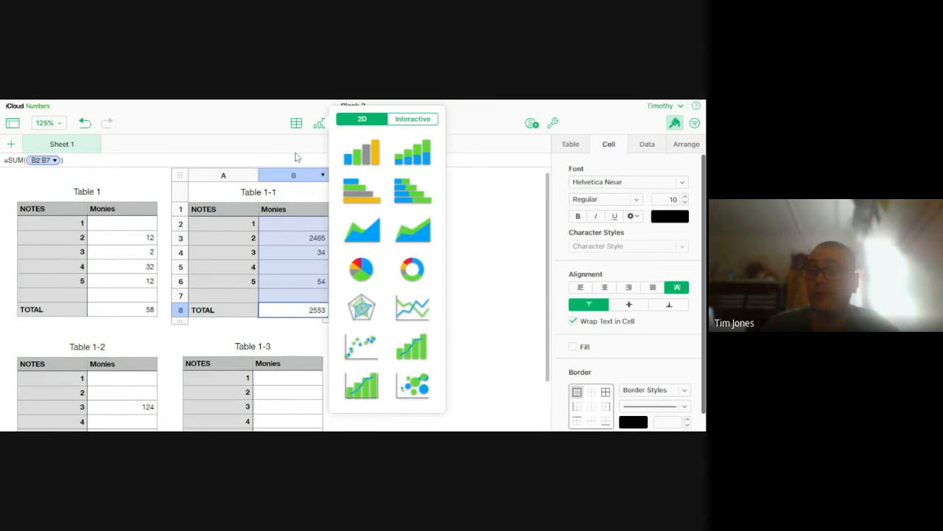
left_click(415, 277)
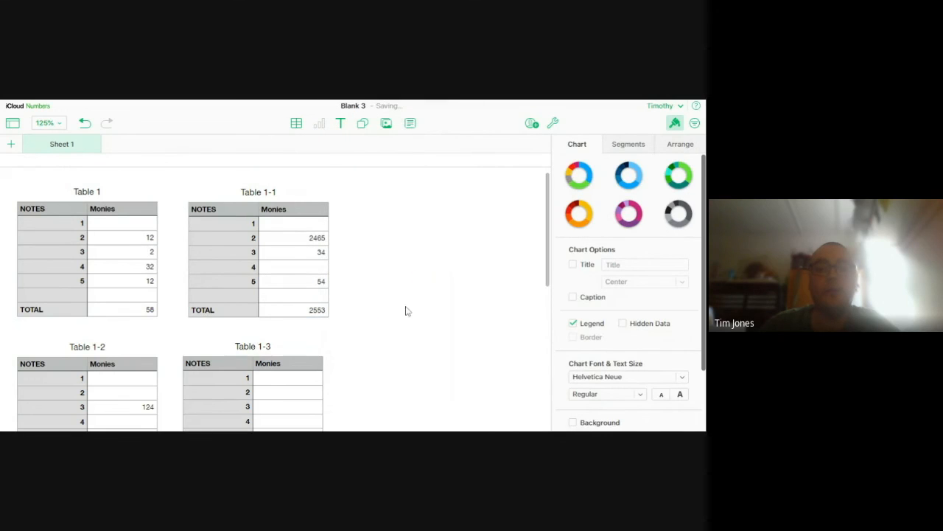
Move the donut chart up beside Table 1-1 and shrink it to fit the empty space there
scroll(405, 313, "down", 5)
left_click_drag(177, 390, 453, 247)
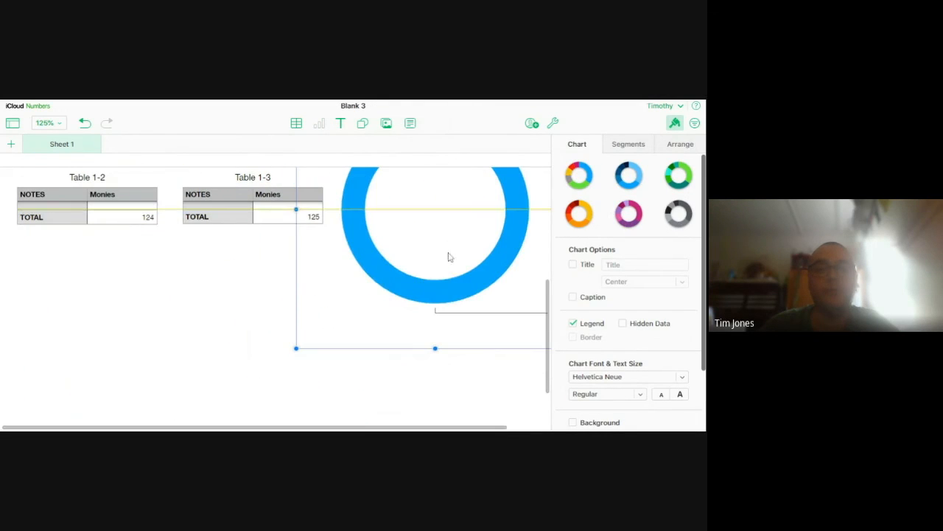
scroll(411, 338, "up", 3)
left_click_drag(401, 378, 368, 280)
scroll(368, 280, "up", 2)
left_click_drag(280, 209, 394, 306)
left_click_drag(476, 364, 458, 274)
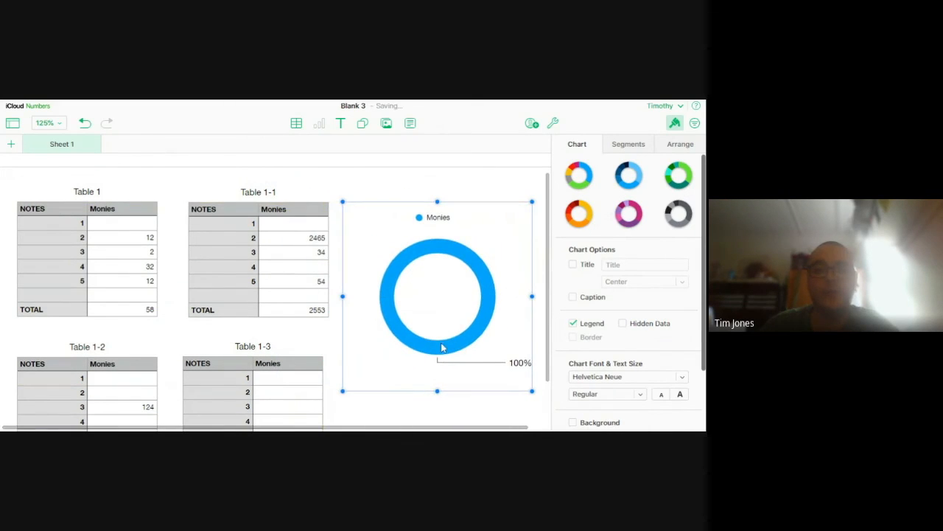
left_click(464, 418)
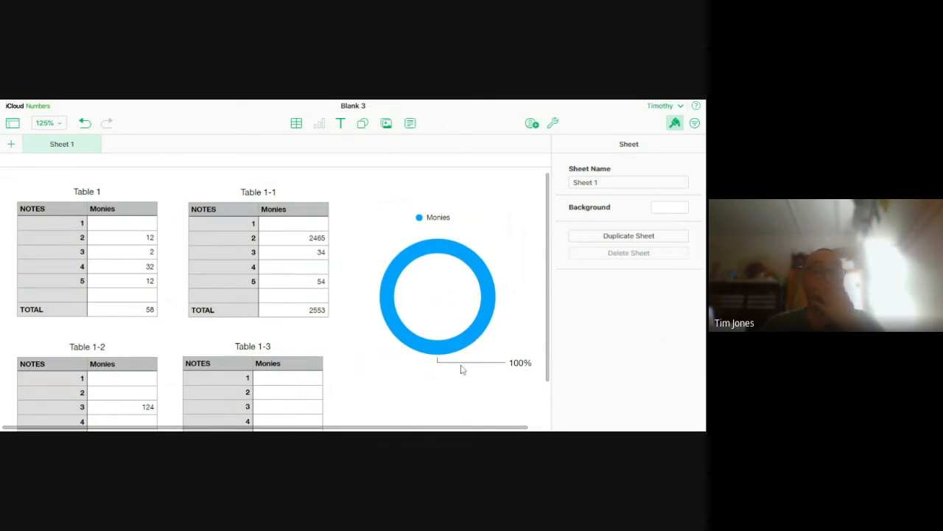
Select the donut chart and look through the object actions available for it
left_click(439, 312)
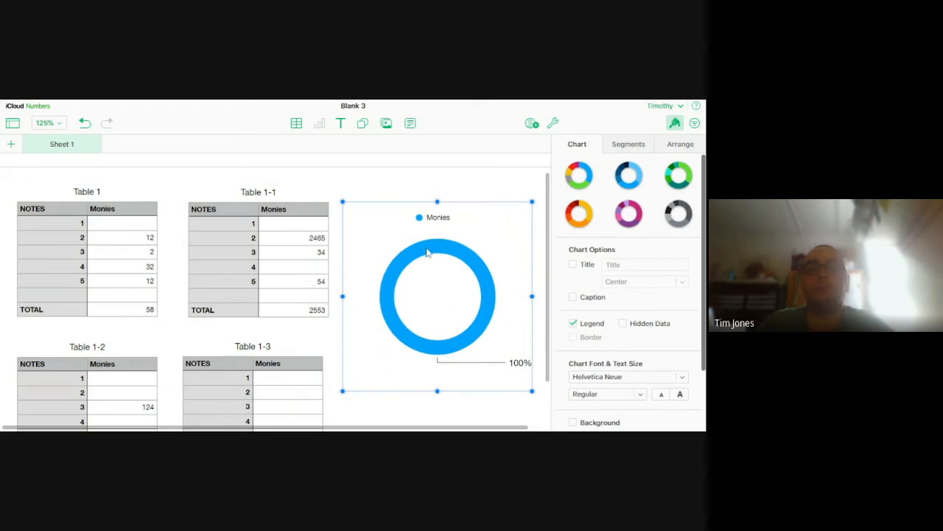
right_click(431, 278)
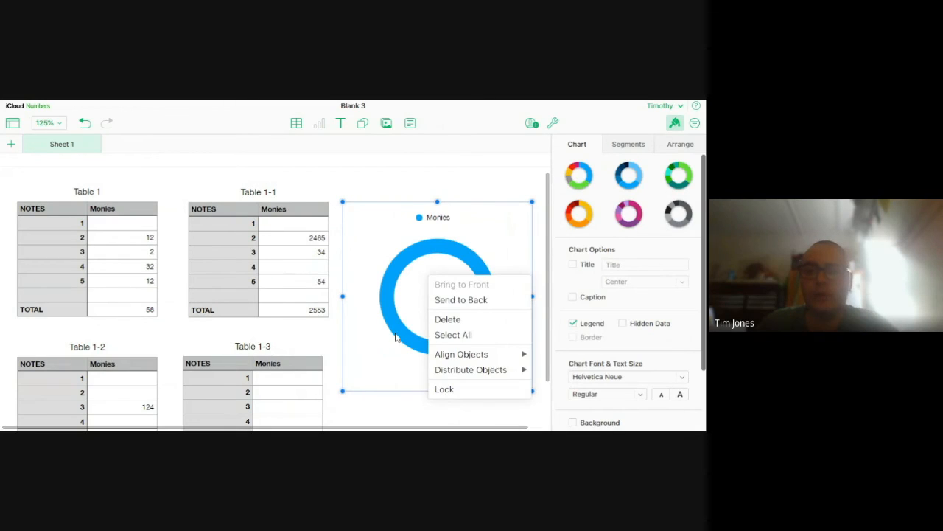
left_click(413, 405)
scroll(413, 283, "down", 1)
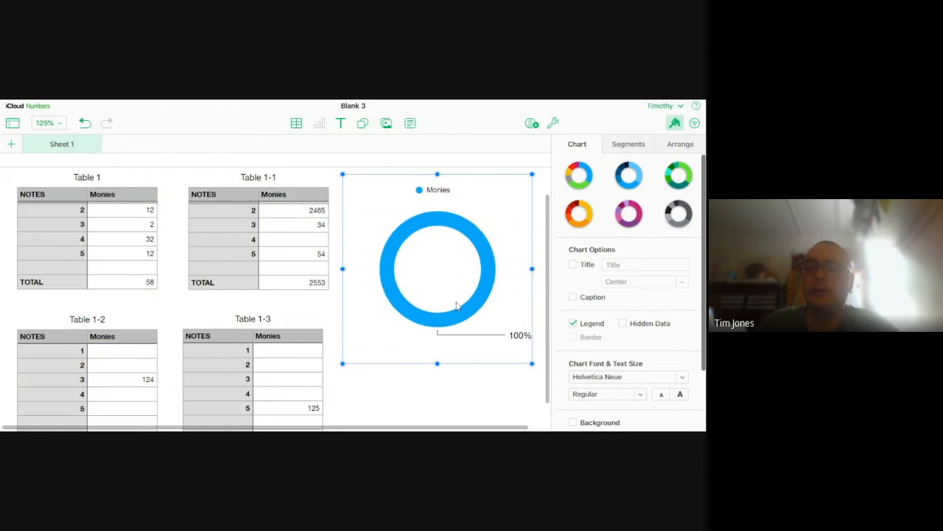
scroll(457, 306, "up", 1)
scroll(630, 302, "down", 2)
scroll(612, 356, "up", 2)
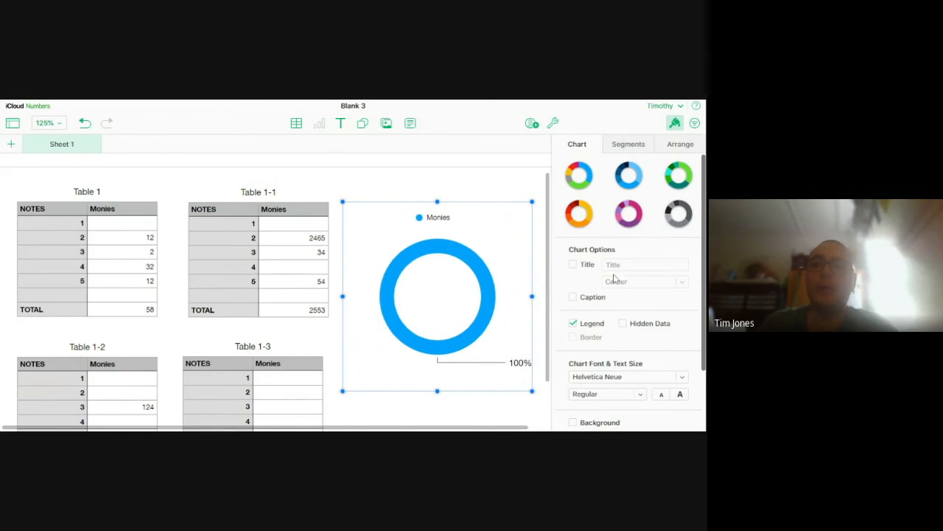
Set the donut chart's inner radius to 66%, leaving data point names off
left_click(640, 150)
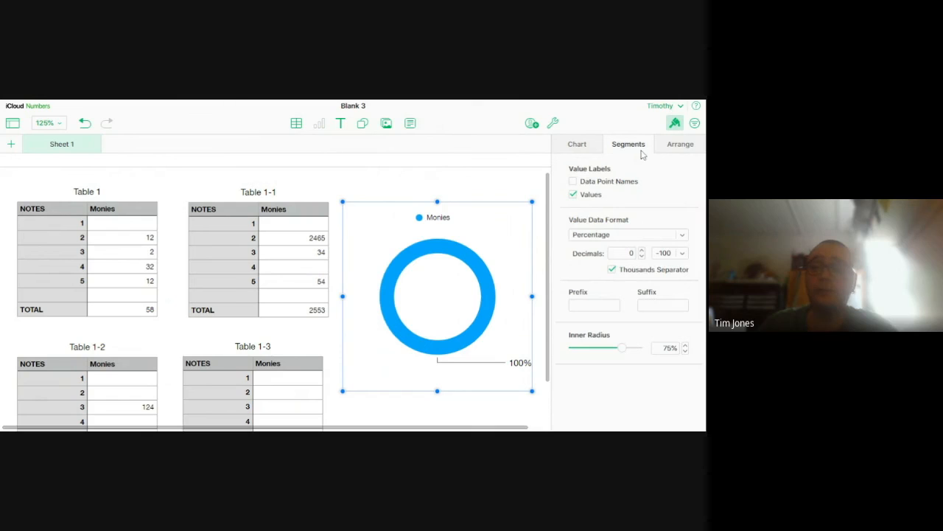
left_click(574, 182)
left_click(574, 182)
mouse_move(614, 353)
left_mouse_down()
mouse_move(597, 355)
mouse_move(619, 362)
left_mouse_up()
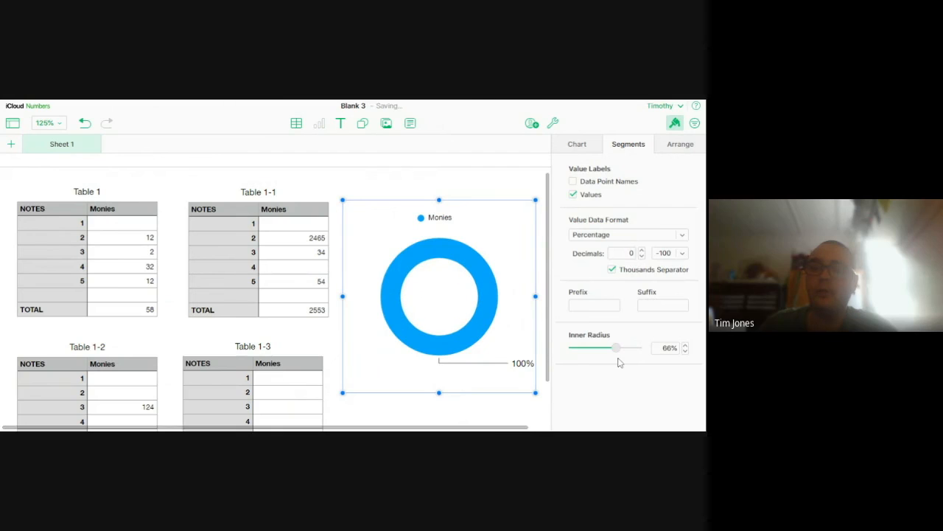
Hide the donut chart's legend
left_click(576, 148)
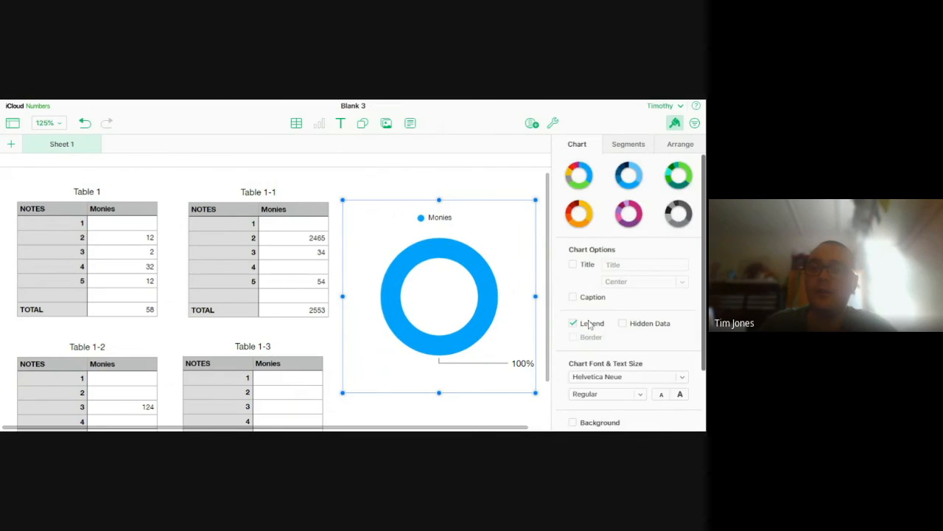
scroll(630, 258, "down", 2)
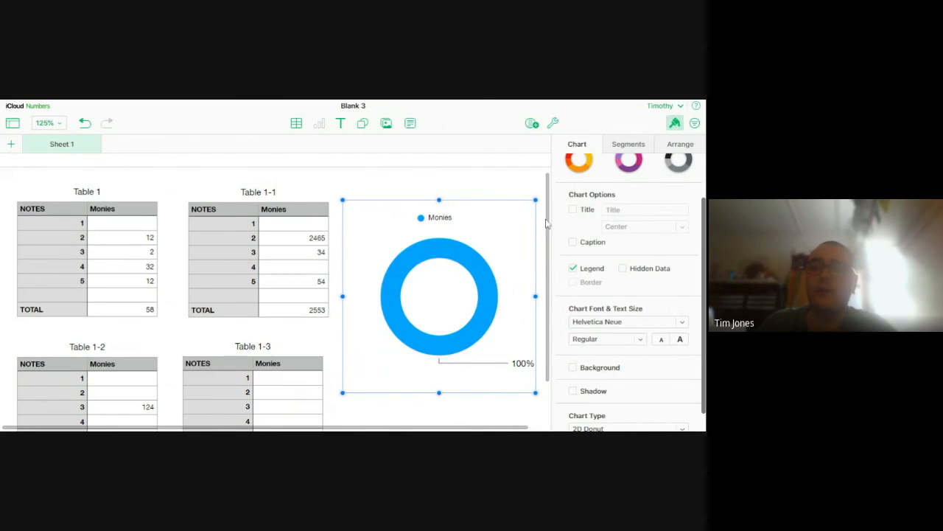
scroll(605, 315, "down", 1)
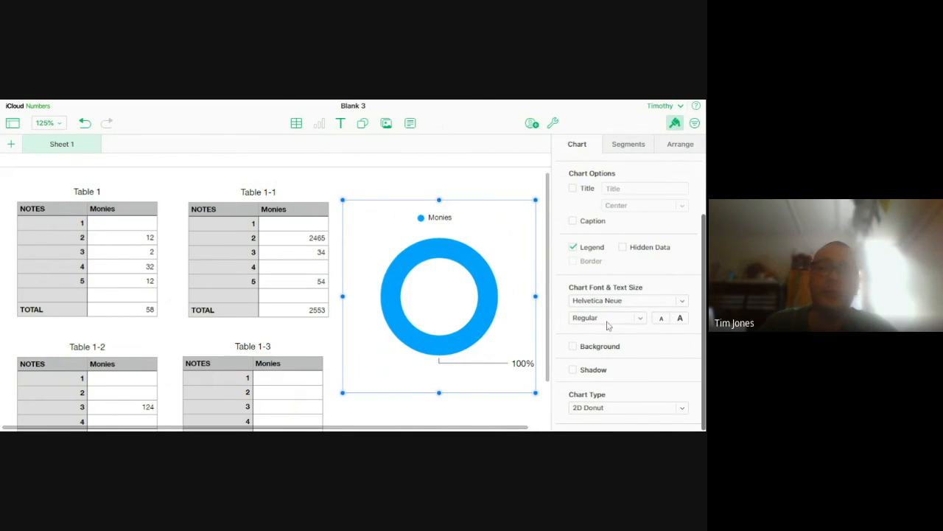
left_click(573, 247)
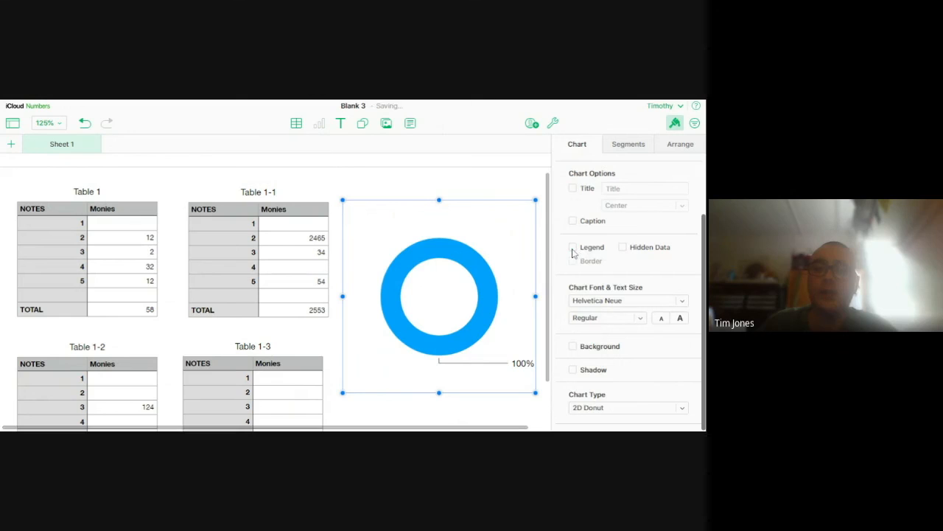
scroll(611, 221, "up", 2)
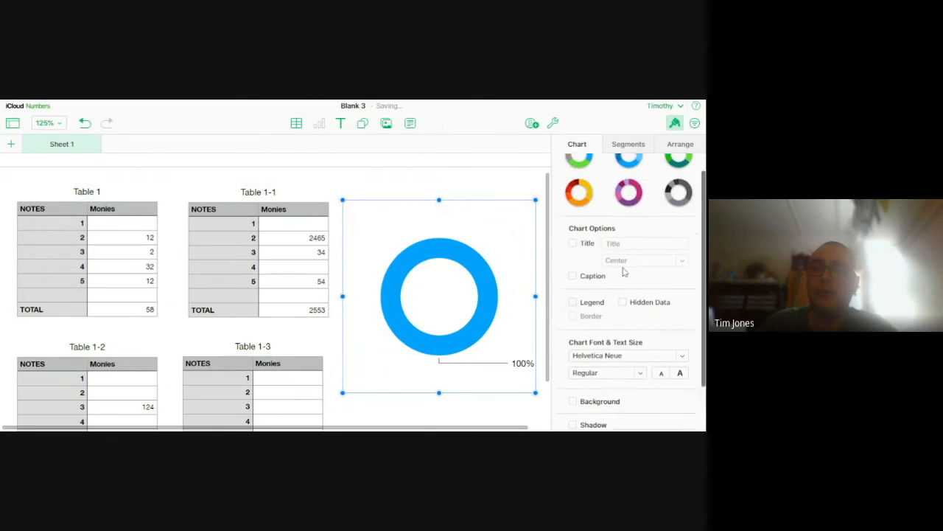
Set the value data format of the donut chart's labels to Currency
left_click(630, 145)
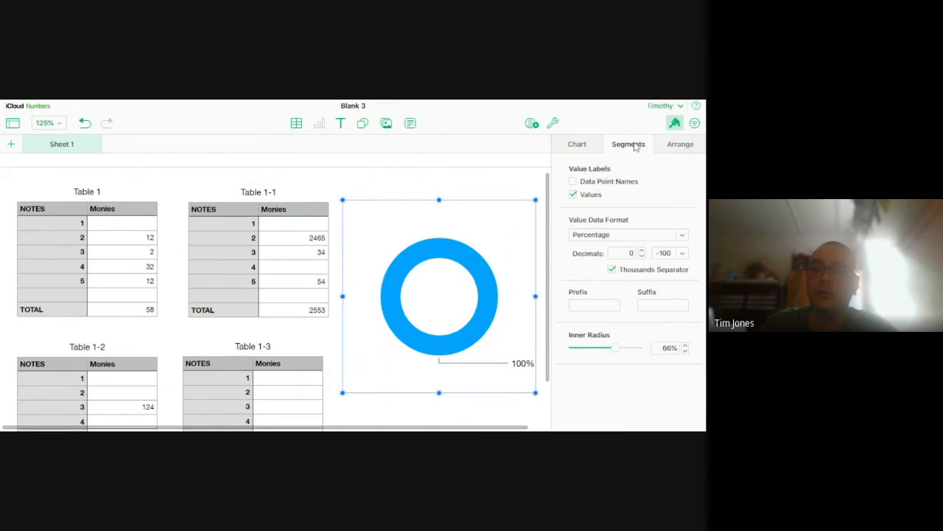
left_click(608, 236)
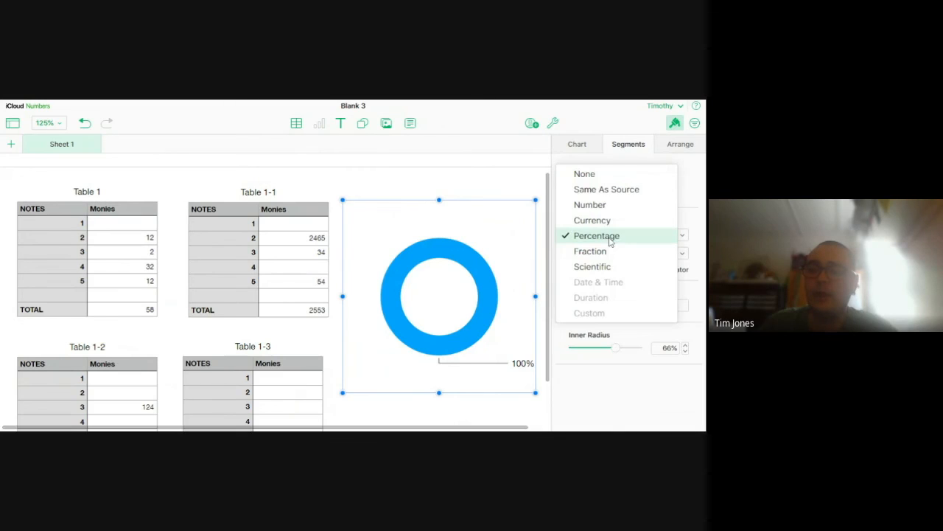
left_click(599, 235)
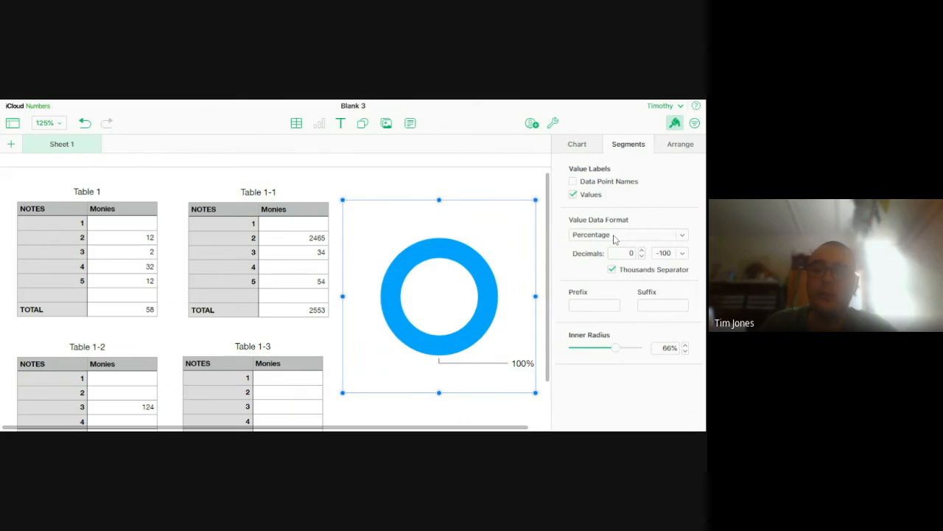
left_click(608, 234)
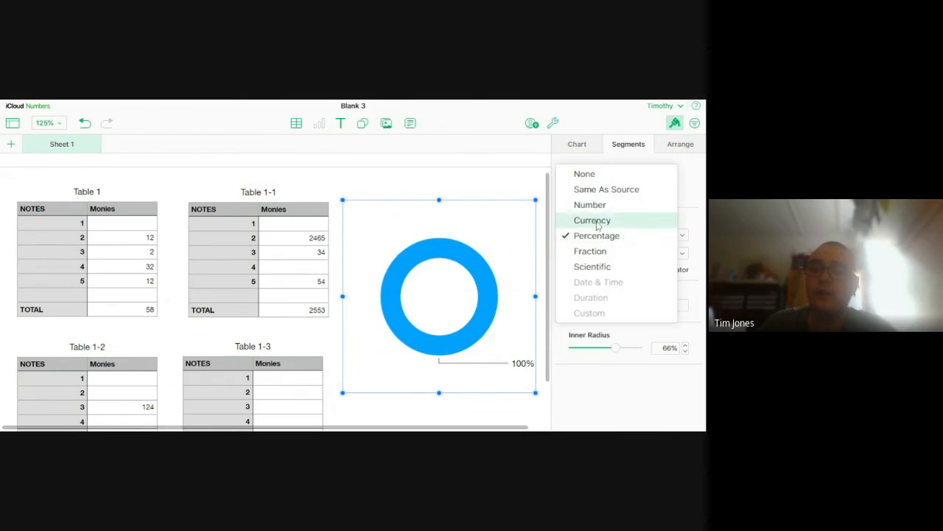
left_click(599, 221)
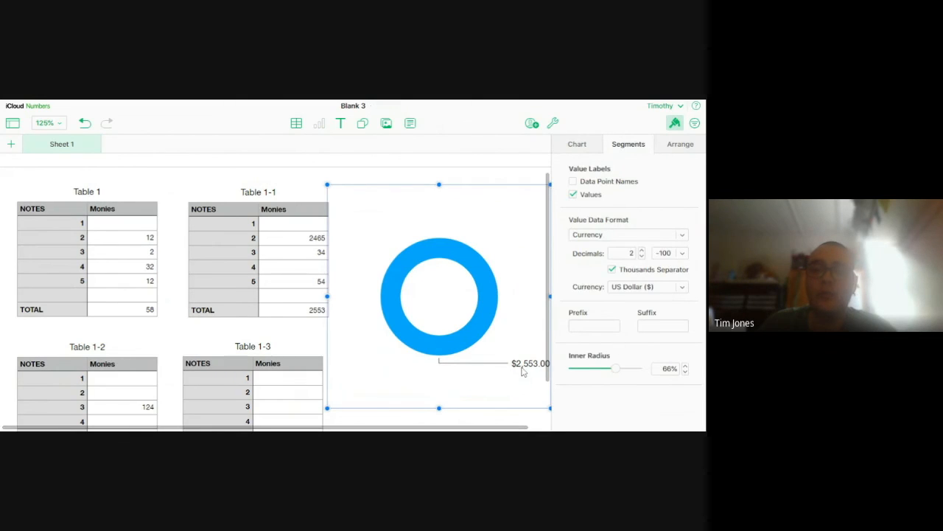
Set the donut chart's currency value labels to 0 decimals, keeping US Dollar as the currency
left_click(630, 236)
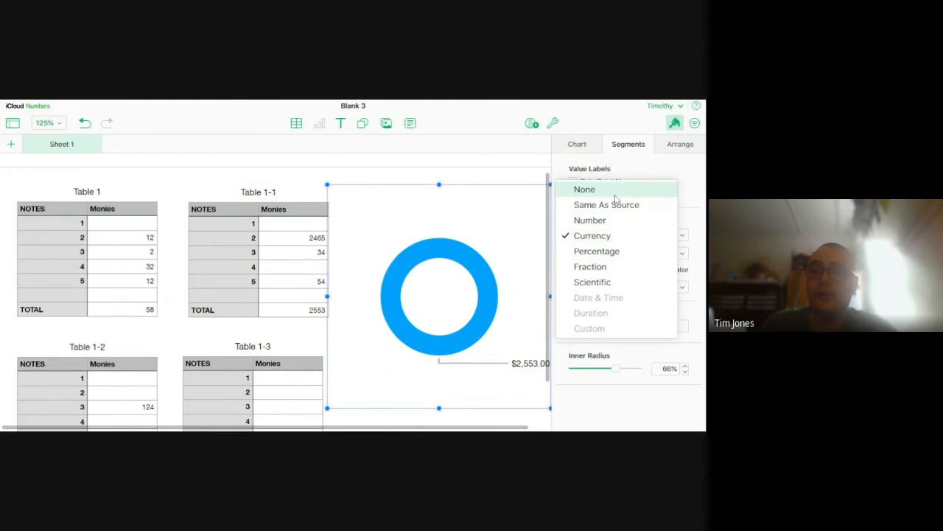
left_click(691, 200)
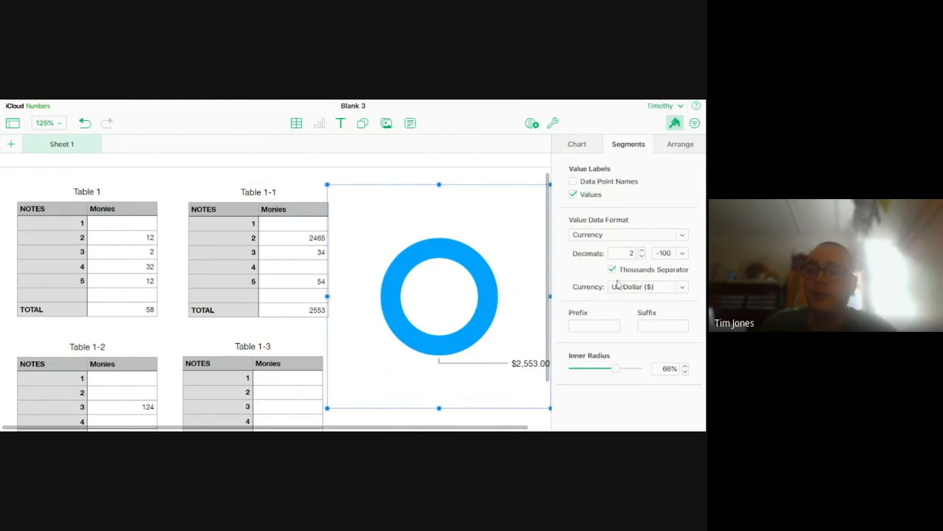
left_click(643, 256)
left_click(643, 257)
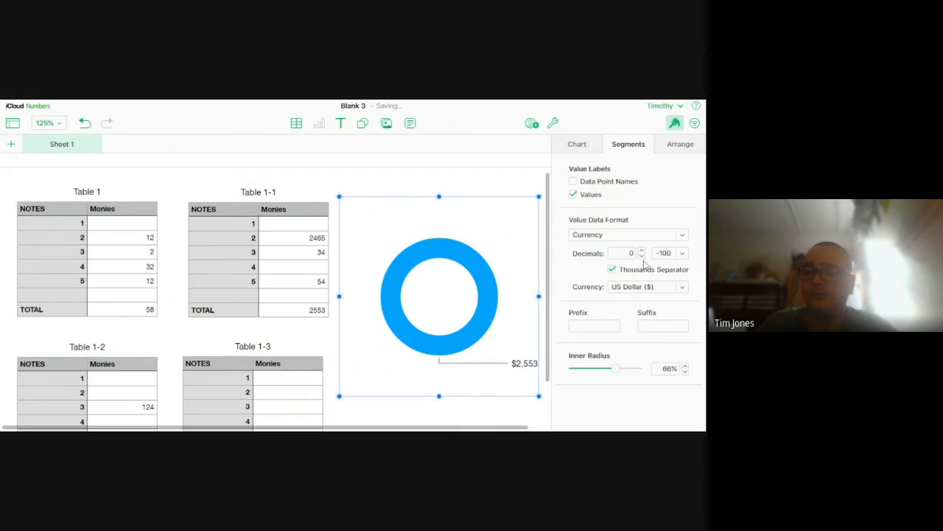
left_click(686, 293)
scroll(615, 339, "down", 3)
scroll(621, 362, "up", 3)
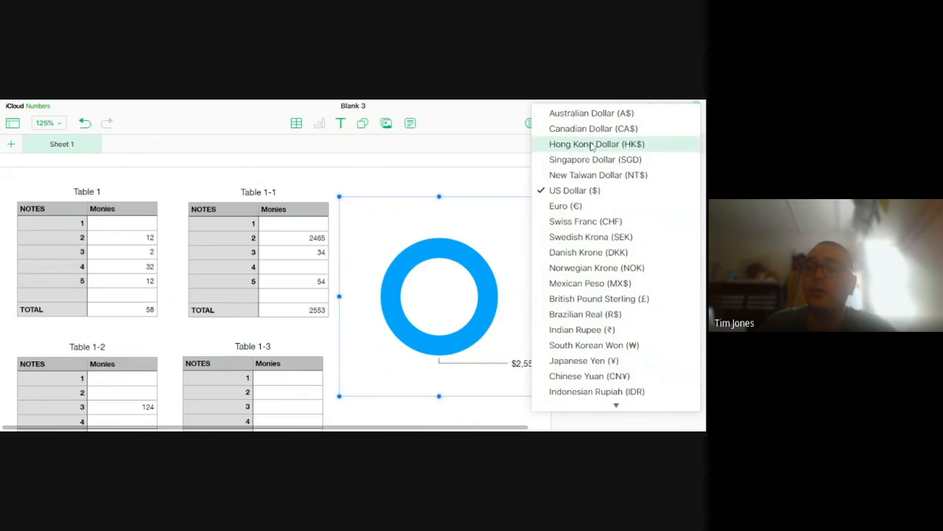
left_click(475, 179)
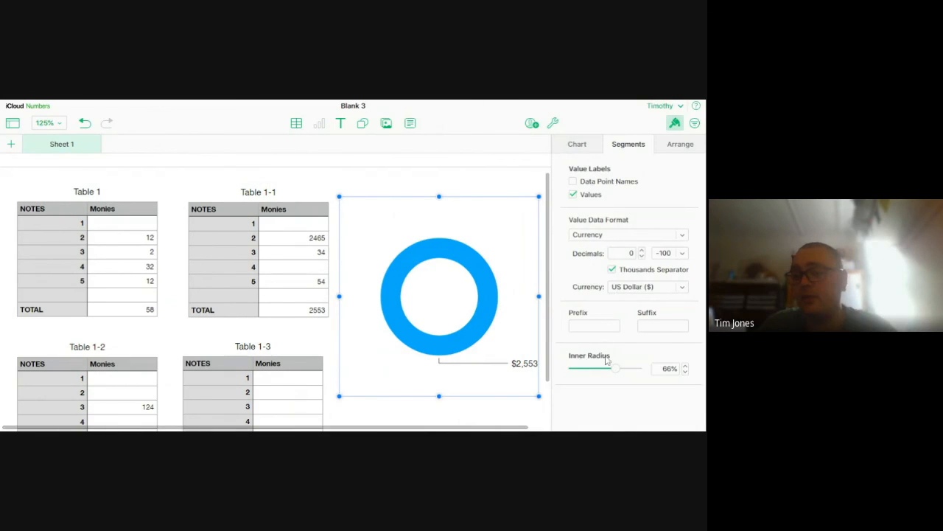
Toggle the donut chart's value labels off and back on, and turn on its data point names
left_click(573, 195)
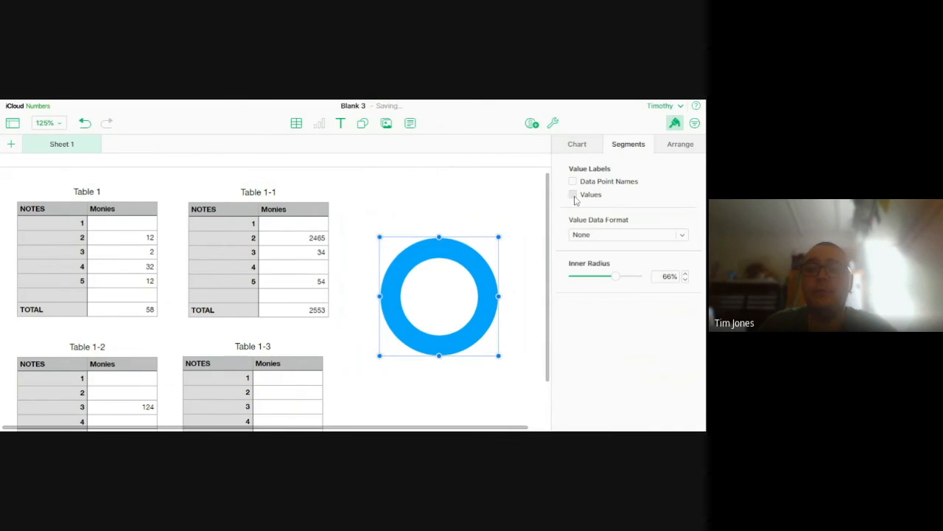
left_click(574, 195)
left_click(573, 181)
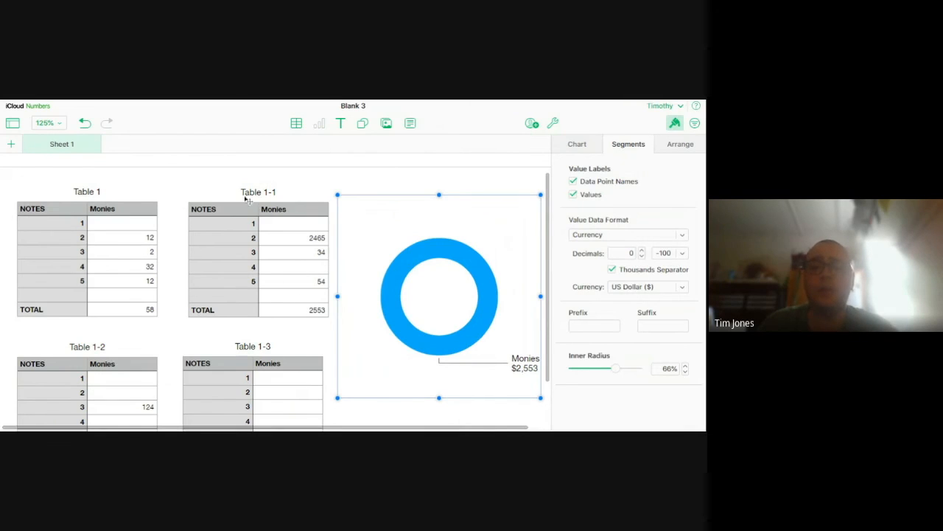
Check the donut chart's arrangement and general chart options, and delete the chart from the sheet
left_click(680, 145)
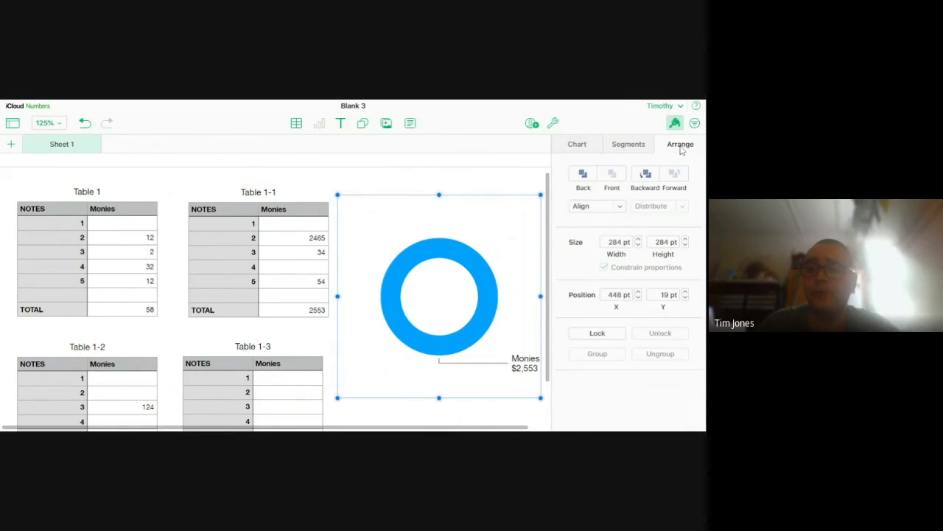
left_click(576, 146)
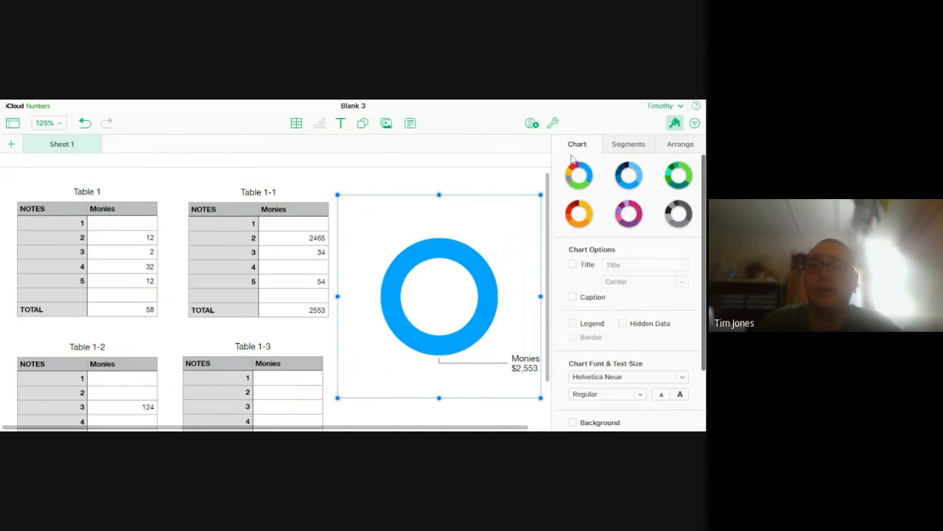
key("Delete")
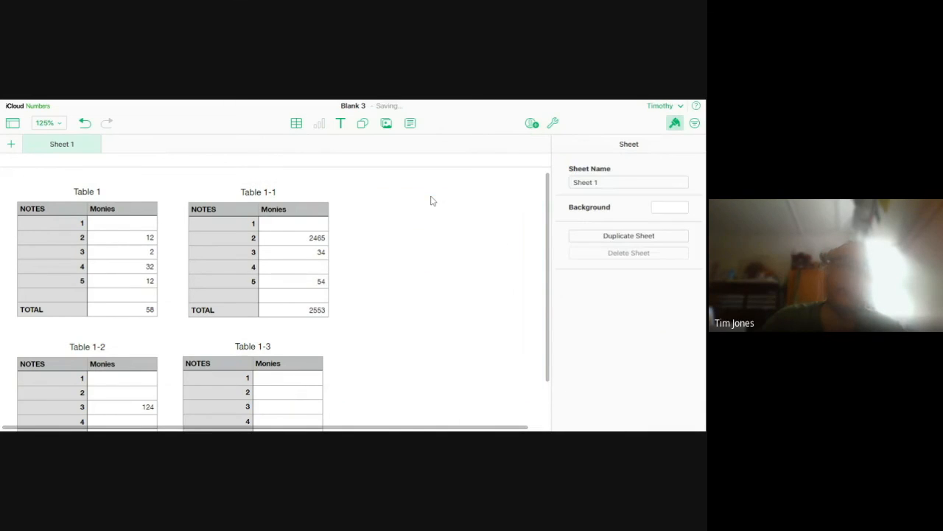